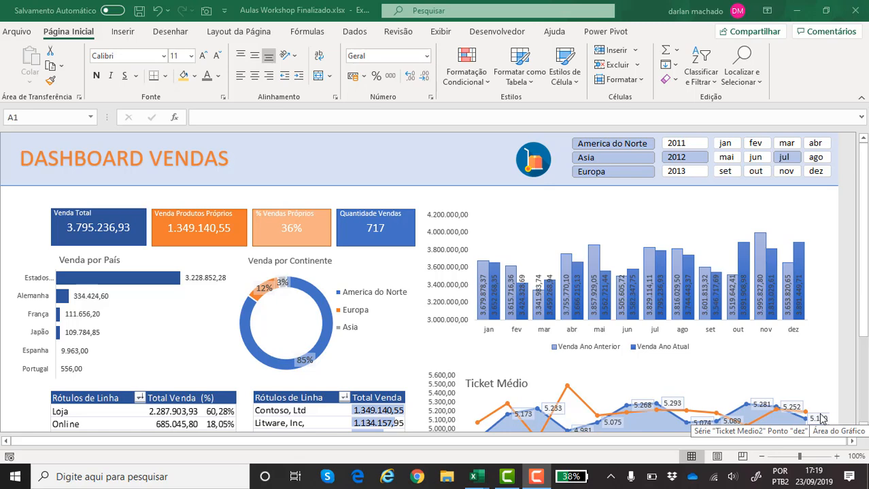
Step: Switch to the Aulas Workshop - Útima Aula workbook and look over its Planilha1, Planilha2 and Backoffice sheets
key("alt+Tab")
key("alt+Tab")
key("alt+Tab")
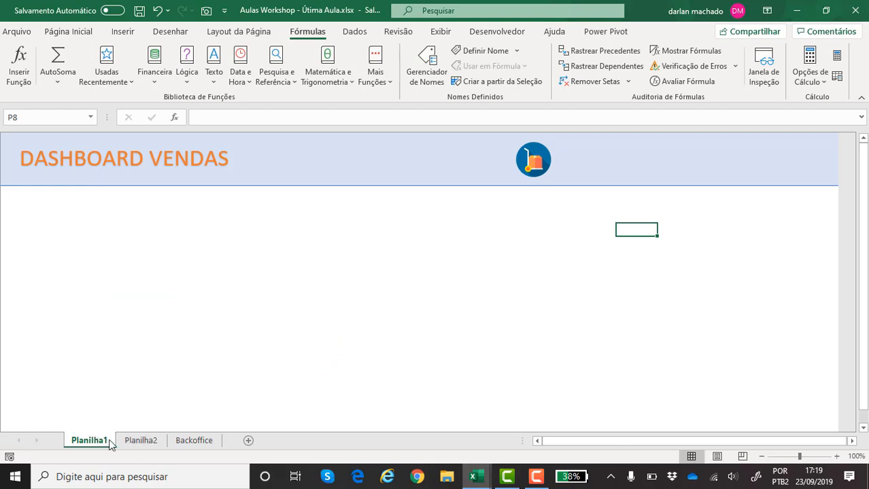
left_click(135, 442)
left_click(135, 442)
left_click(194, 442)
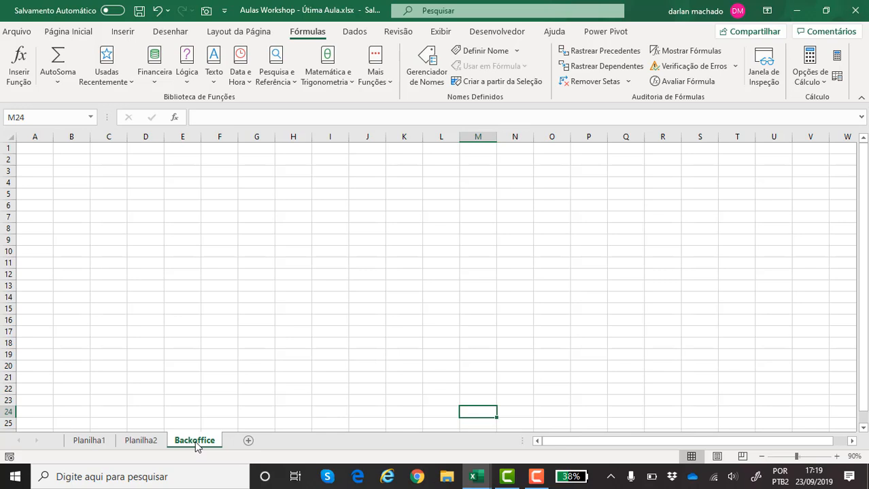
Step: Test the header icon links that jump between the Planilha1 and Planilha2 dashboard sheets
left_click(83, 442)
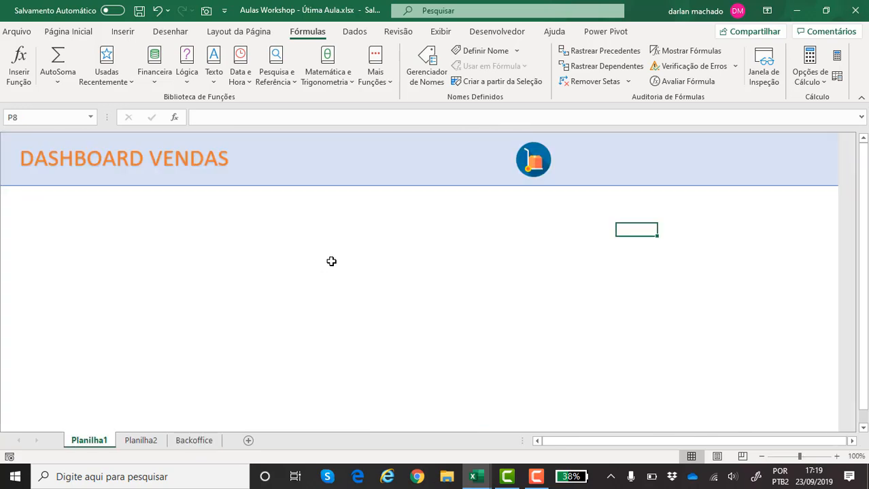
left_click(533, 166)
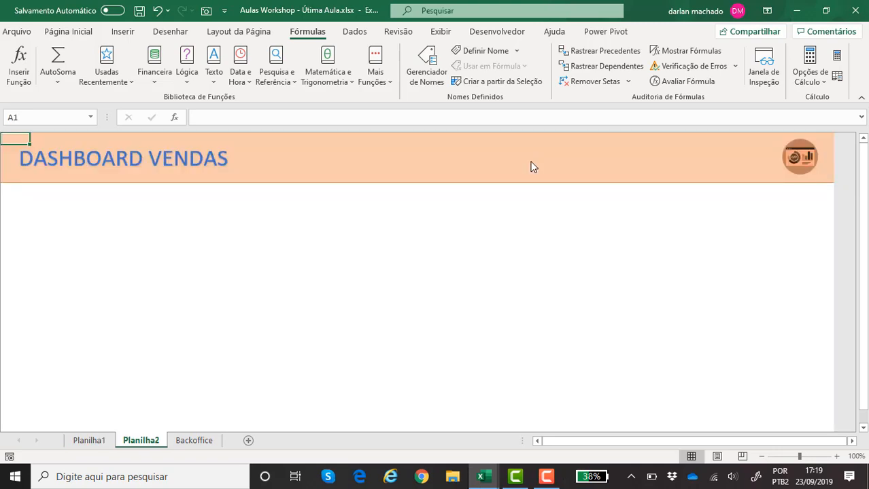
left_click(791, 158)
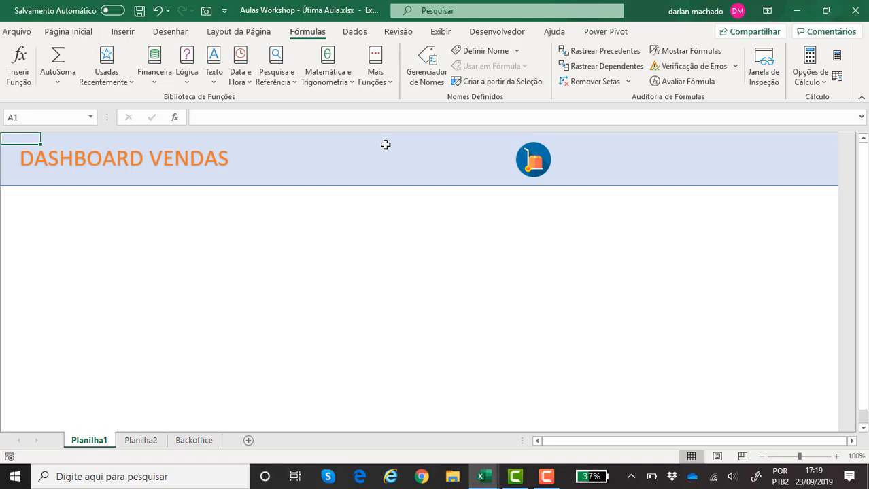
Step: Switch to the Aulas Workshop Finalizado workbook and review its finished dashboard and the sheet with the supporting pivot tables
key("alt+Tab")
key("alt+Tab")
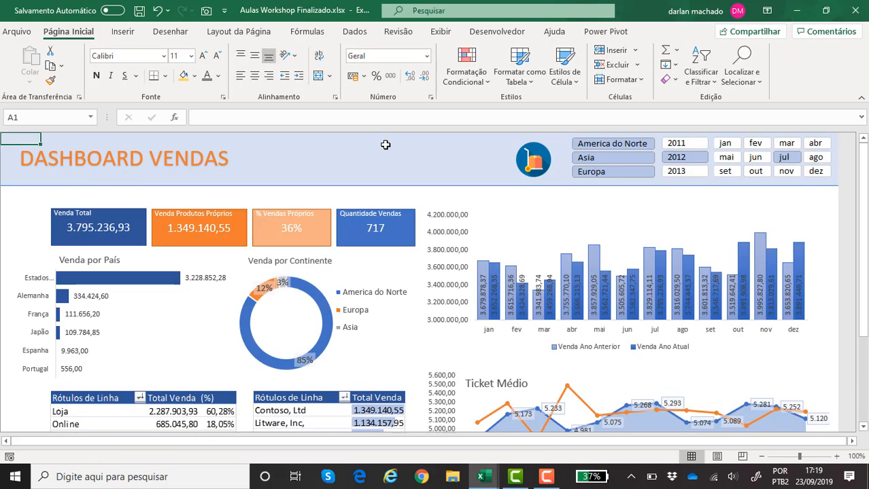
left_click(316, 168)
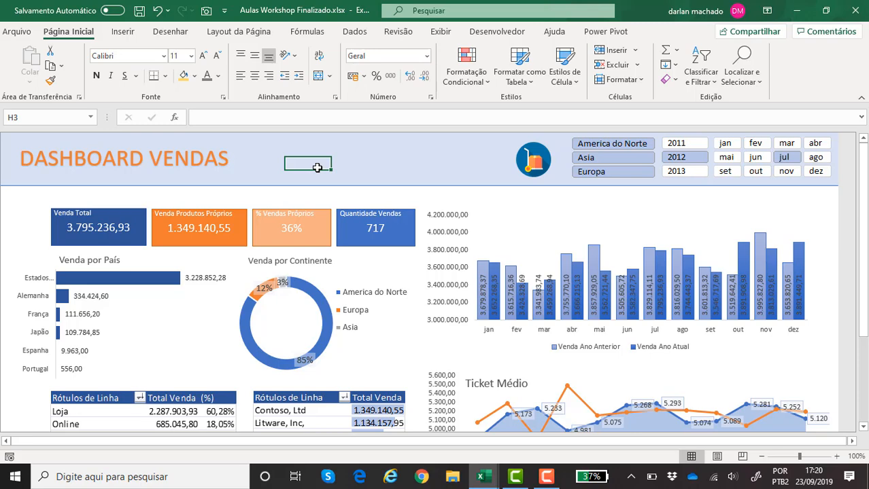
key("ctrl+Page_Up")
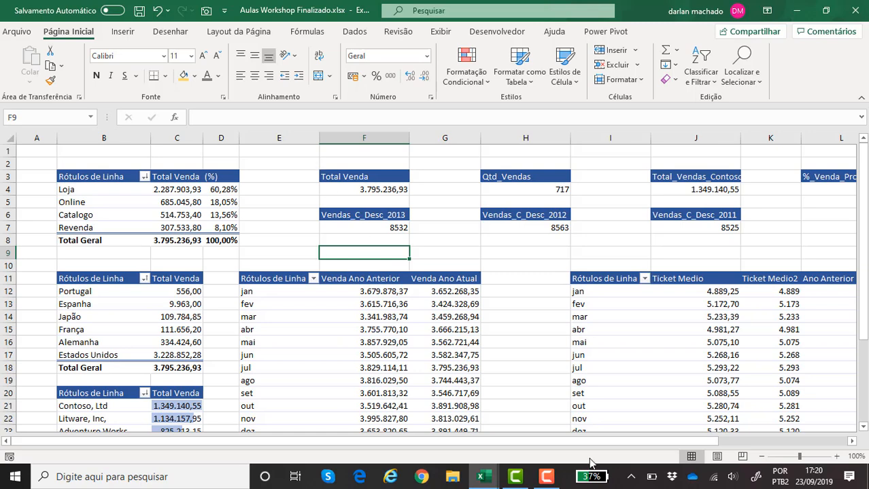
left_click(760, 457)
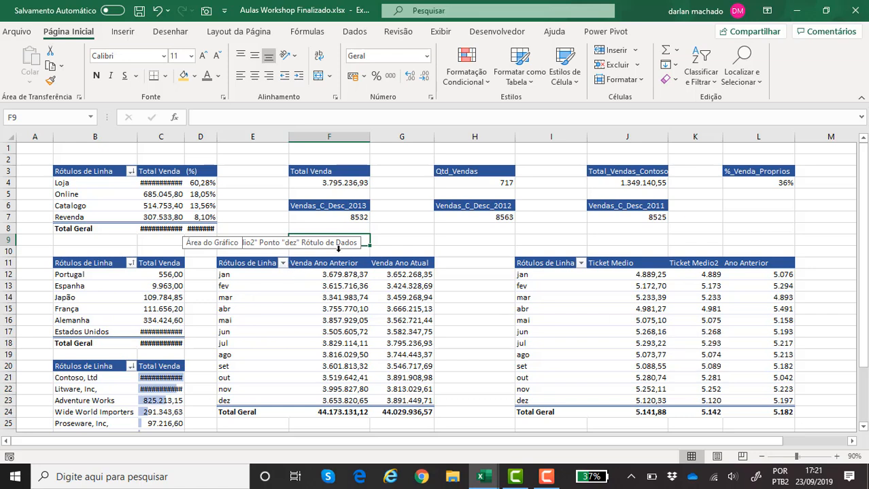
Step: Autofit the width of column D, the percentage column, on the finished workbook's pivot table sheet
left_click(100, 186)
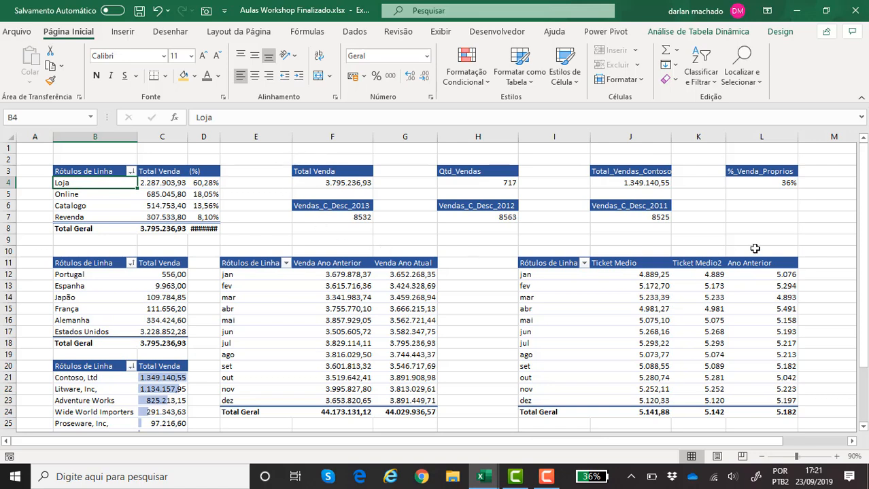
mouse_move(710, 328)
double_click(220, 139)
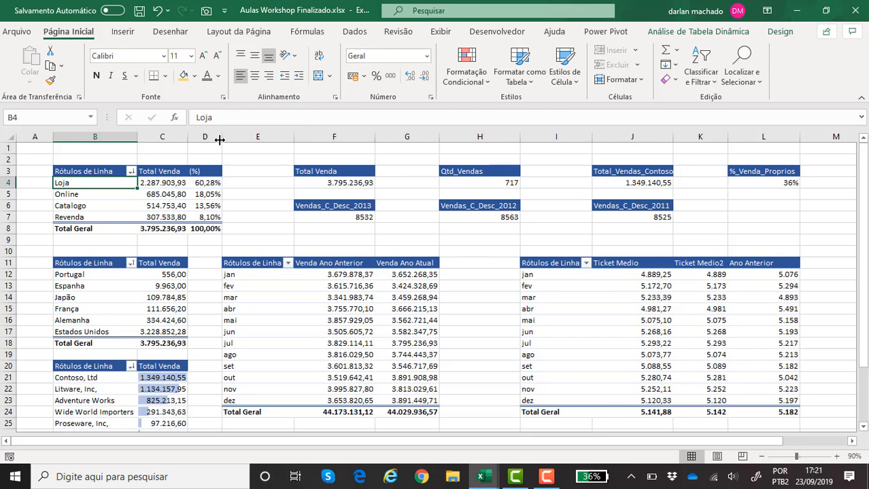
left_click(250, 201)
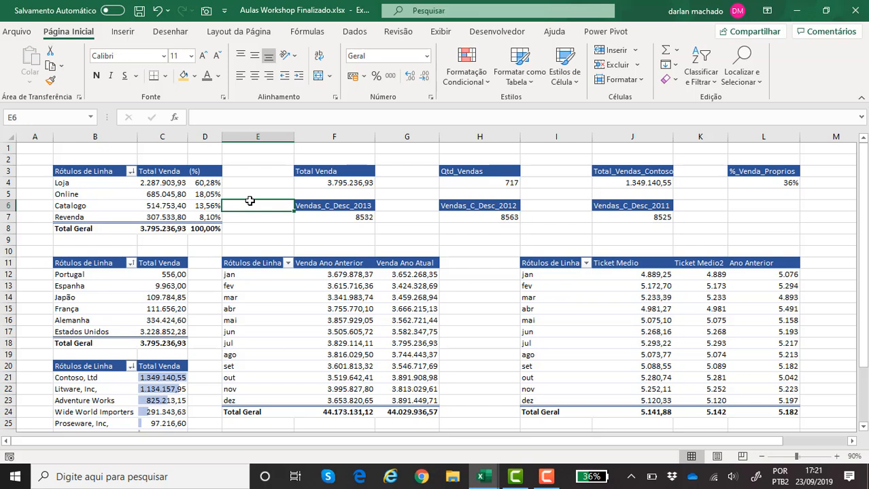
Step: Switch back to the Aulas Workshop - Útima Aula workbook and select cell B4 on the Backoffice sheet
key("alt+Tab")
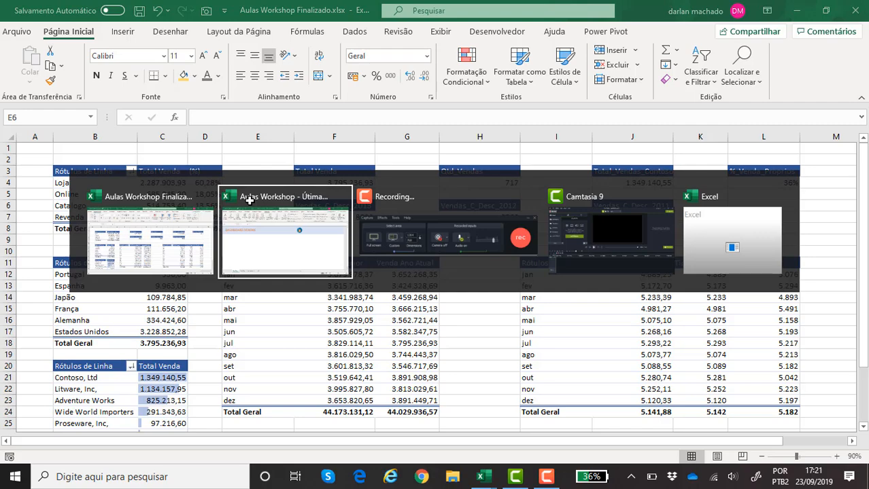
left_click(198, 442)
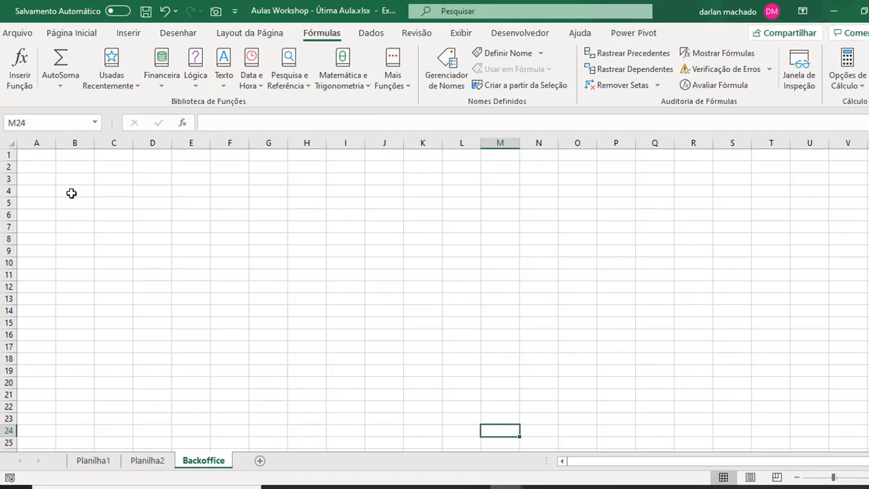
left_click(69, 184)
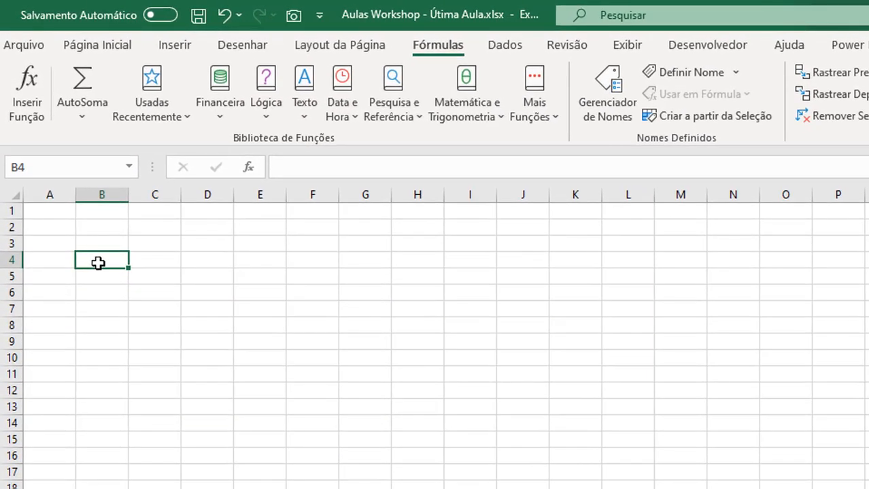
Step: Look over the still empty sales dashboard sheet and return to cell B4 on the Backoffice sheet
key("alt+Tab")
key("ctrl+Page_Down")
left_click_drag(145, 488, 318, 488)
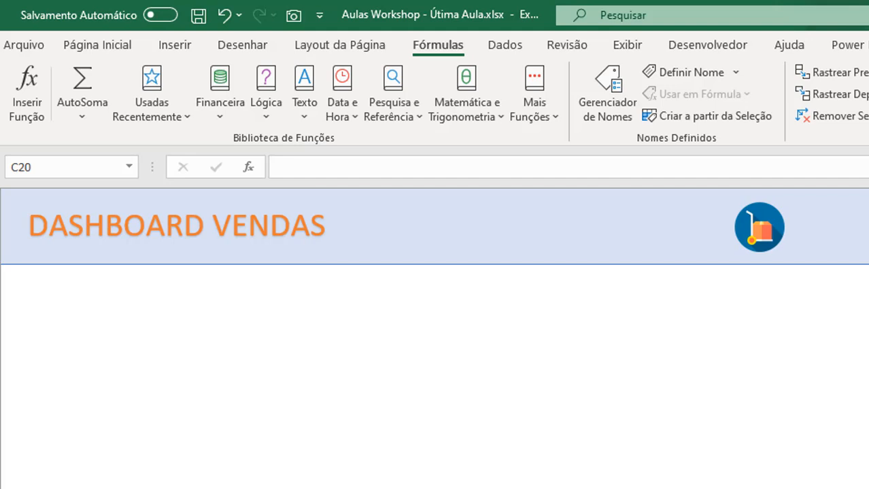
left_click(294, 16)
left_click(178, 371)
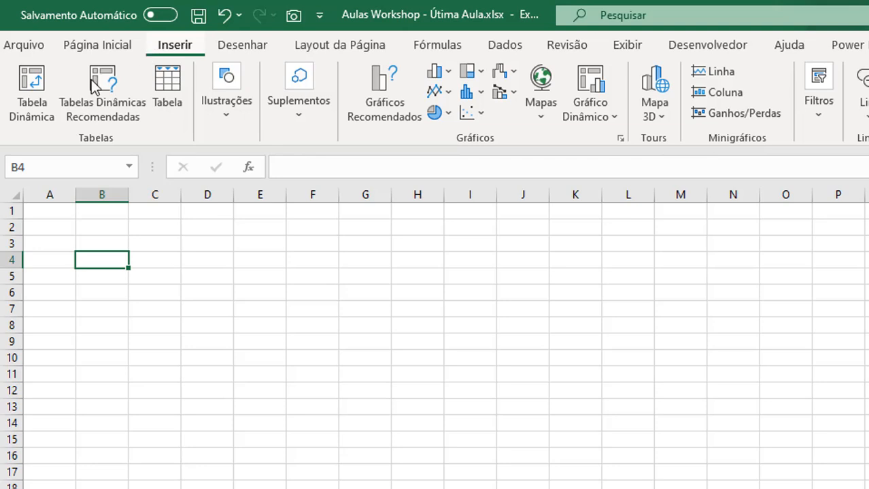
Step: Insert a pivot table based on the workbook's data model at Backoffice cell B4, and collapse the ribbon
left_click(47, 102)
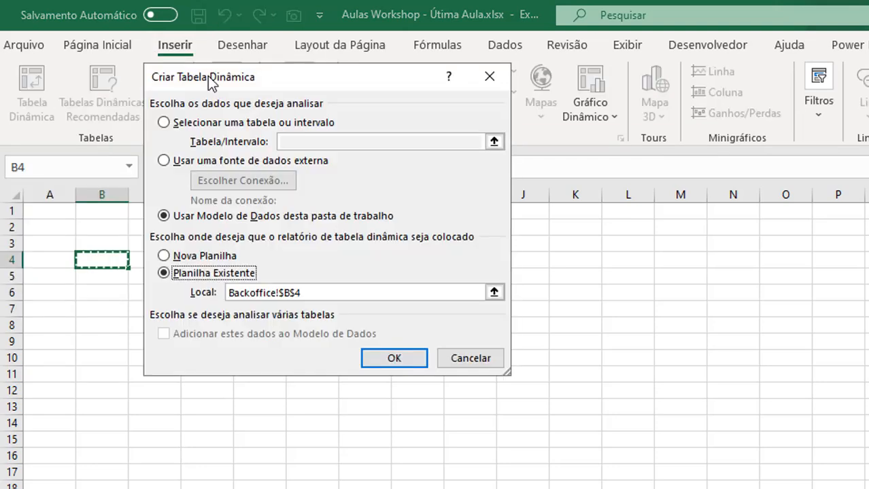
left_click_drag(304, 81, 552, 172)
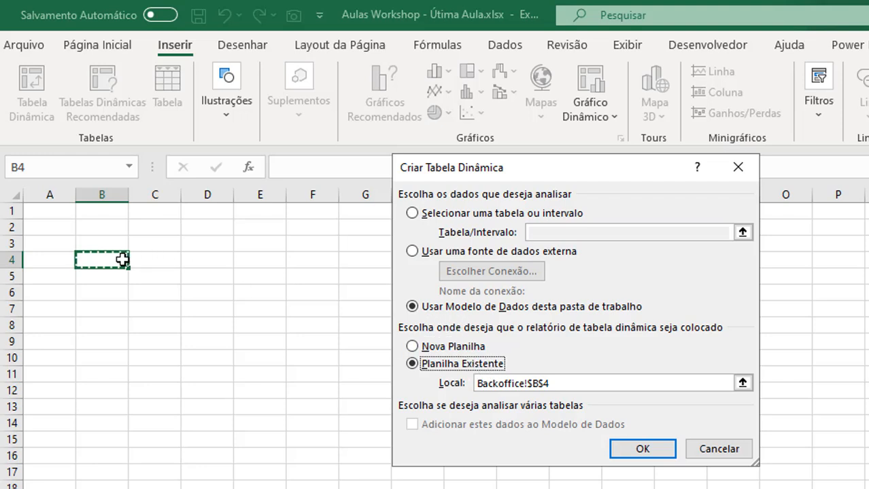
left_click(635, 452)
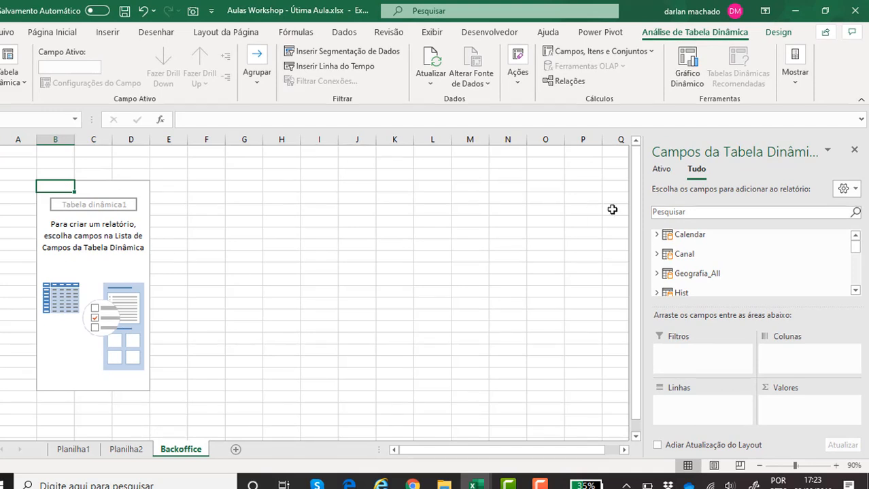
left_click(52, 32)
left_click(51, 33)
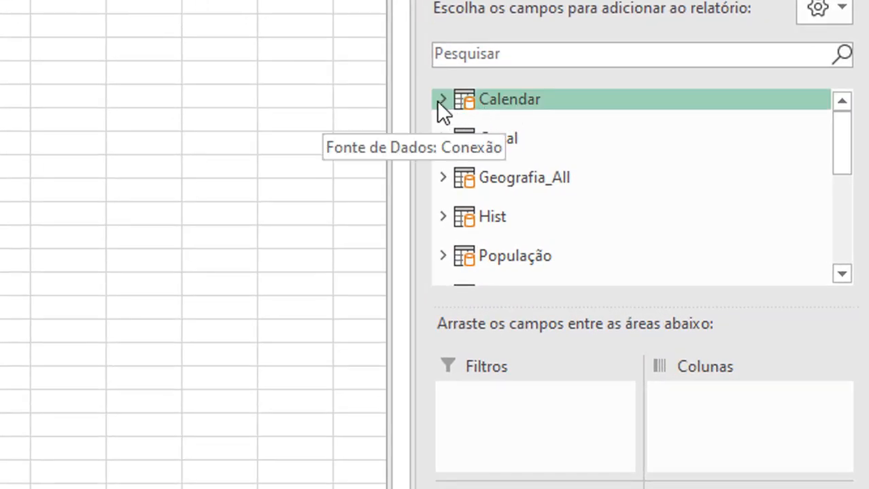
Step: Examine the data model tables available to the pivot table, expanding Calendar and Canal and going through to Geografia_3
left_click(438, 101)
left_click(445, 187)
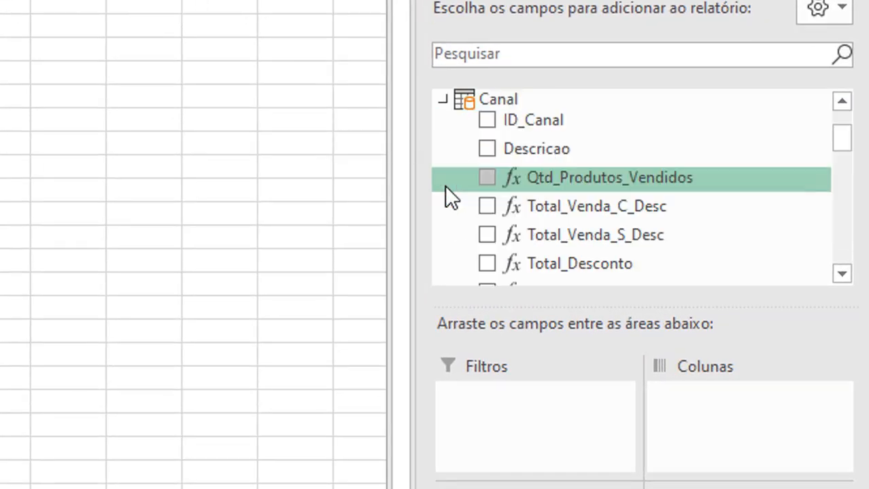
left_click(442, 102)
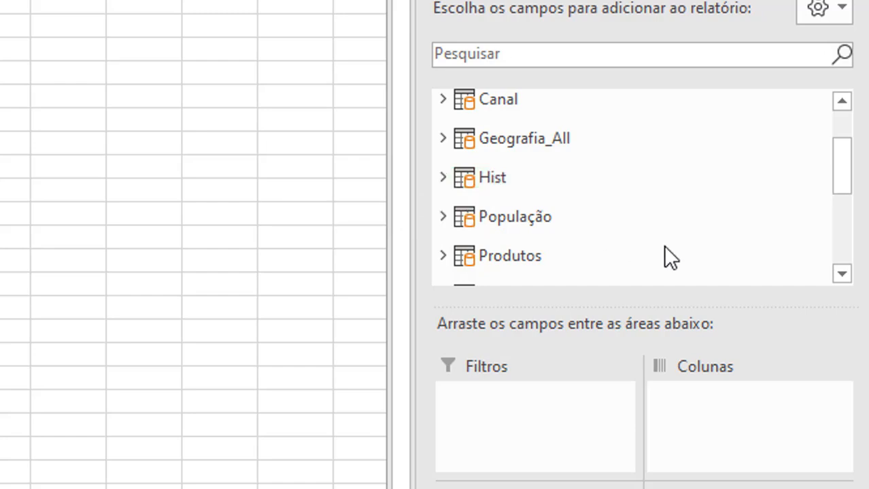
left_click(842, 275)
left_click(842, 275)
left_click(842, 275)
left_click(842, 275)
left_click(843, 275)
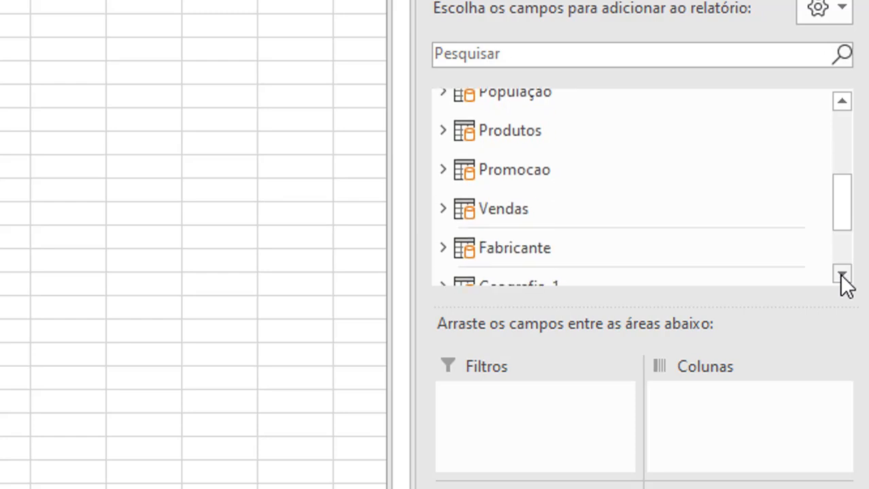
left_click(842, 275)
left_click(842, 276)
left_click(842, 275)
left_click(842, 276)
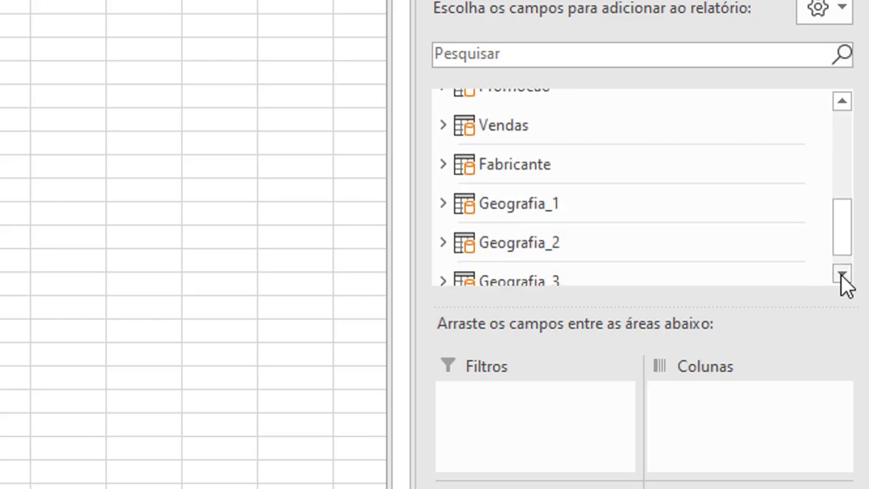
left_click(843, 275)
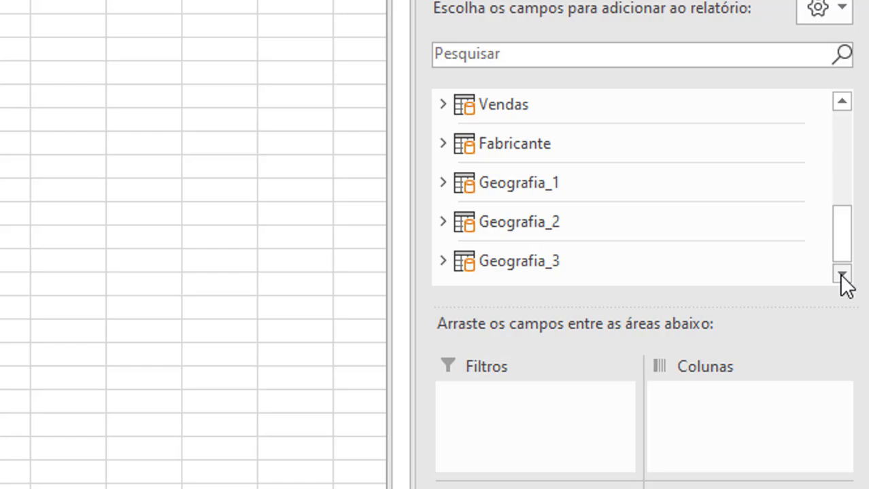
left_click_drag(839, 243, 860, 275)
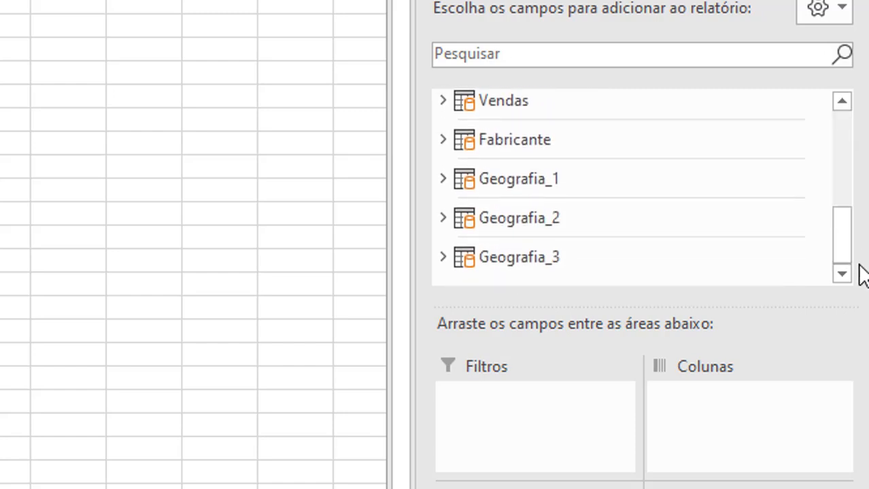
left_click_drag(845, 264, 824, 156)
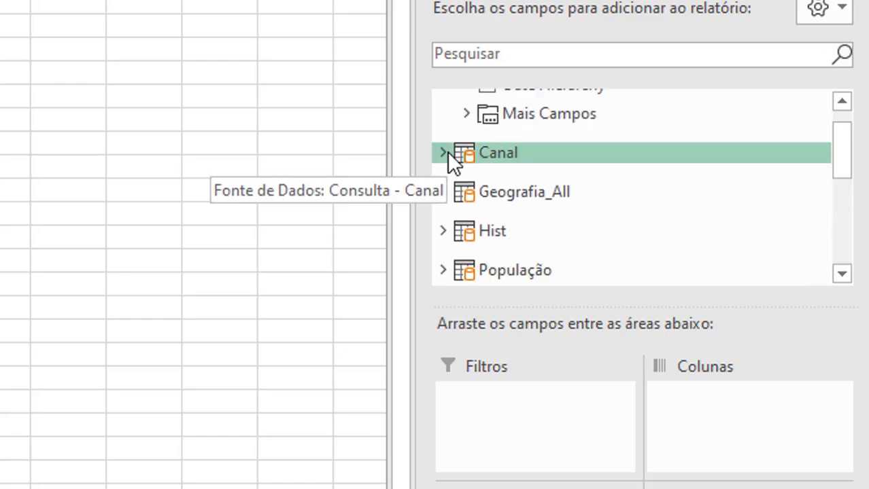
Step: Add Descricao from the Canal table to the pivot table's rows and Total_Venda_C_Desc to its values
left_click(441, 153)
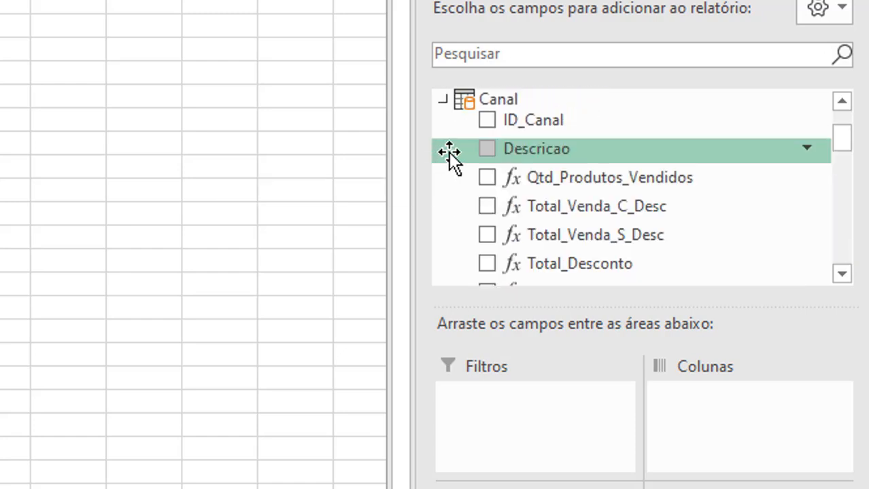
left_click_drag(523, 149, 495, 488)
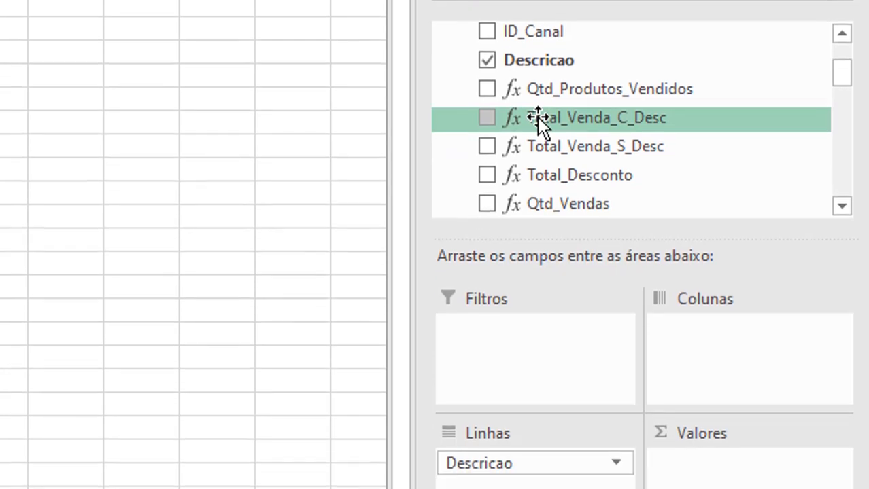
left_click_drag(537, 117, 741, 398)
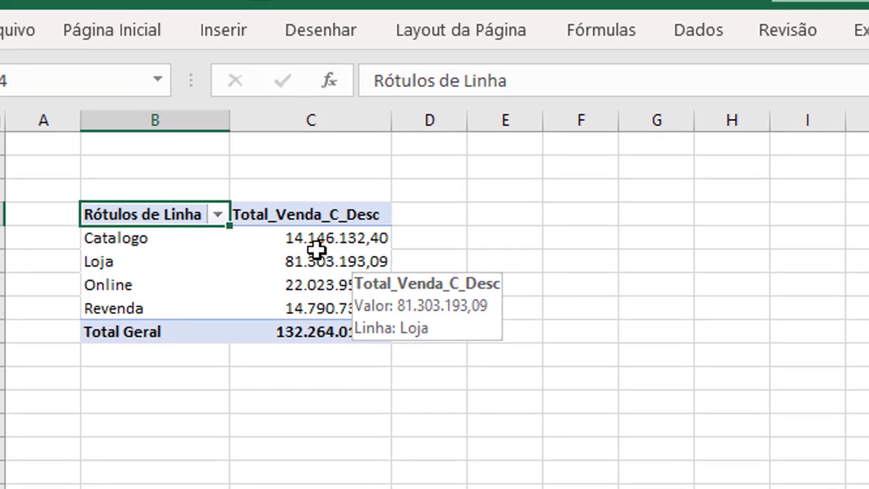
Step: Sort the channels in the pivot table by Total_Venda_C_Desc from largest to smallest
left_click(317, 225)
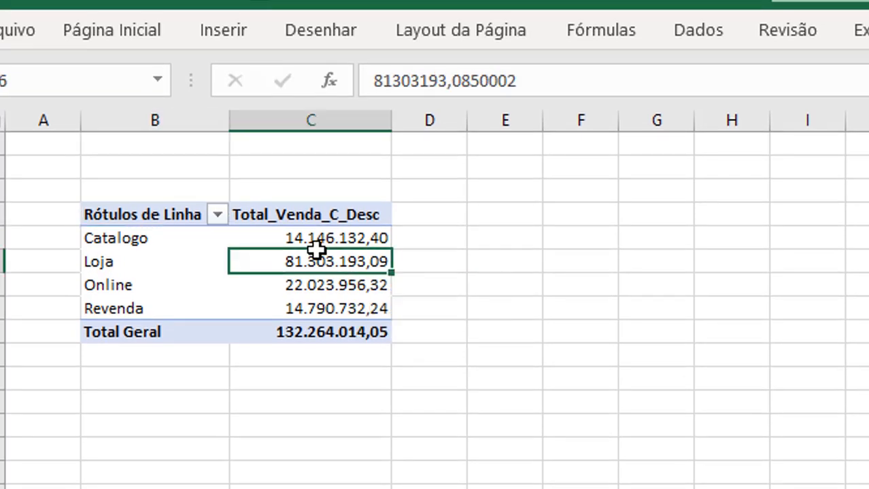
mouse_move(343, 266)
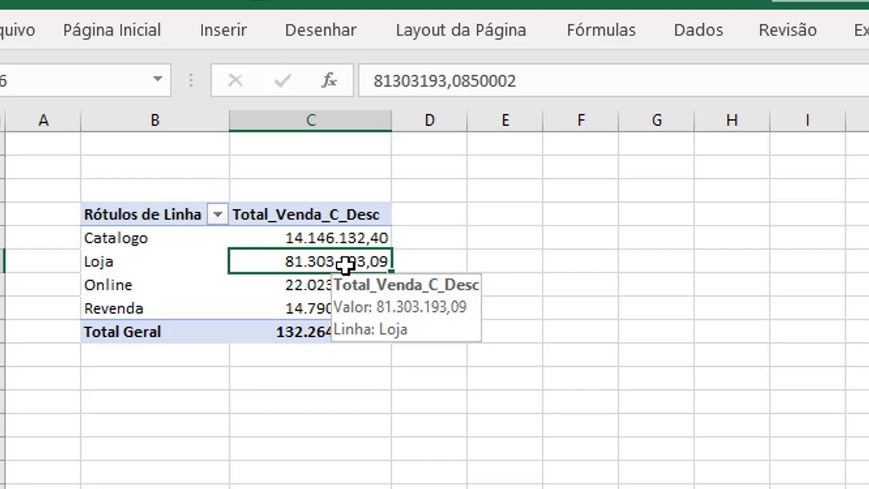
mouse_move(337, 238)
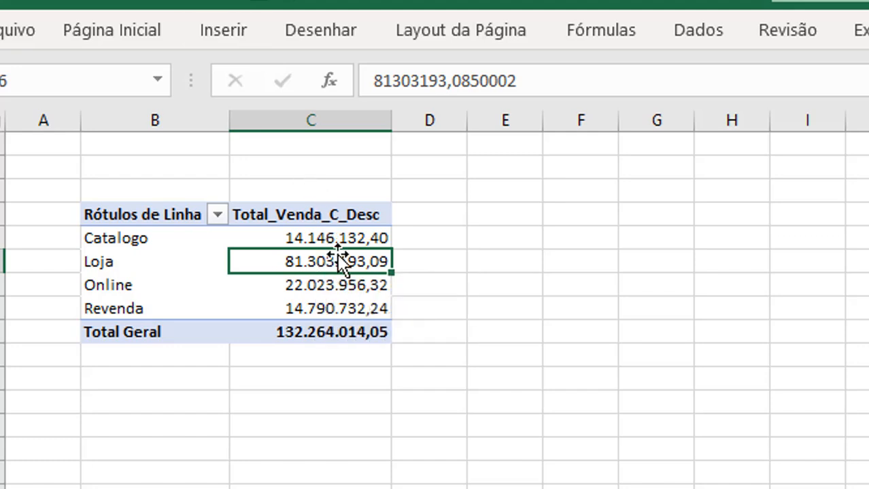
left_click(707, 35)
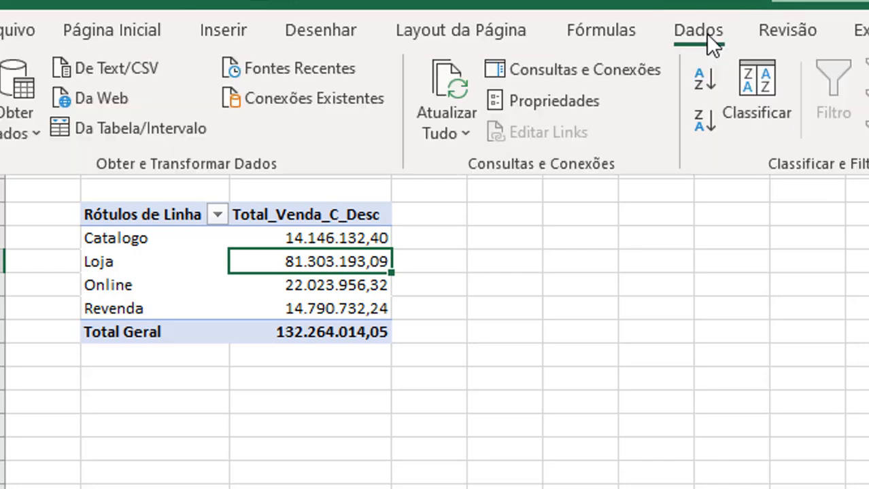
left_click(706, 125)
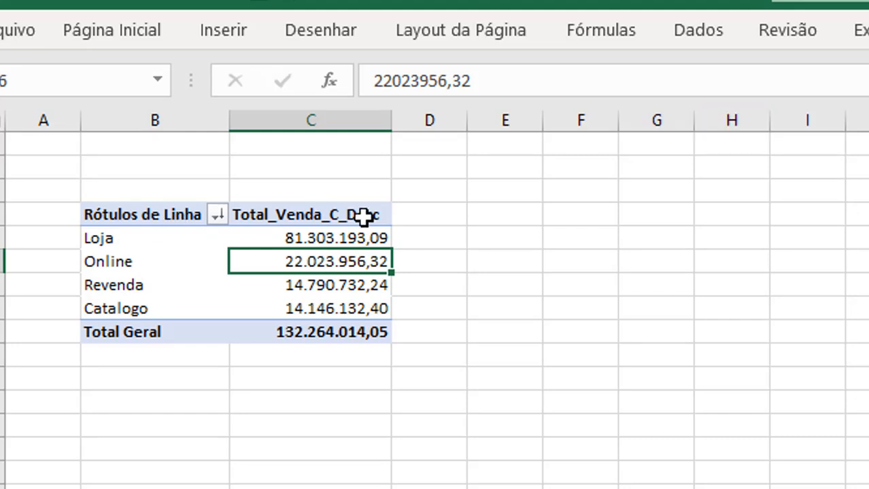
Step: Add Total_Venda_C_Desc to the pivot table's values a second time and order the channels by sales from largest to smallest
mouse_move(376, 237)
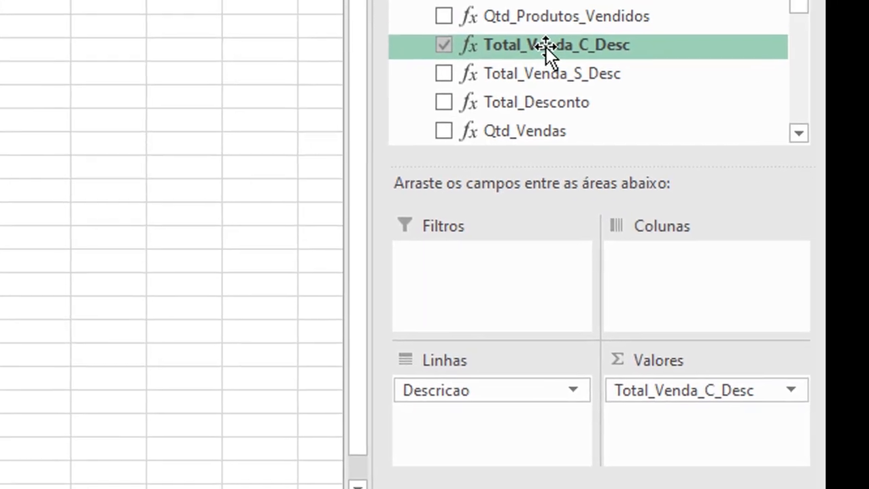
left_click_drag(545, 46, 745, 442)
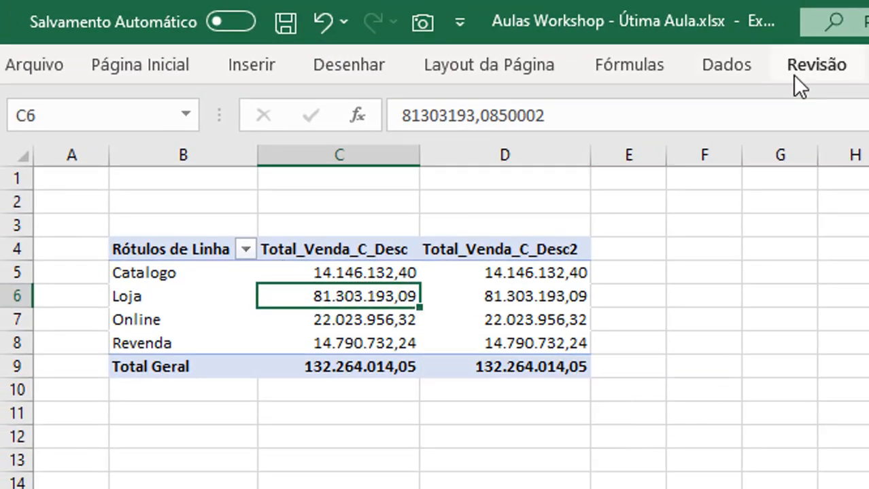
left_click(741, 68)
left_click(738, 158)
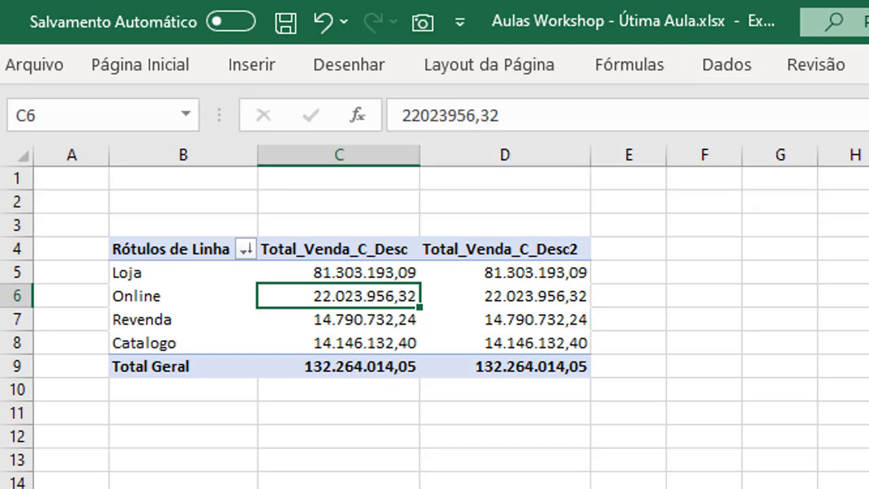
left_click(367, 488)
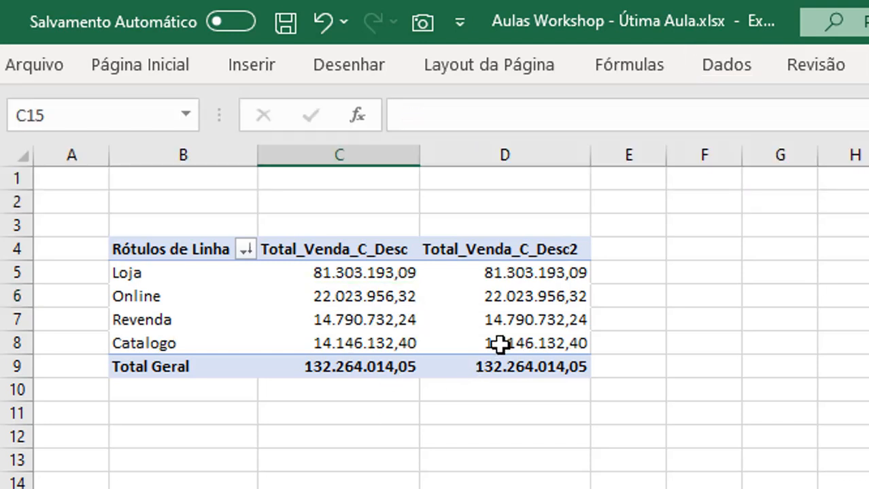
left_click(514, 292)
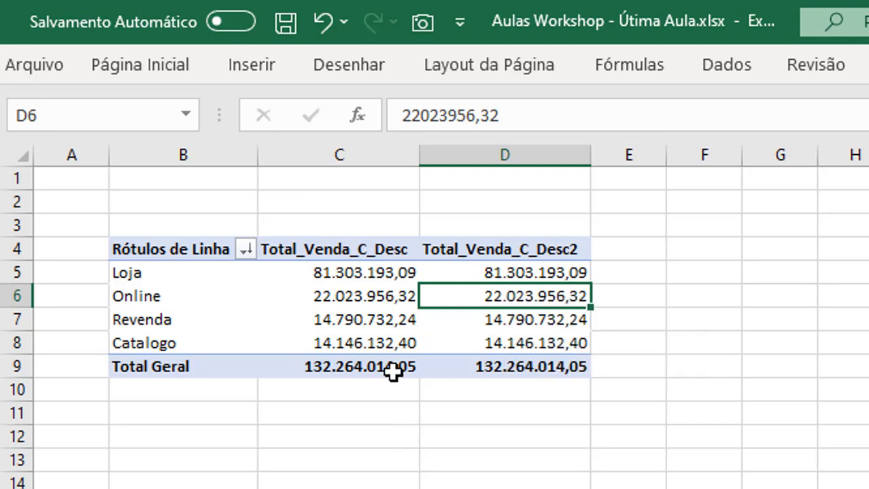
mouse_move(393, 375)
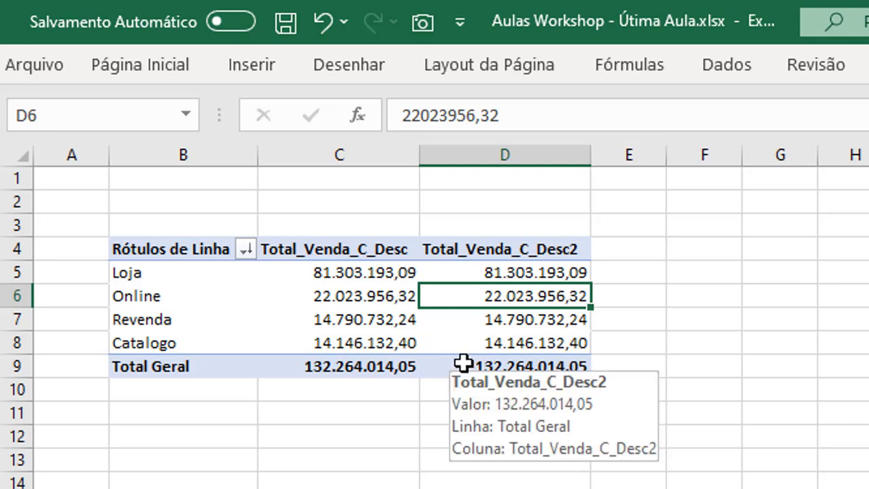
mouse_move(464, 340)
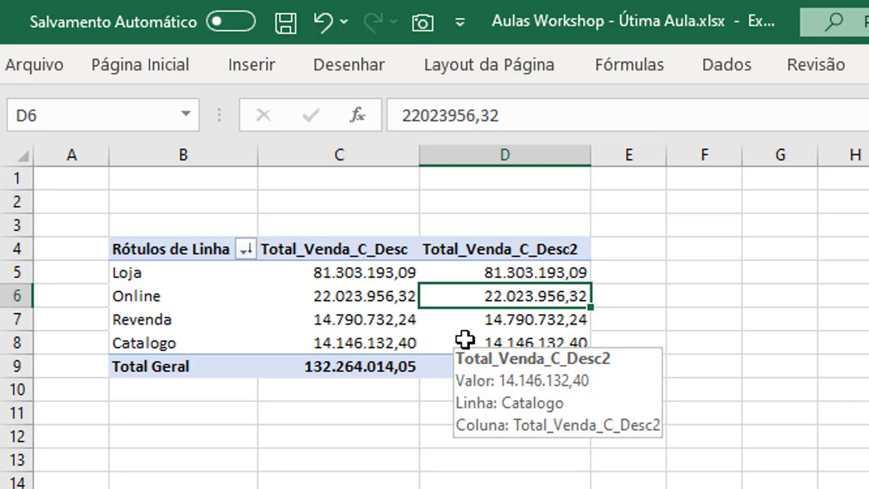
Step: Open the value field settings of the second Total_Venda_C_Desc column and give it the custom name (%)
left_click(501, 250)
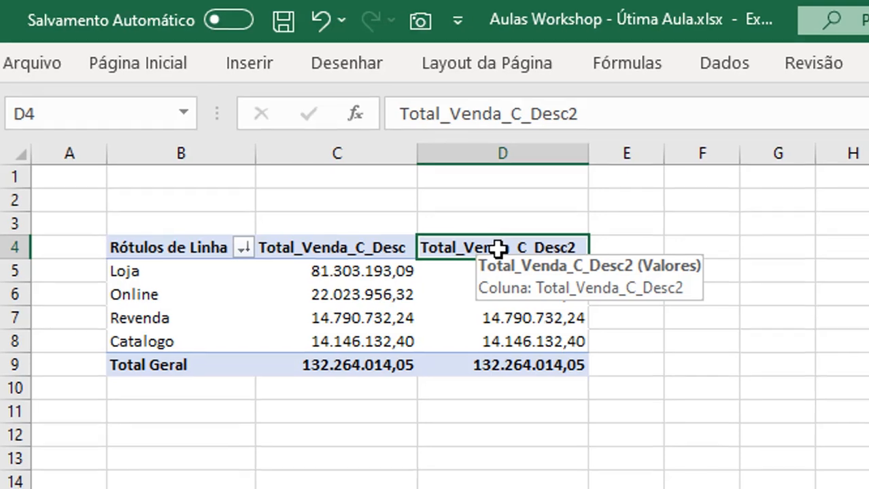
double_click(501, 250)
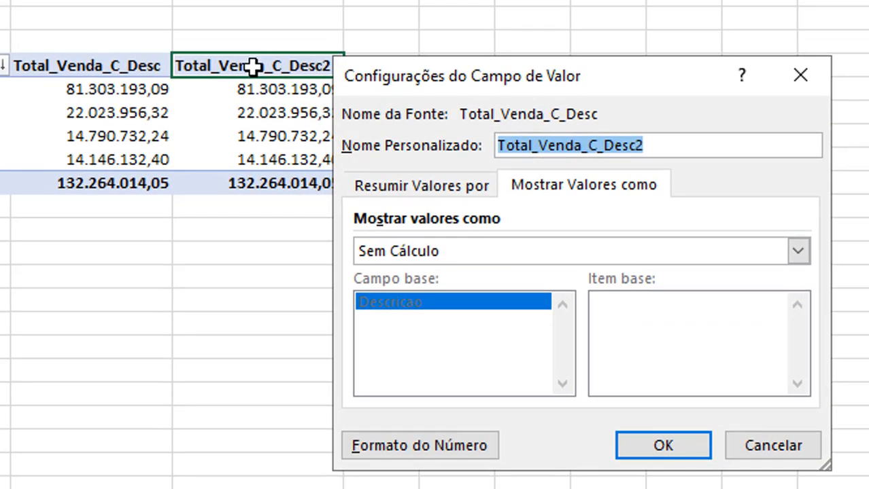
left_click_drag(498, 77, 588, 51)
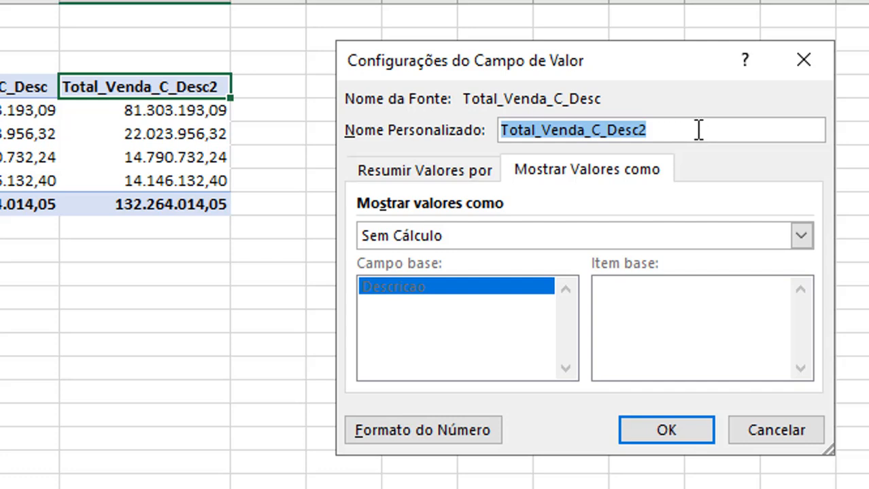
key("Delete")
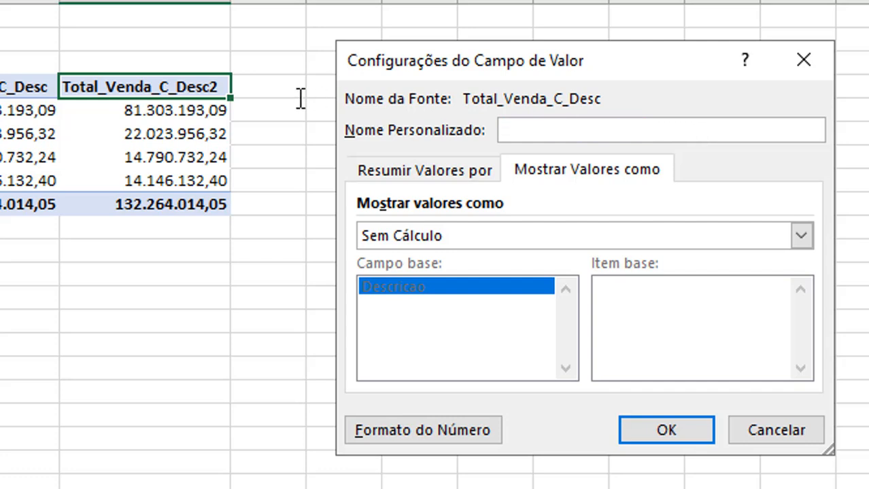
type("Analis")
key("BackSpace")
key("BackSpace")
key("BackSpace")
key("BackSpace")
key("BackSpace")
key("BackSpace")
type("(%)")
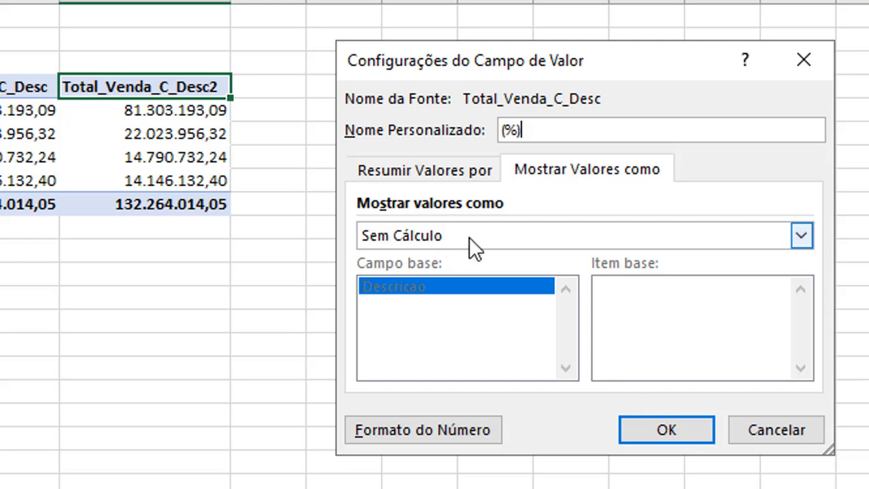
Step: Show the (%) field's values as % do Total de Colunas and apply the value field settings
left_click(456, 170)
left_click(520, 167)
left_click(466, 169)
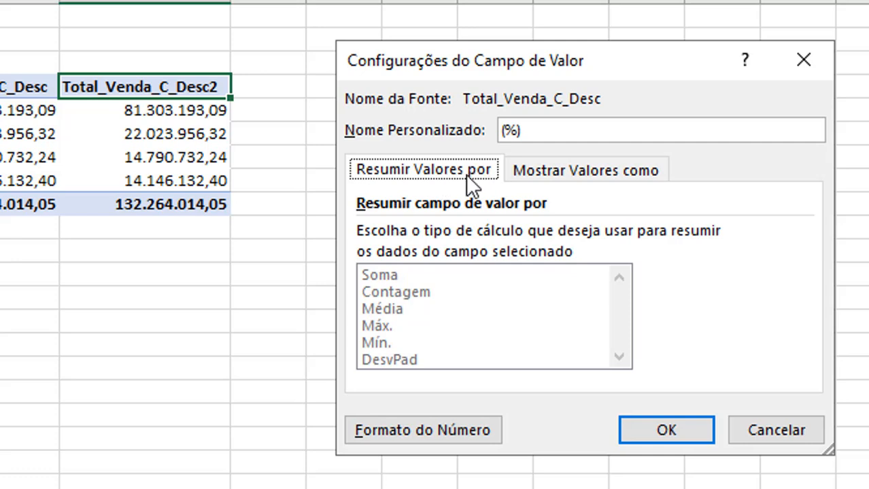
left_click(548, 175)
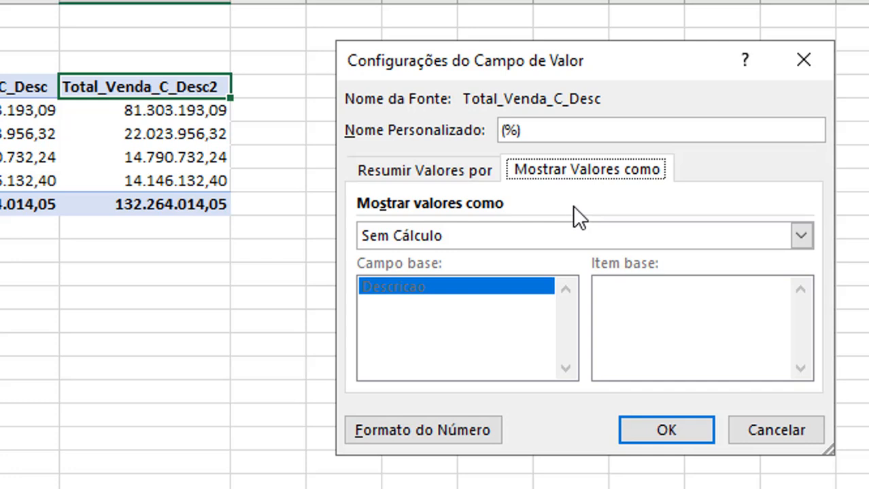
left_click(585, 235)
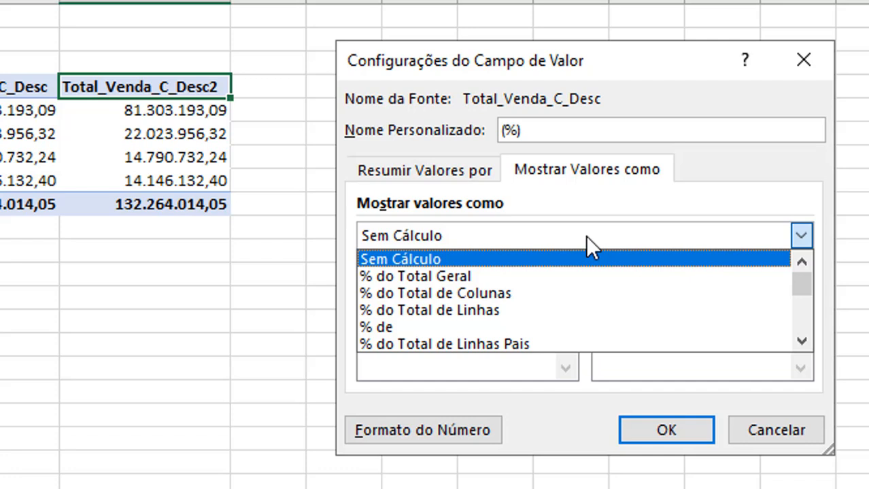
left_click(601, 303)
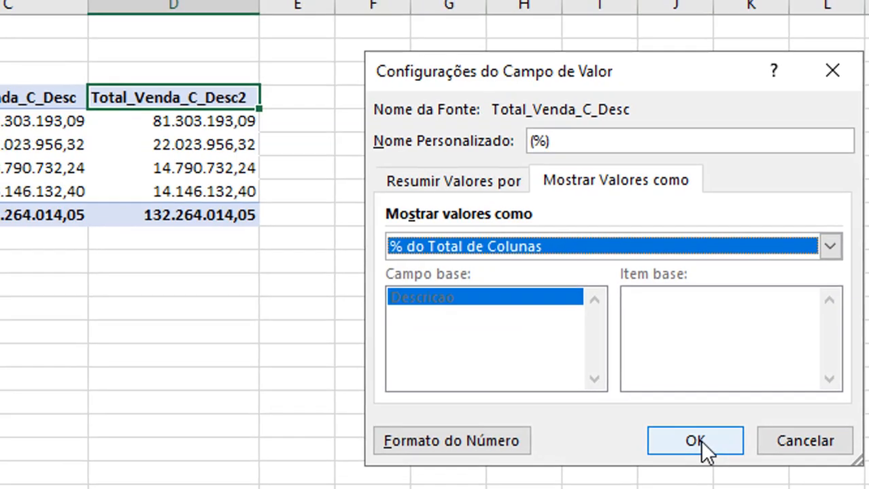
left_click(666, 430)
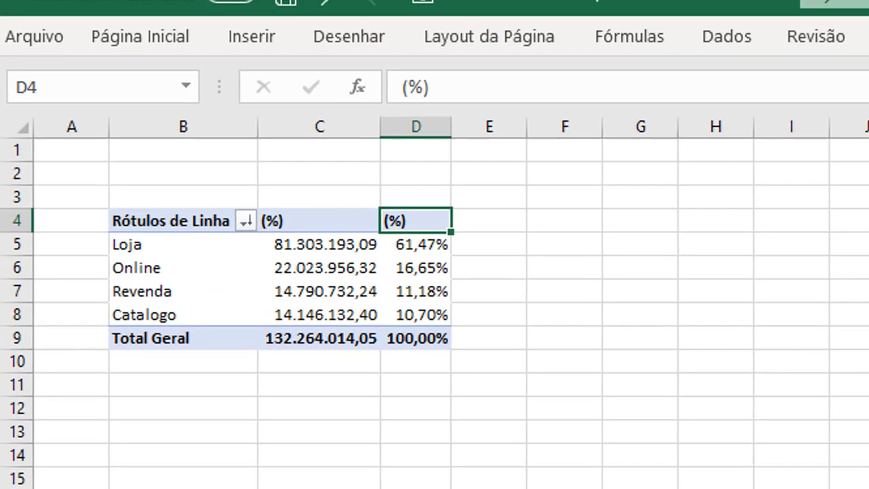
Step: Rename the sales amount header in cell C4 as Total Venda
left_click(378, 227)
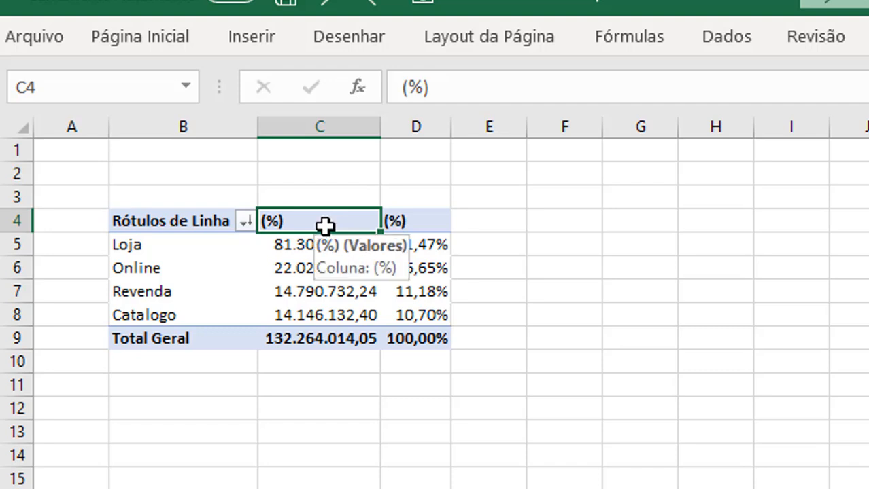
type("Total Venda")
key("Return")
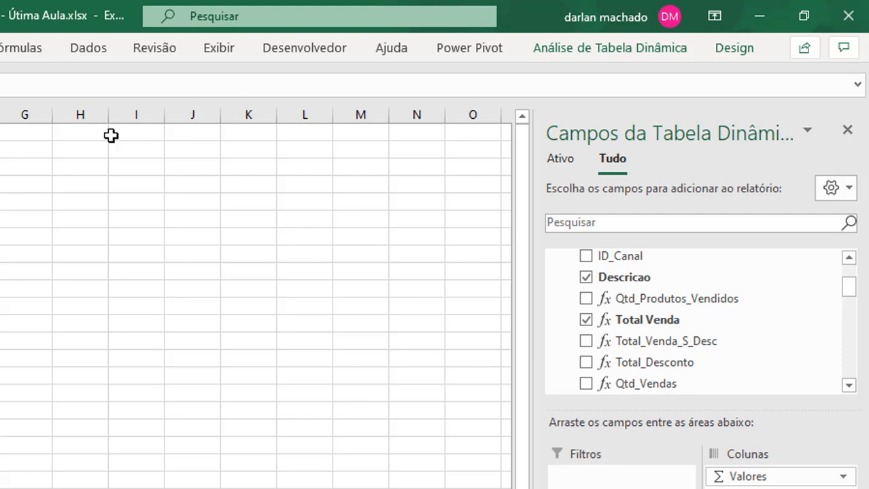
Step: Apply a blue pivot table style from the second row of the Média group to the channel pivot table
double_click(581, 51)
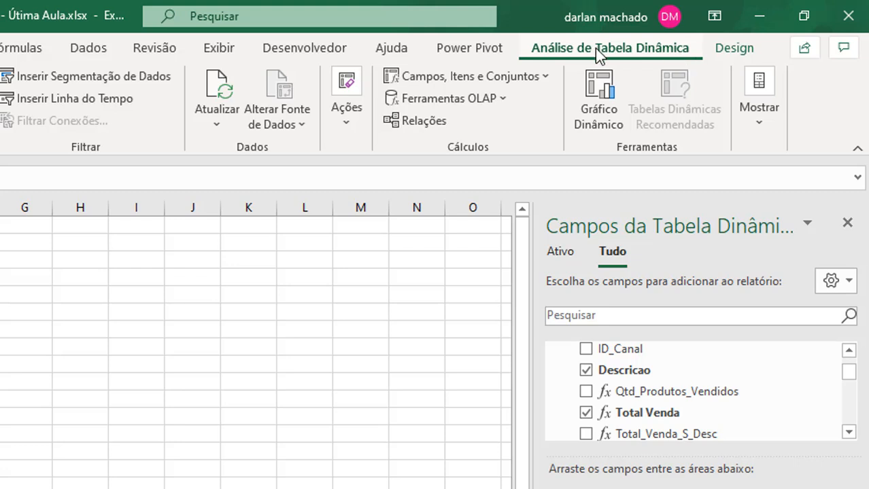
left_click(735, 57)
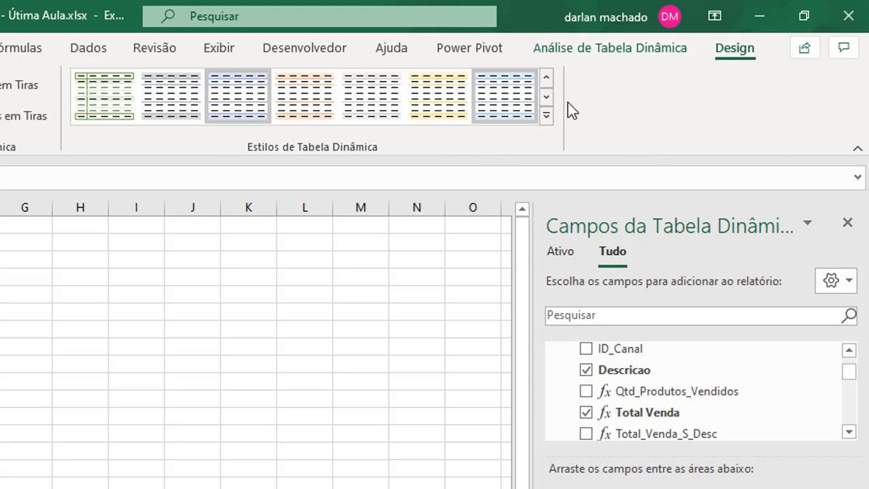
left_click(546, 116)
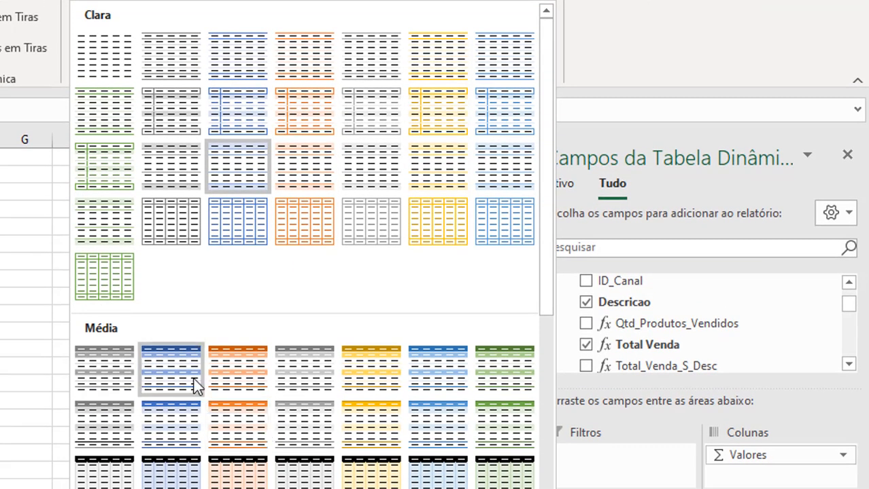
left_click(167, 425)
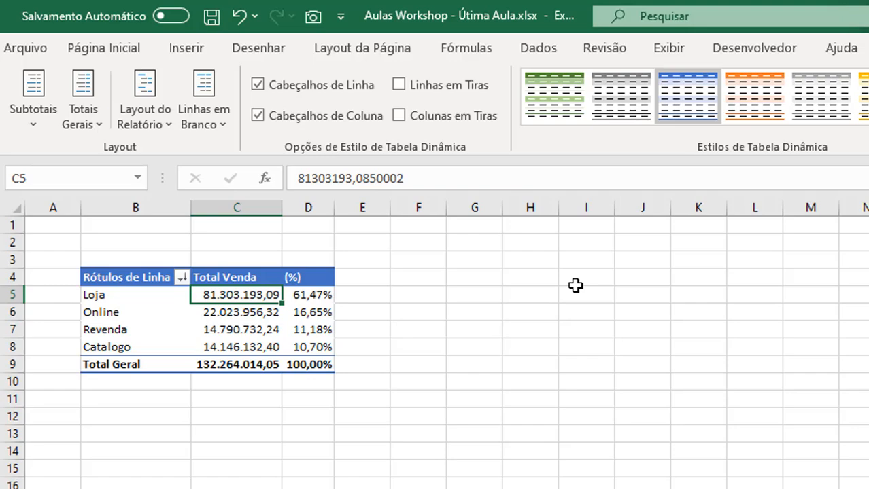
Step: Copy the pivot table range B4:D9 and paste it as a linked picture at cell B17 of the Planilha1 dashboard sheet
left_click(112, 281)
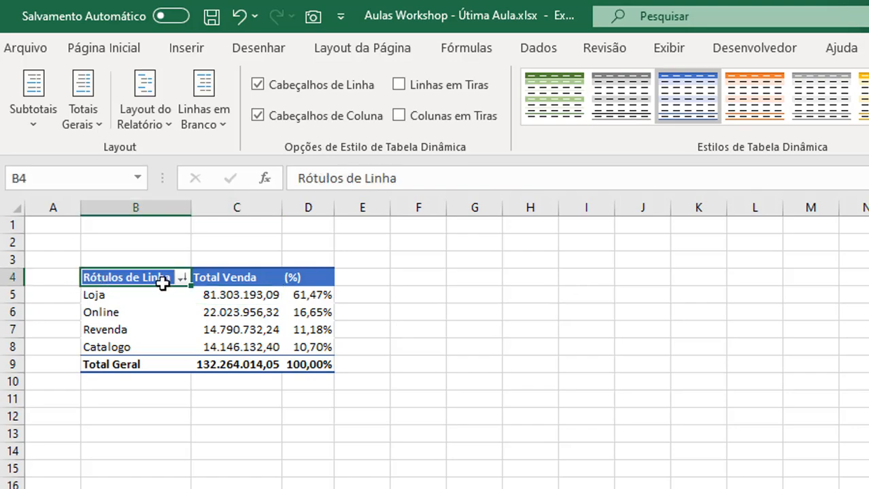
left_click_drag(112, 281, 296, 364)
key("ctrl+c")
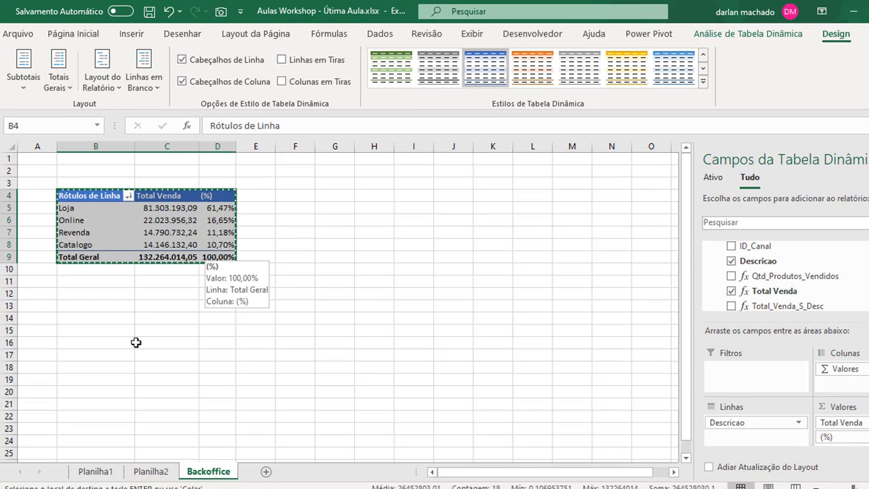
left_click(109, 476)
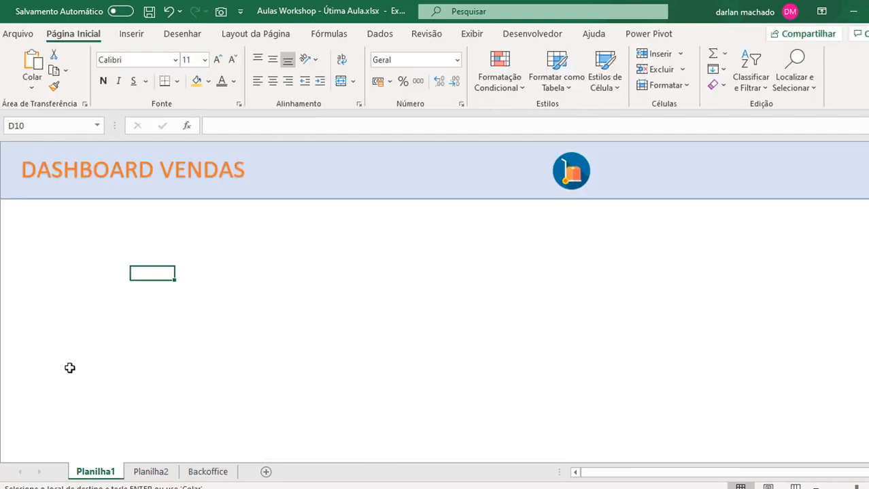
left_click(71, 367)
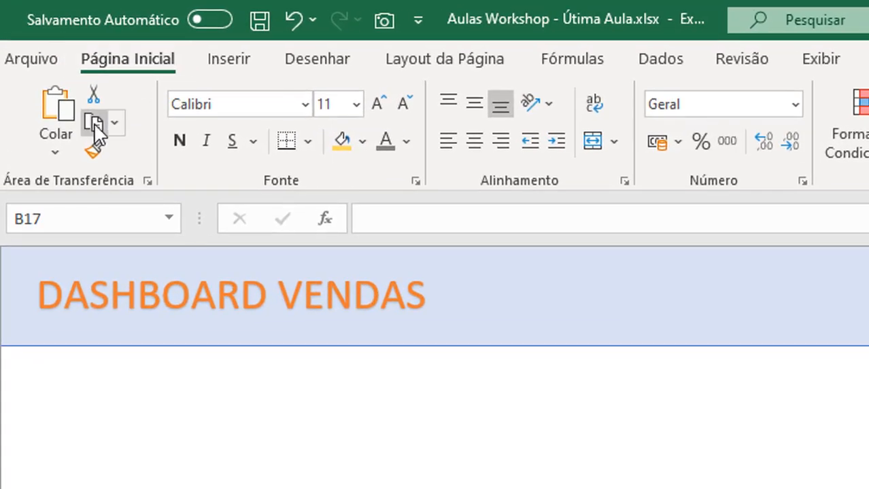
left_click(60, 149)
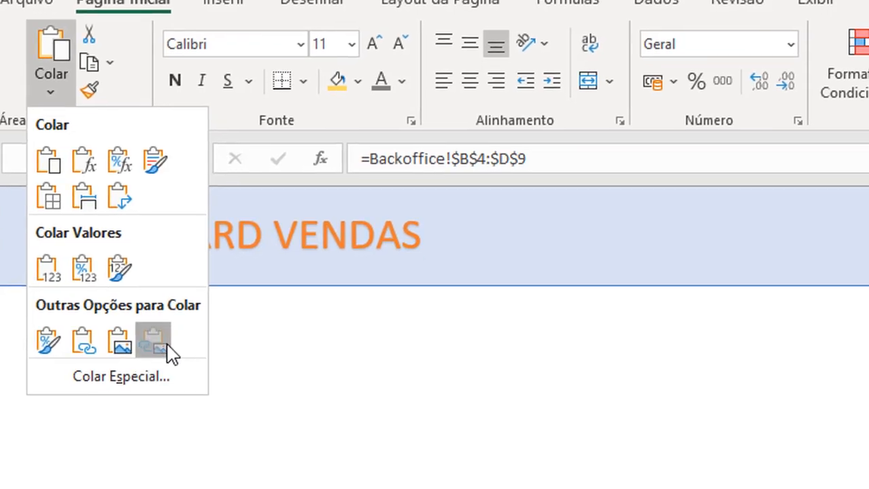
left_click(172, 407)
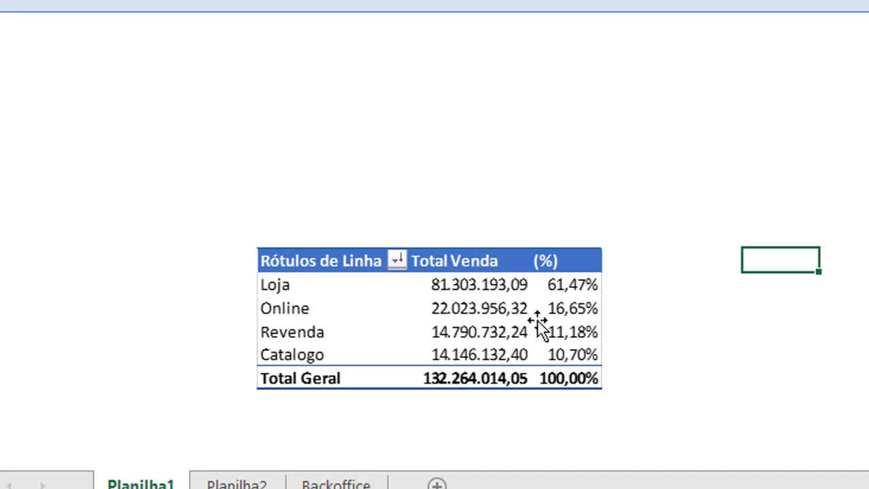
Step: Move the linked table picture toward the lower-left area of the dashboard and widen it slightly
left_click_drag(557, 334, 347, 385)
mouse_move(396, 373)
left_mouse_down()
mouse_move(384, 374)
mouse_move(401, 376)
left_mouse_up()
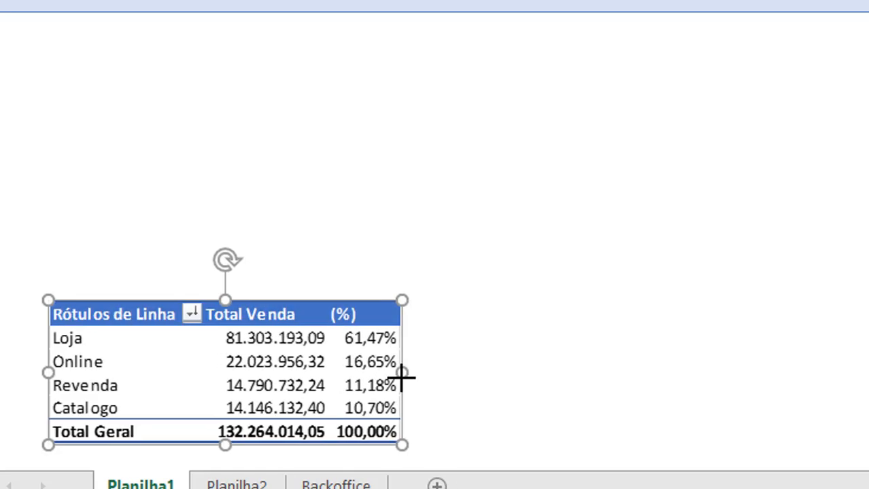
Step: Fine-tune the position and size of the linked channel table picture on the dashboard and deselect it
left_click(528, 378)
left_click_drag(274, 402, 252, 407)
mouse_move(308, 317)
left_mouse_down()
mouse_move(303, 308)
mouse_move(306, 324)
mouse_move(303, 317)
left_mouse_up()
left_click_drag(132, 253, 358, 268)
left_click(448, 288)
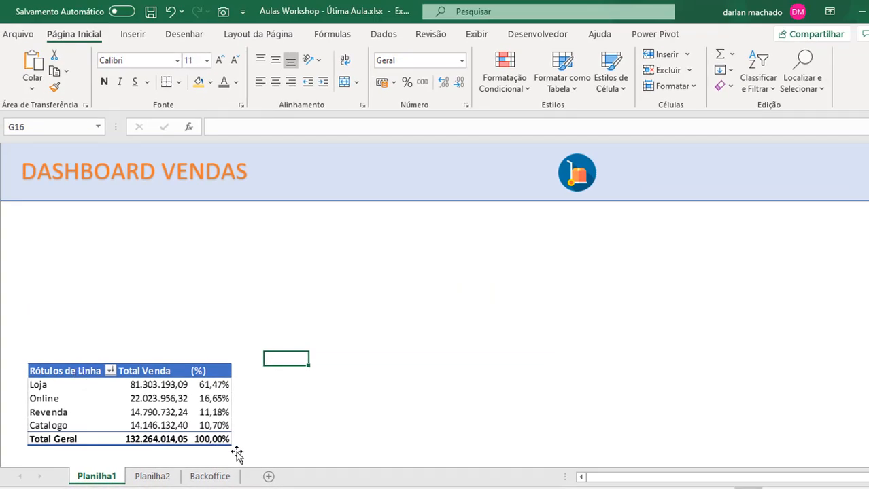
Step: Examine the dashboard layout in the finished workbook Aulas Workshop Finalizado.xlsx, including its manufacturer table, and return to the working file
key("alt+Tab")
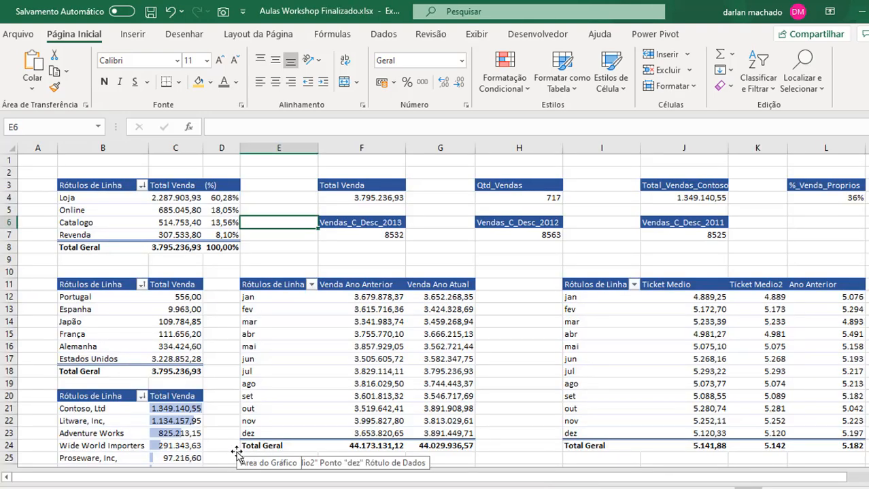
key("ctrl+Page_Down")
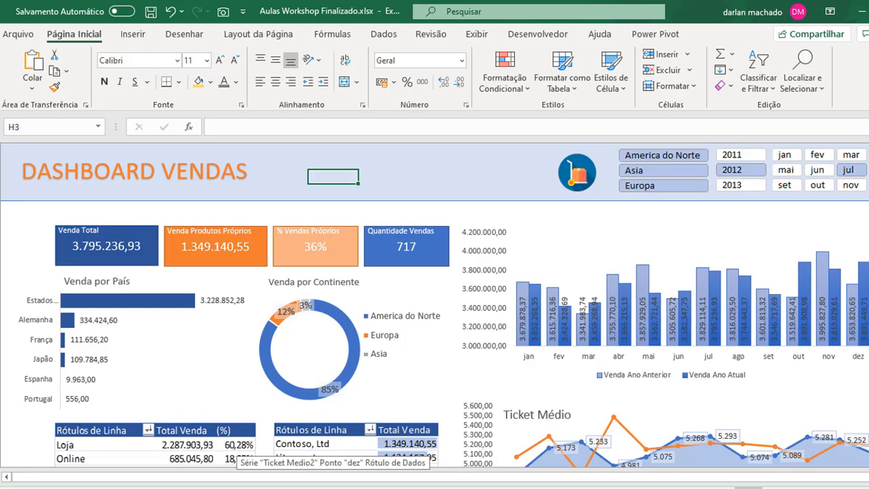
scroll(318, 365, "down", 2)
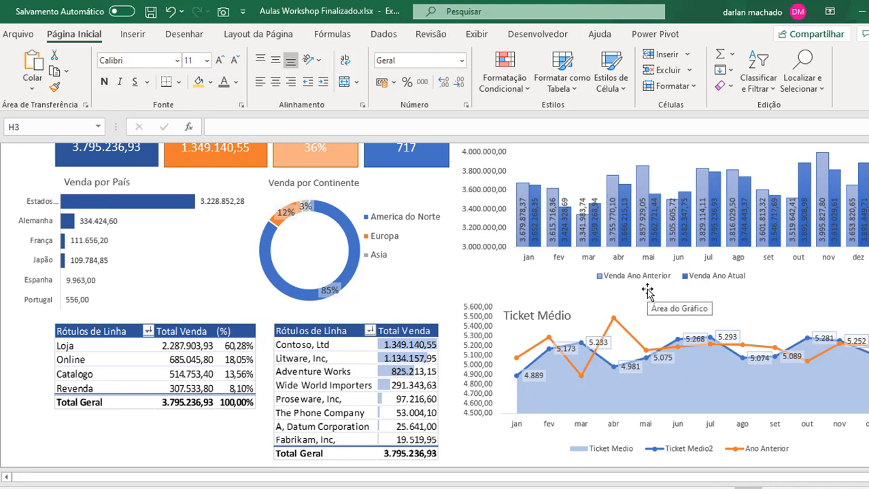
key("alt+Tab")
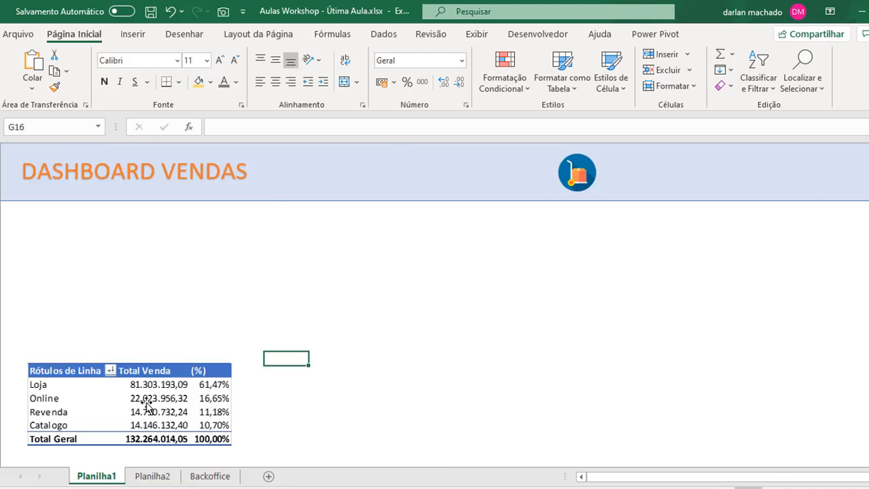
Step: Duplicate the copied channel pivot table at cell B12 of the Backoffice sheet and clear the copy selection
left_click(204, 477)
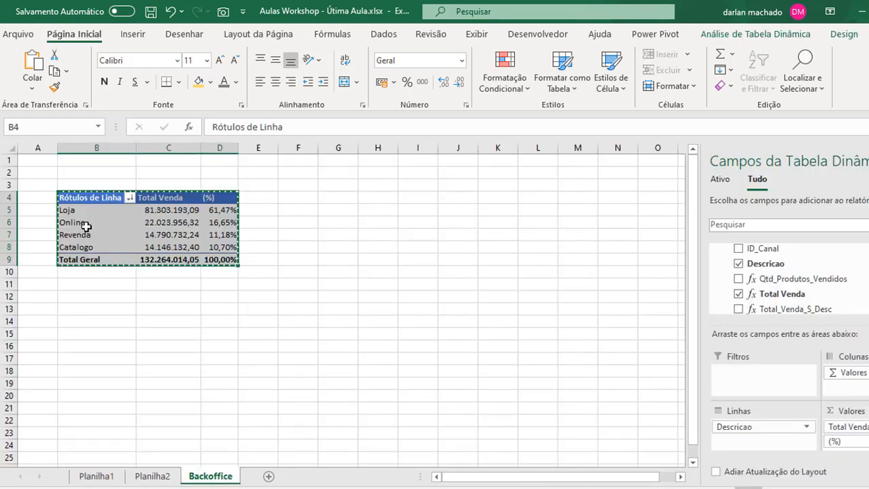
left_click(80, 298)
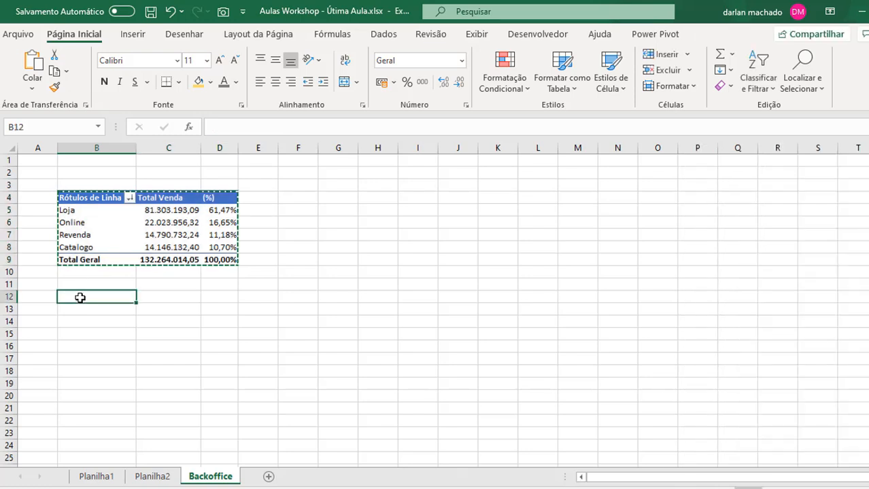
key("ctrl+v")
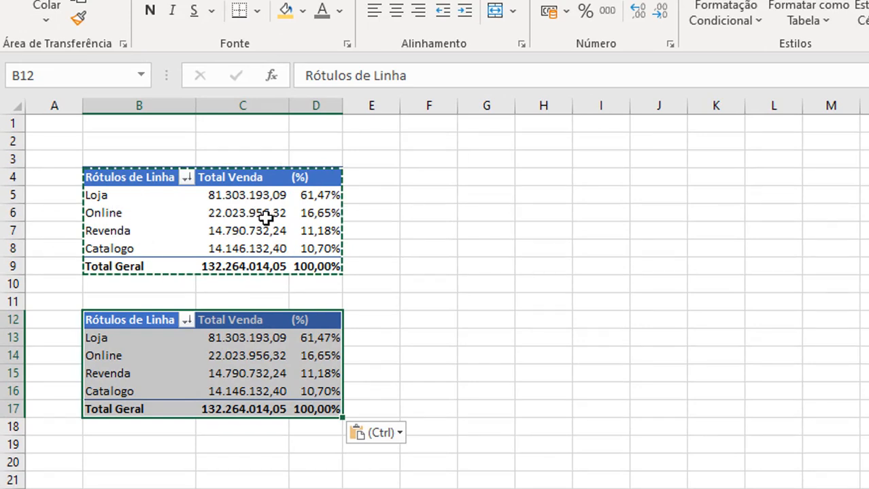
mouse_move(266, 218)
key("Escape")
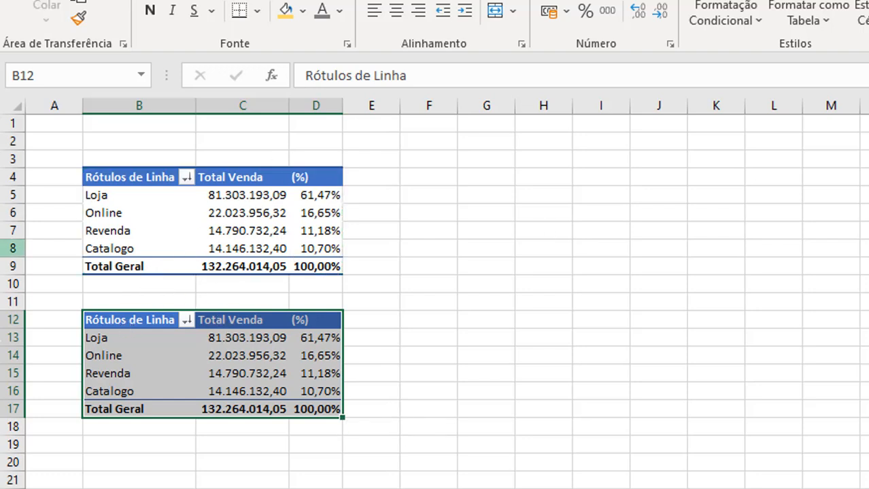
left_click(407, 357)
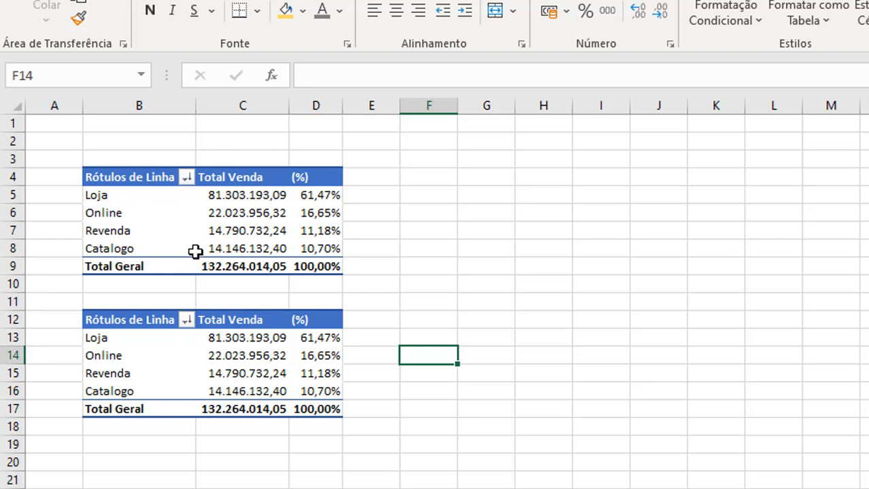
Step: Remove the Descricao row field and the (%) value field from the duplicated pivot table
mouse_move(204, 275)
left_click(145, 337)
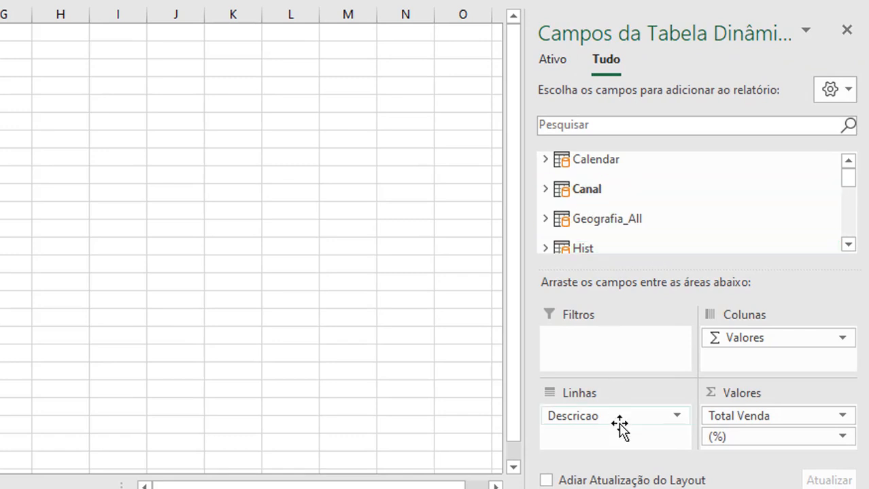
left_click_drag(629, 418, 706, 375)
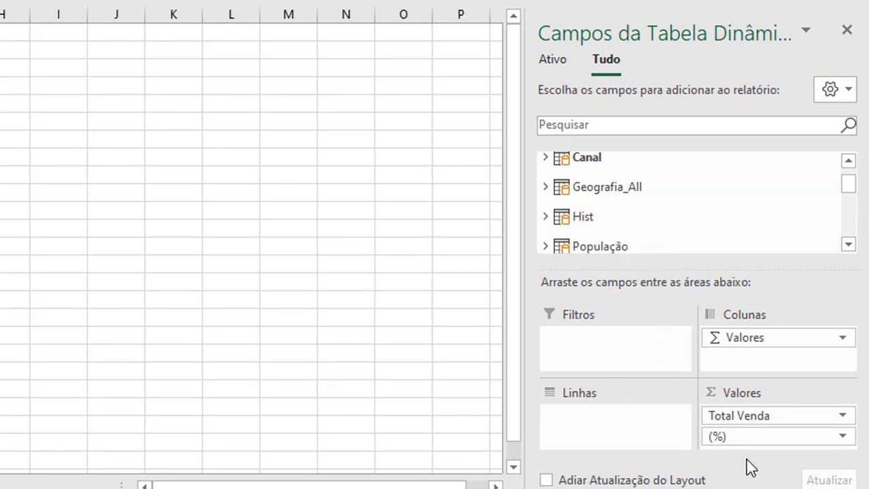
left_click_drag(741, 437, 746, 215)
Step: Add the Fabricante field from the Produtos table to the rows of the duplicated pivot table
mouse_move(849, 191)
left_mouse_down()
mouse_move(849, 177)
mouse_move(850, 206)
left_mouse_up()
left_click(545, 206)
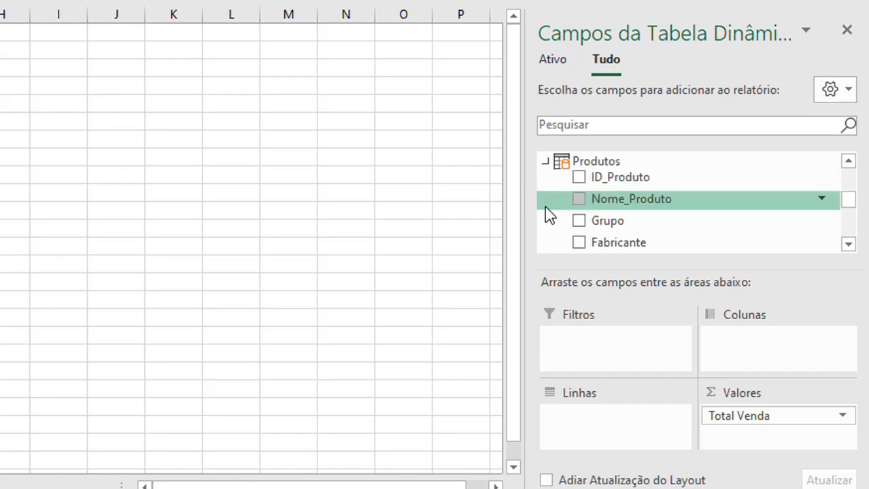
left_click_drag(608, 248, 582, 422)
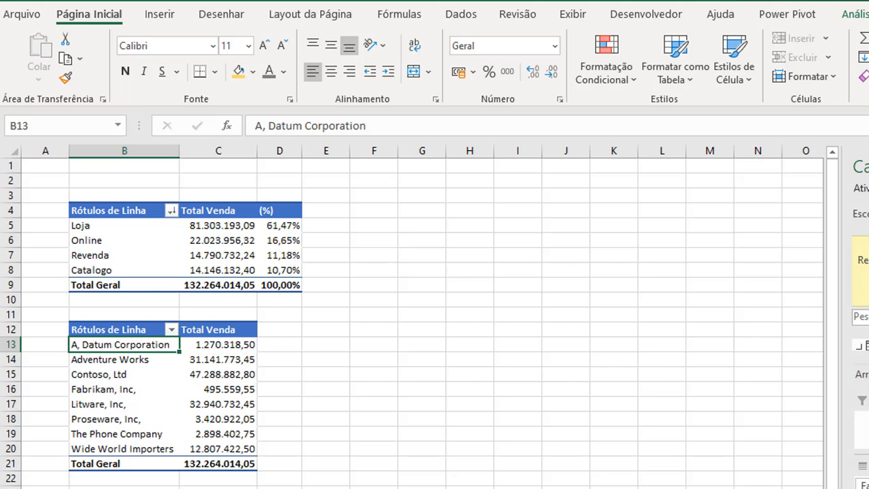
Step: Sort the manufacturer pivot table by Total Venda from largest to smallest
left_click(221, 370)
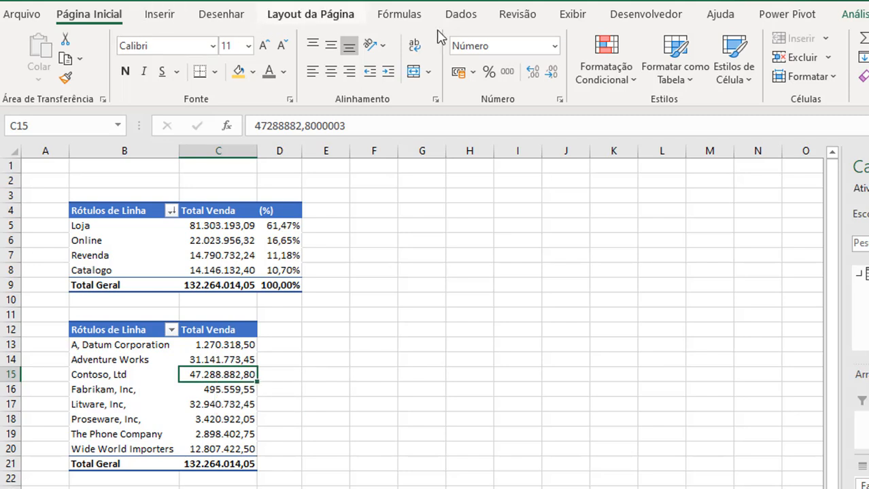
left_click(460, 20)
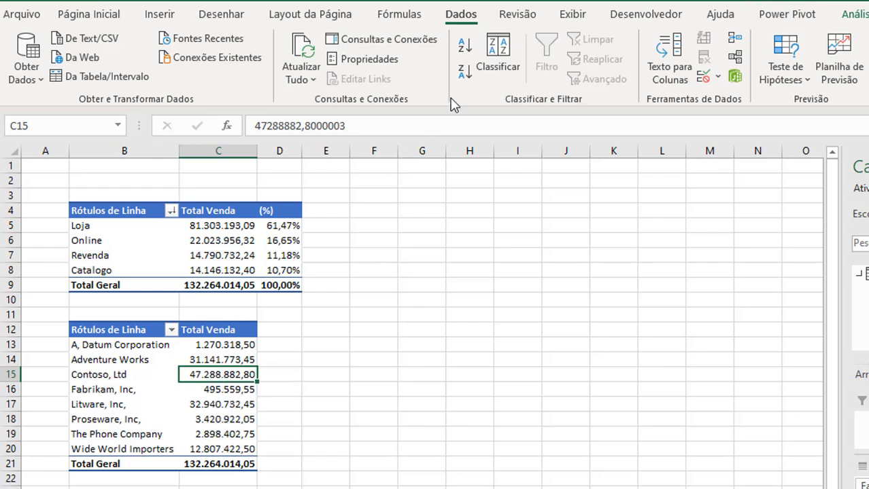
left_click(464, 72)
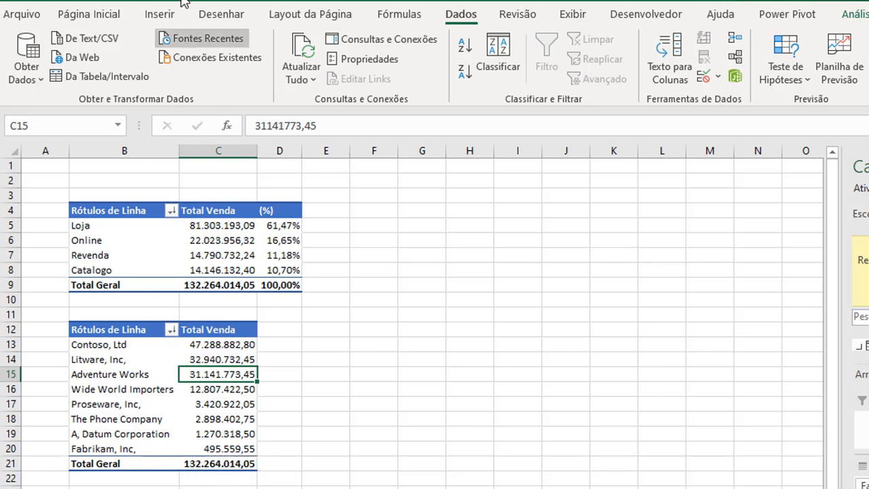
Step: Create a new conditional formatting rule applied to all cells showing "Total Venda" values for "Fabricante"
left_click(161, 16)
left_click(465, 19)
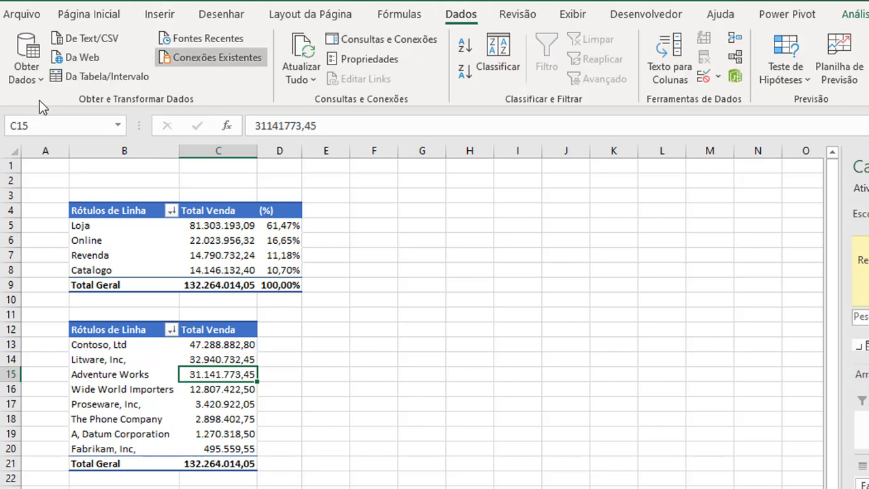
left_click(98, 19)
left_click(609, 81)
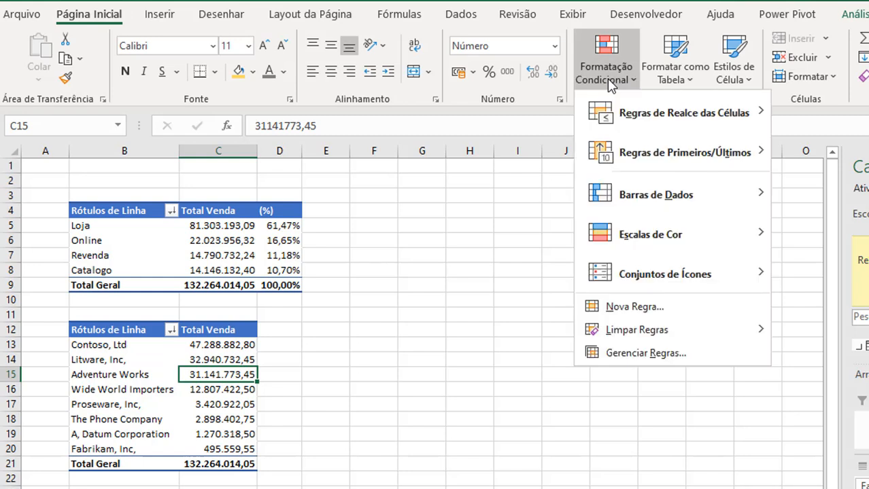
left_click(657, 307)
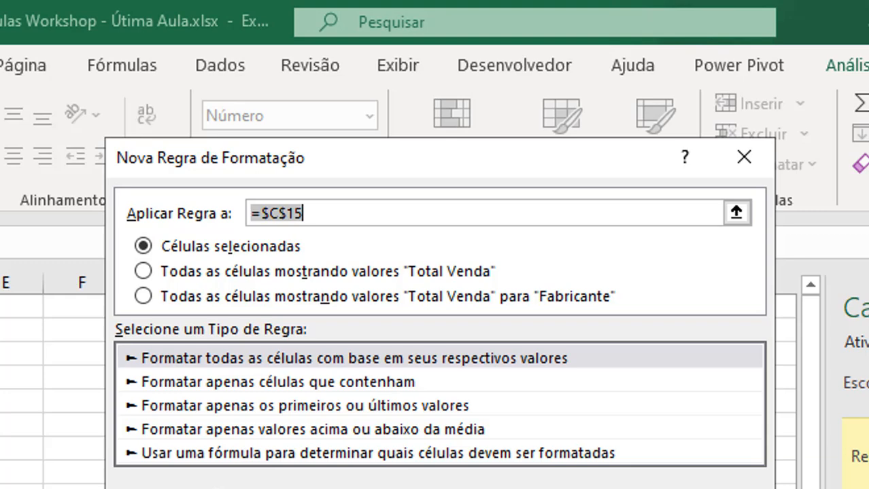
left_click(142, 294)
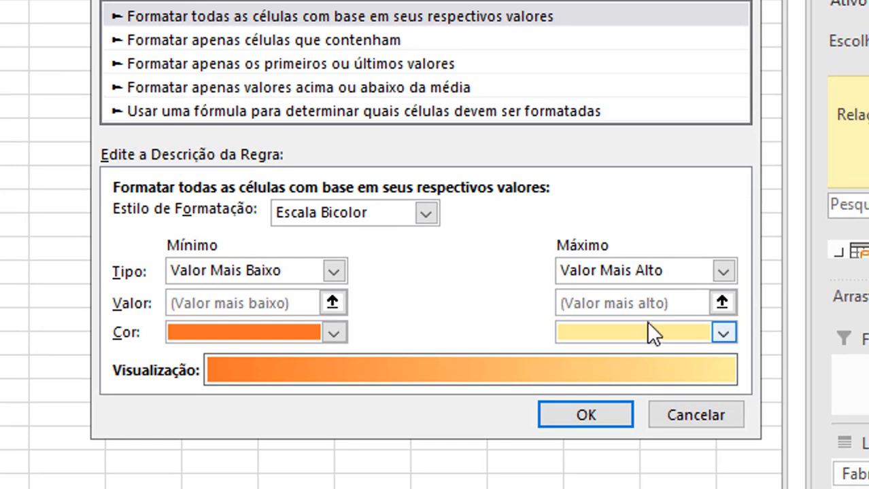
Step: Set the rule's format style to Barra de Dados with Preenchimento Sólido in light blue
left_click(426, 217)
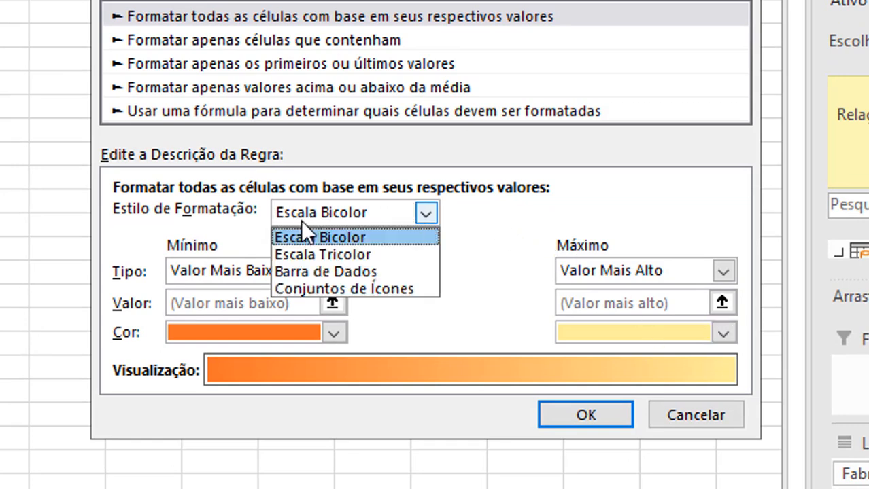
left_click(325, 272)
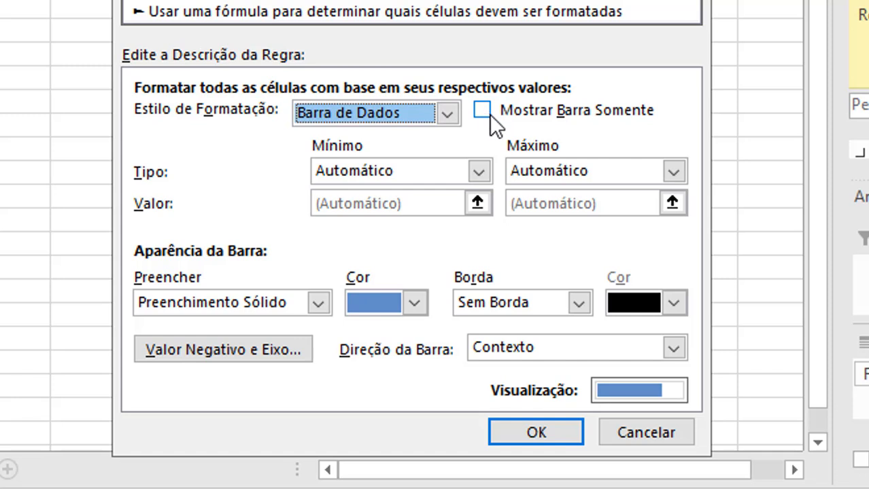
left_click(319, 303)
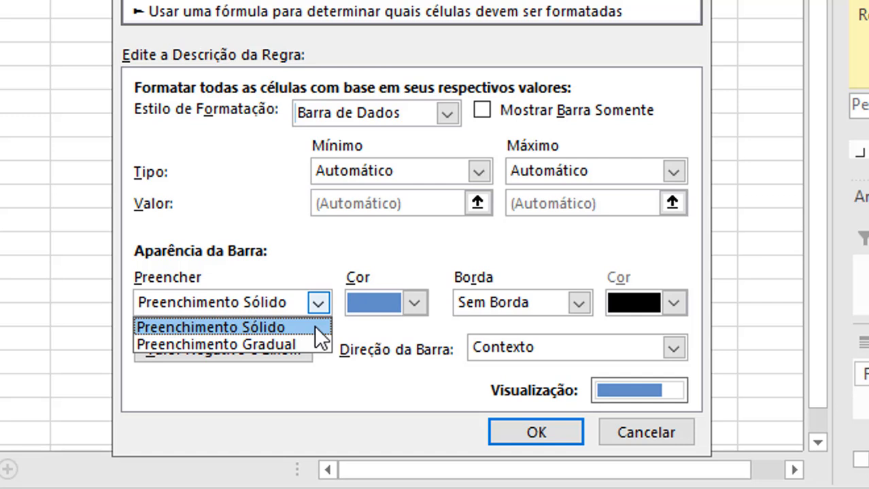
left_click(274, 327)
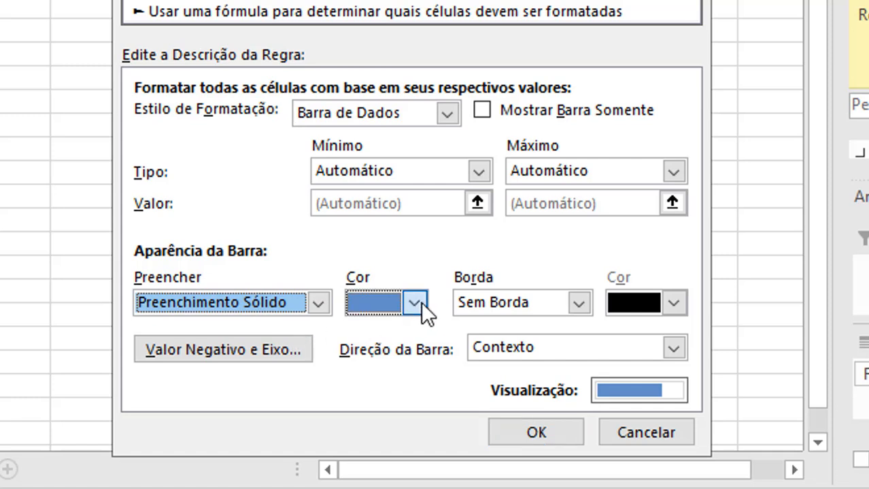
left_click(421, 302)
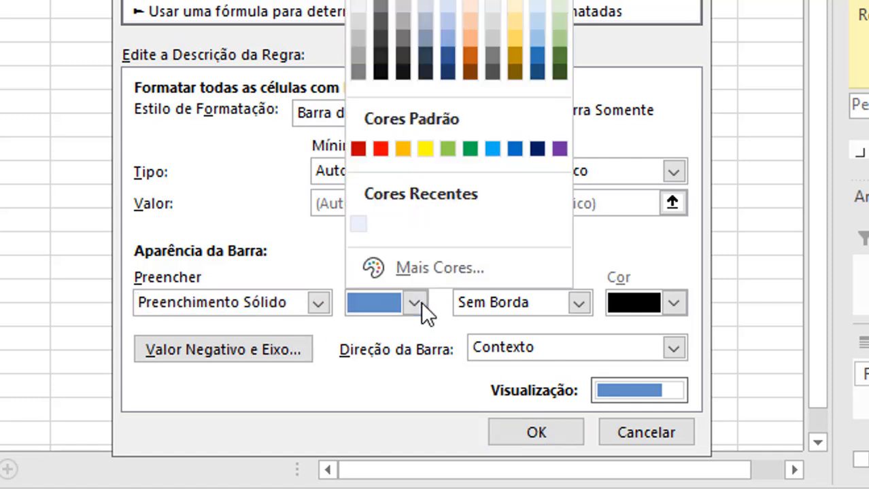
left_click(448, 19)
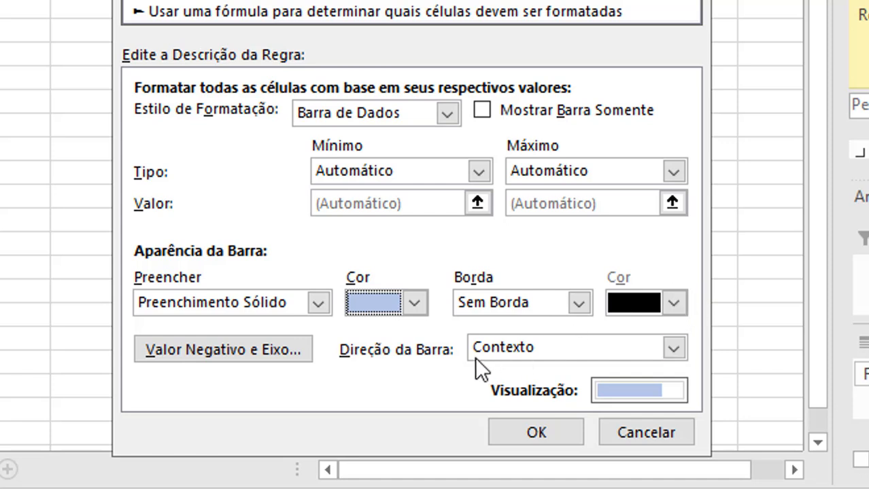
Step: Review the bar direction and the negative value and axis settings, keep their defaults, and apply the data bar rule
left_click(517, 348)
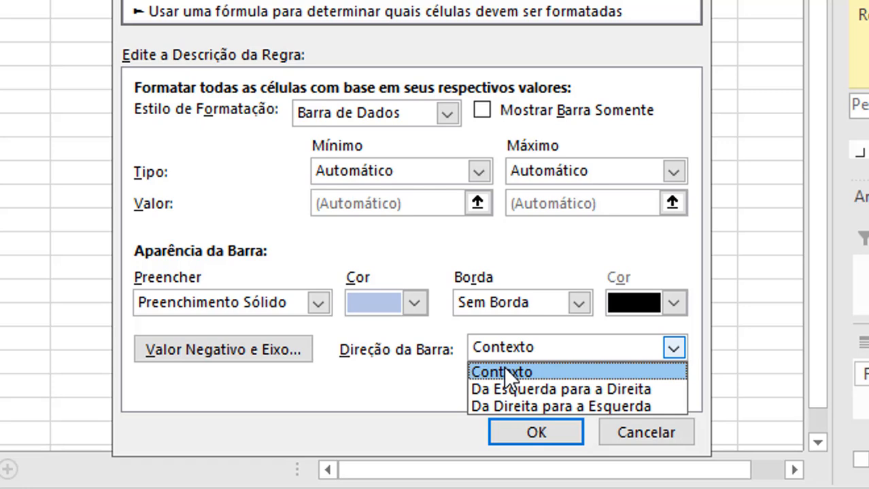
left_click(335, 382)
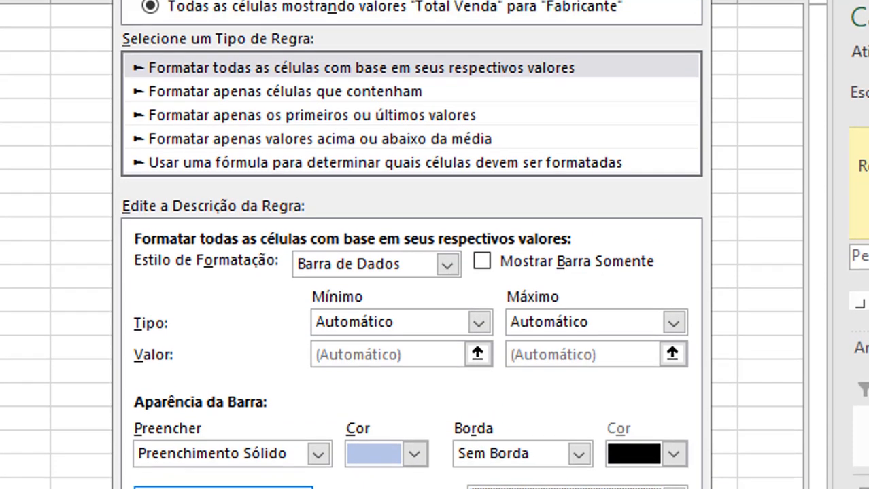
left_click(223, 488)
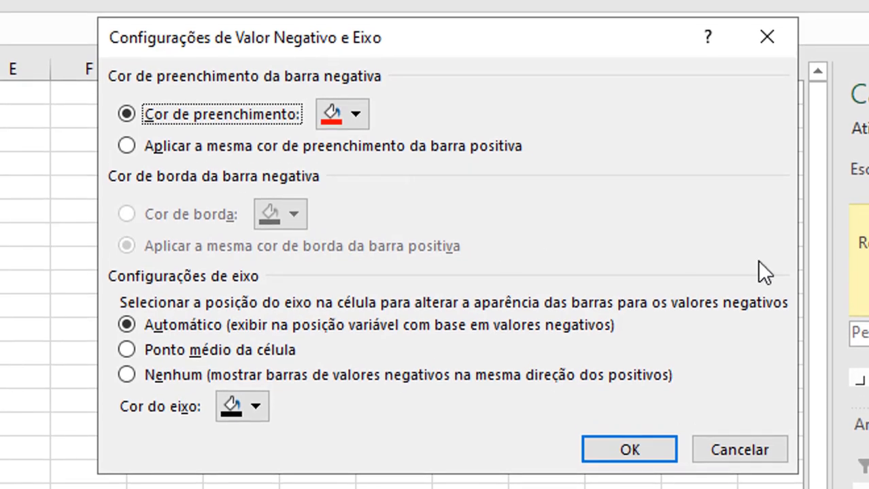
left_click(592, 452)
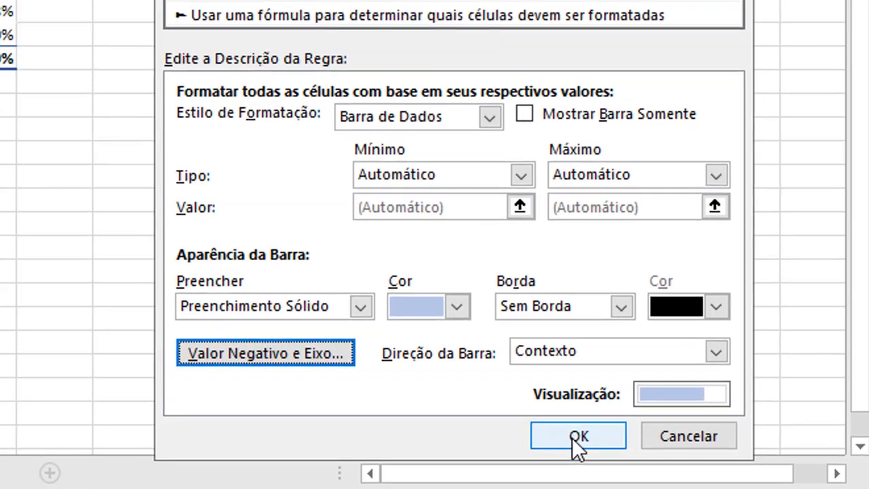
left_click(518, 433)
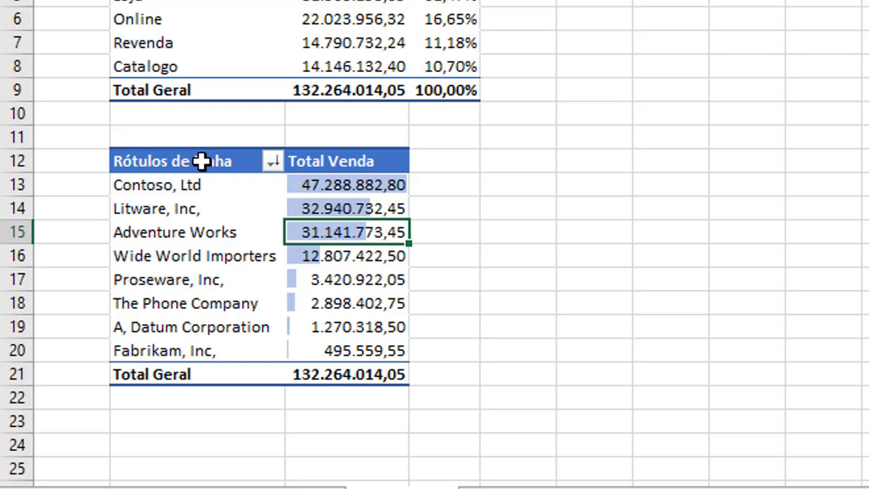
Step: Paste the manufacturer pivot table B12:C21 as a linked picture on the dashboard and align it beside the channel table picture
left_click_drag(202, 161, 372, 375)
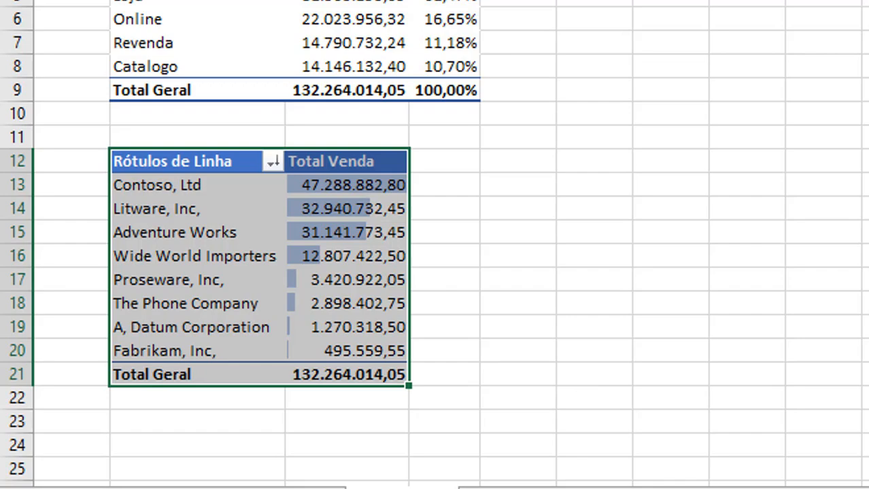
key("ctrl+c")
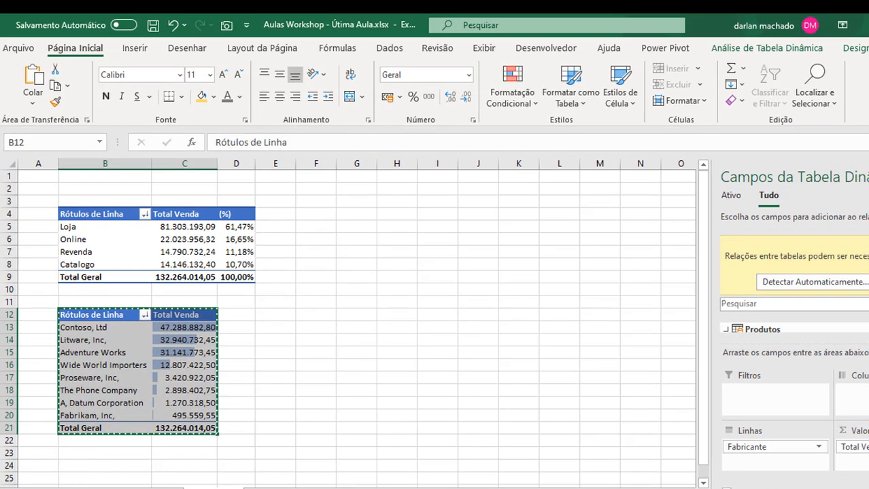
left_click(99, 488)
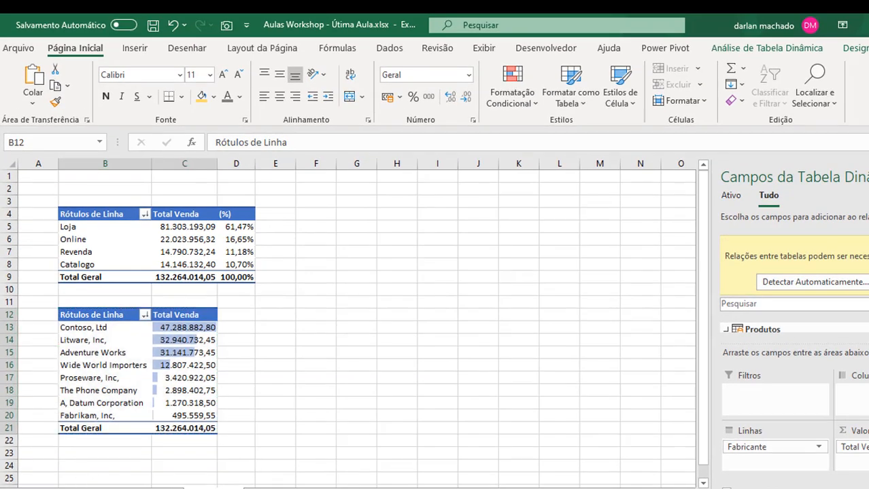
left_click(31, 102)
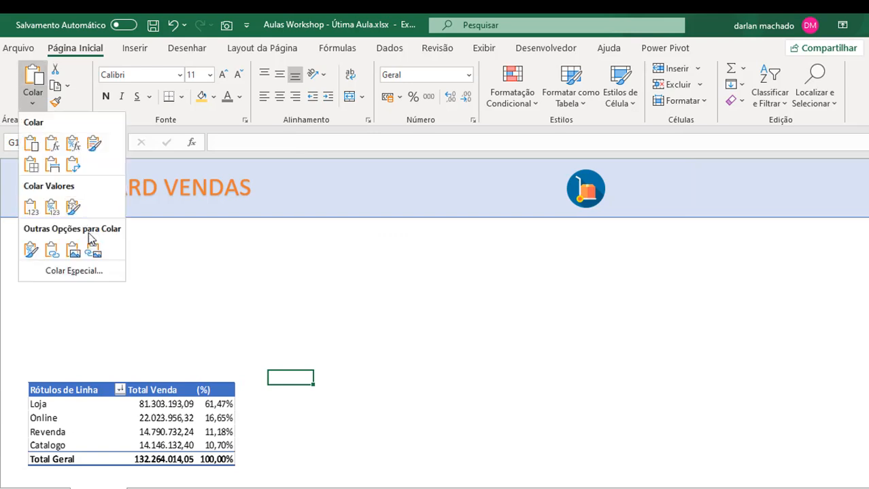
left_click(94, 253)
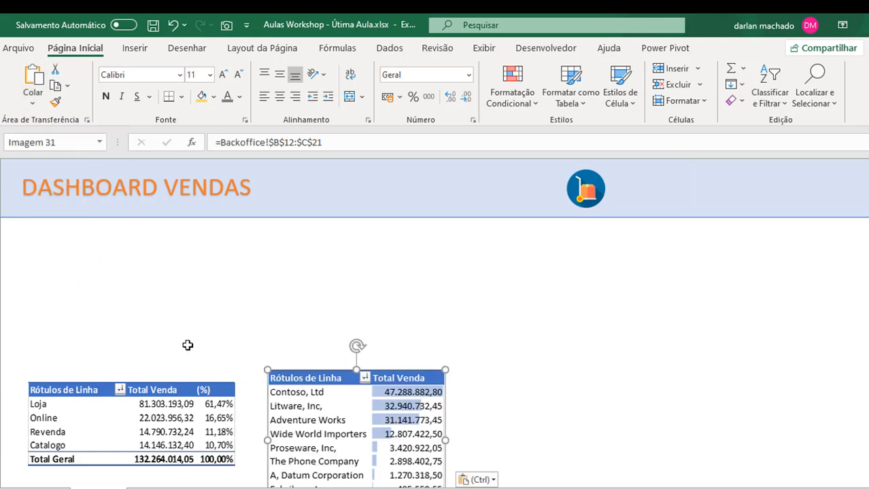
left_click_drag(309, 375, 290, 388)
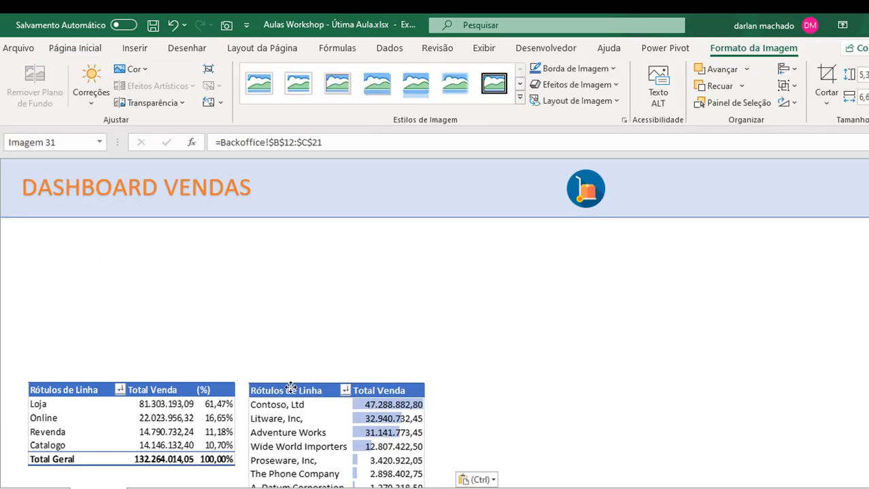
left_click(282, 349)
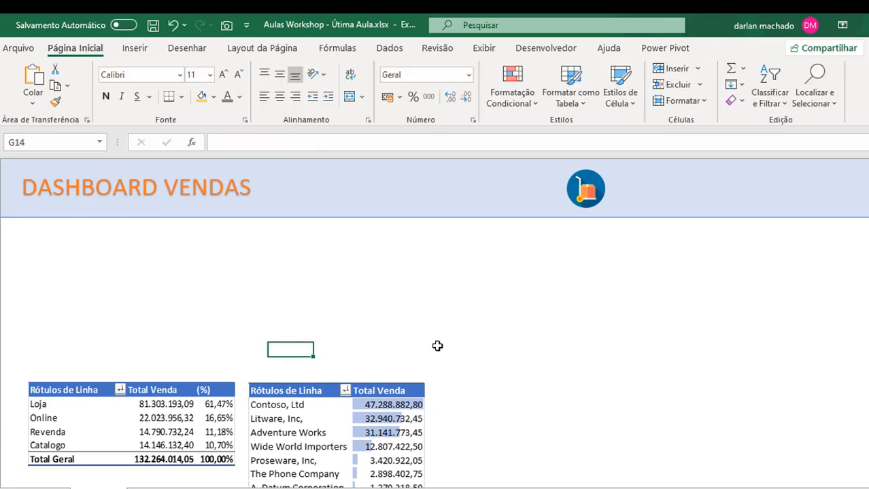
Step: Examine the finished dashboard layout in Aulas Workshop Finalizado.xlsx for the elements above the table pictures, and return to the working file
key("ctrl+Up")
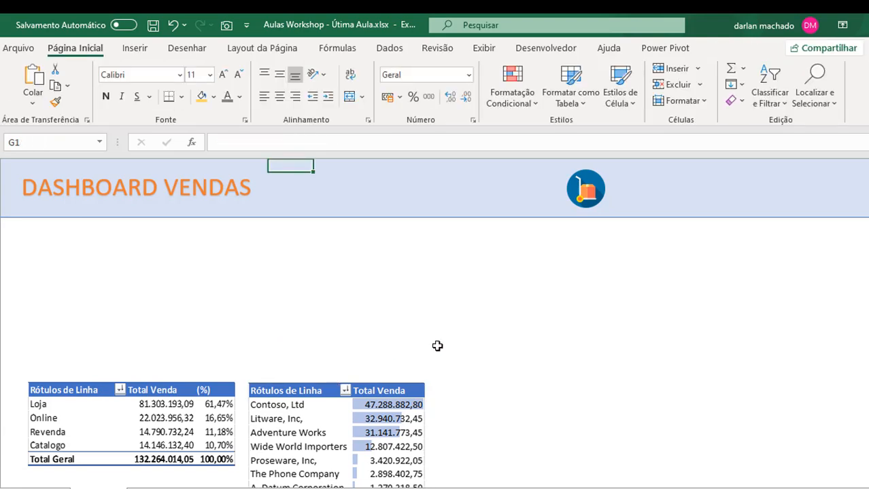
key("alt+Tab")
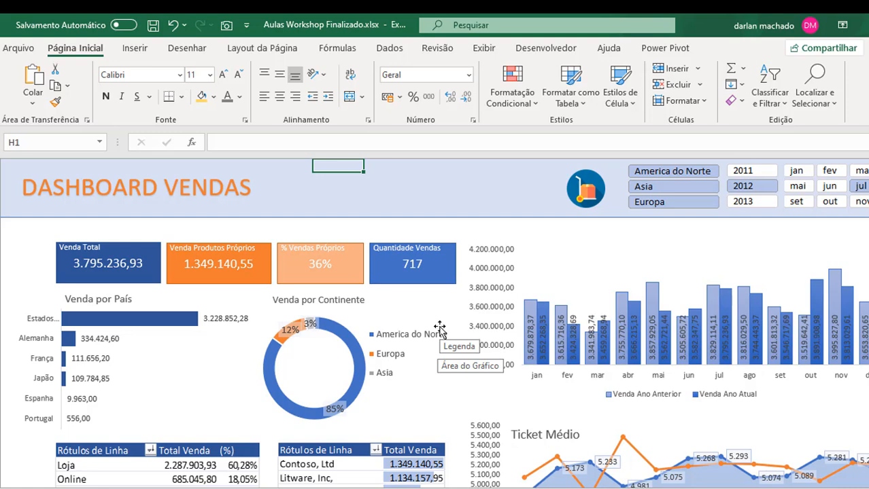
key("alt+Tab")
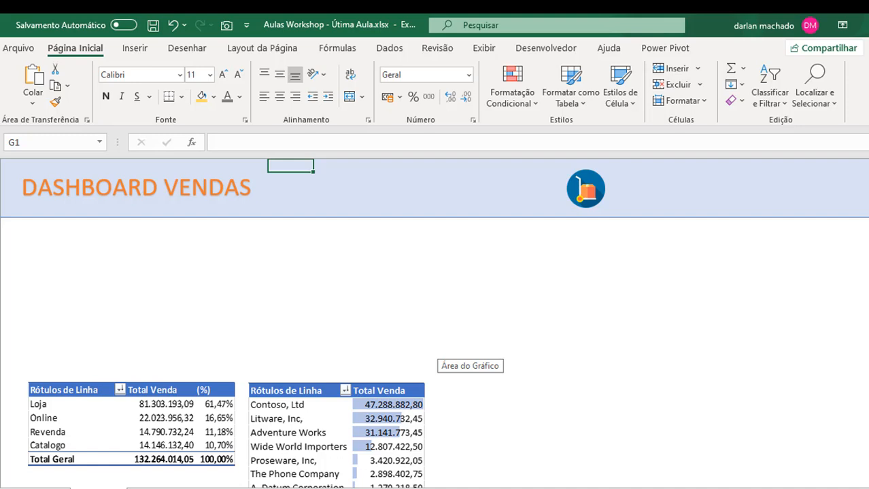
Step: Duplicate the manufacturer pivot table to cell E12 on the Backoffice sheet and fit columns E and F to their contents
left_click(214, 488)
left_click_drag(345, 344, 348, 349)
key("ctrl+Up")
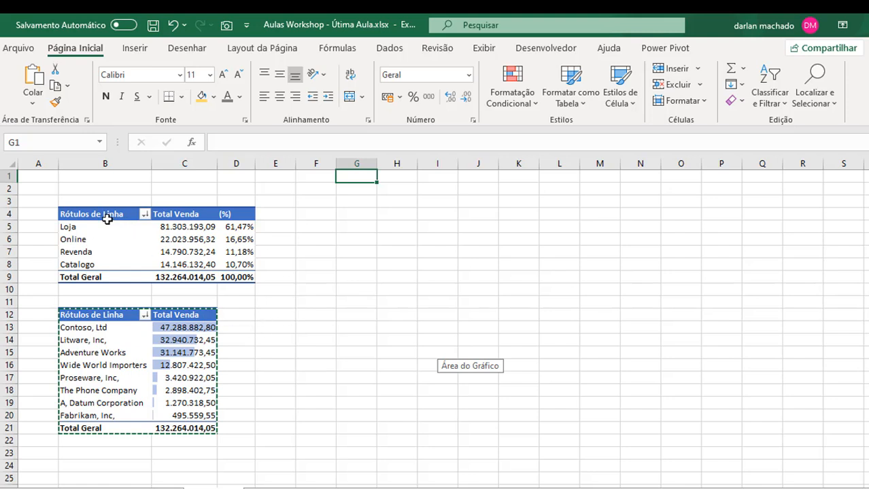
left_click_drag(110, 316, 182, 428)
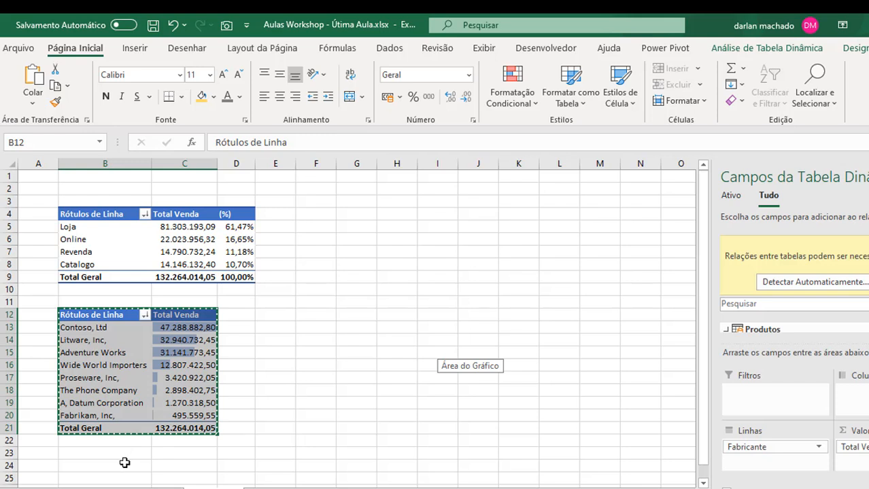
left_click(290, 316)
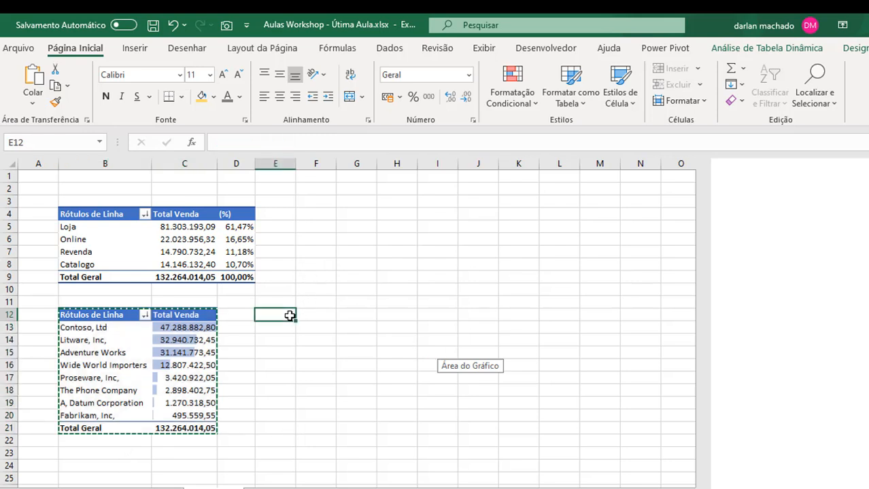
key("ctrl+v")
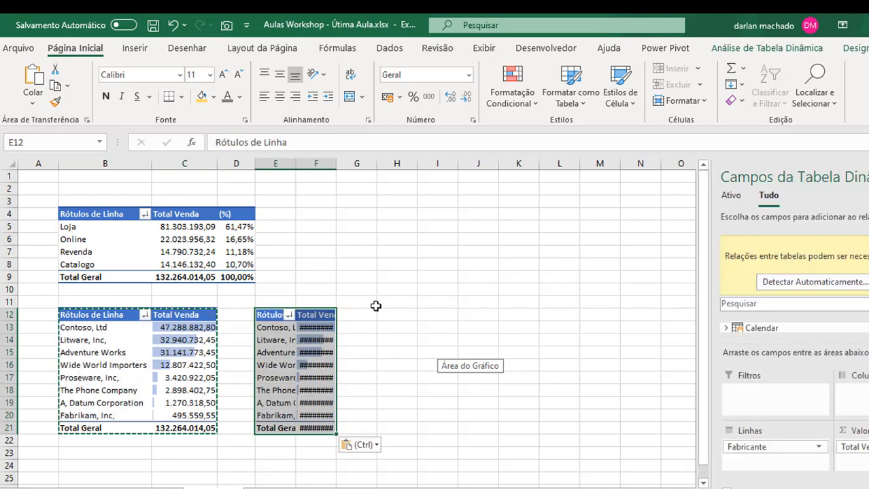
left_click_drag(286, 164, 316, 164)
double_click(296, 164)
left_click(406, 362)
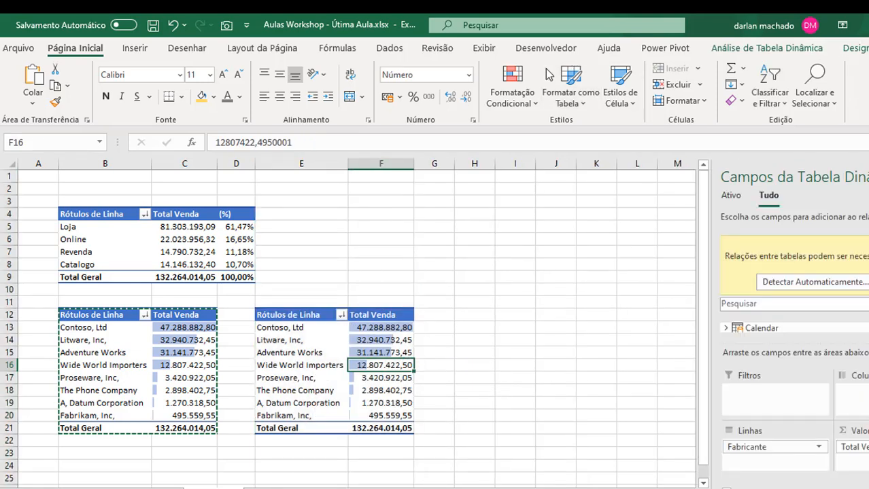
Step: Clear the conditional formatting rules from the Total Venda values F13:F20 of the copied pivot table
left_click(533, 103)
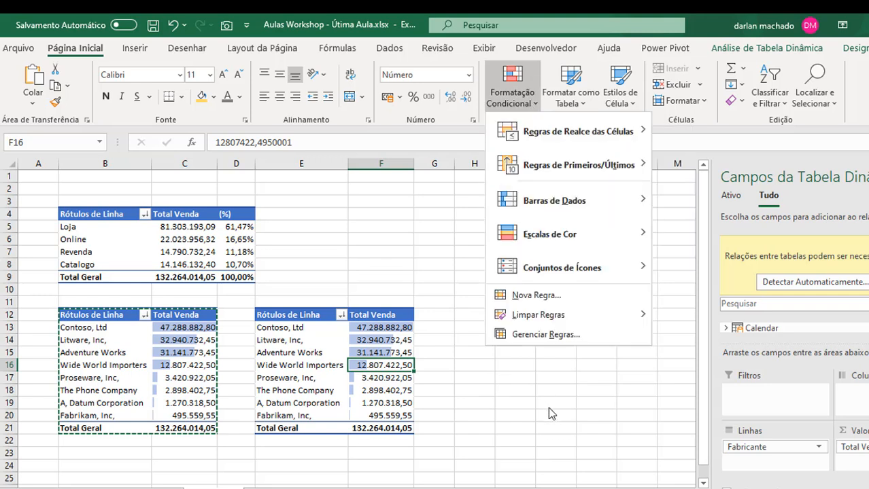
mouse_move(537, 319)
left_click_drag(381, 328, 379, 416)
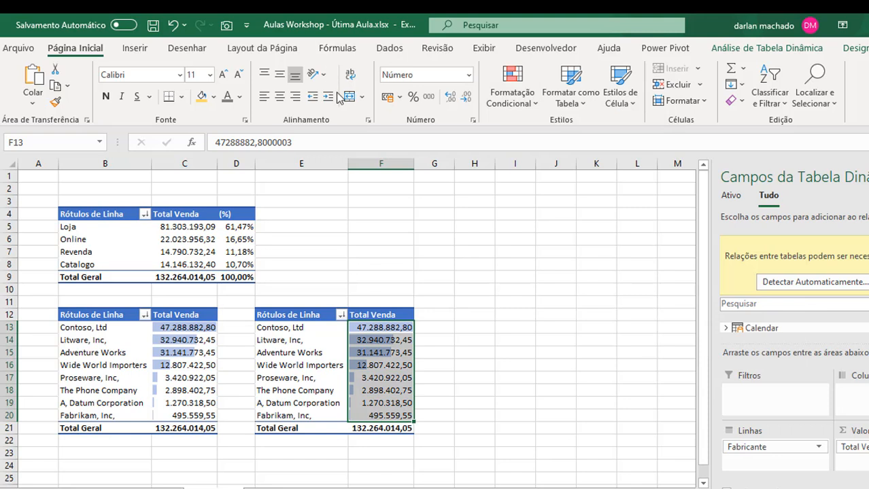
left_click(508, 98)
mouse_move(560, 314)
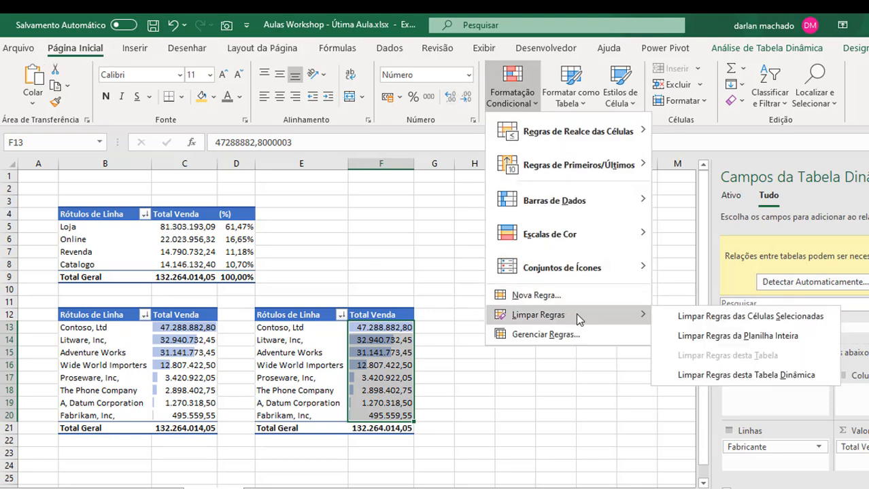
left_click(802, 323)
left_click(462, 306)
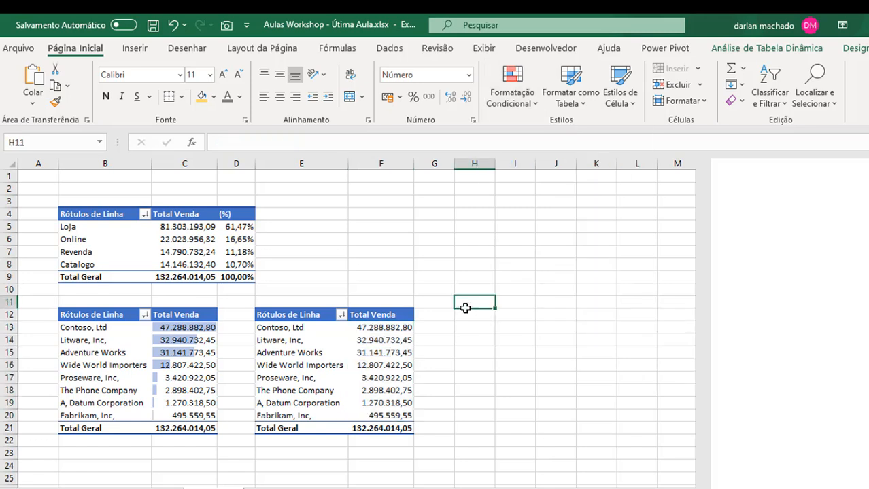
Step: Replace Fabricante with the País field from Geografia_All as the row field of the copied pivot table
left_click(361, 338)
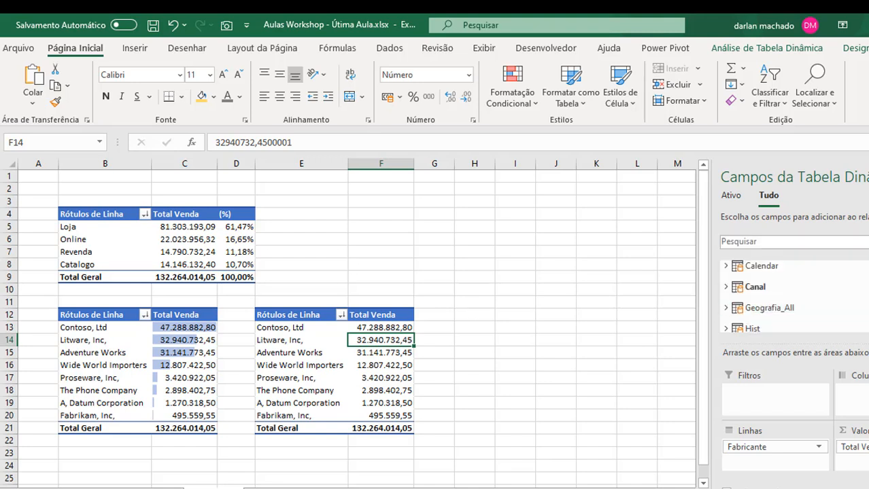
scroll(747, 299, "down", 1)
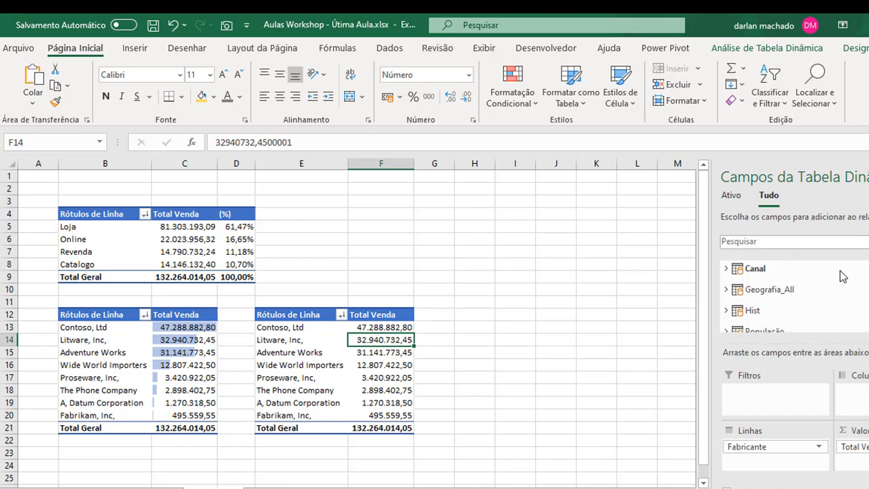
left_click(725, 290)
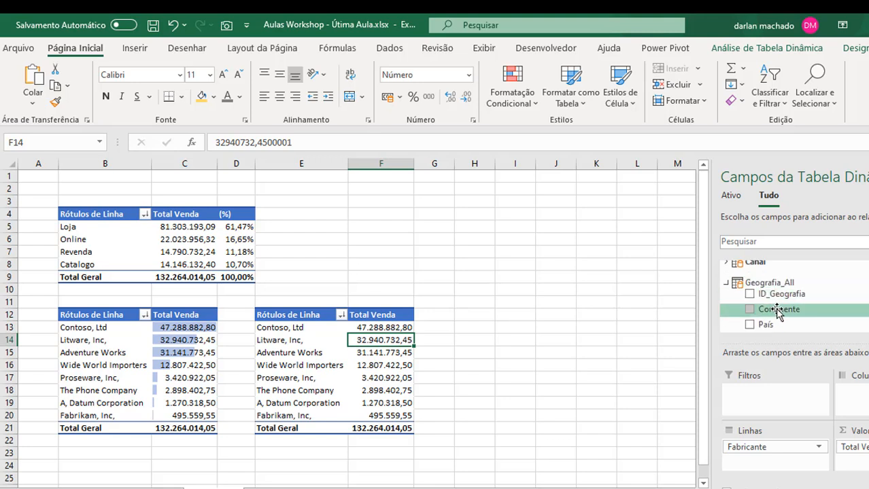
mouse_move(762, 327)
left_mouse_down()
mouse_move(768, 462)
mouse_move(775, 324)
left_mouse_up()
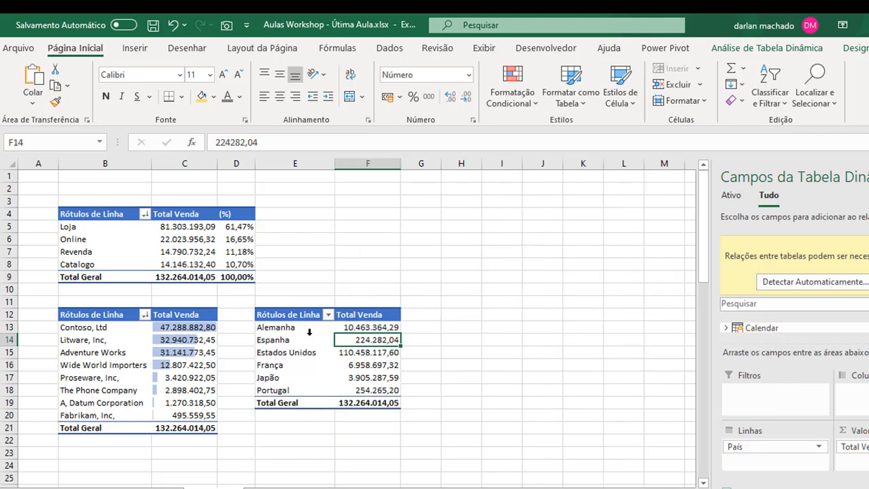
Step: Sort the country pivot table by Total Venda from smallest to largest
mouse_move(377, 339)
mouse_move(348, 386)
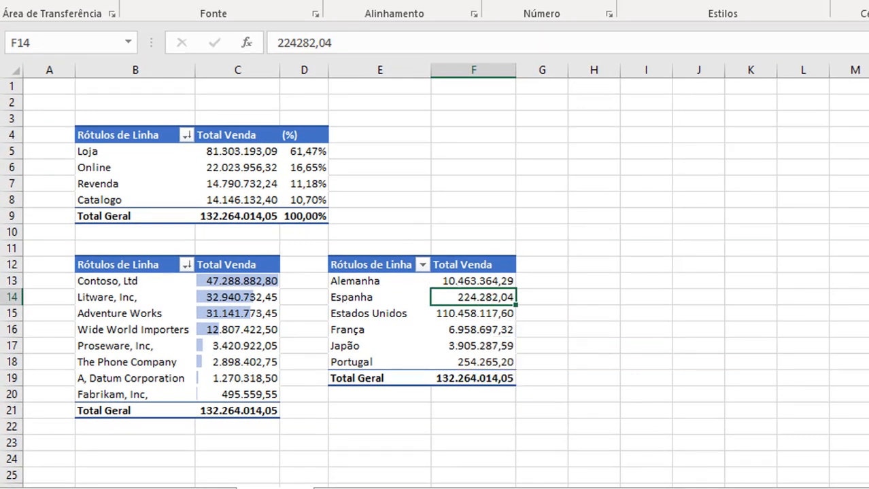
left_click(371, 1)
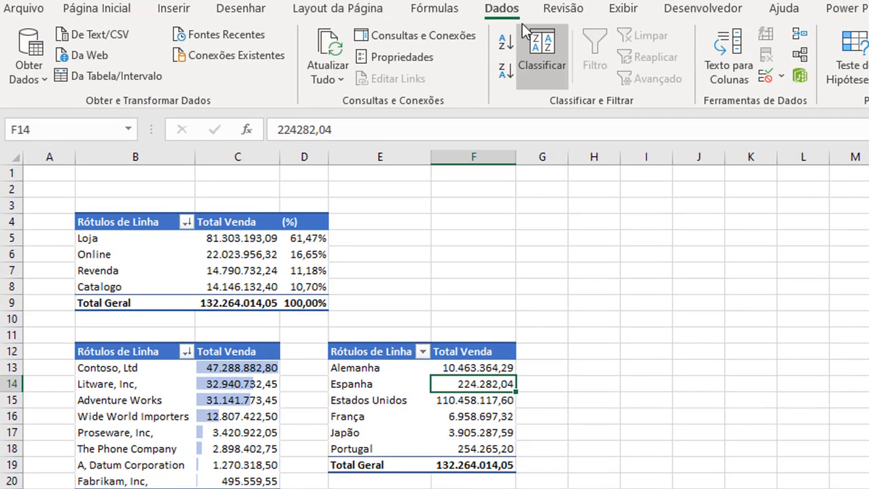
left_click(506, 42)
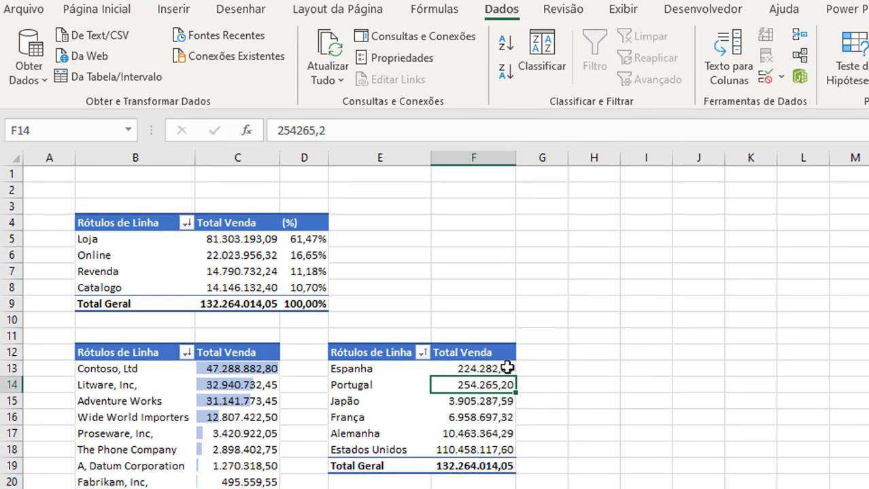
Step: Insert a 2D clustered bar pivot chart from the country pivot table and place it beside that table
left_click(405, 377)
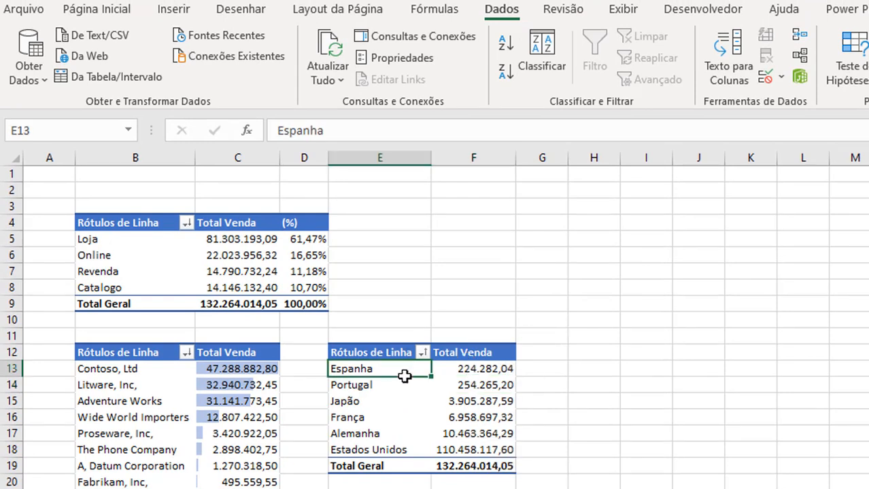
left_click(190, 14)
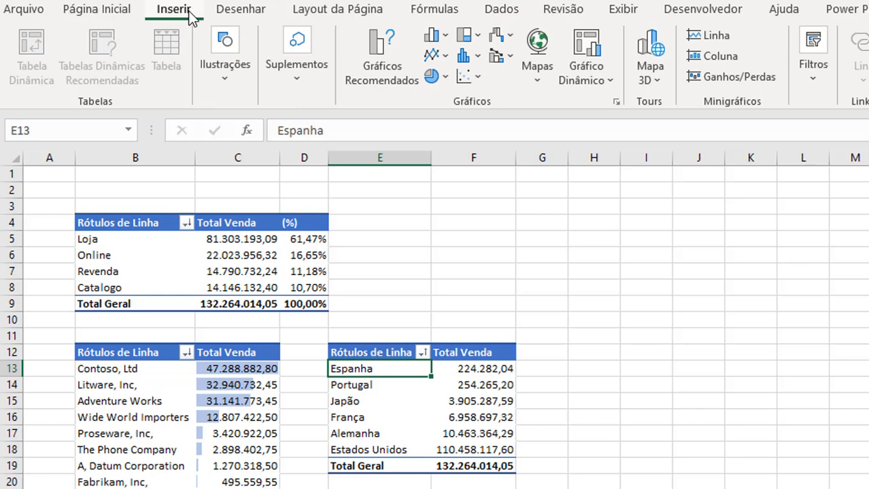
left_click(441, 37)
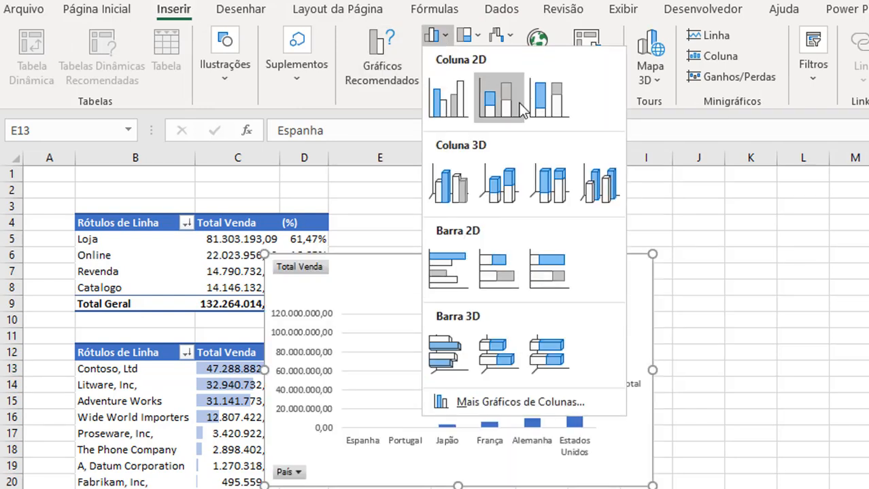
left_click(451, 262)
mouse_move(662, 262)
left_mouse_down()
mouse_move(771, 259)
mouse_move(681, 246)
mouse_move(669, 258)
left_mouse_up()
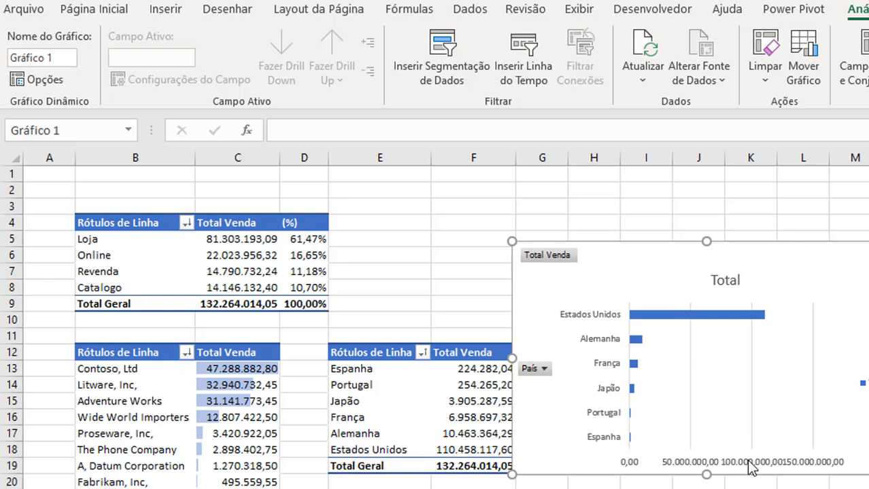
Step: Delete the country chart's horizontal value axis and add data labels to its bars
left_click(682, 468)
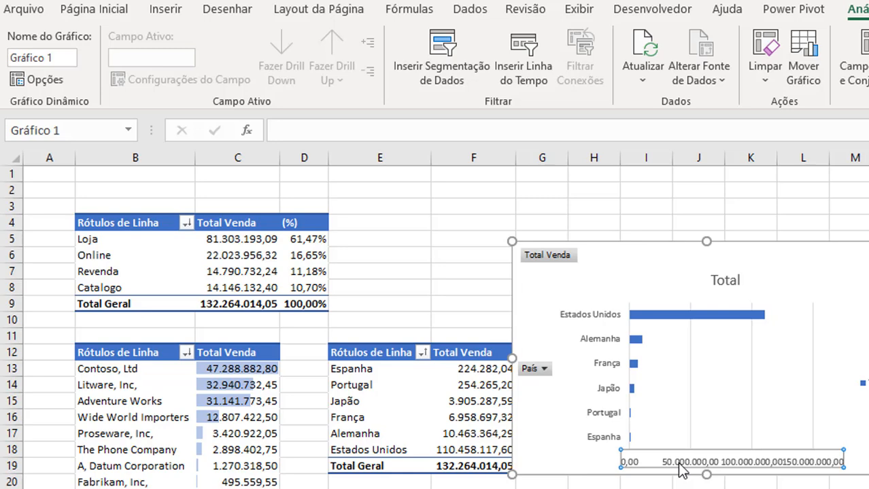
key("Delete")
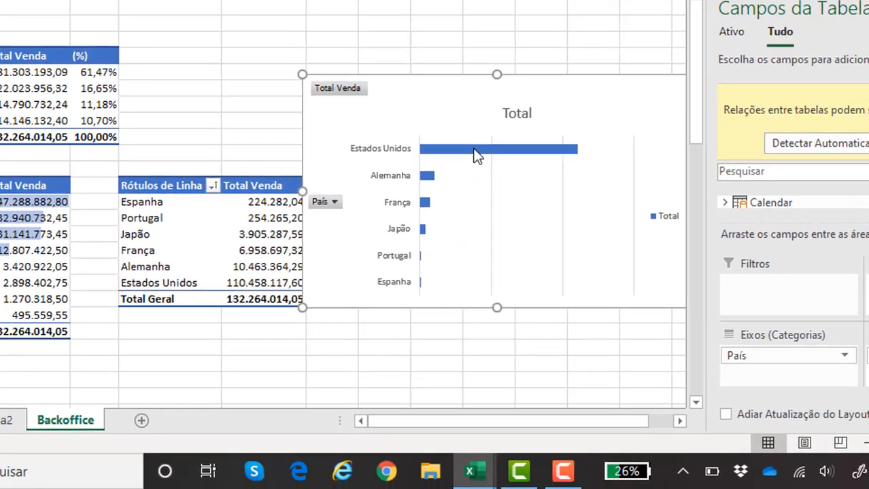
right_click(688, 317)
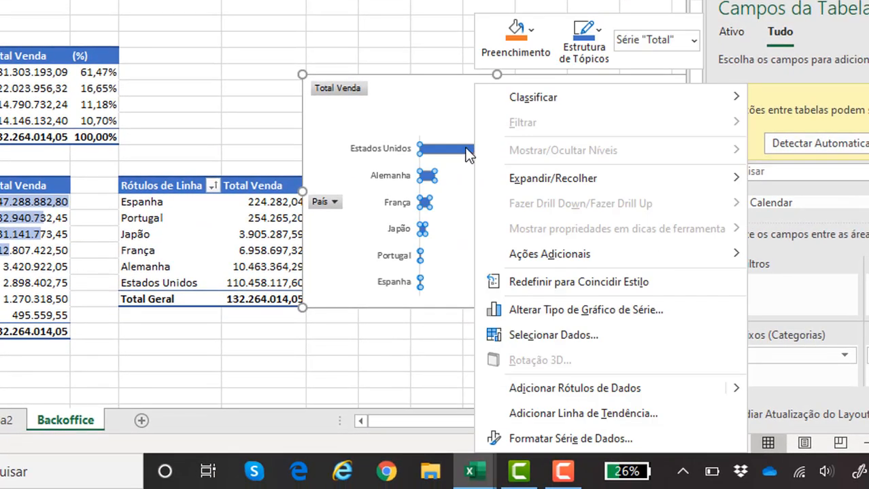
left_click(646, 390)
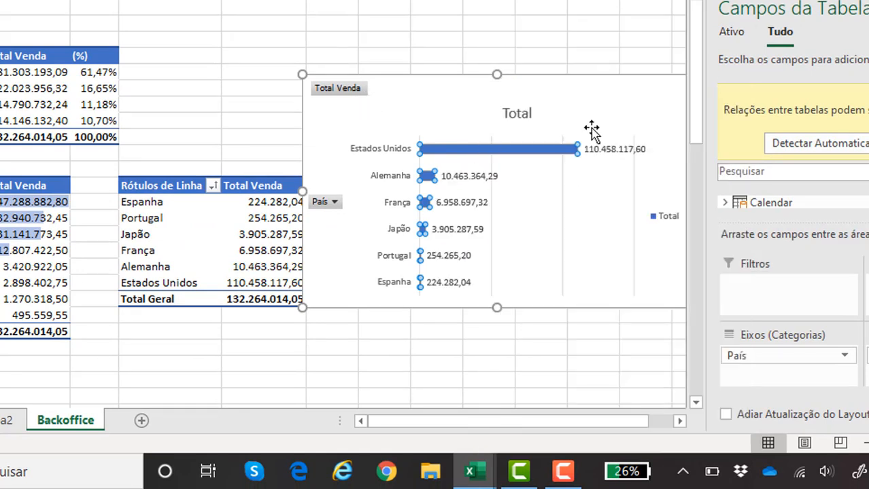
left_click_drag(496, 82, 362, 57)
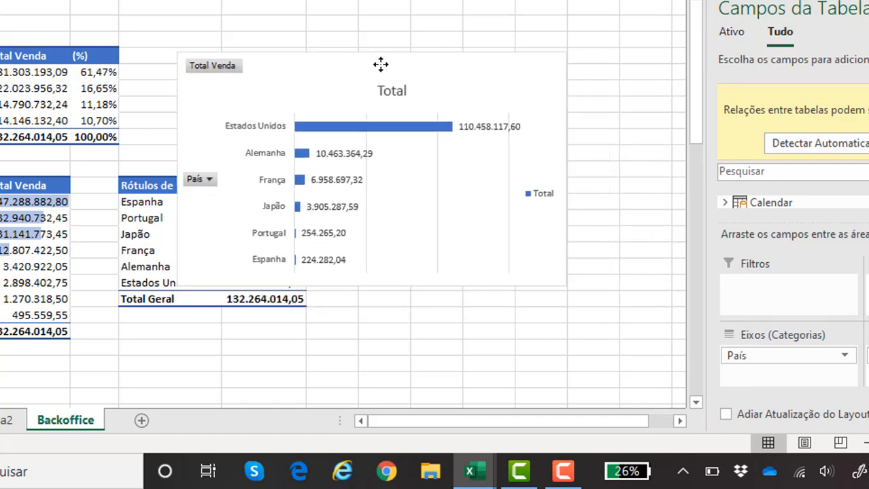
Step: Delete the legend and the vertical gridlines from the country bar chart
left_click(547, 196)
key("Delete")
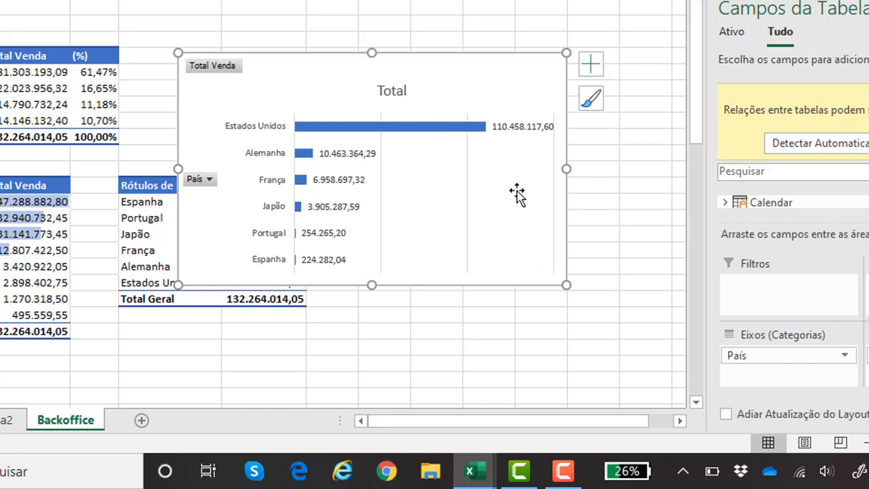
left_click(382, 205)
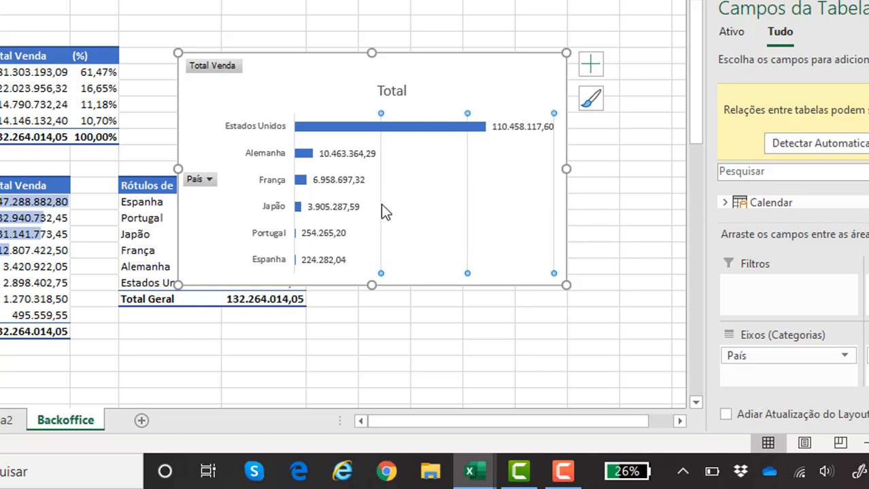
key("Delete")
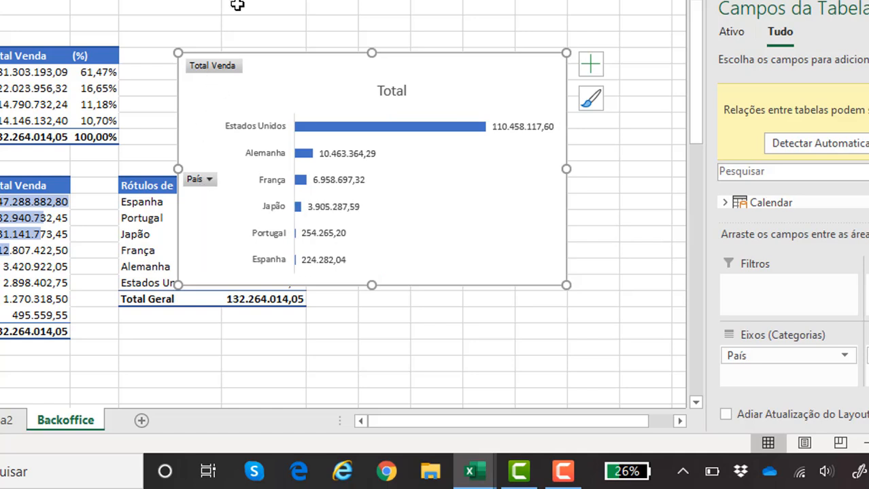
Step: Hide all field buttons on the country pivot chart
right_click(204, 69)
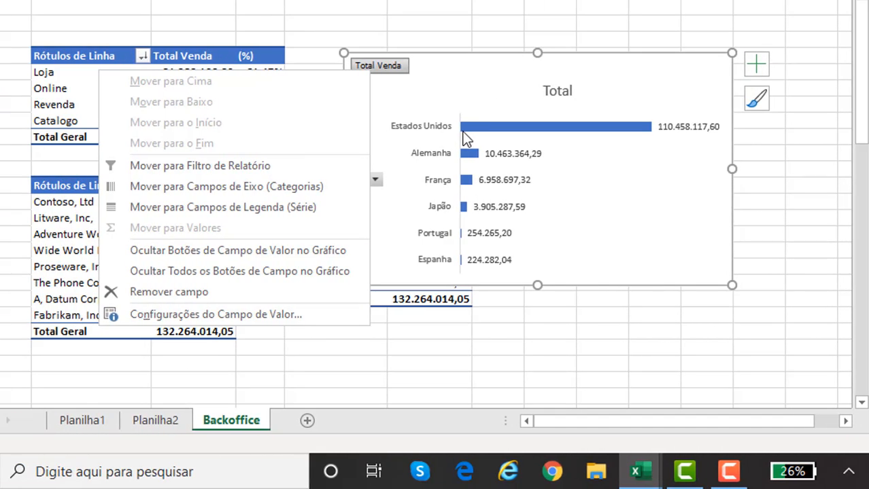
right_click(385, 68)
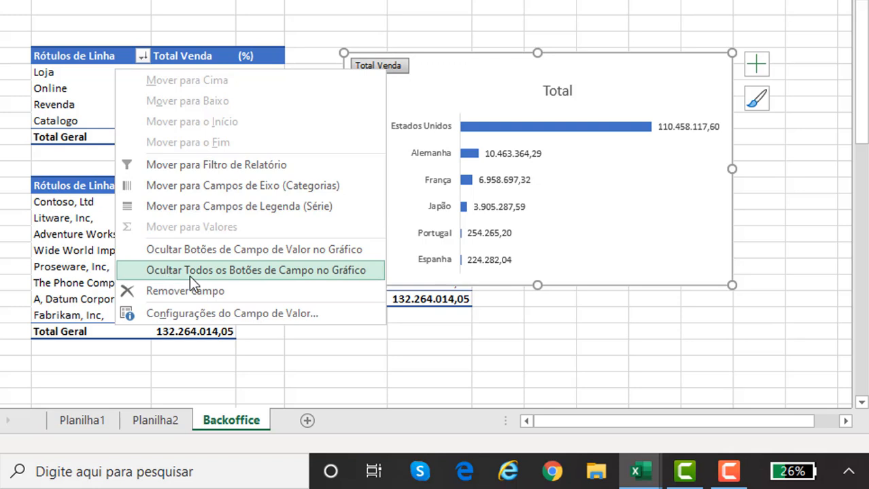
left_click(285, 271)
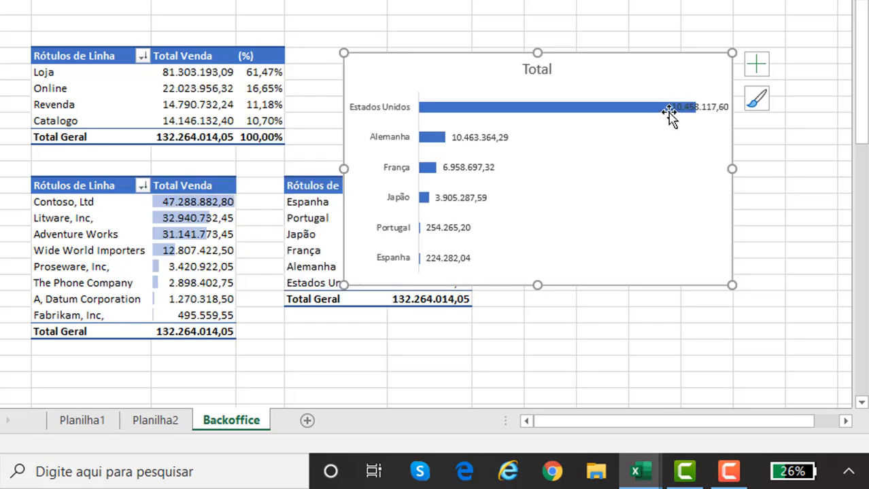
Step: Narrow the country chart's plot area so the Estados Unidos data label sits clear of its bar
left_click(621, 209)
left_click_drag(720, 182, 665, 181)
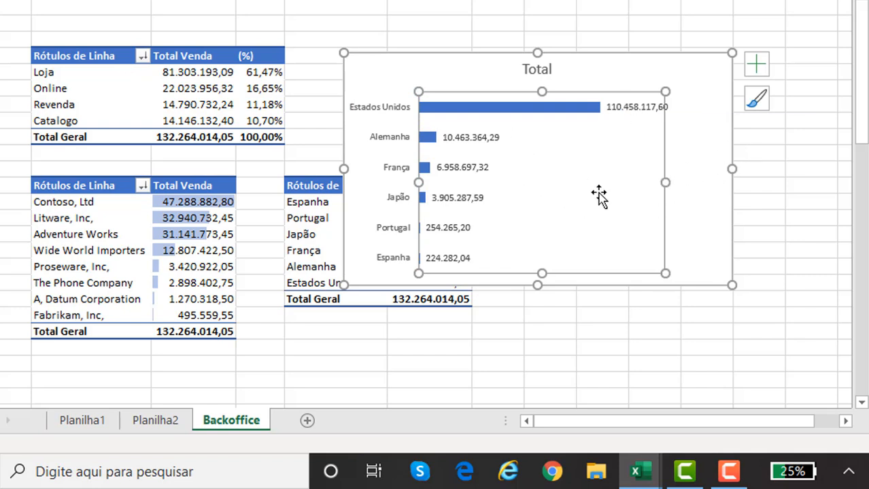
left_click_drag(668, 179, 693, 182)
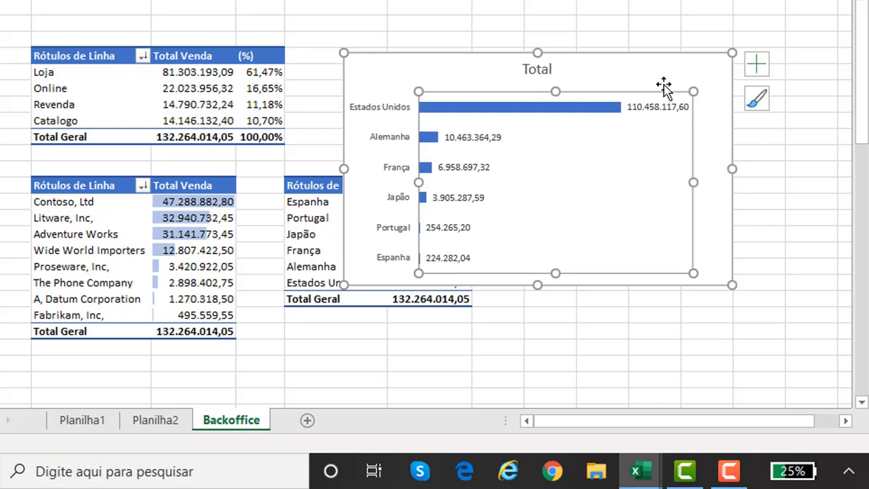
Step: Change the country chart's title to "Venda por País"
left_click(518, 78)
left_click(537, 69)
double_click(542, 69)
type("Venda por PA")
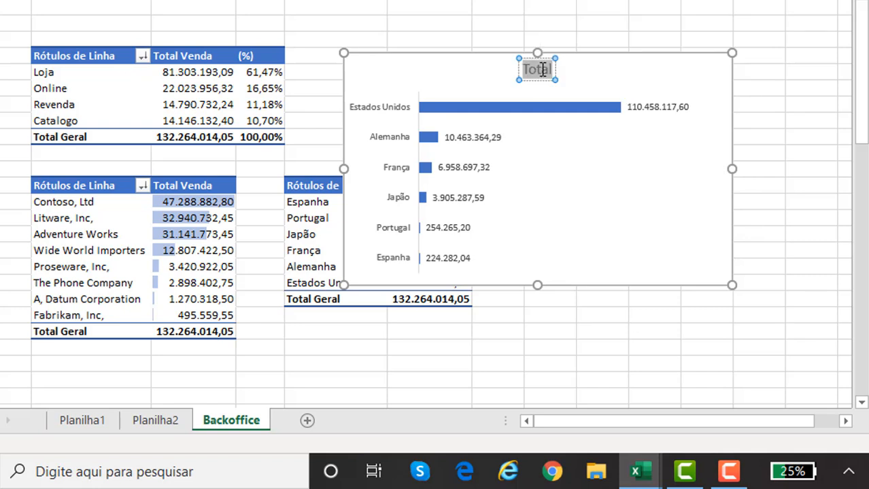
type("ís")
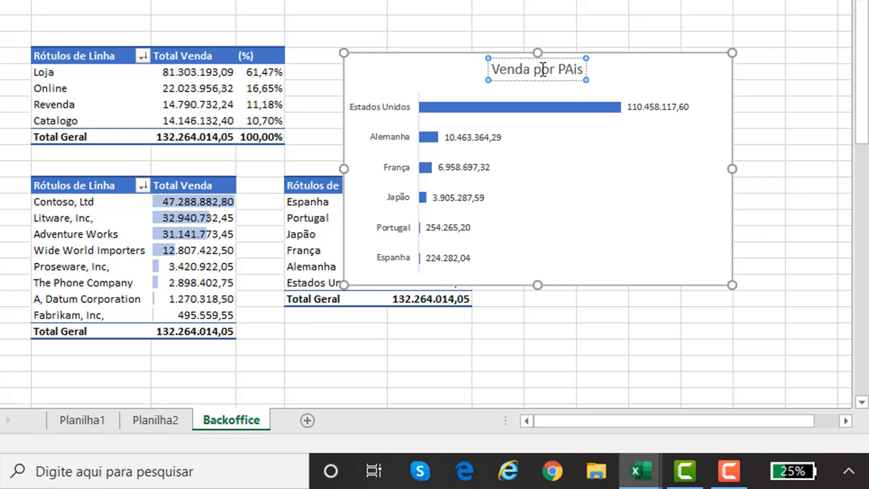
left_click(667, 76)
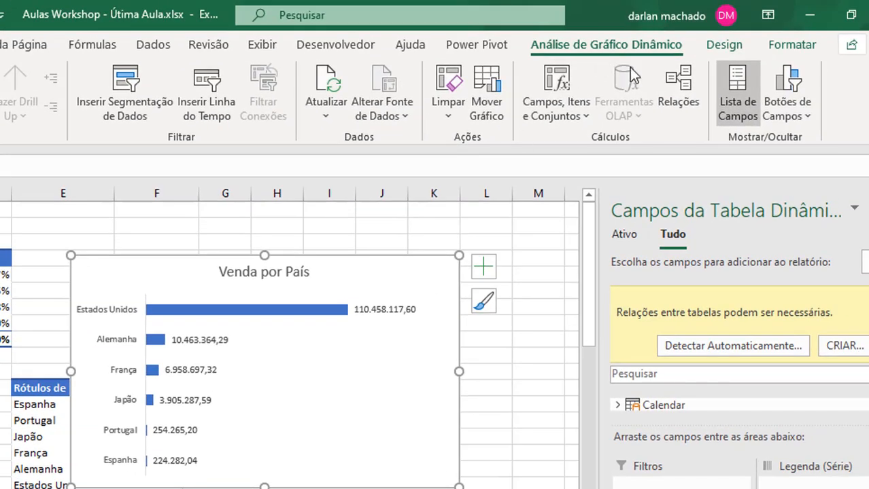
Step: Set the Venda por País chart area to no fill (Sem Preenchimento)
left_click(739, 45)
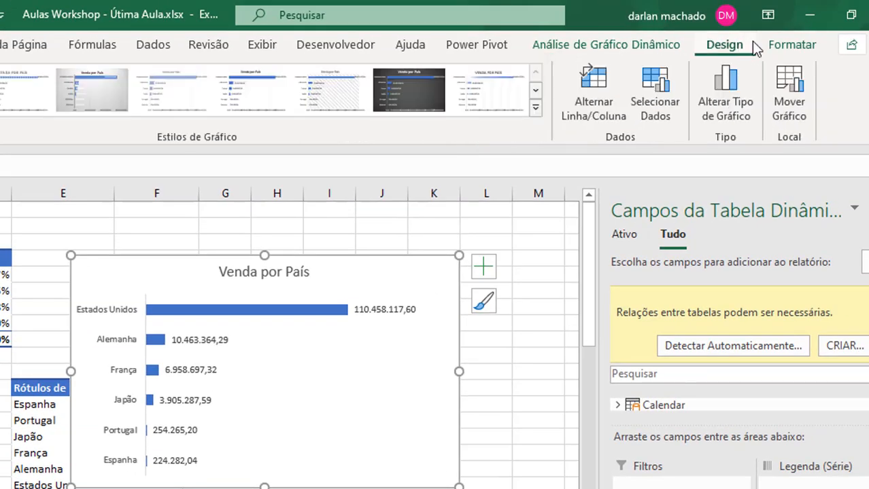
left_click(790, 46)
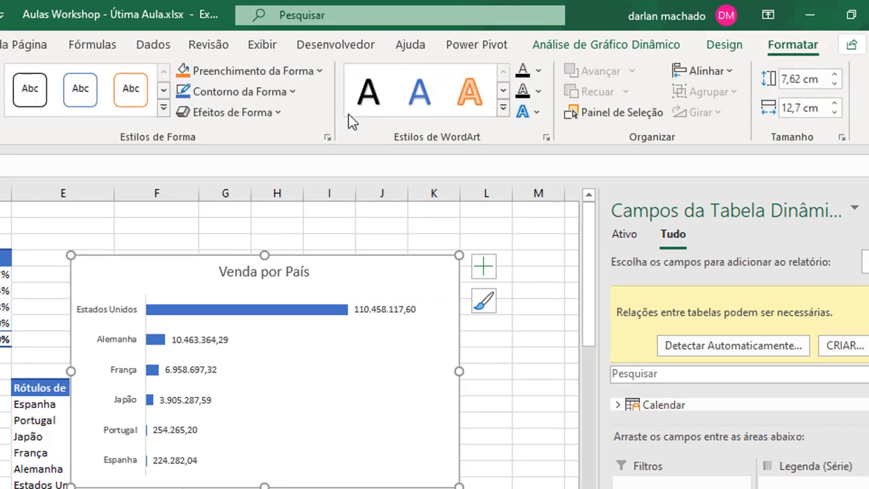
left_click(318, 72)
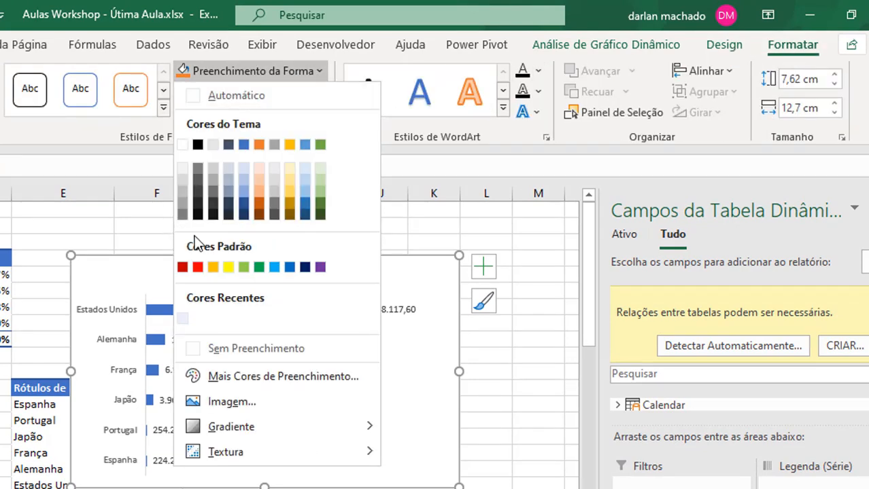
left_click(256, 349)
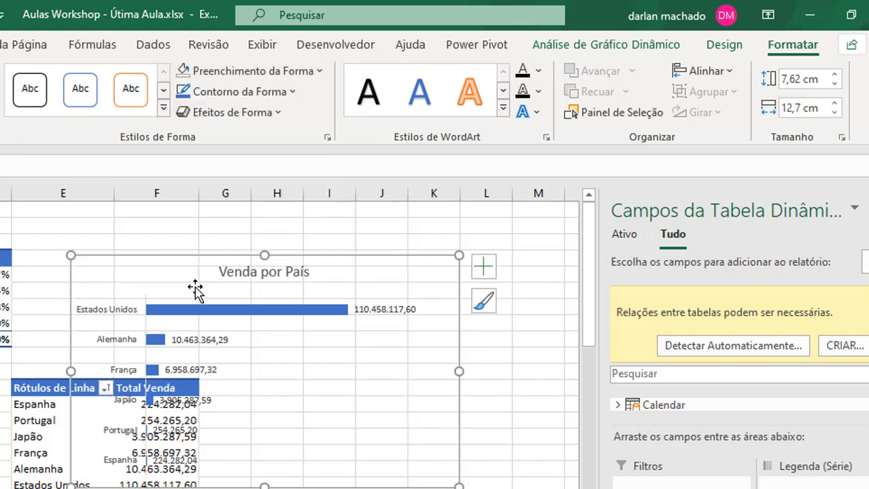
Step: Cut the Venda por País chart from Backoffice and paste it at cell B10 of the Planilha1 dashboard
key("Delete")
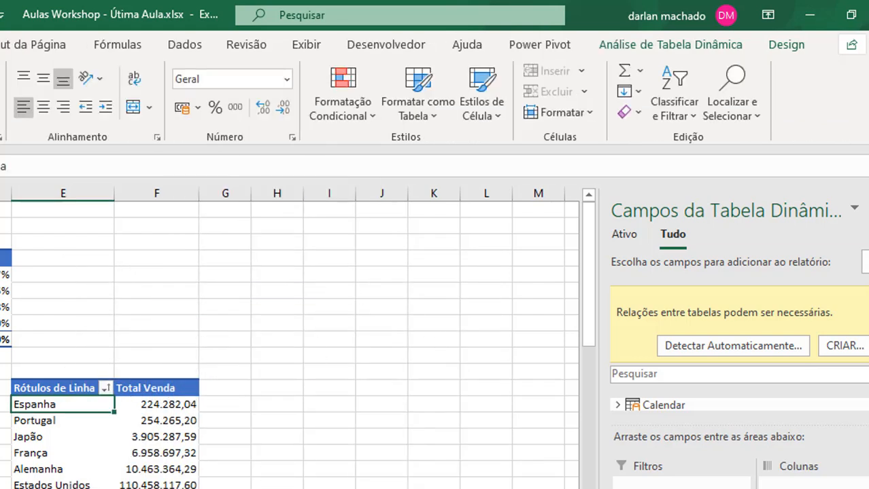
left_click(126, 477)
left_click(89, 218)
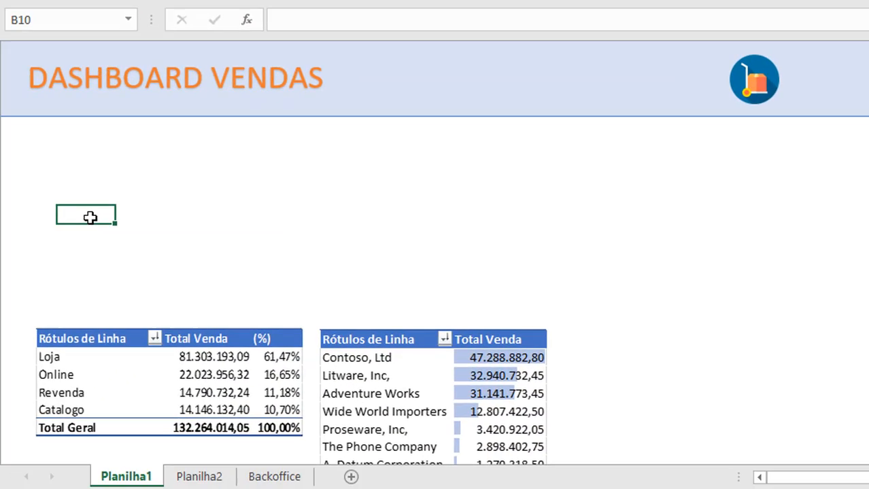
key("ctrl+v")
Step: Resize the pasted chart to about 5.24 cm high by 11.3 cm wide above the pivot tables and shift its plot area slightly left
left_click_drag(63, 207, 266, 319)
left_click_drag(244, 363, 429, 397)
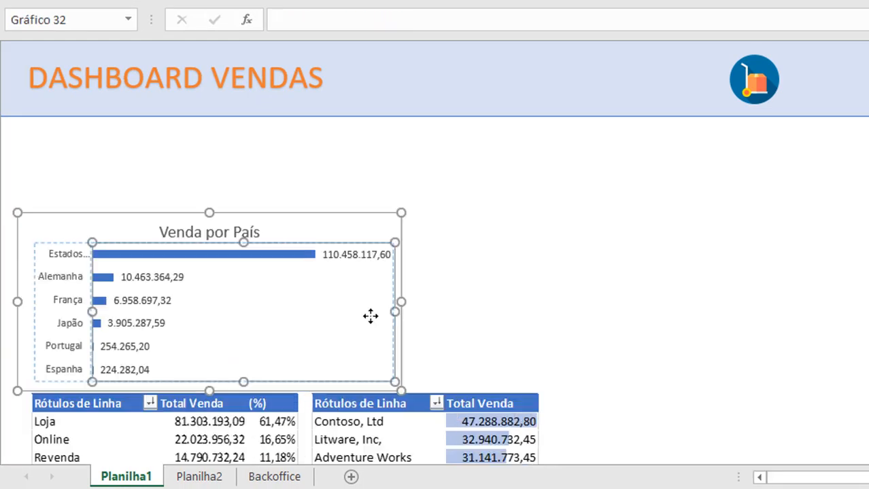
left_click_drag(370, 316, 362, 314)
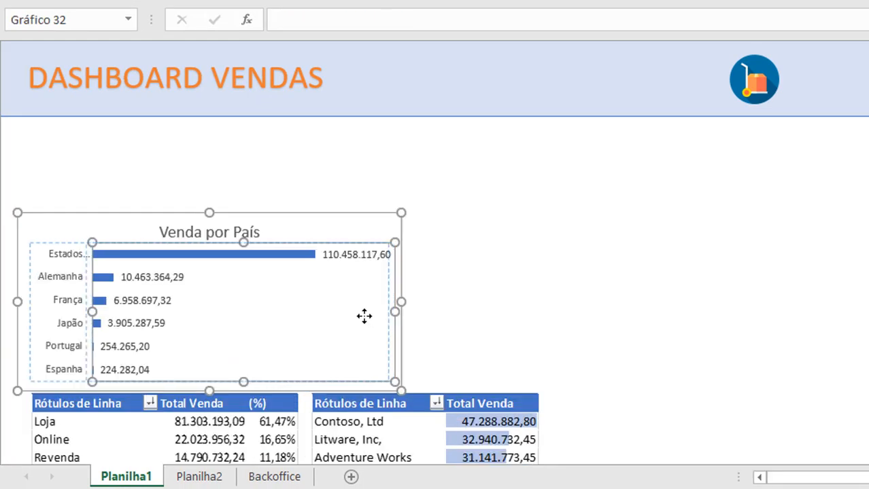
left_click(501, 312)
left_click(320, 218)
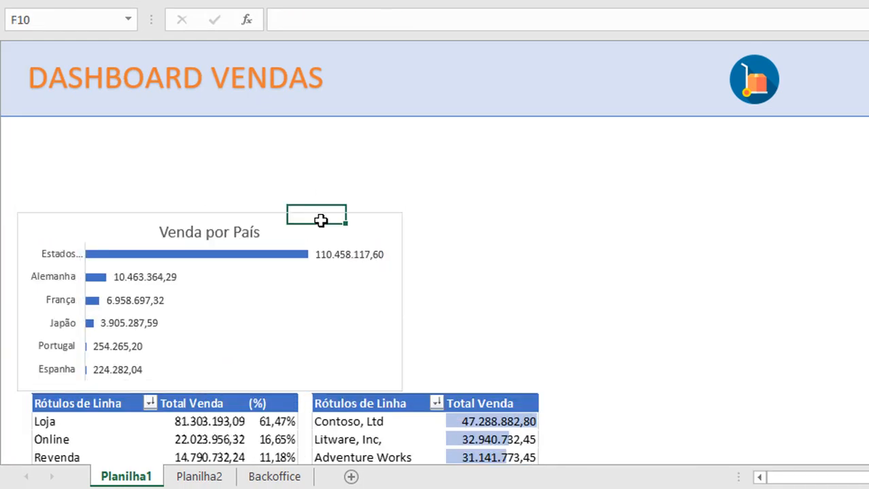
left_click_drag(313, 216, 302, 216)
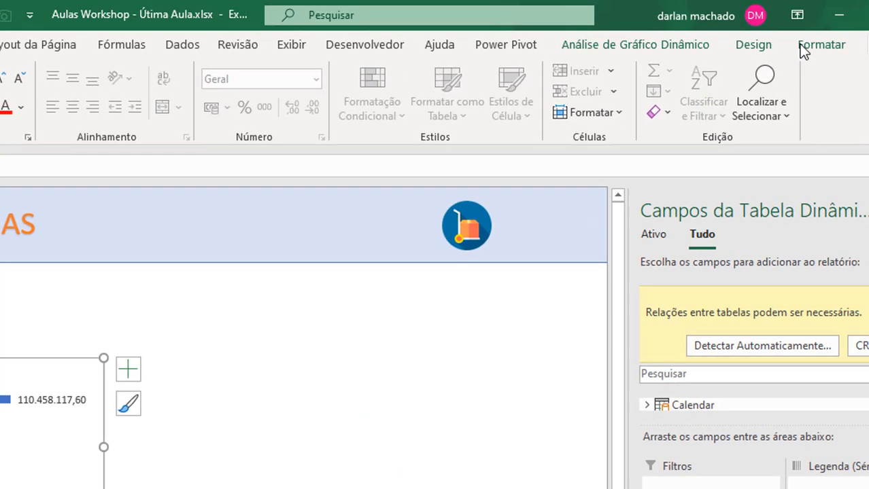
Step: Remove the outline of the dashboard's Venda por País chart (Sem Contorno)
left_click(813, 46)
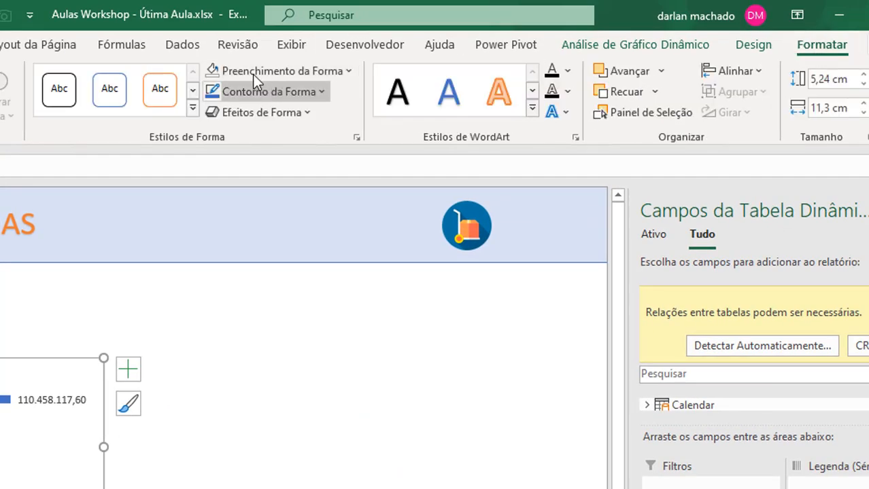
left_click(321, 91)
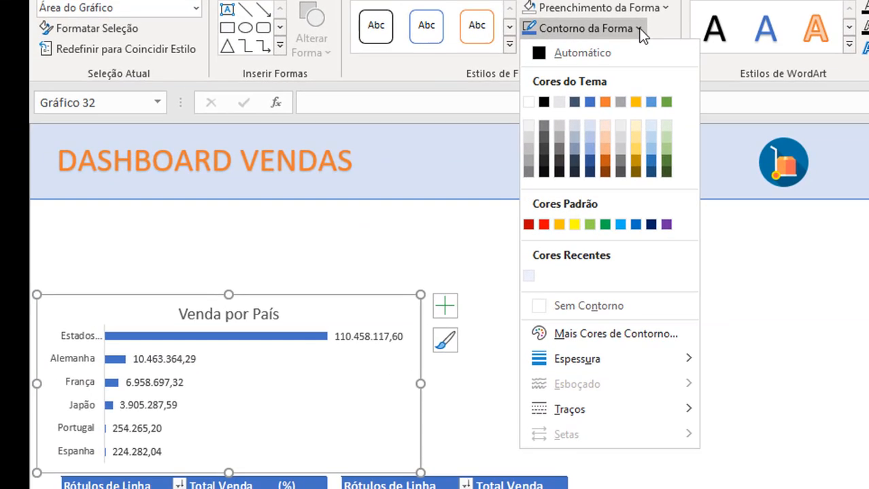
left_click(617, 309)
left_click(617, 312)
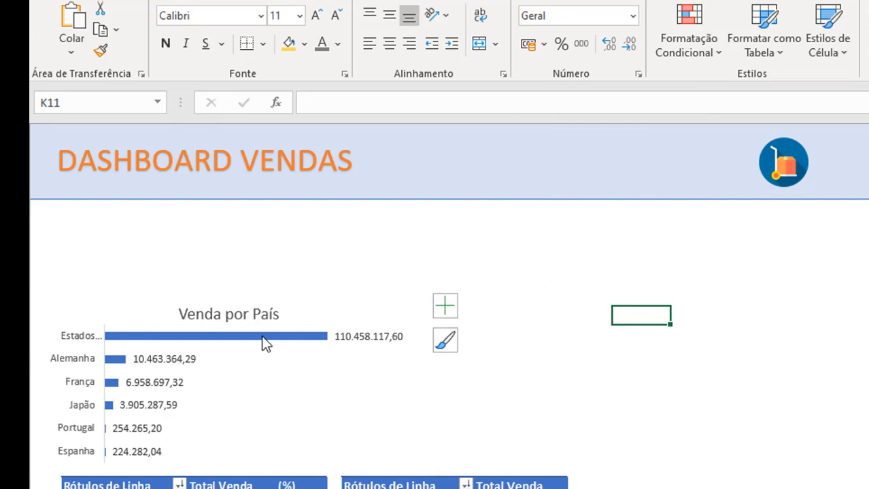
Step: Set the gap width (Largura do Espaçamento) of the Venda por País bars to 20%
mouse_move(243, 338)
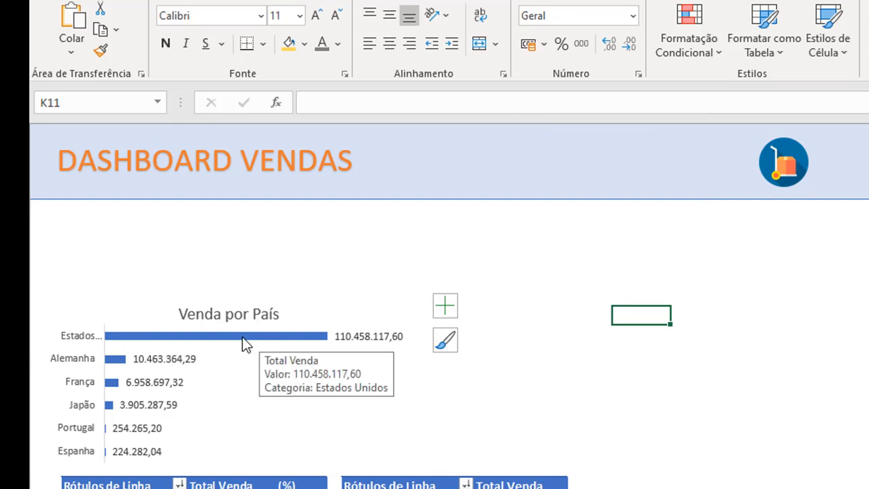
left_click(241, 337)
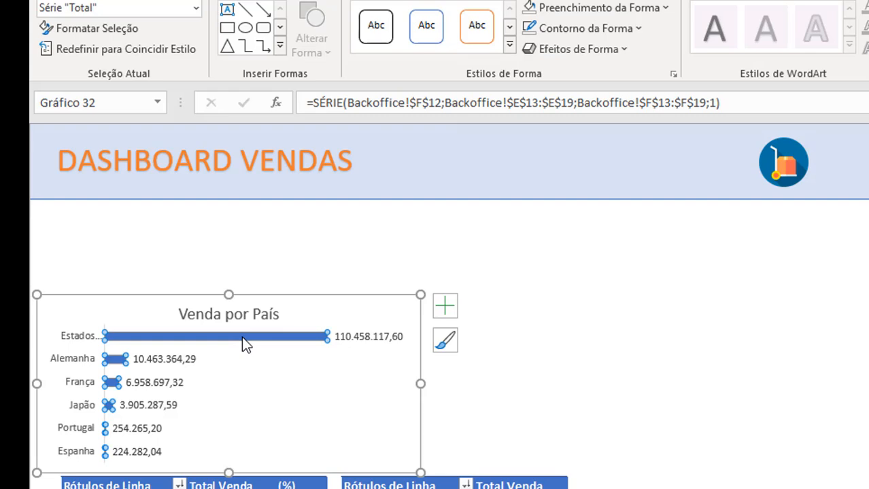
right_click(241, 344)
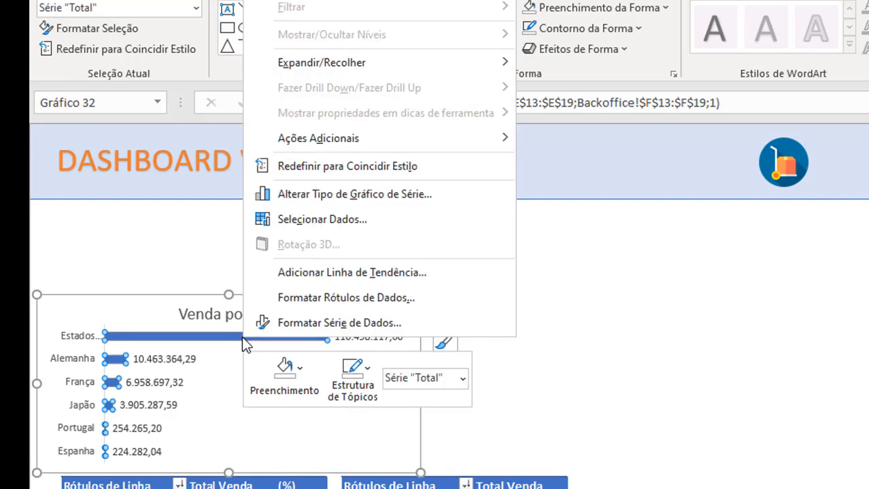
left_click(344, 328)
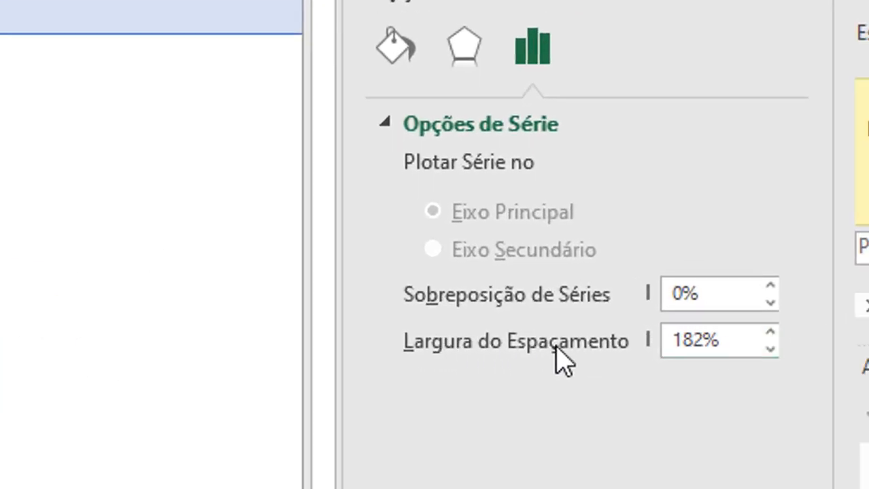
left_click(694, 340)
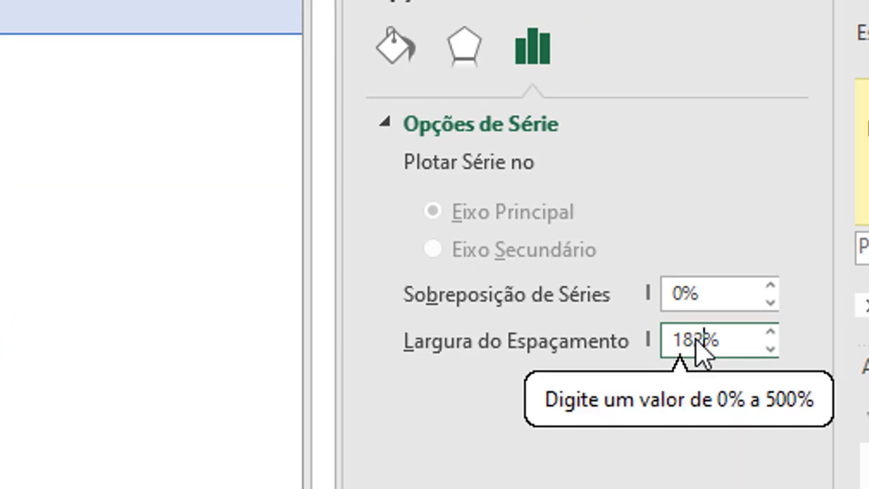
key("Delete")
key("BackSpace")
key("BackSpace")
type("20")
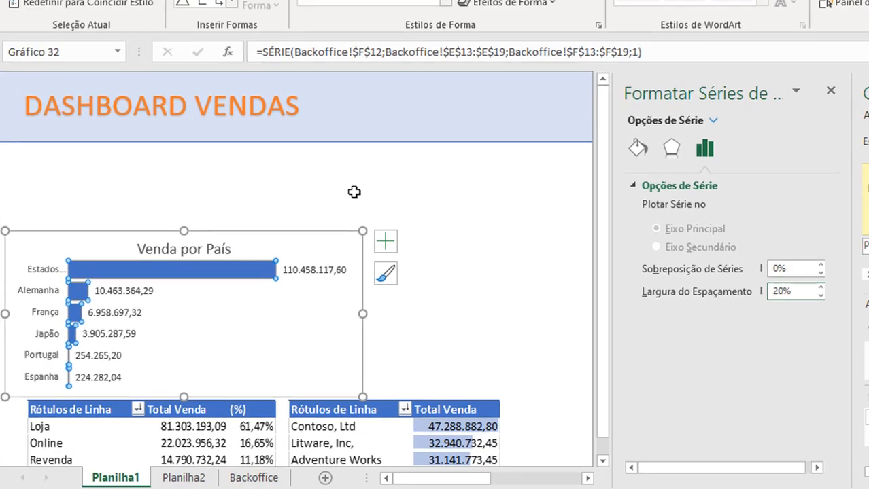
left_click(354, 191)
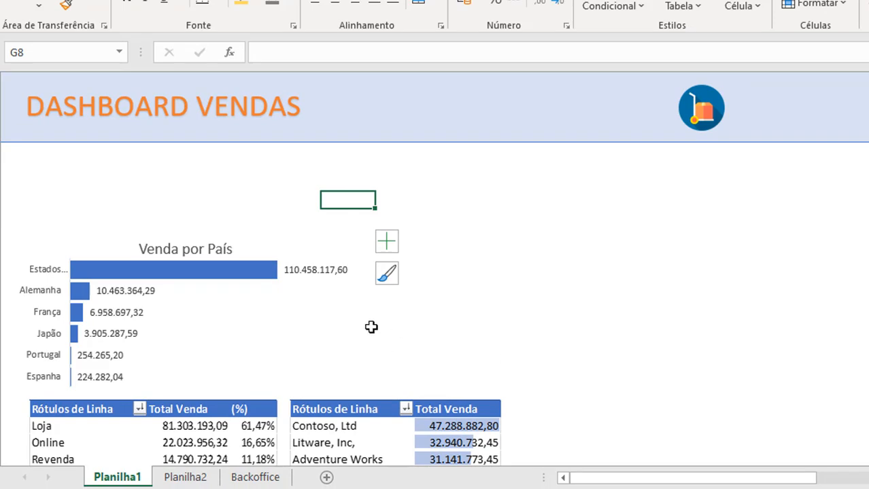
Step: Narrow the plot area of the dashboard's Venda por País chart from its right side and deselect the chart
double_click(351, 317)
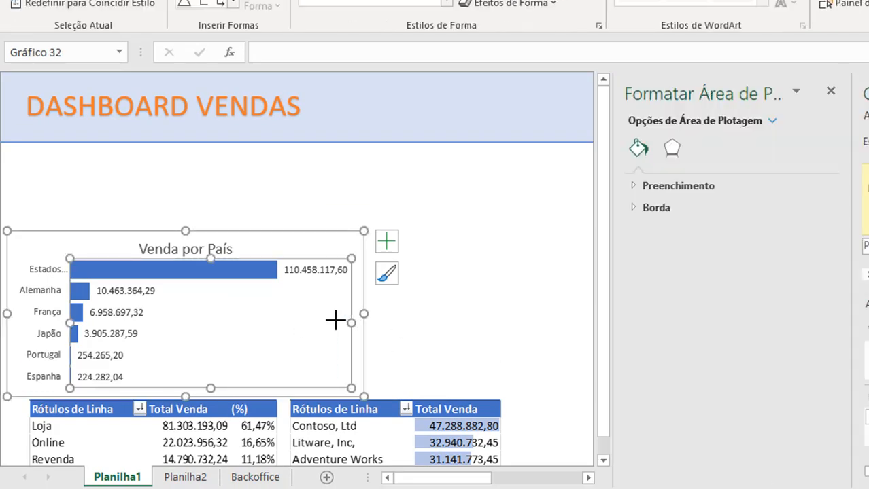
left_click_drag(330, 320, 307, 316)
left_click(351, 317)
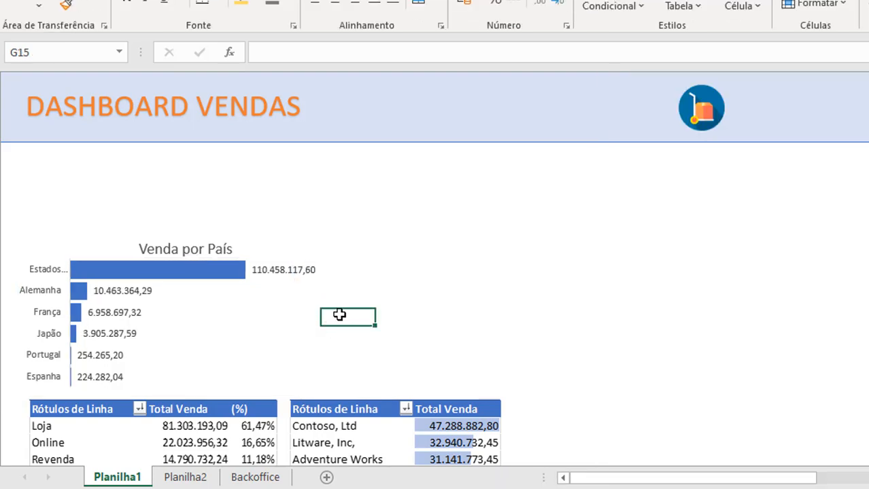
left_click(333, 299)
double_click(300, 306)
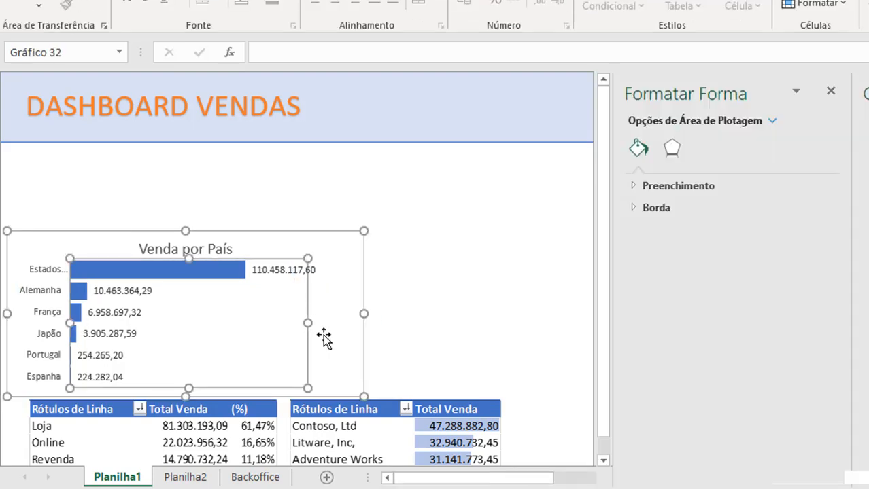
left_click(369, 333)
left_click(361, 375)
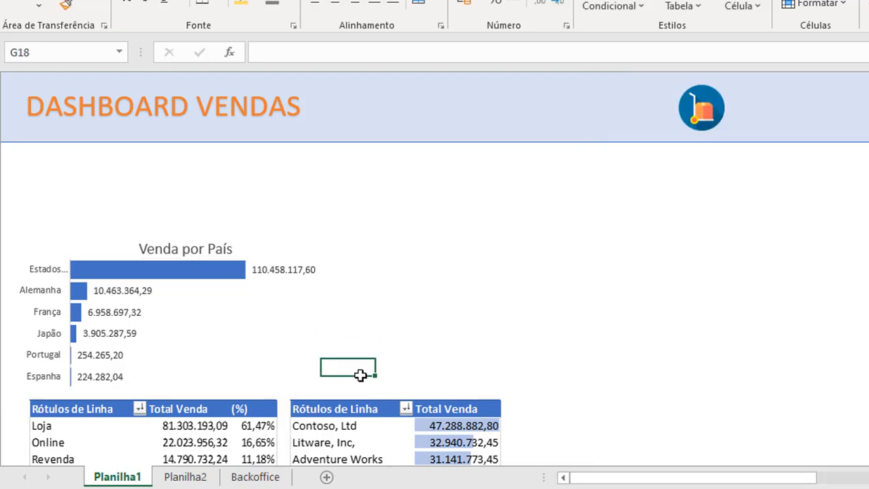
Step: Fine-tune the width of the dashboard's Venda por País chart and narrow its plot area slightly
double_click(361, 285)
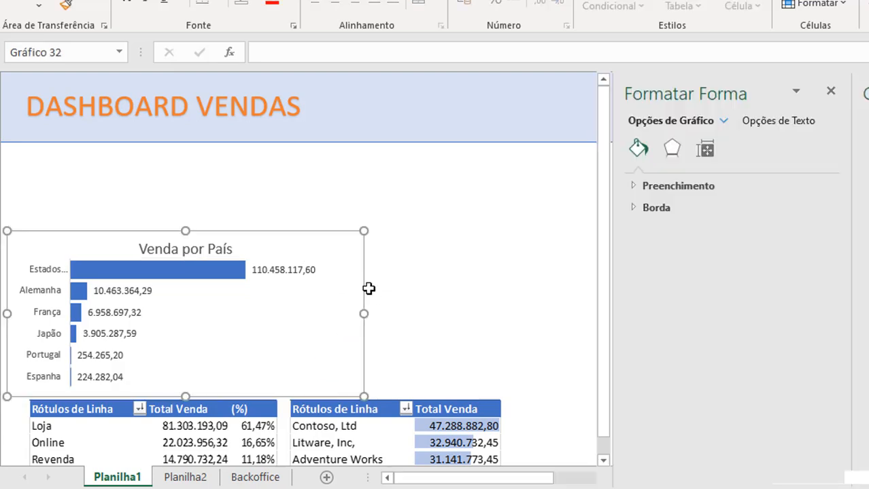
left_click_drag(352, 313, 362, 313)
left_click(232, 331)
left_click(304, 336)
left_click_drag(296, 325, 275, 326)
left_click(461, 299)
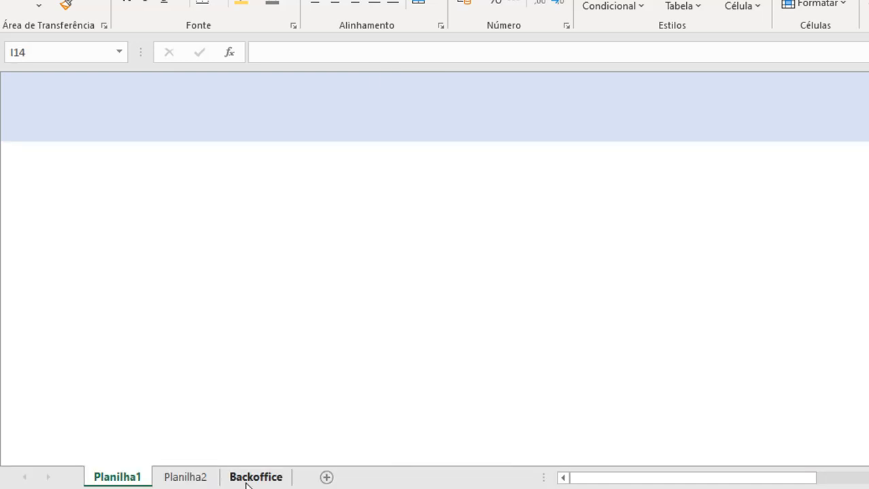
Step: Copy the sales-by-country pivot table (E12:F19) on the Backoffice sheet and paste it at H12
left_click(255, 477)
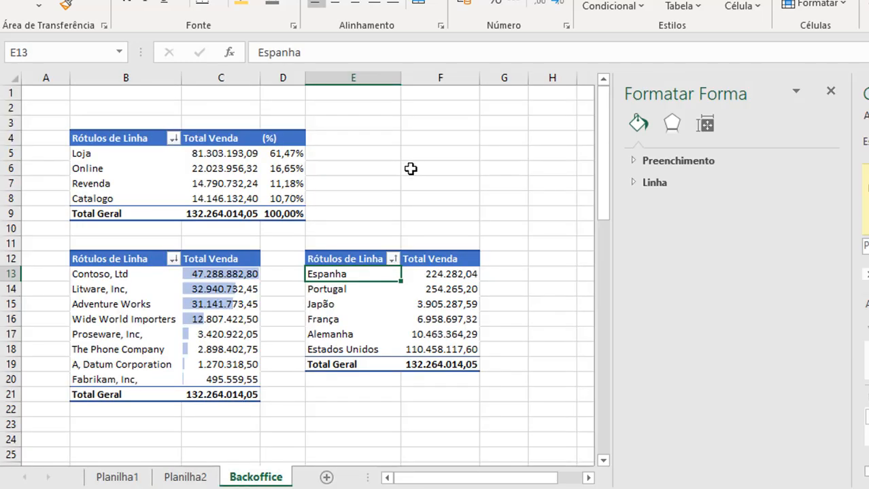
left_click_drag(335, 258, 438, 367)
key("ctrl+c")
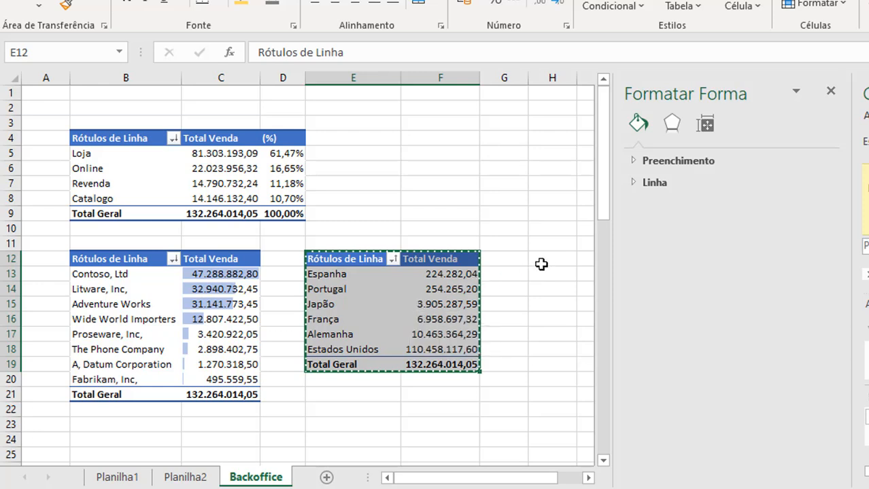
left_click(538, 265)
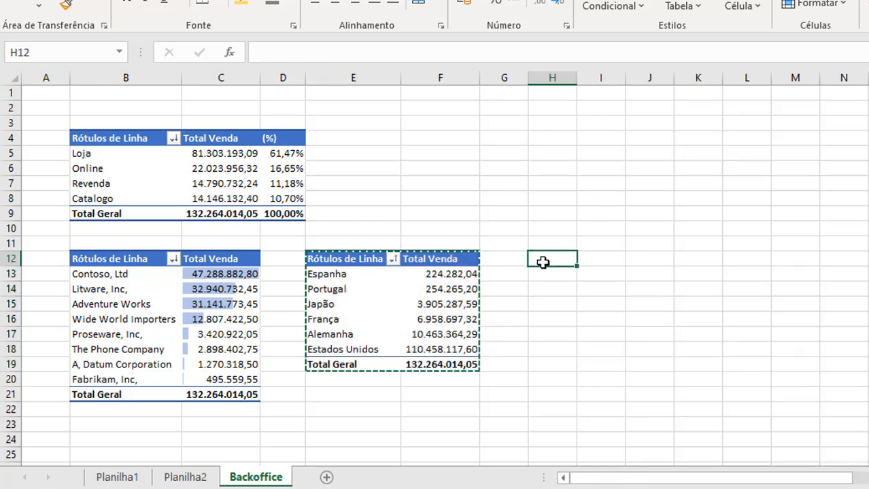
key("ctrl+v")
Step: Autofit columns H and I to the pasted pivot table and clear the copy selection
left_click(551, 75)
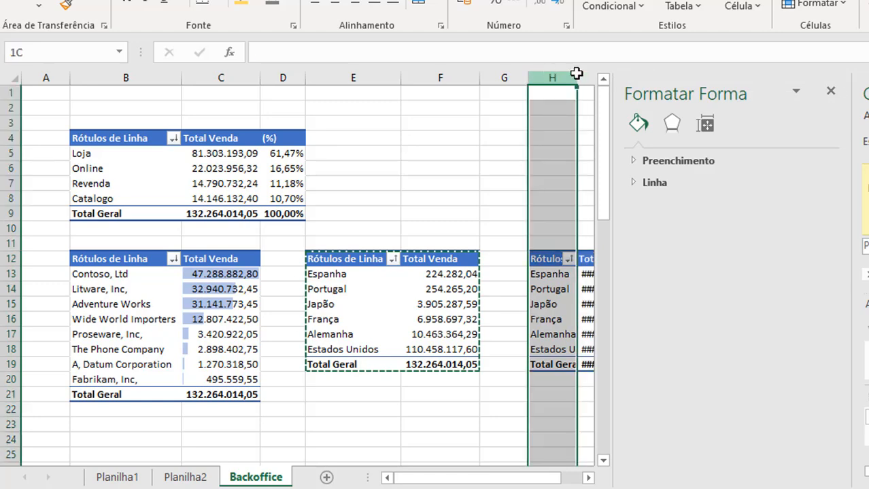
left_click_drag(551, 73, 588, 76)
double_click(423, 78)
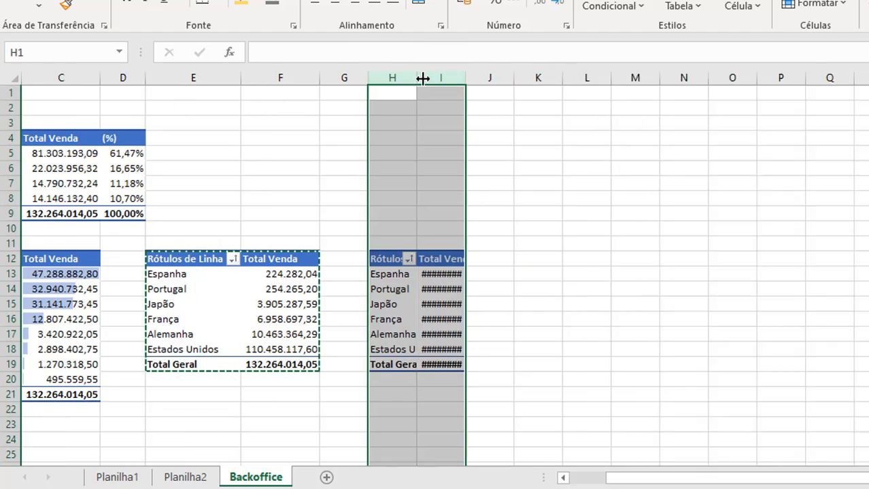
left_click(597, 306)
key("Escape")
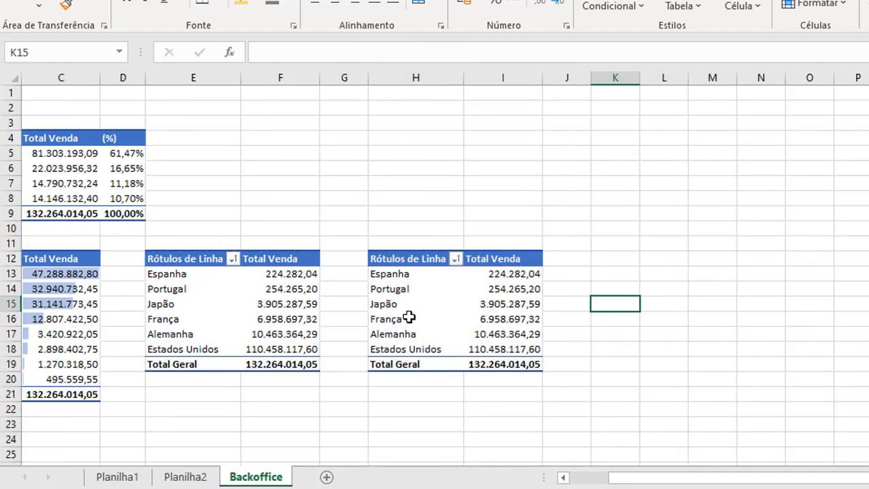
Step: Replace País with the Continente field from Geografia_All in the rows of the copied pivot table
left_click(408, 278)
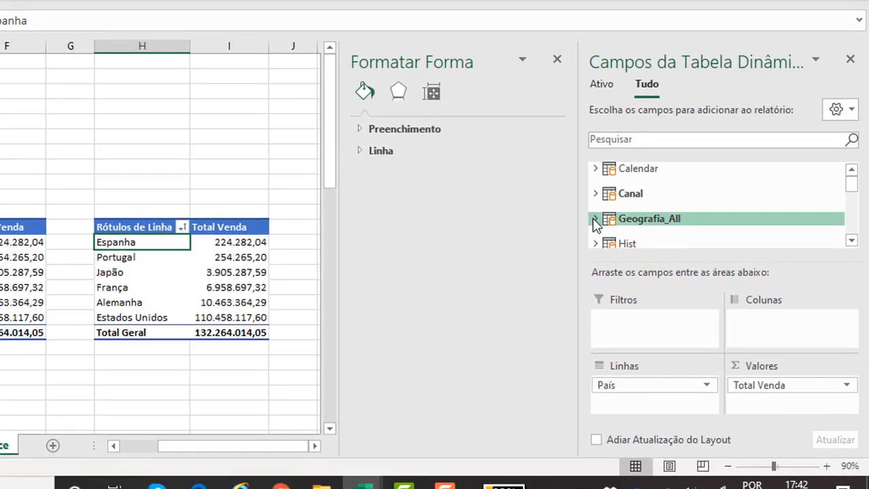
left_click(594, 225)
left_click_drag(633, 221, 664, 252)
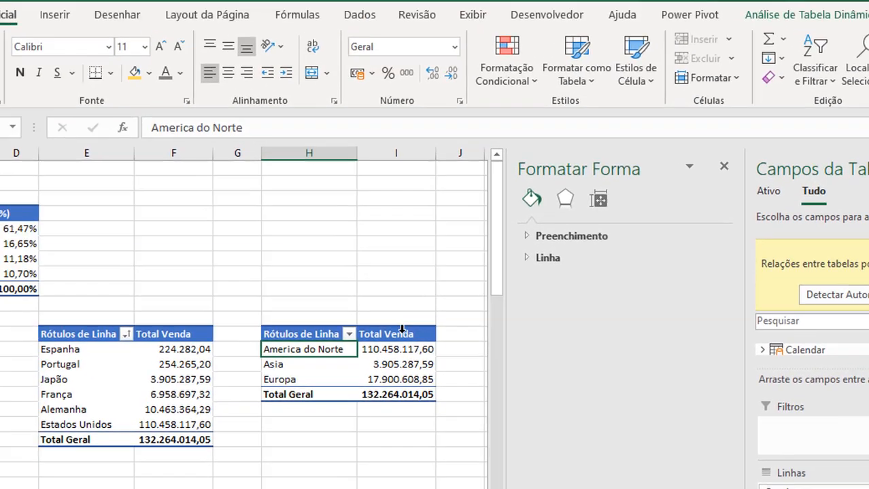
Step: Sort the continent pivot table by Total Venda from largest to smallest
left_click(235, 242)
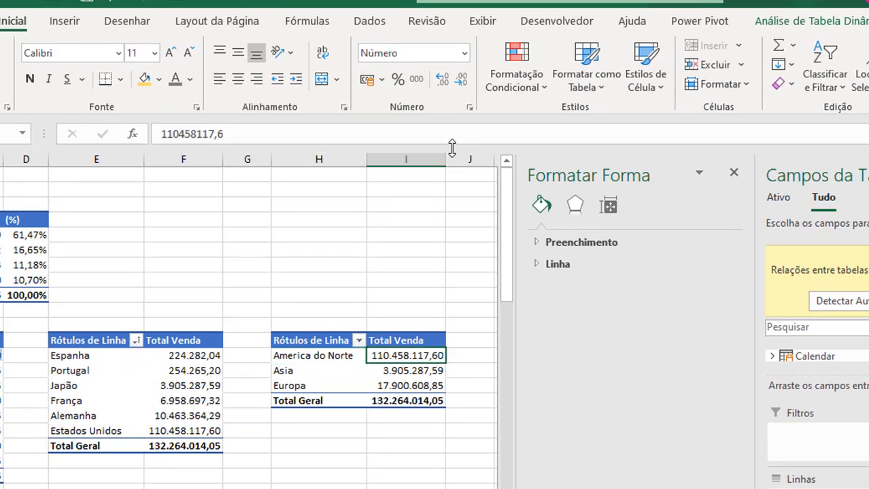
left_click(384, 31)
left_click(373, 52)
left_click(374, 77)
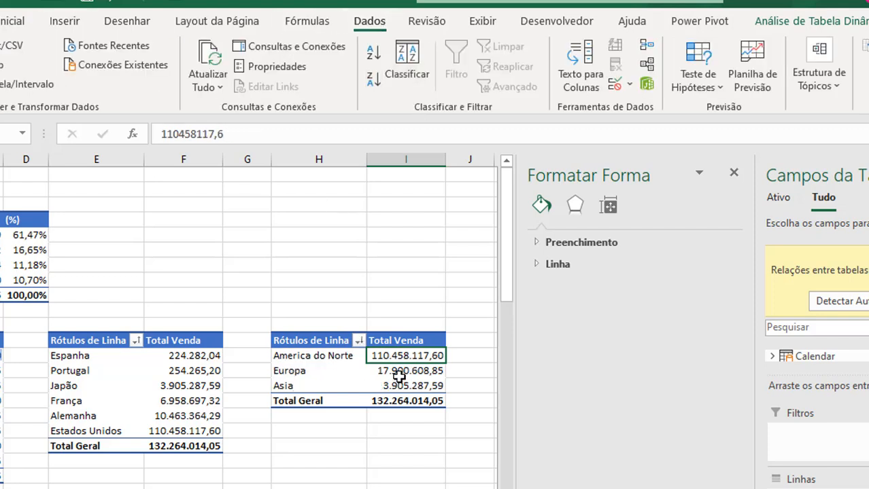
Step: Insert a doughnut (Rosca) chart from the continent pivot table and hide all its field buttons
left_click(65, 21)
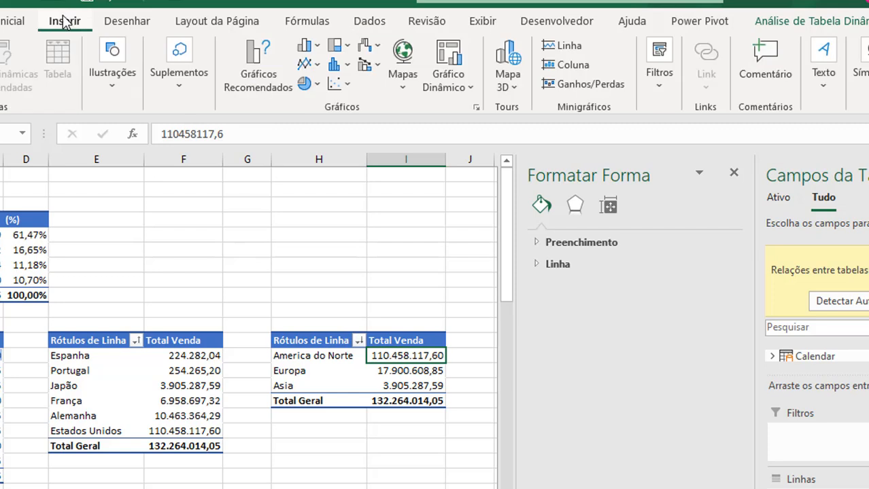
left_click(310, 84)
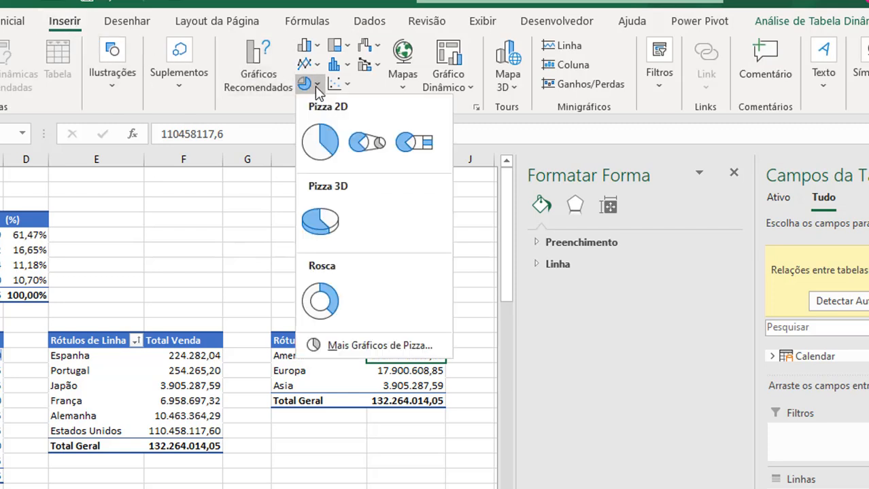
left_click(322, 300)
left_click_drag(133, 260, 67, 299)
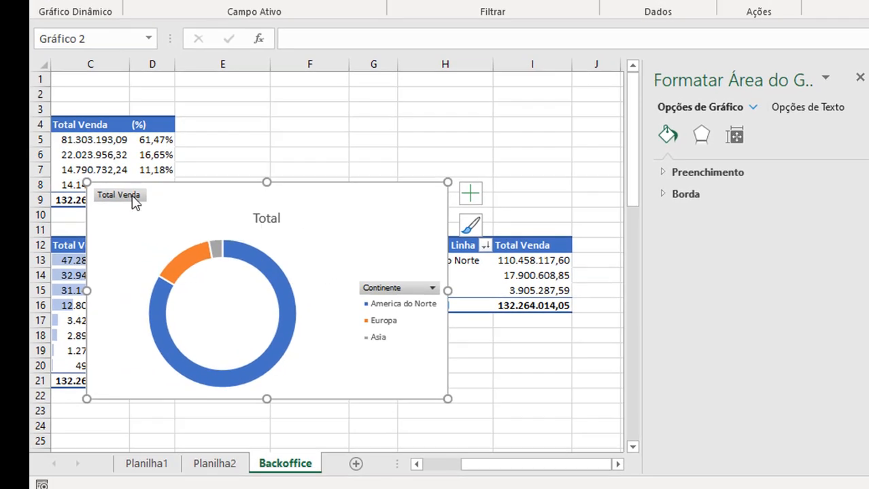
right_click(135, 201)
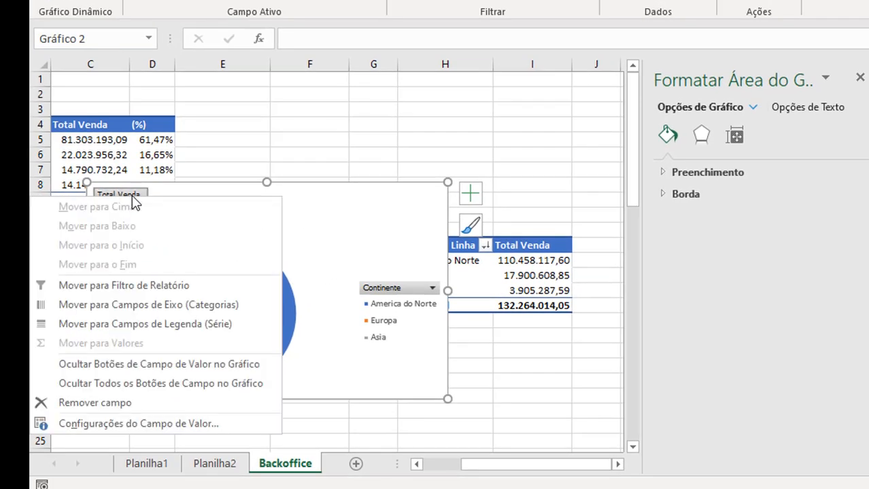
left_click(150, 384)
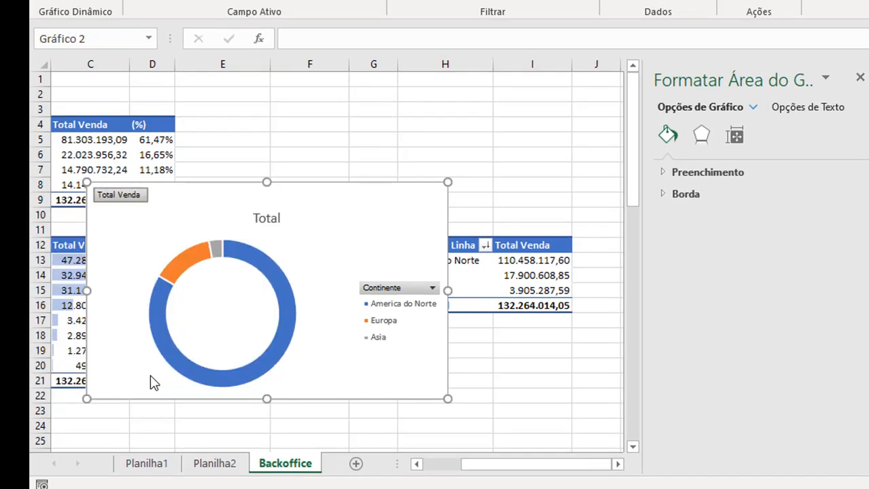
Step: Increase the font size of the doughnut chart's legend to 10,5
left_click(412, 310)
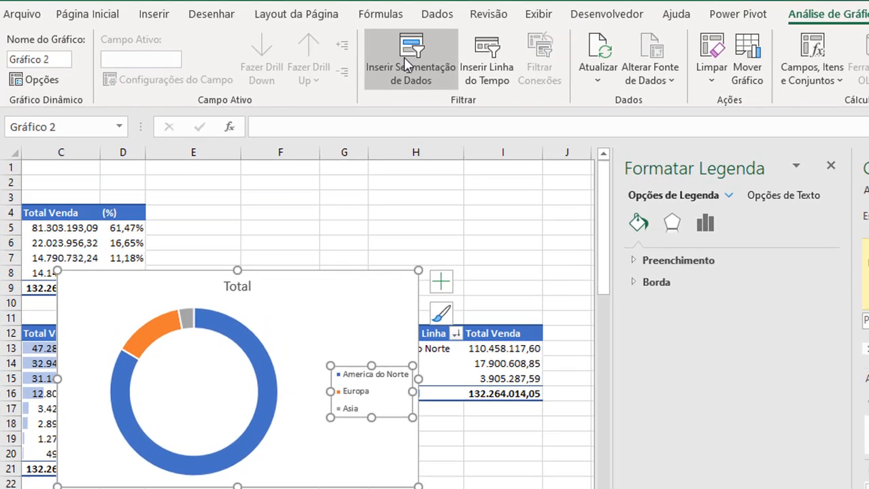
left_click(110, 16)
left_click(266, 46)
left_click(266, 46)
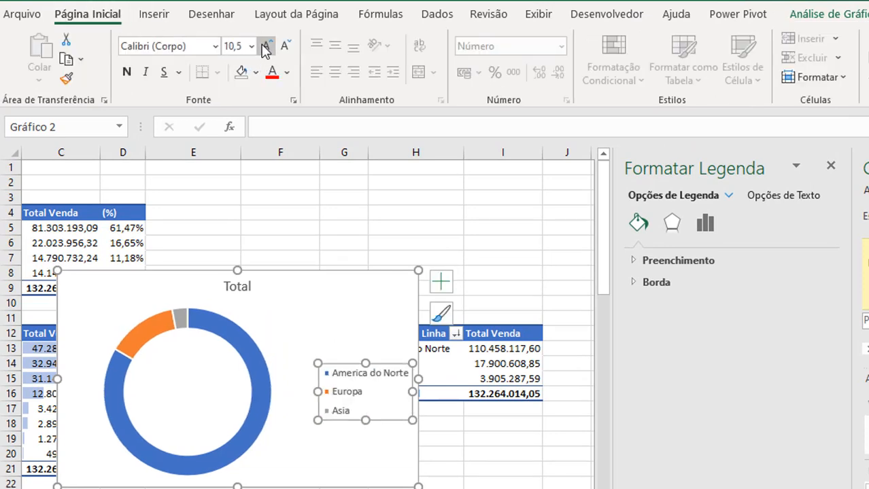
Step: Add data labels to the doughnut chart and make them show Porcentagem instead of Valor
mouse_move(249, 354)
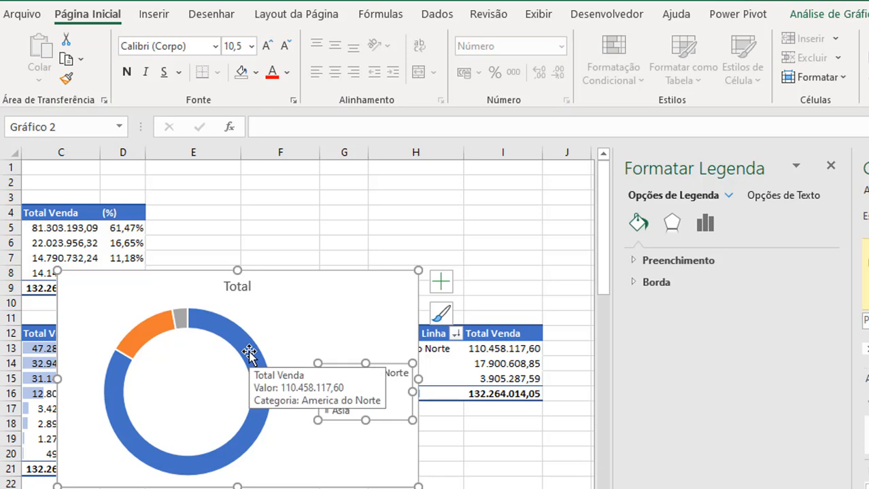
right_click(251, 354)
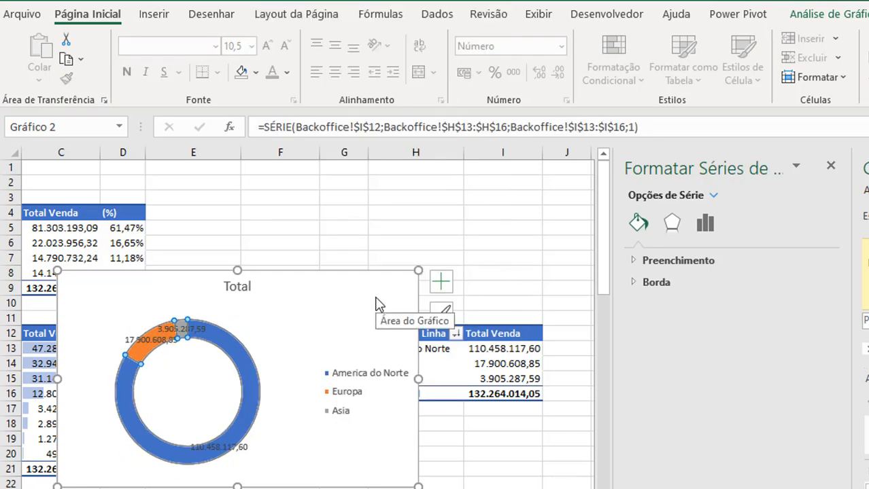
left_click(233, 448)
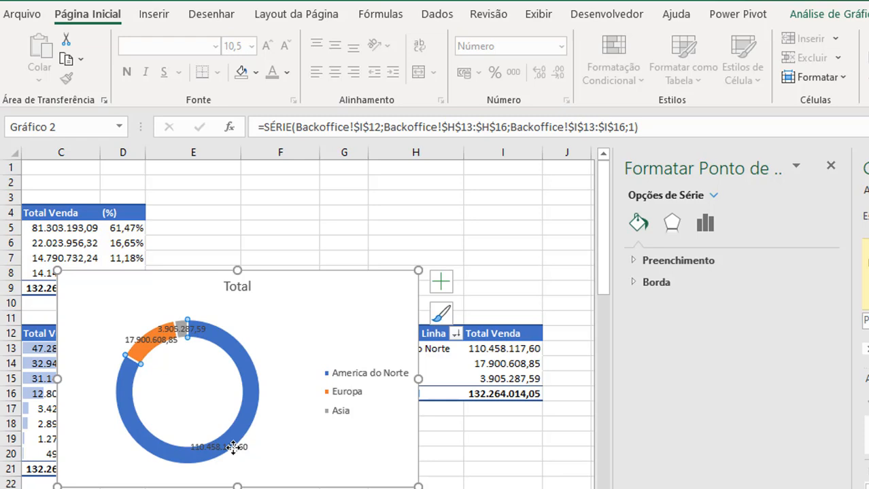
left_click(221, 447)
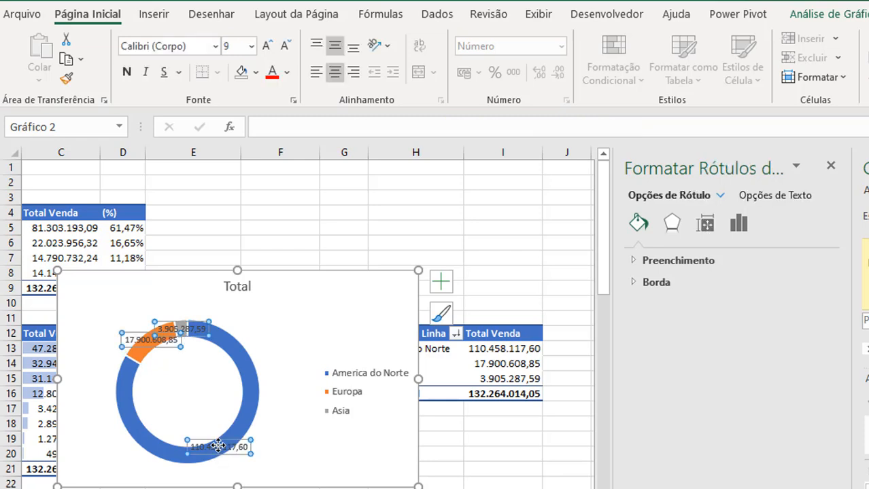
right_click(217, 446)
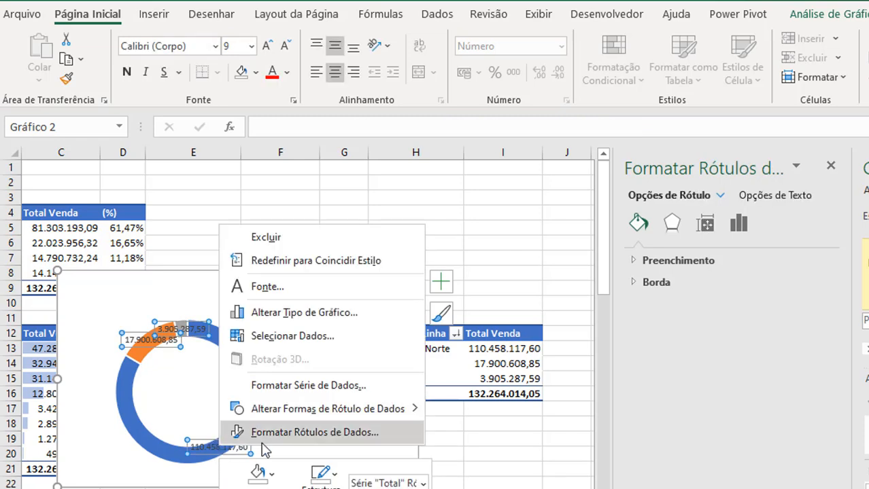
left_click(312, 432)
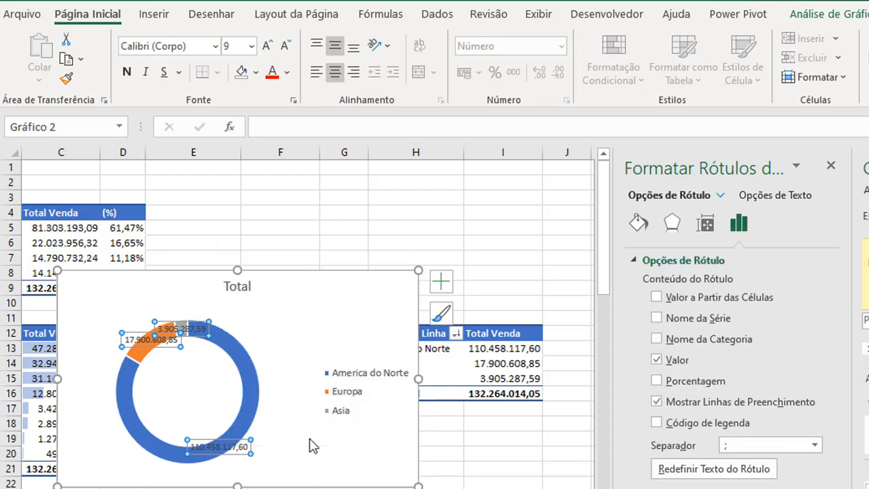
left_click(657, 381)
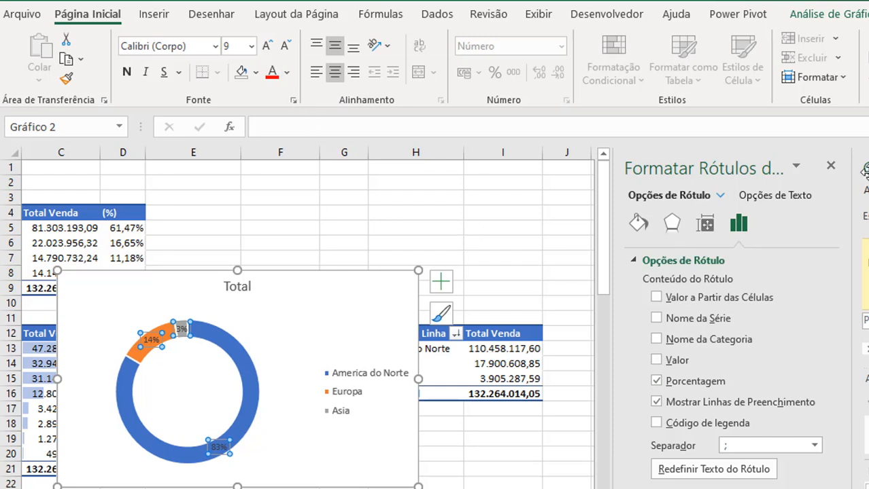
Step: Close the label formatting options and increase the doughnut chart's data label font size to 12
left_click(831, 167)
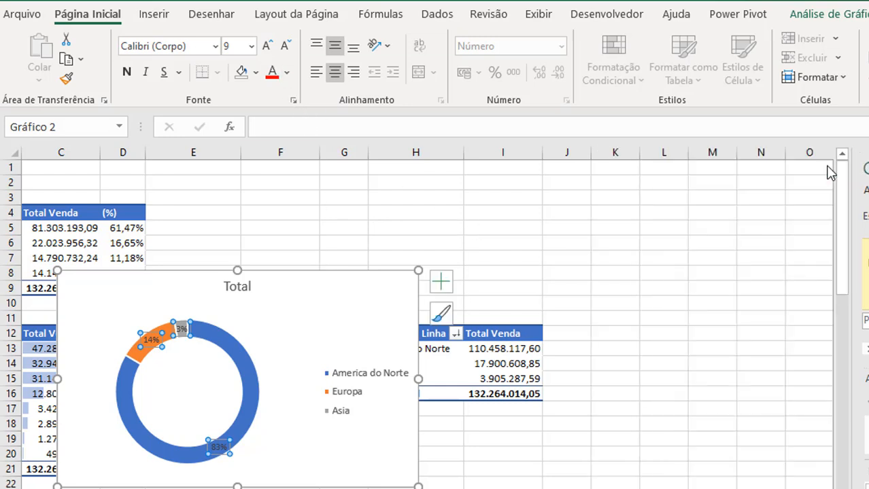
left_click(266, 51)
left_click(267, 51)
left_click(267, 51)
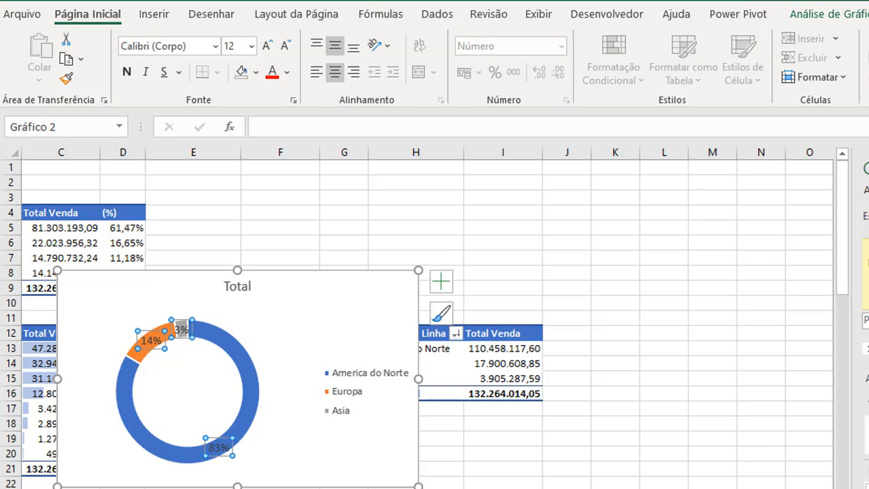
Step: Give the doughnut chart's data labels a solid light grey fill (Preenchimento sólido)
right_click(150, 338)
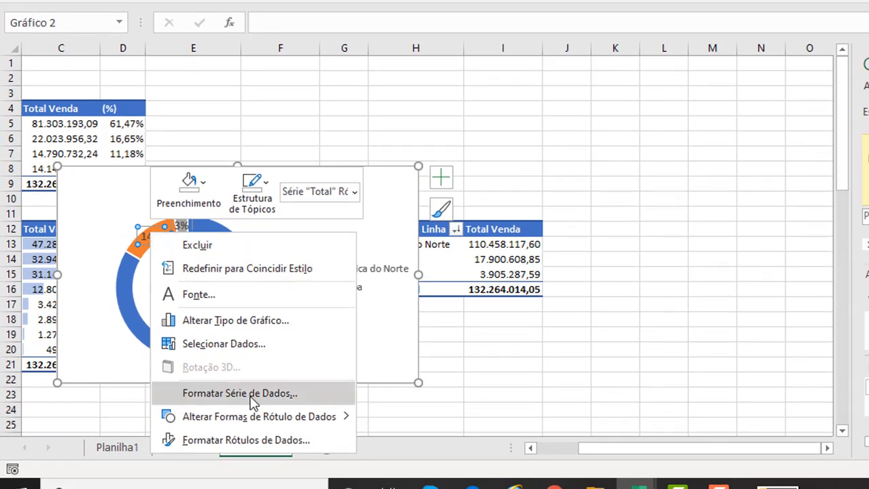
left_click(296, 440)
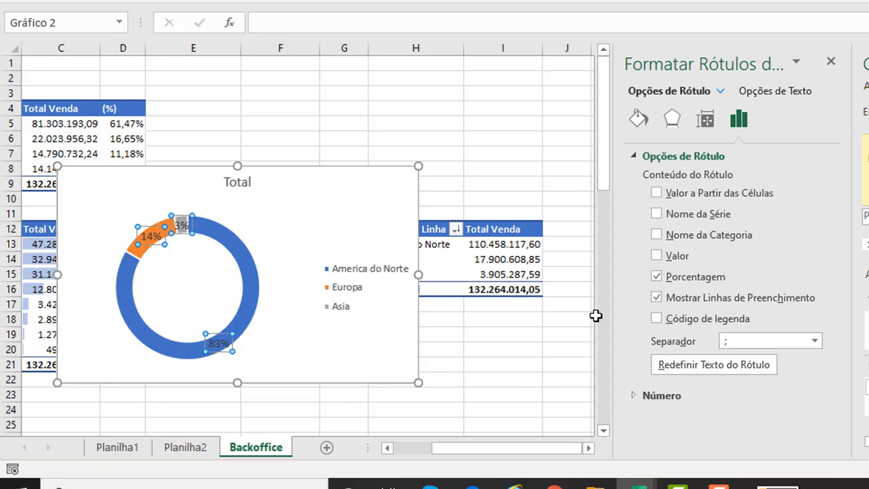
left_click(639, 120)
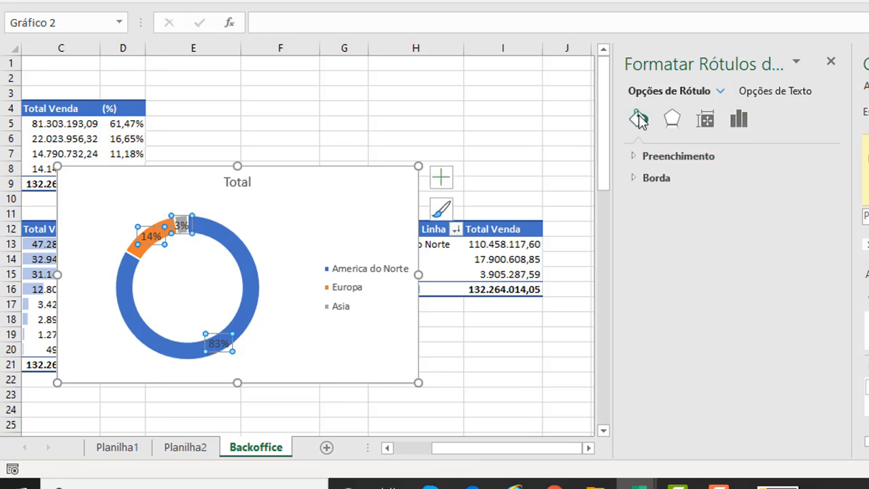
left_click(637, 155)
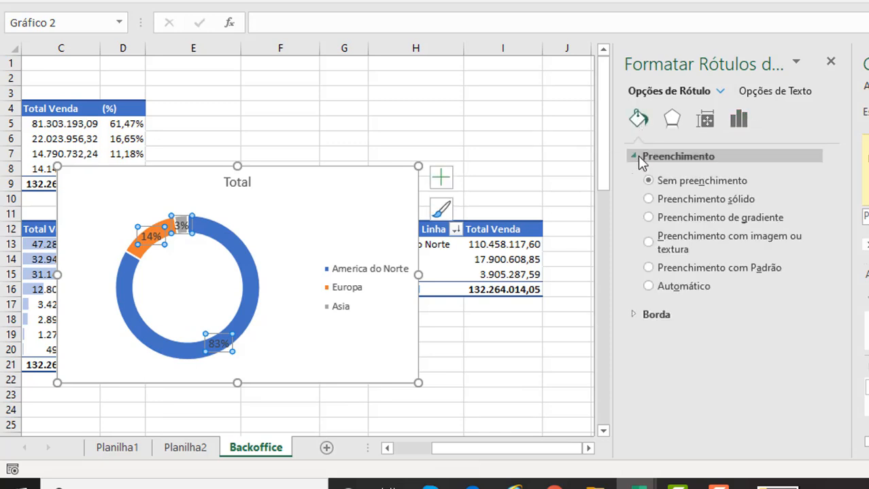
left_click(670, 205)
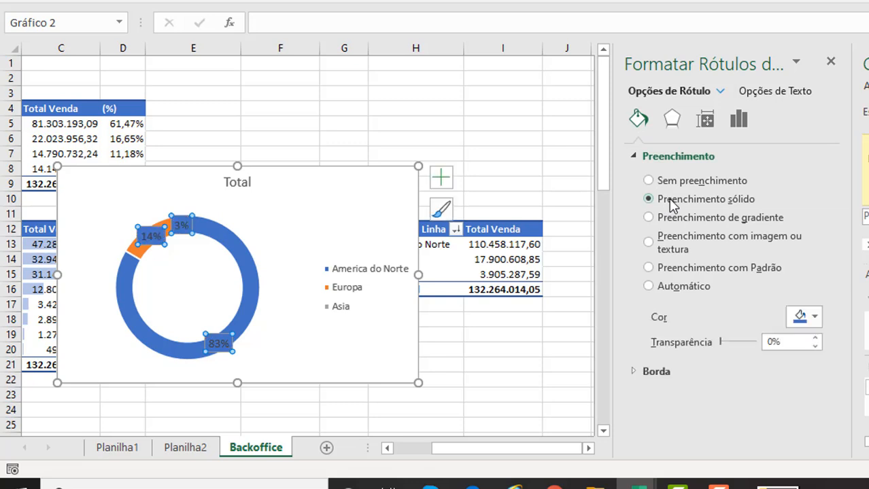
left_click(820, 322)
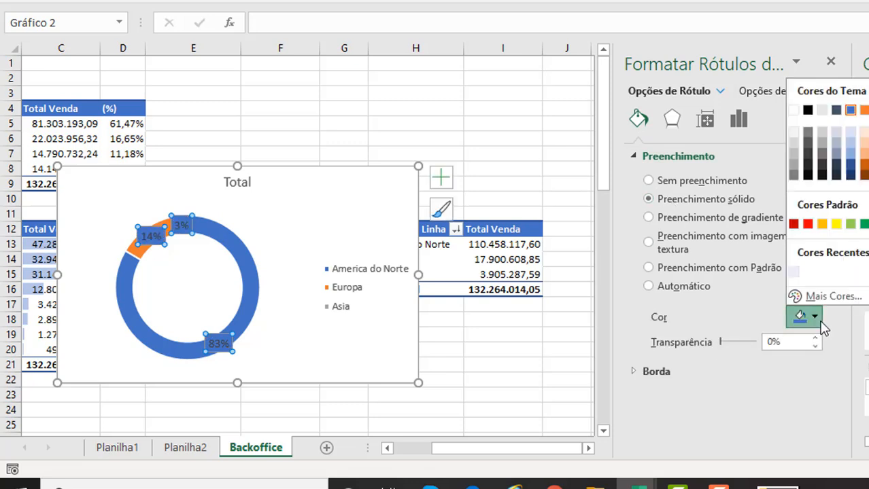
left_click(792, 143)
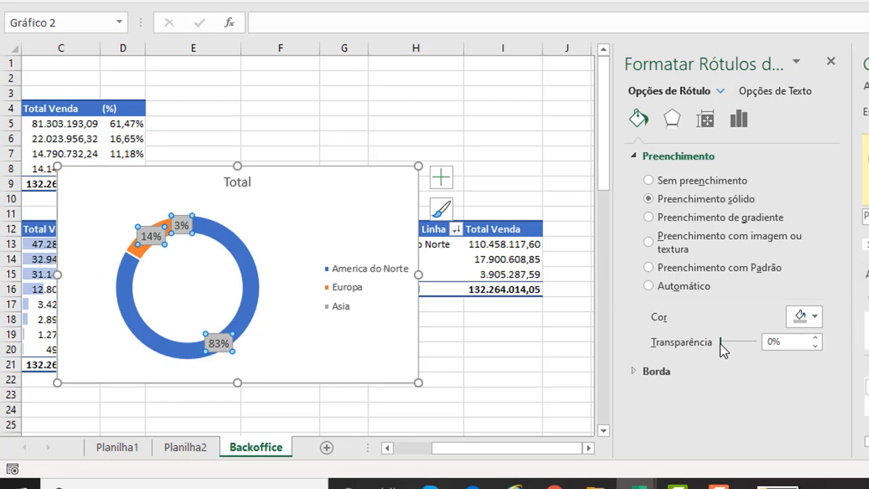
Step: Set the fill transparency of the doughnut chart's data labels to 62%
left_click_drag(722, 343, 745, 351)
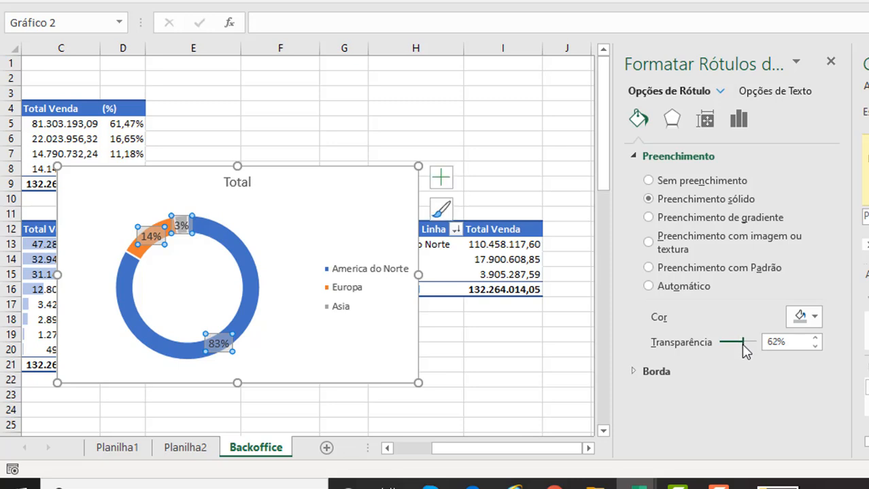
left_click(305, 214)
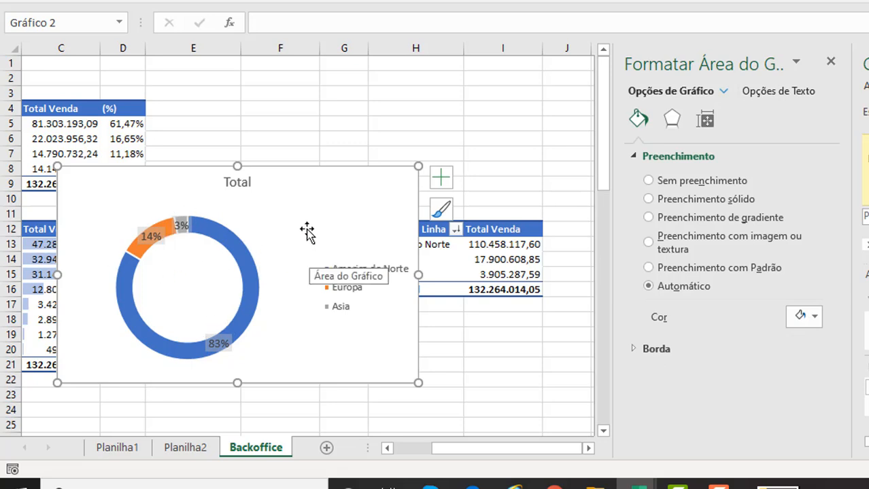
Step: Close the chart formatting options, remove the doughnut chart's background fill and make the chart narrower
left_click_drag(352, 194, 497, 124)
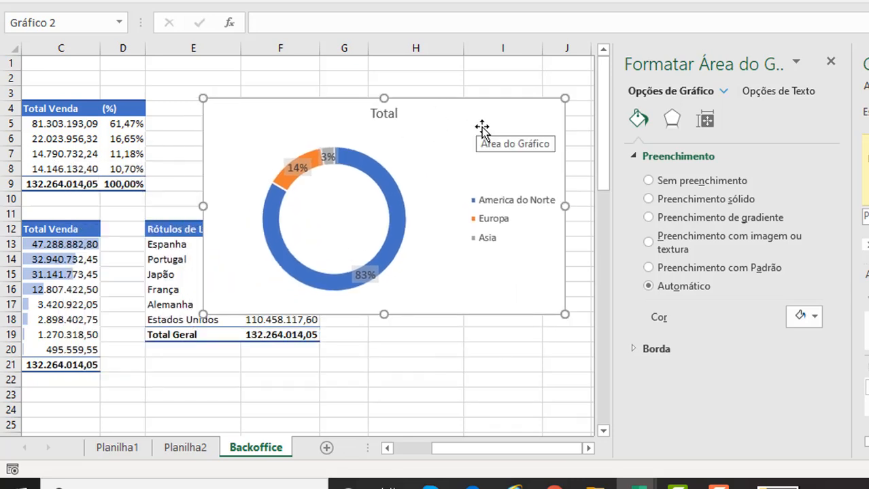
left_click(830, 62)
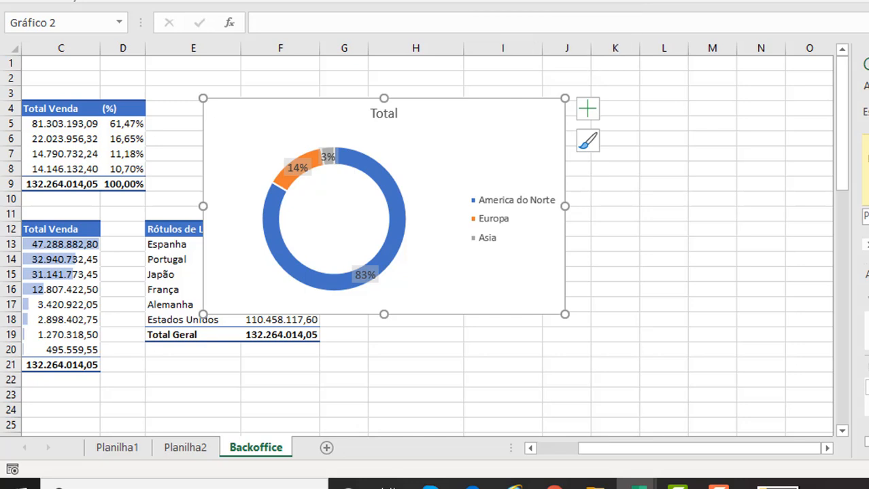
left_click(454, 2)
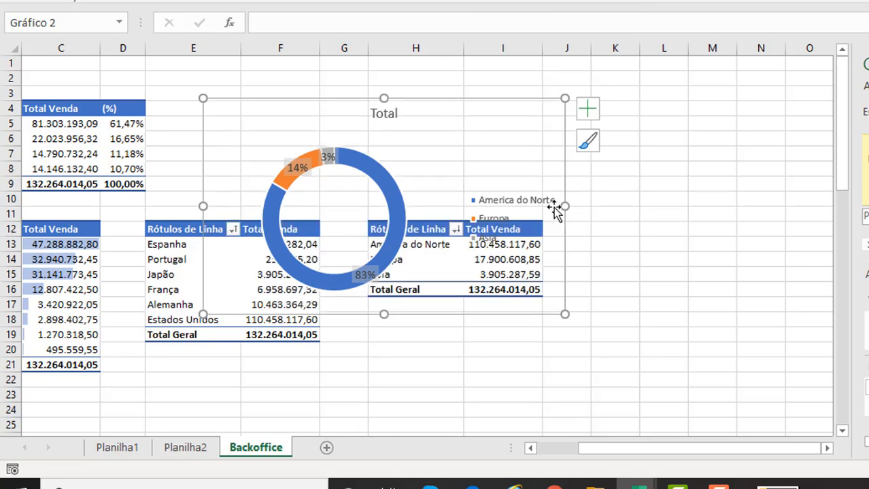
left_click_drag(564, 205, 506, 204)
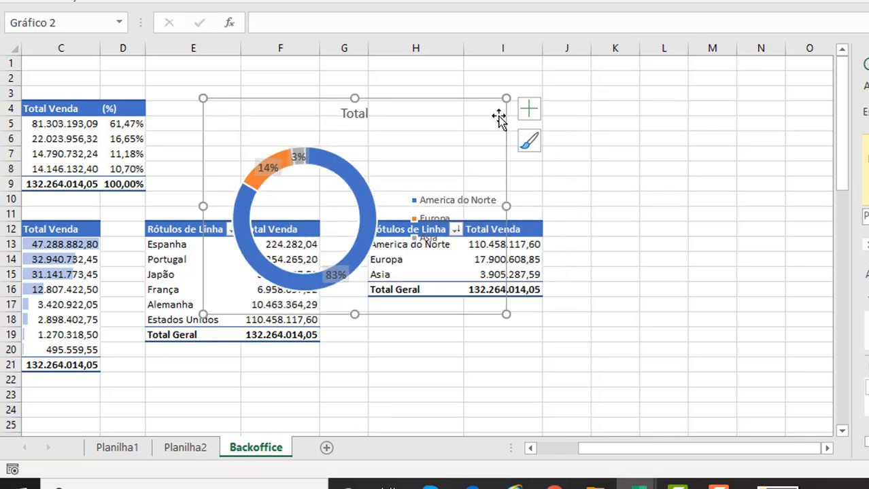
Step: Cut the doughnut chart from Backoffice, paste it into Planilha1 and place it beside the Venda por País chart
key("ctrl+x")
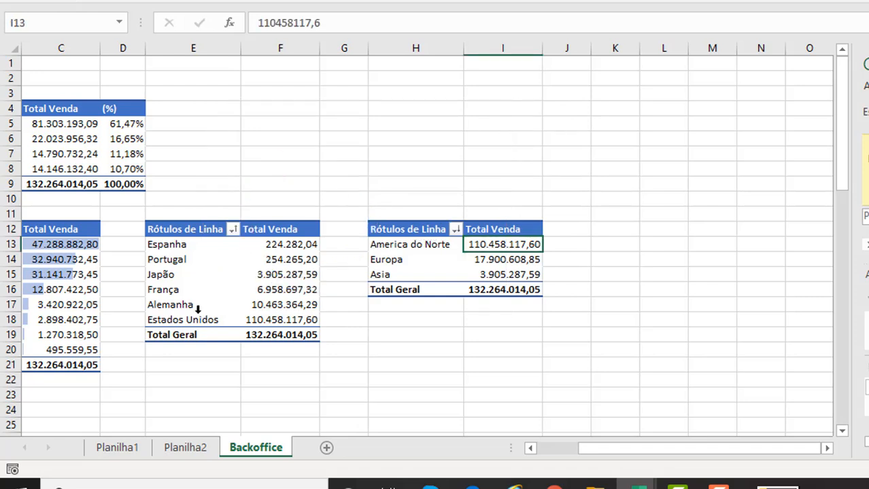
left_click(116, 449)
key("ctrl+v")
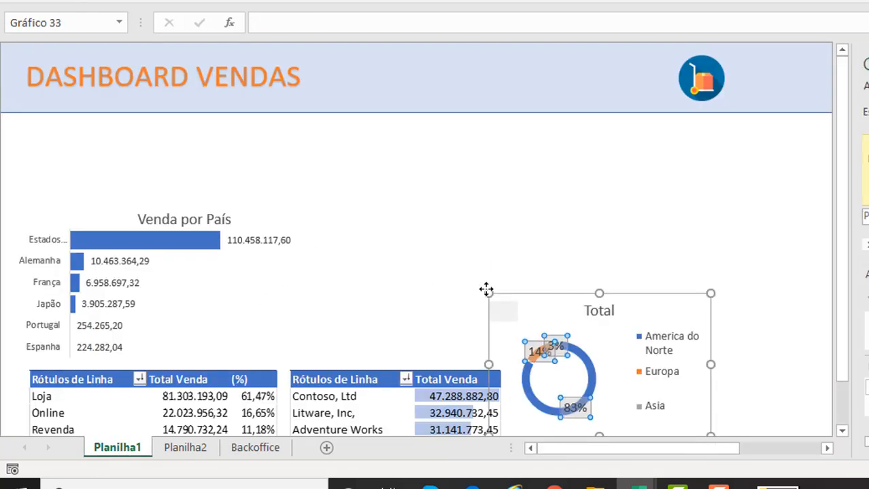
left_click_drag(529, 297, 324, 193)
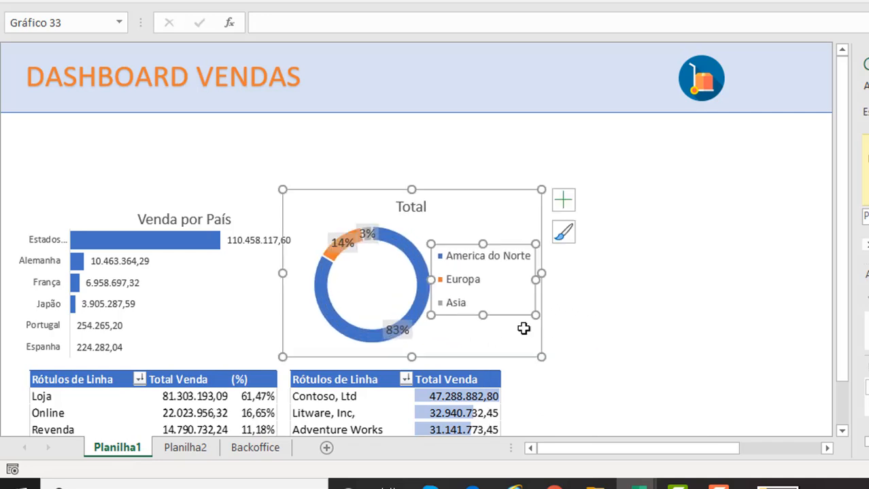
left_click(590, 353)
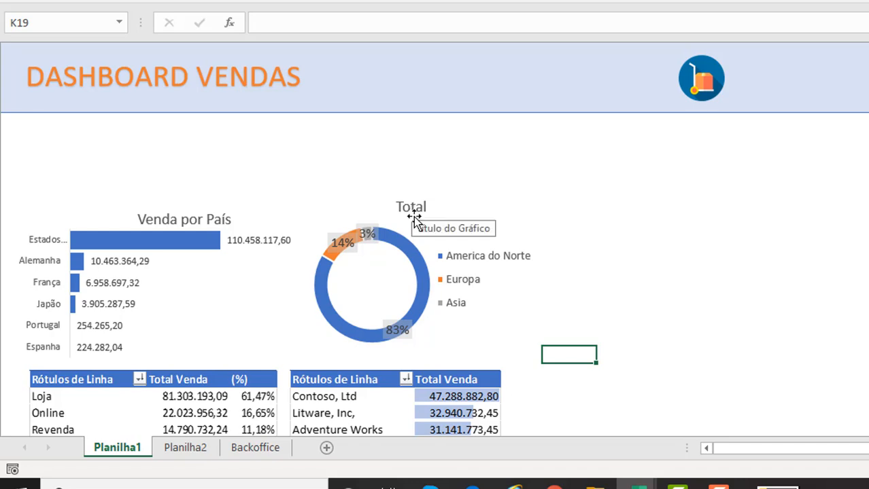
Step: Change the doughnut chart's title to Venda por Continente
left_click(461, 217)
double_click(410, 207)
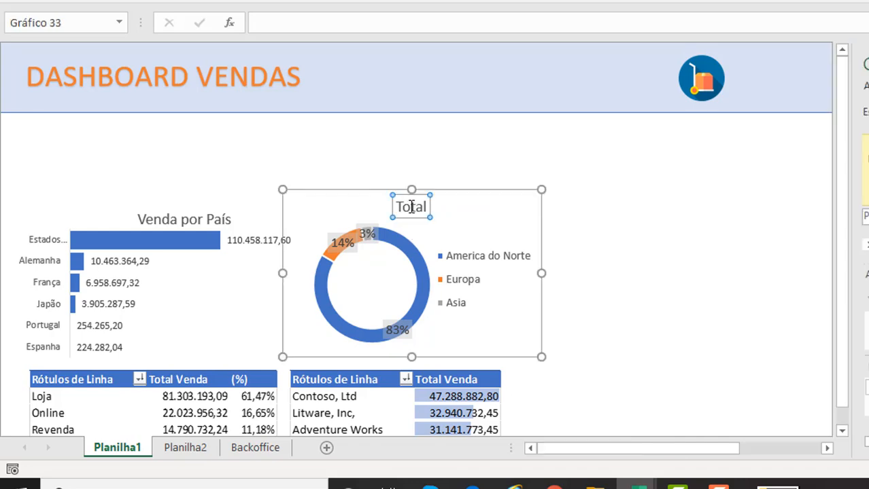
double_click(410, 206)
type("Venda por Continente")
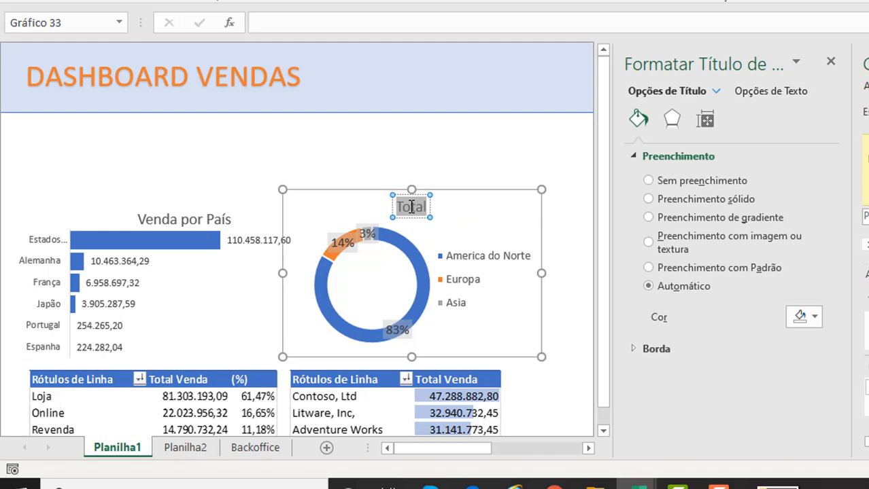
left_click(476, 174)
left_click(491, 202)
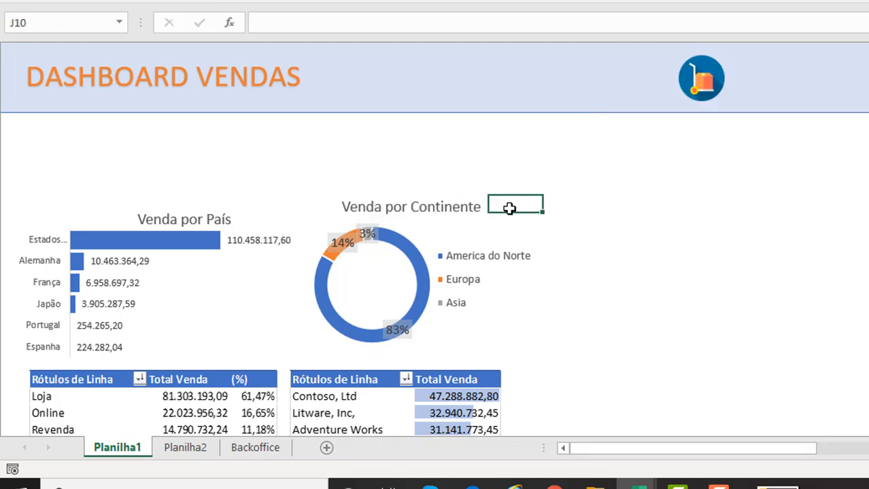
Step: Nudge the Venda por Continente chart so its title lines up with the Venda por País title
left_click(481, 200)
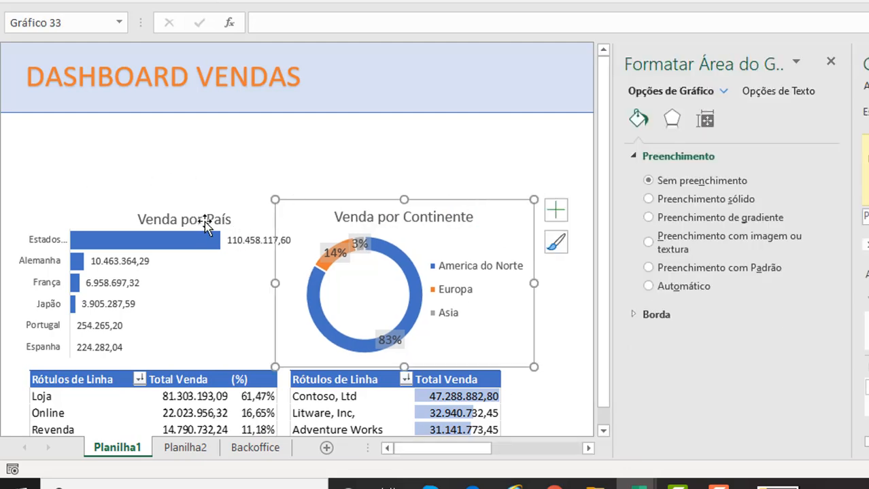
left_click_drag(277, 200, 281, 206)
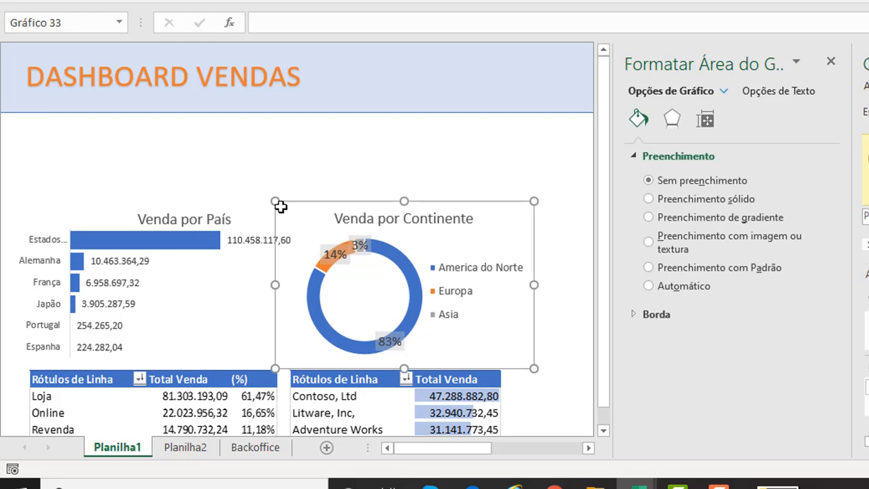
left_click(183, 151)
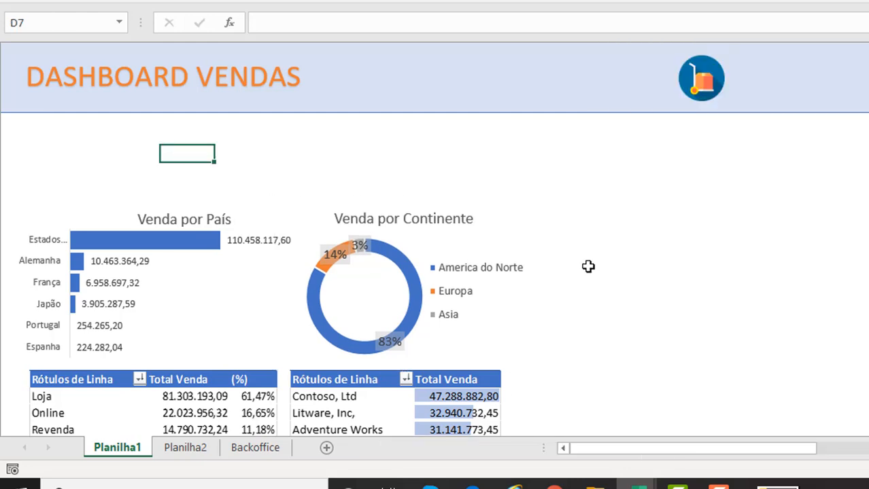
left_click_drag(474, 381, 485, 377)
left_click(755, 236)
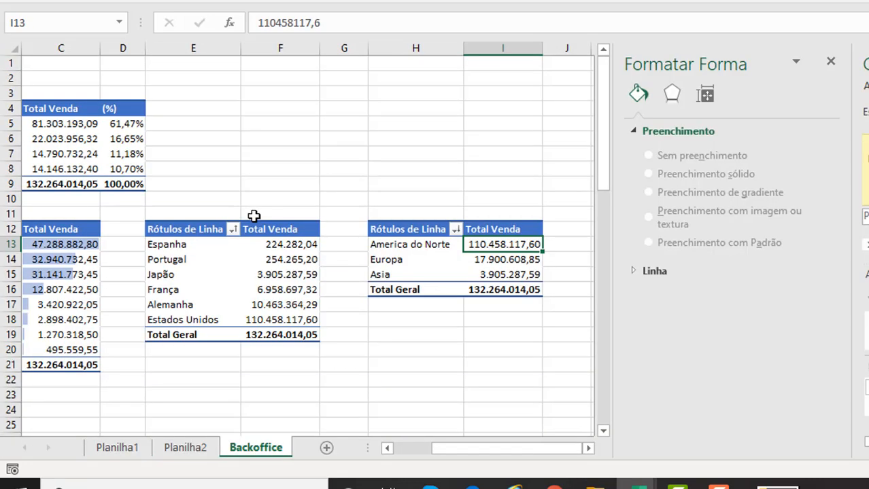
Step: Copy the continent pivot table H12:I16 on the Backoffice sheet and paste the copy at H3
left_click(287, 191)
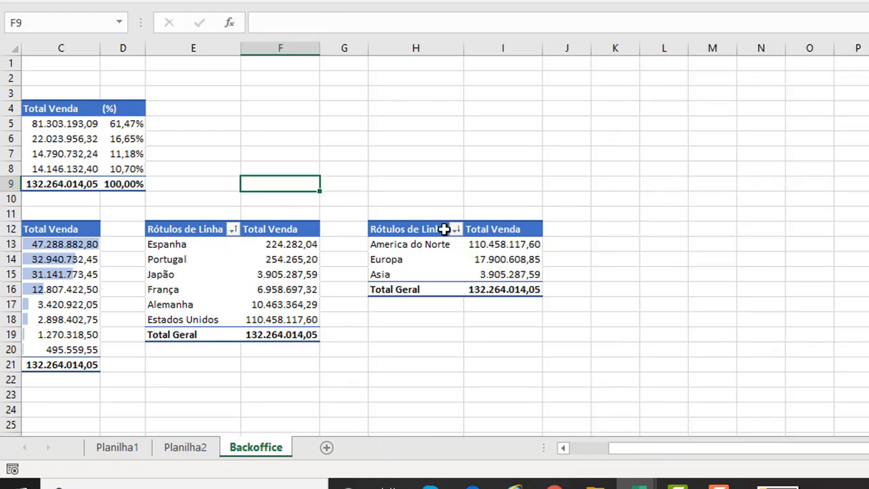
left_click_drag(422, 231, 515, 292)
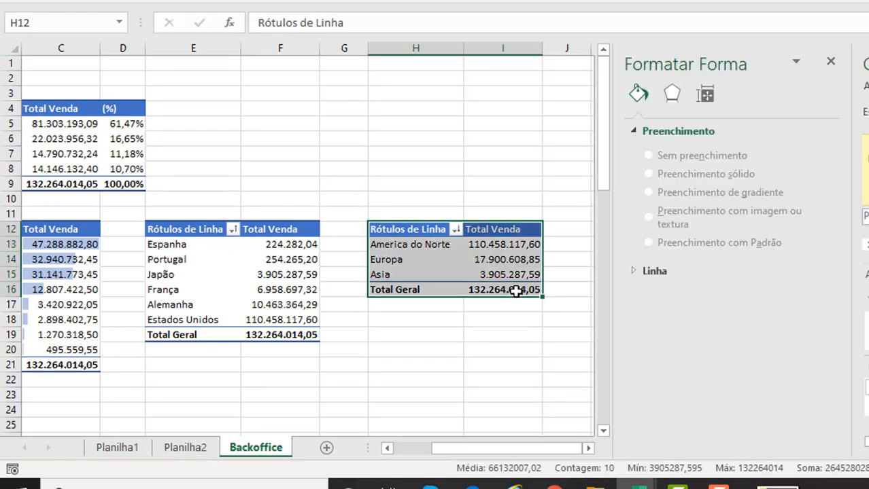
key("ctrl+c")
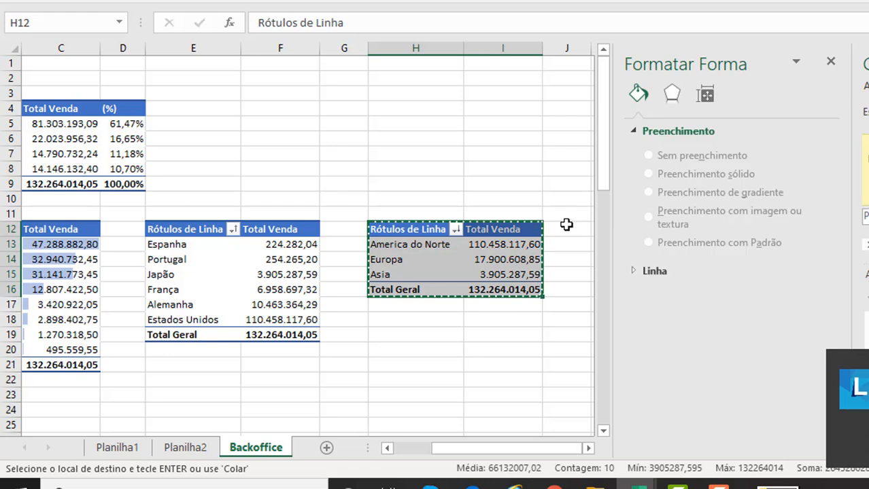
left_click(565, 227)
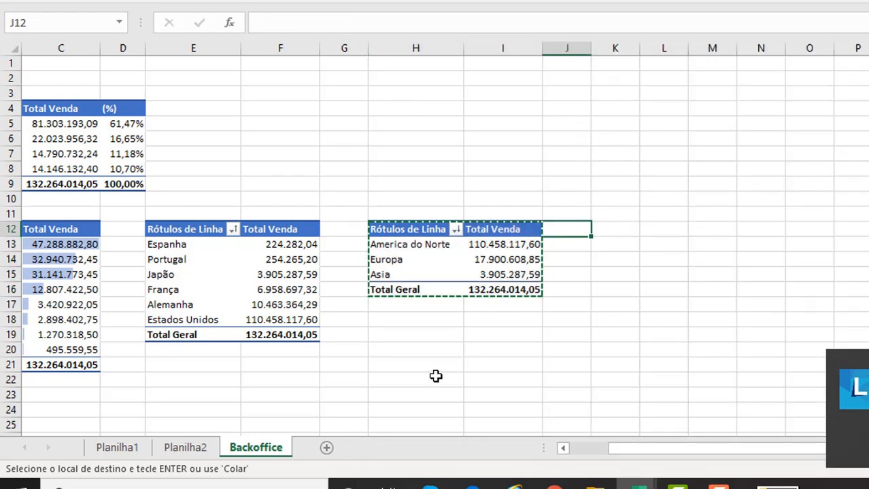
left_click(387, 93)
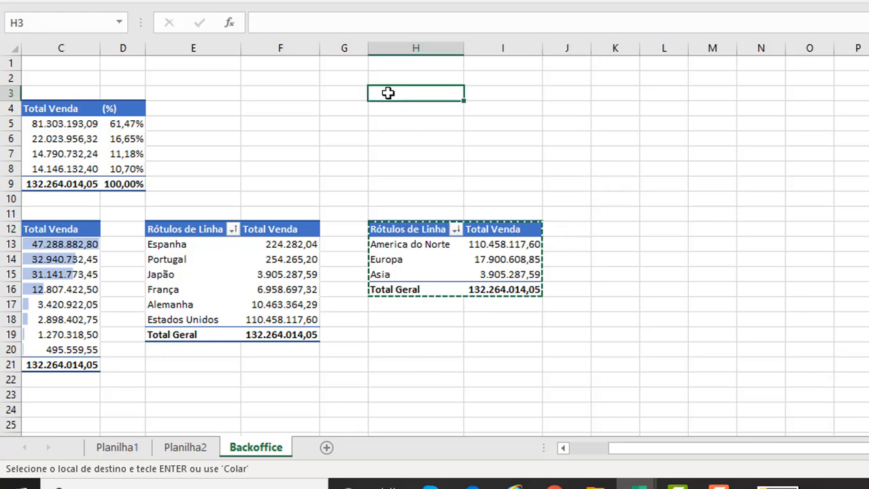
key("ctrl+v")
Step: Move the original continent pivot table down so that it starts at H18, leaving space below the copy
left_click_drag(390, 228, 526, 297)
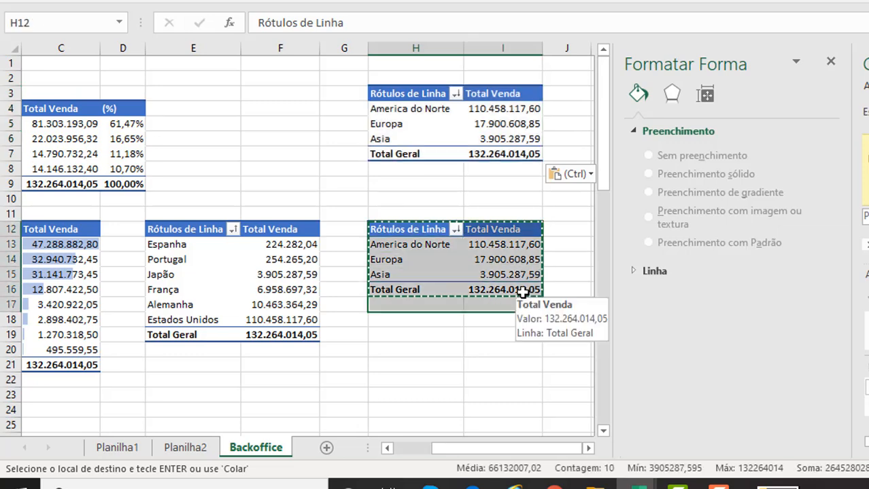
left_click_drag(504, 297, 503, 365)
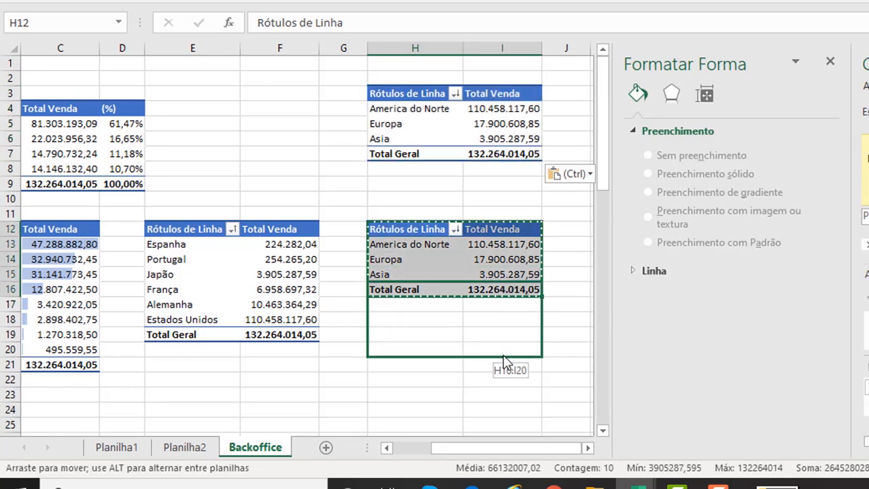
left_click_drag(368, 367, 370, 388)
Step: Dismiss the table relationship notice and remove Continente from the rows of the copied pivot table at H3
left_click(150, 121)
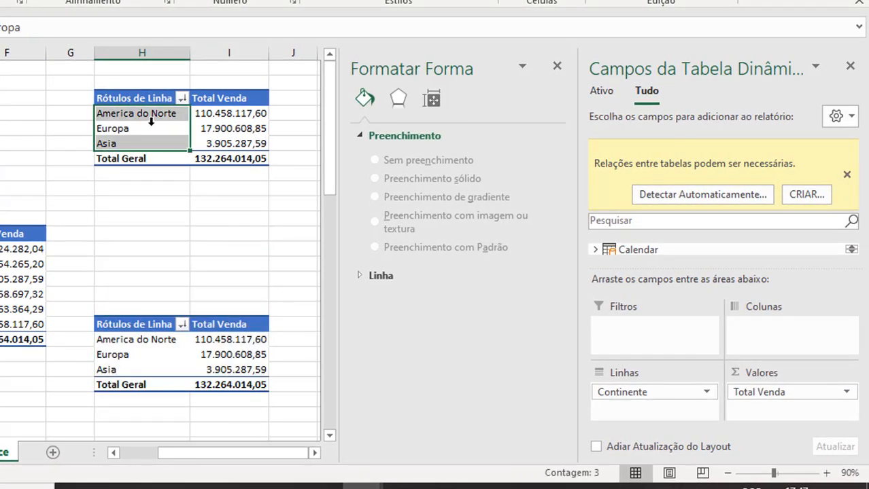
left_click(158, 117)
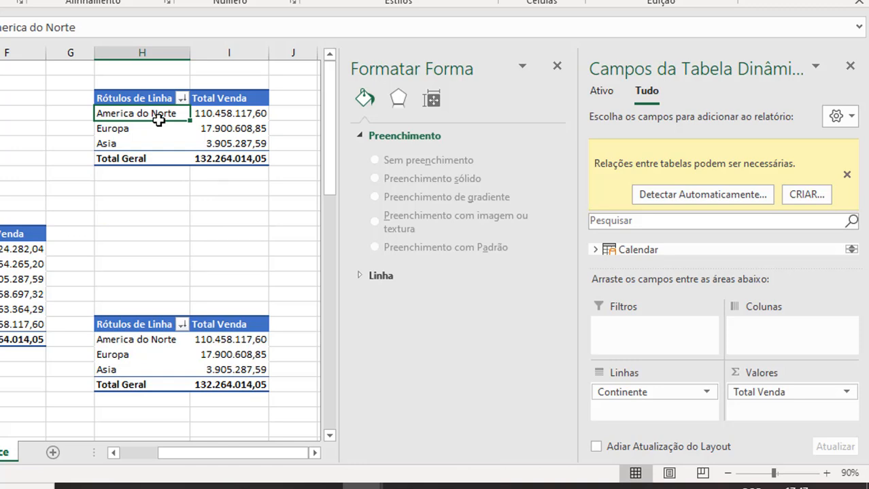
left_click(847, 175)
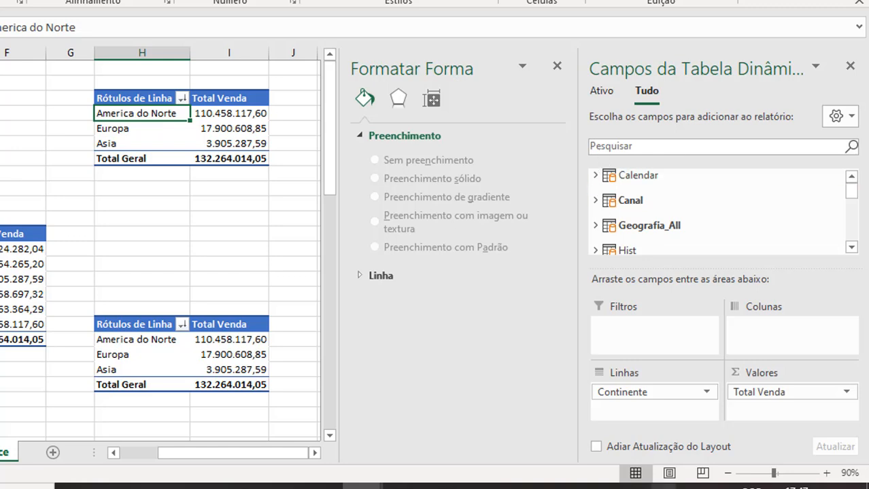
left_click_drag(622, 392, 683, 234)
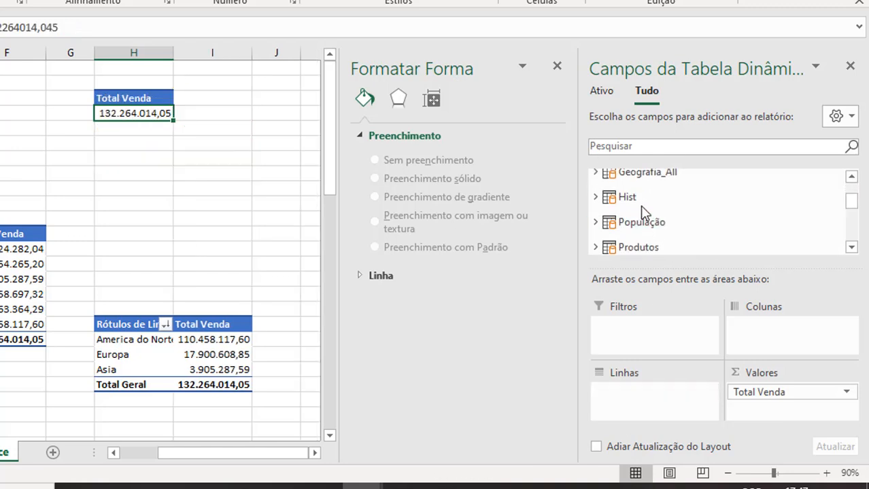
Step: Add the Month field from the Calendar table's Mais Campos to the pivot table's rows and dismiss the relationship notice
left_click_drag(849, 200, 852, 185)
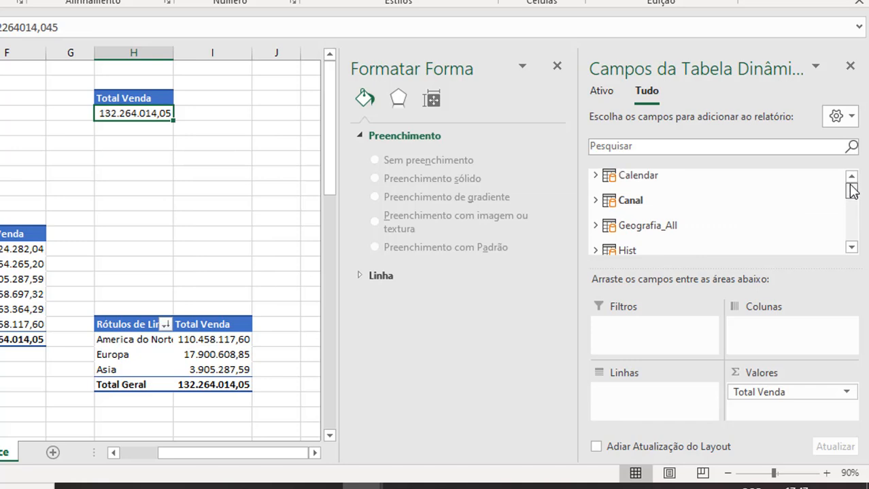
left_click(597, 176)
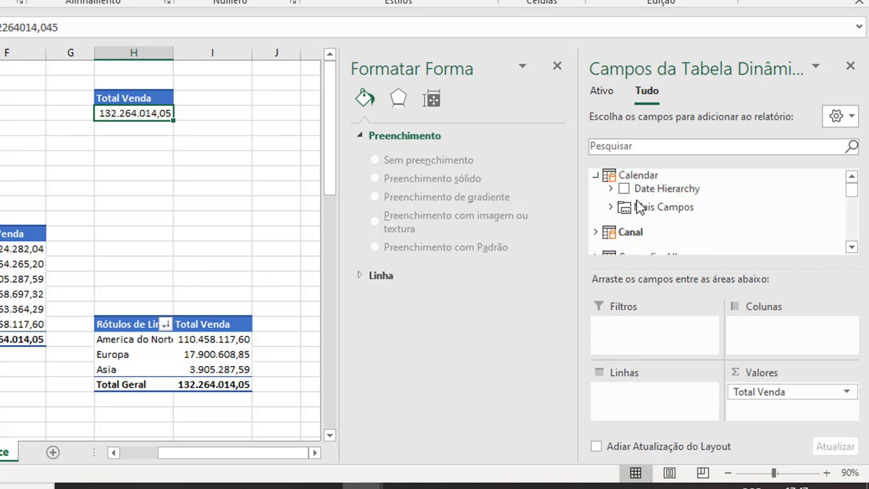
left_click(612, 207)
left_click_drag(661, 245, 644, 408)
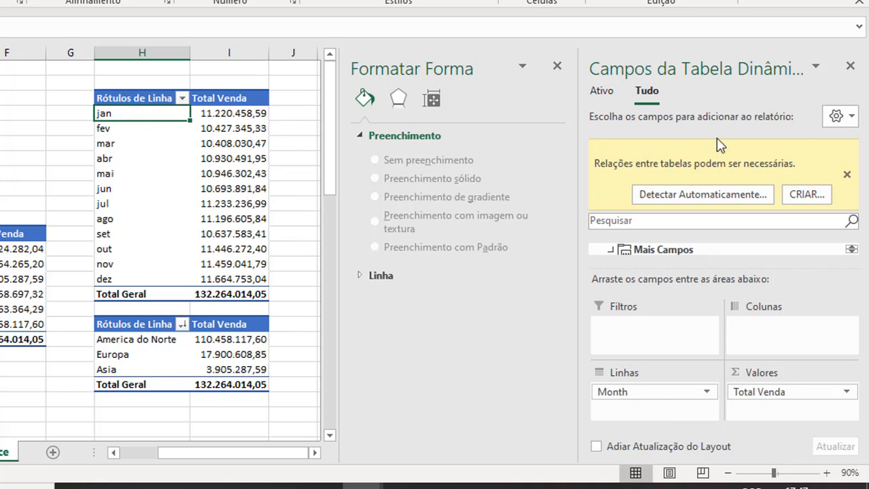
left_click(847, 174)
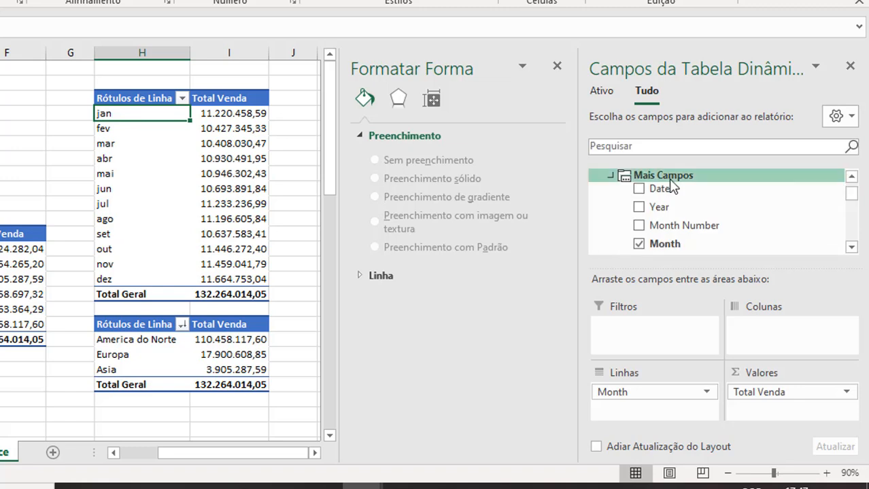
Step: Try to add the Total_Venda_YoY measure from the Canal table to the month pivot table's values, and dismiss the error message
left_click(610, 178)
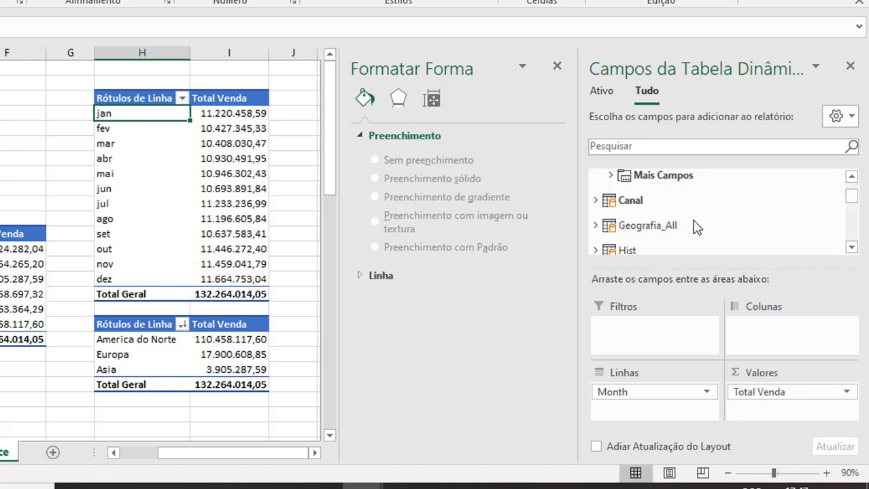
left_click(595, 202)
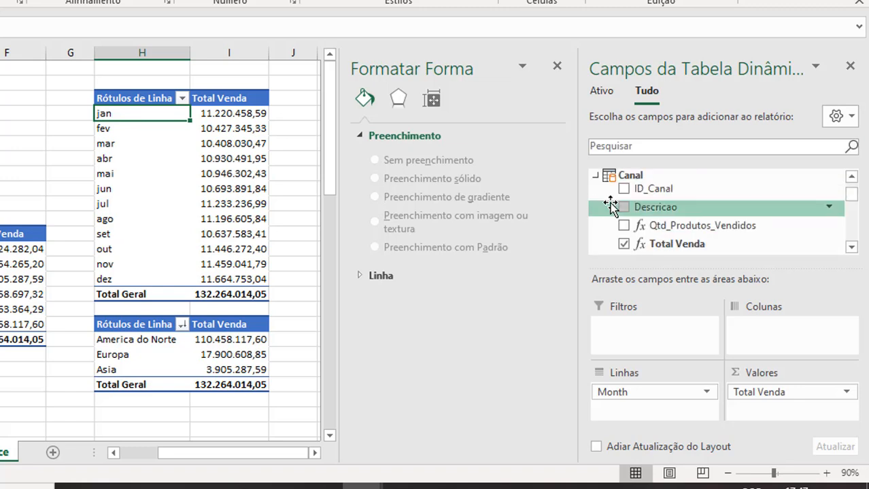
left_click(852, 248)
left_click(852, 248)
left_click(852, 249)
left_click(852, 249)
left_click(851, 249)
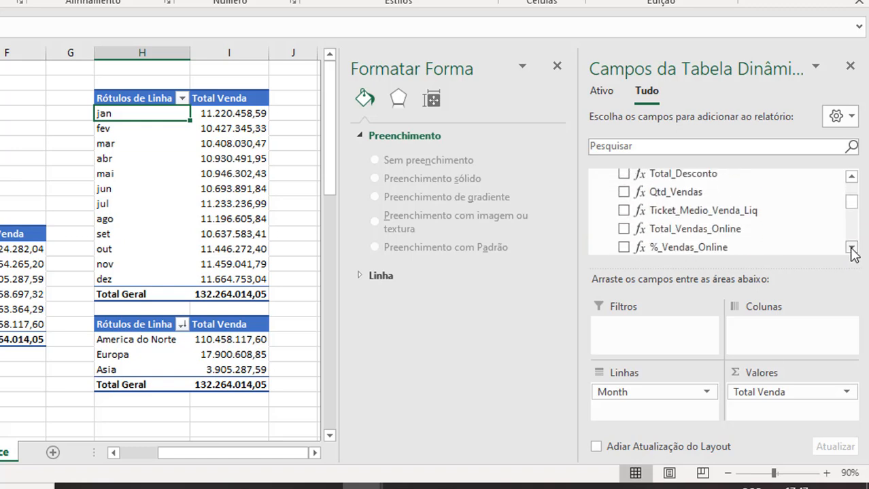
left_click(851, 249)
left_click(852, 249)
left_click(852, 249)
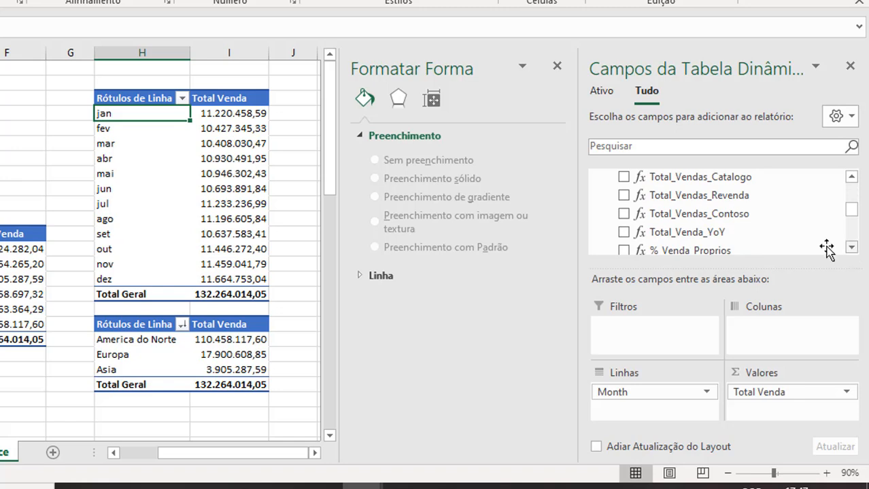
left_click_drag(698, 234, 804, 407)
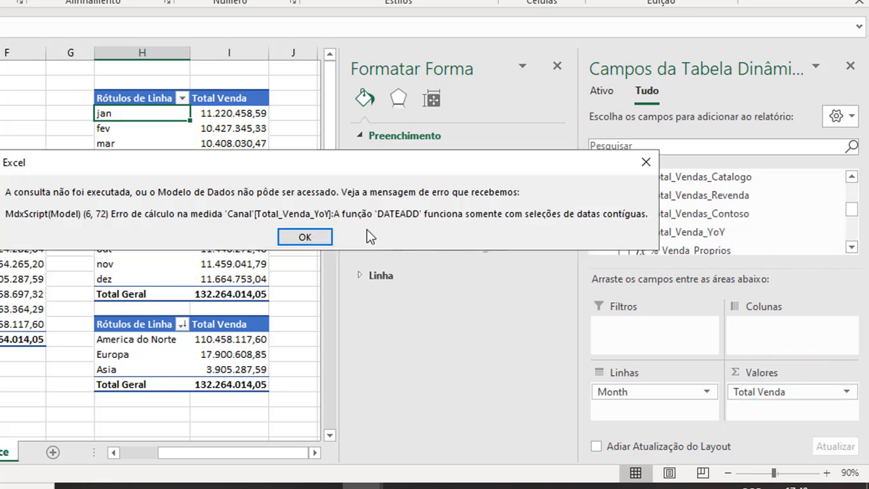
left_click(304, 238)
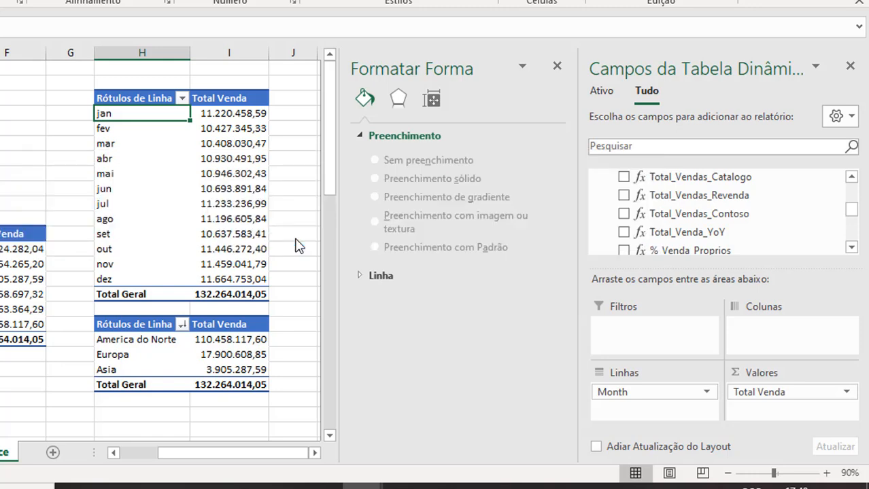
Step: Insert a slicer on the month pivot table for the Year level of the Calendar table's Date Hierarchy
left_click(175, 161)
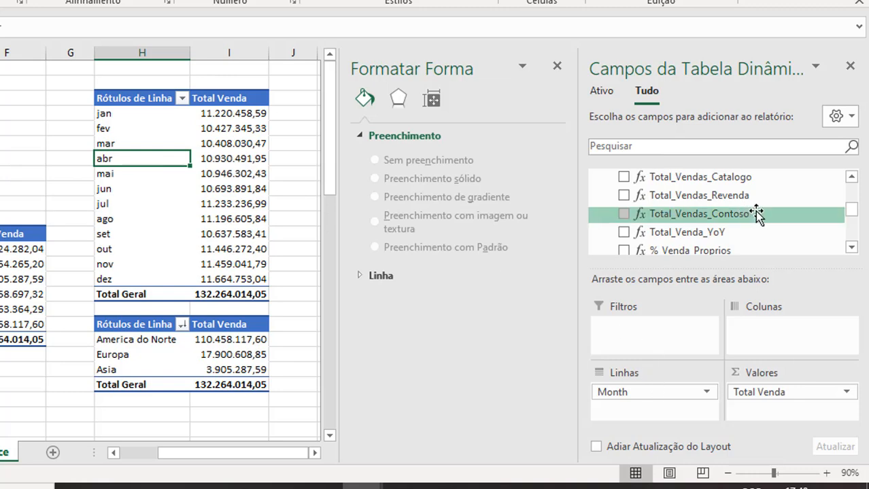
left_click_drag(852, 215, 855, 195)
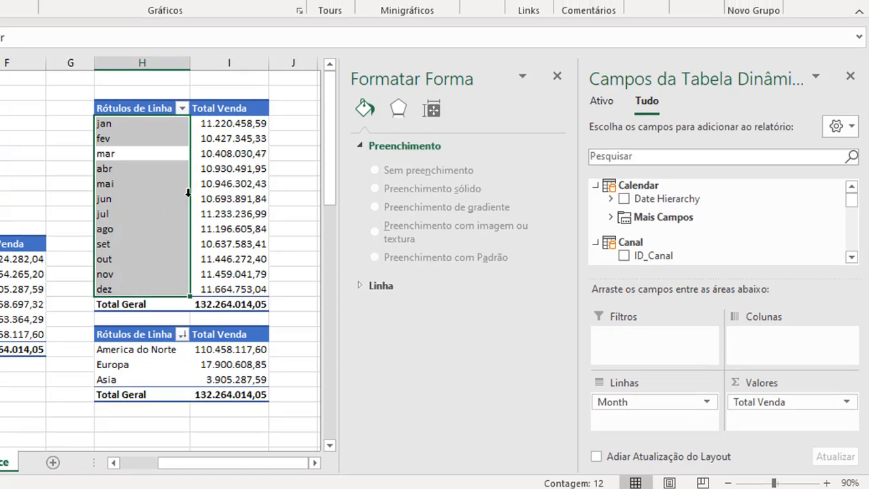
left_click(629, 43)
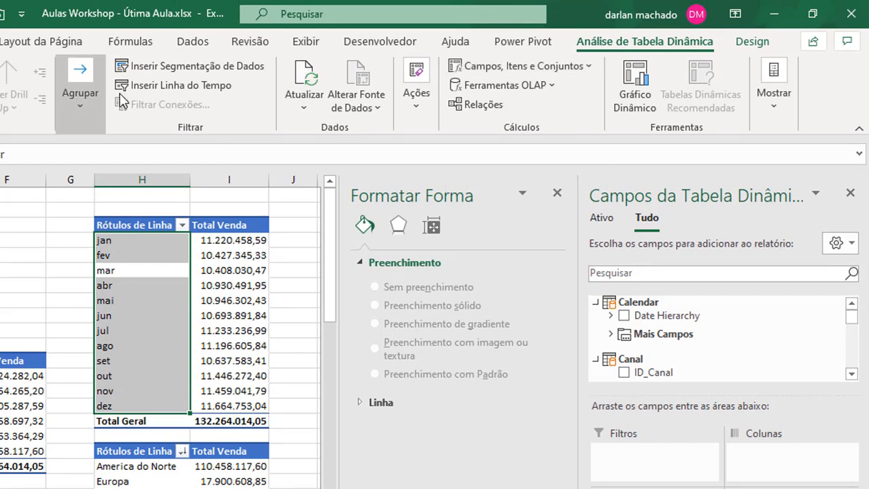
left_click(178, 68)
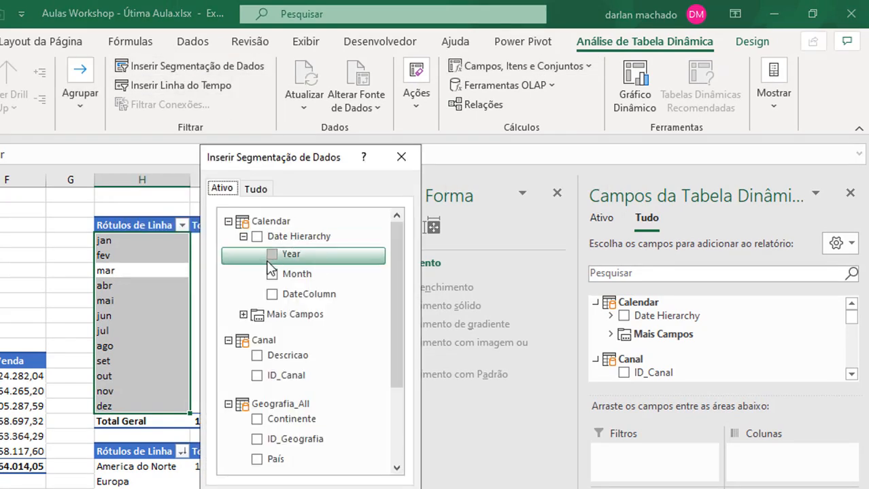
left_click(271, 256)
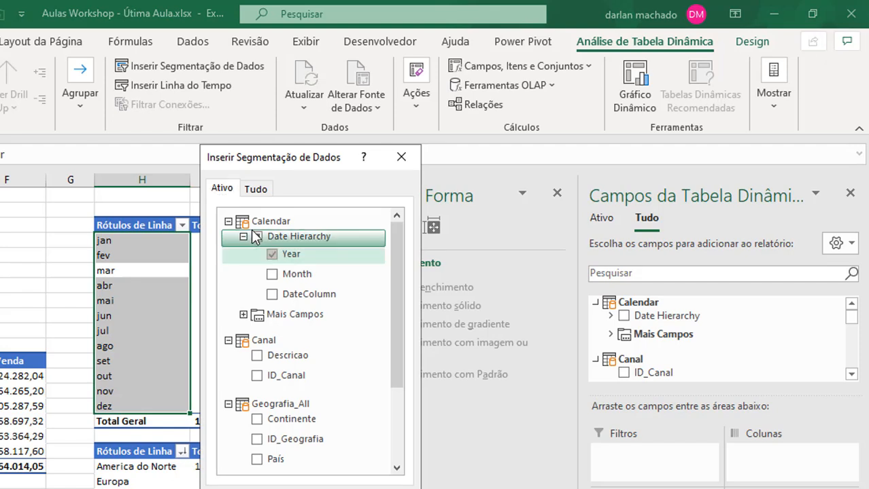
key("Return")
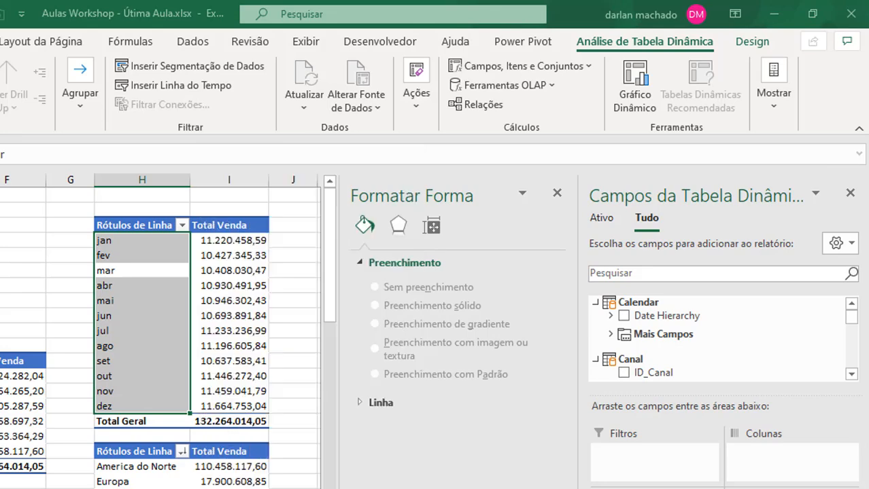
Step: Move the Year slicer to the empty columns beside the month pivot table and filter it to 2013
left_click_drag(2, 294, 516, 232)
left_click_drag(543, 298, 556, 324)
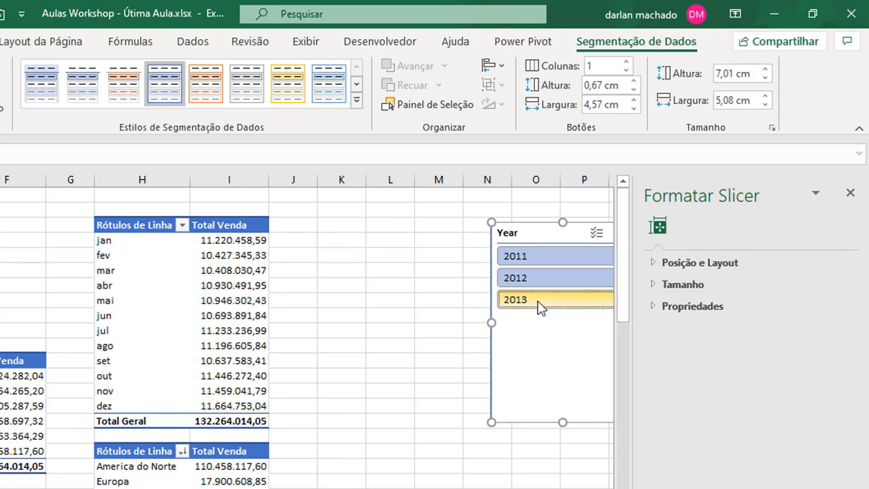
left_click(539, 308)
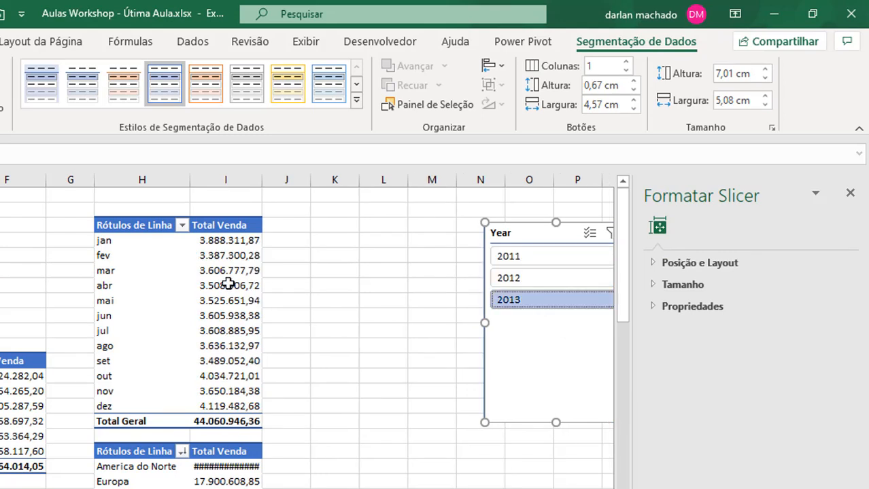
Step: Dismiss the table relationship notice and add the Total_Venda_YoY measure to the month pivot table's values
left_click(173, 265)
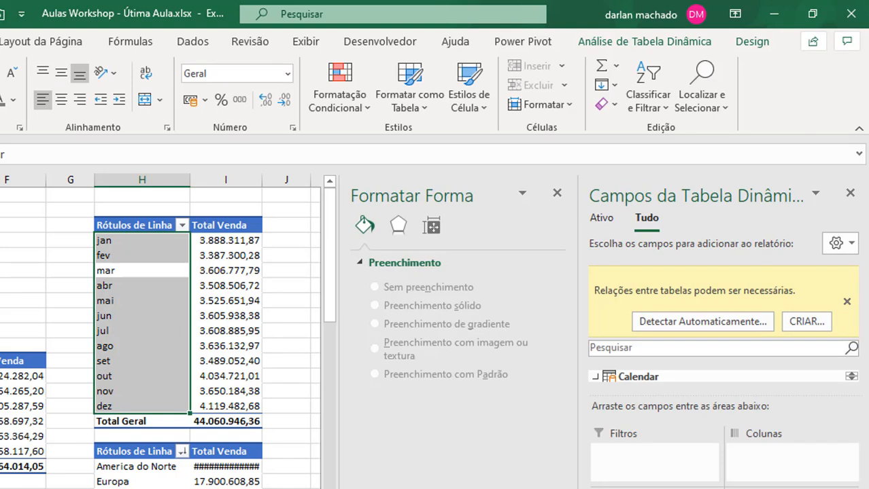
left_click(846, 302)
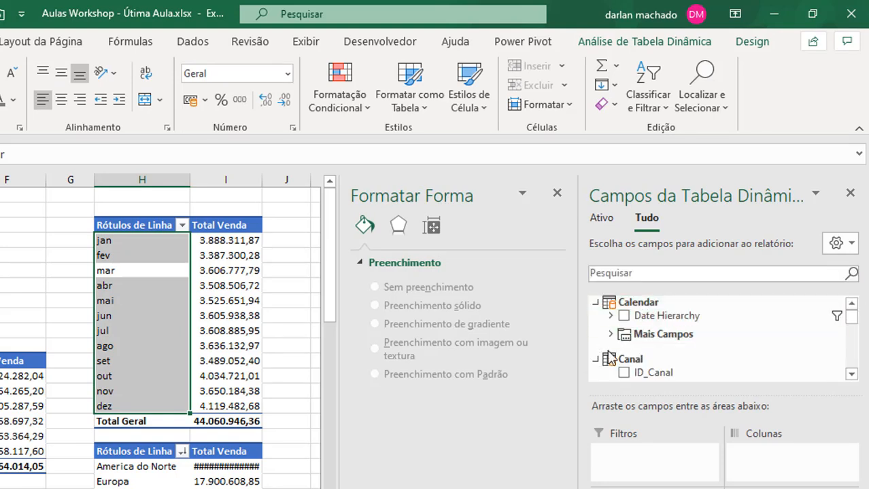
left_click_drag(851, 317, 858, 343)
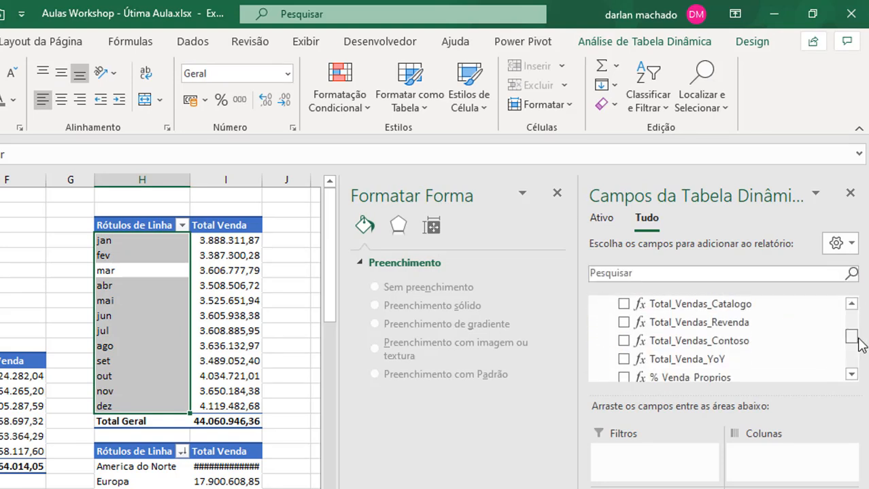
left_click_drag(711, 359, 741, 488)
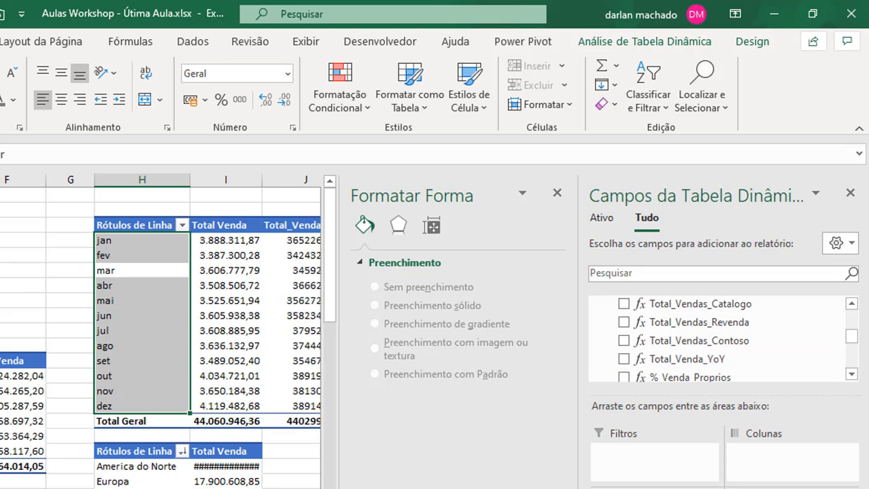
left_click(247, 203)
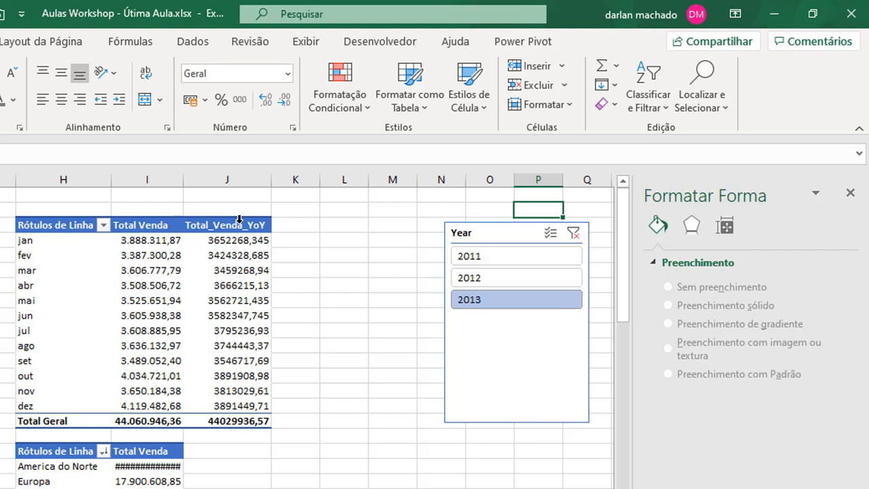
Step: Rename the Total_Venda_YoY value field to Venda Ano Anterior and format it as Número with two decimals and a thousands separator
left_click(240, 218)
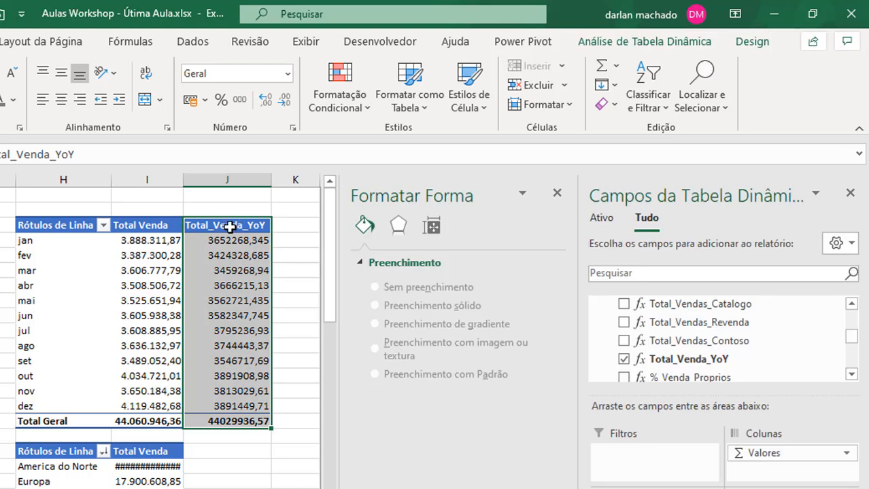
left_click(556, 193)
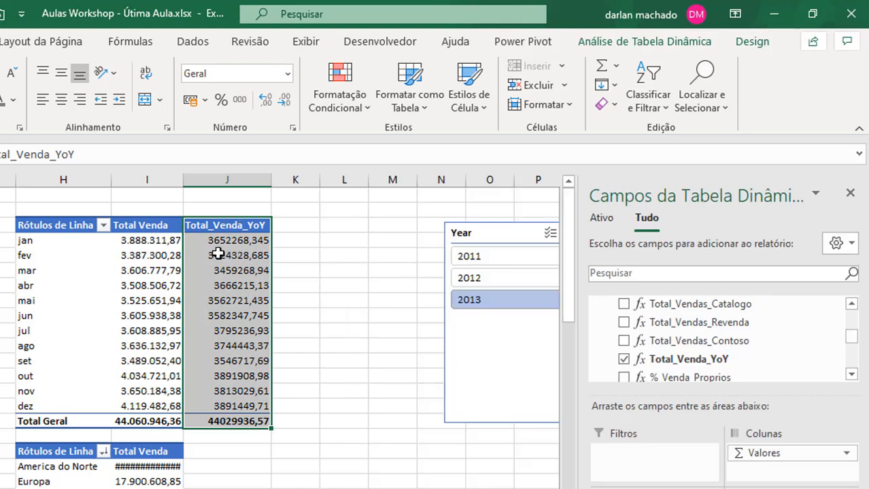
double_click(212, 225)
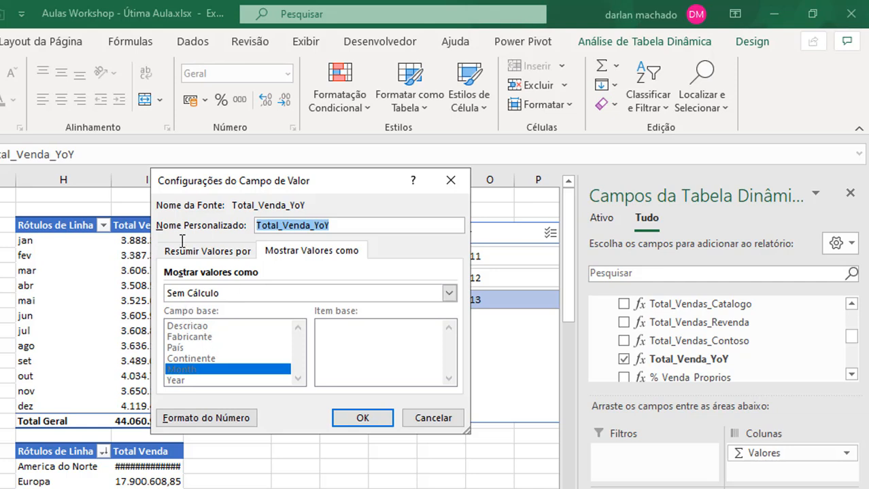
type("Venda Ano Anterior")
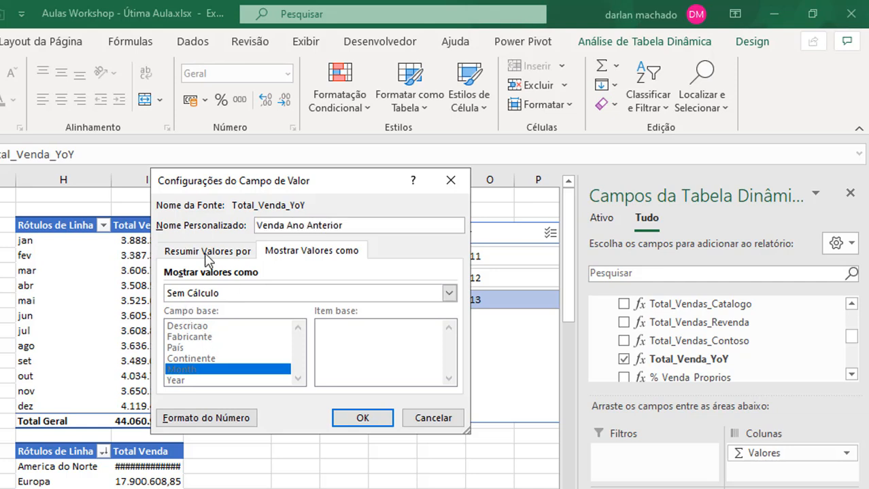
left_click(193, 420)
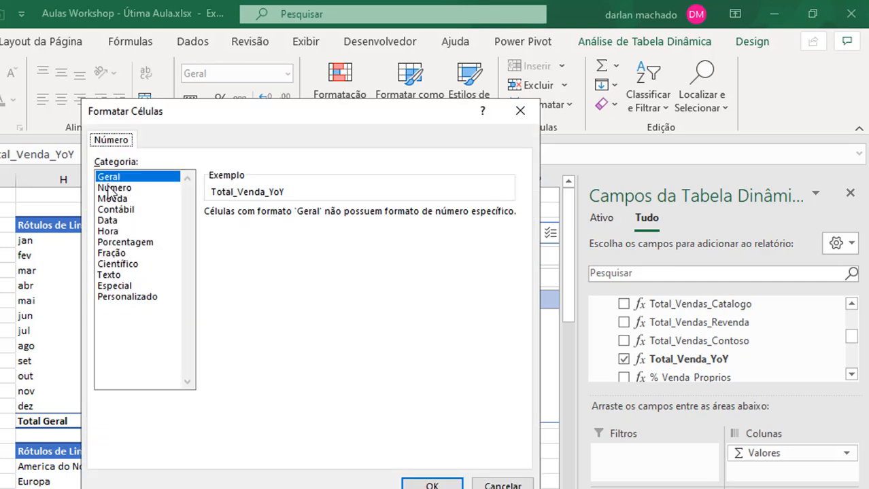
left_click(110, 191)
left_click(223, 236)
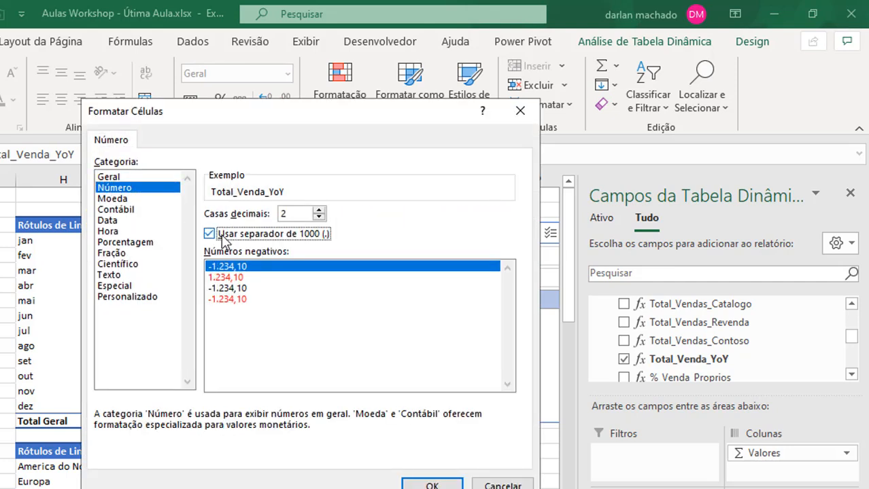
left_click(431, 485)
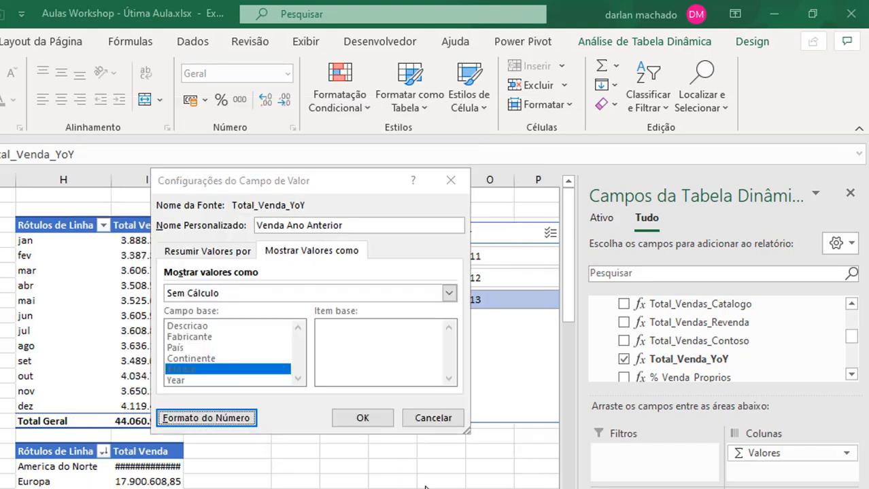
left_click(361, 417)
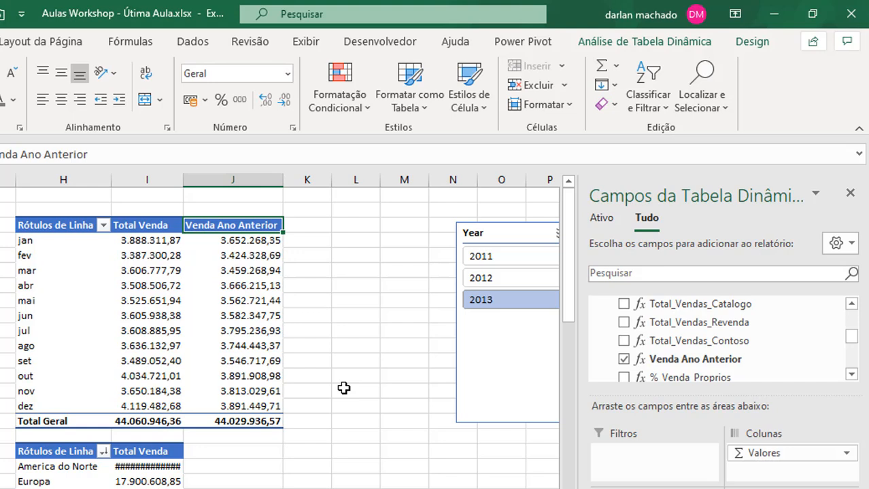
Step: Rename the month pivot table's Total Venda value field to Venda Ano Atual
double_click(139, 225)
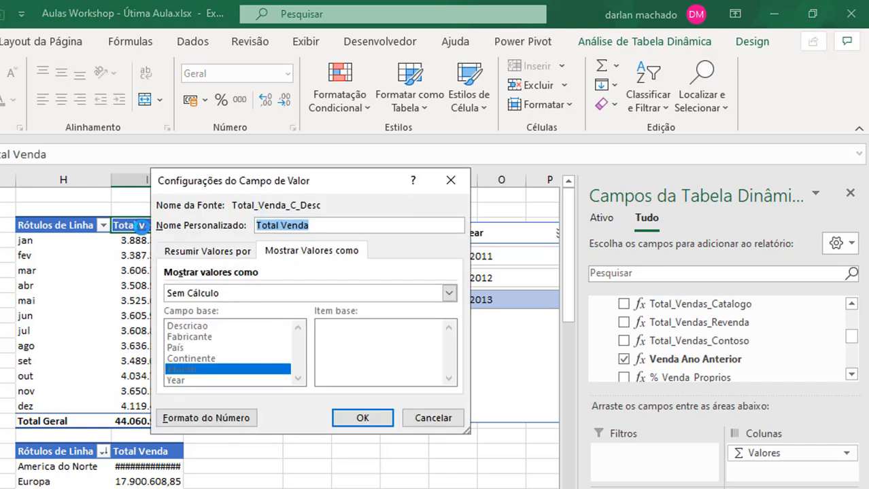
type("Venda Ano Atual")
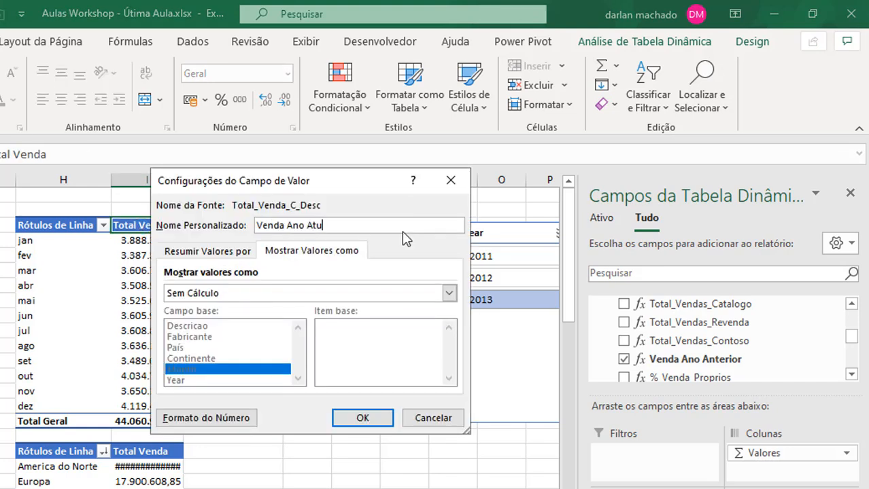
key("Return")
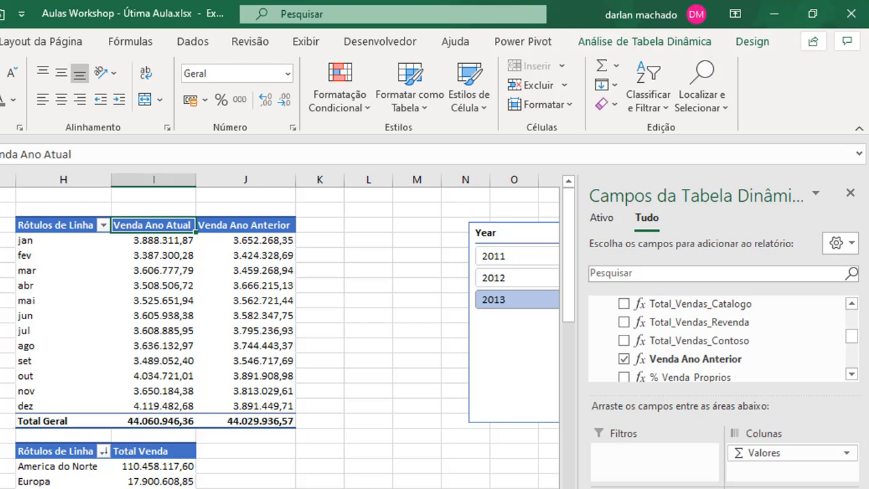
Step: Insert a 2D clustered column pivot chart from the month pivot table and reposition it on the Backoffice sheet
left_click(140, 301)
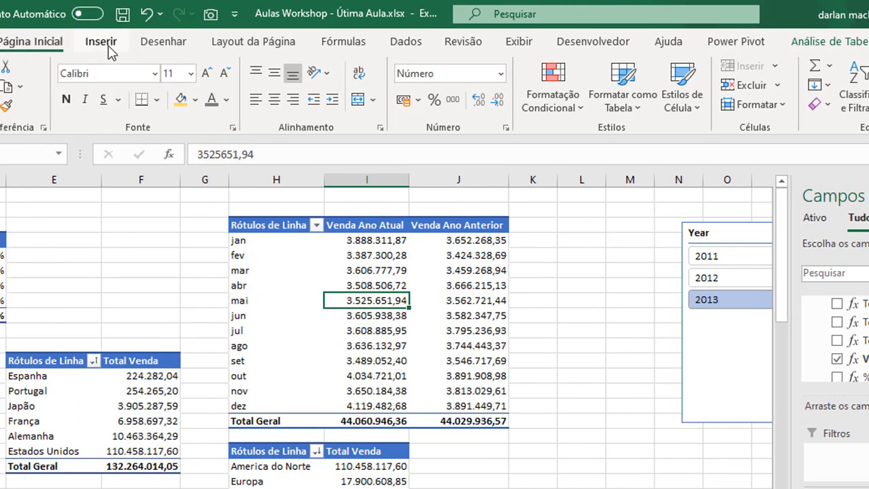
left_click(102, 42)
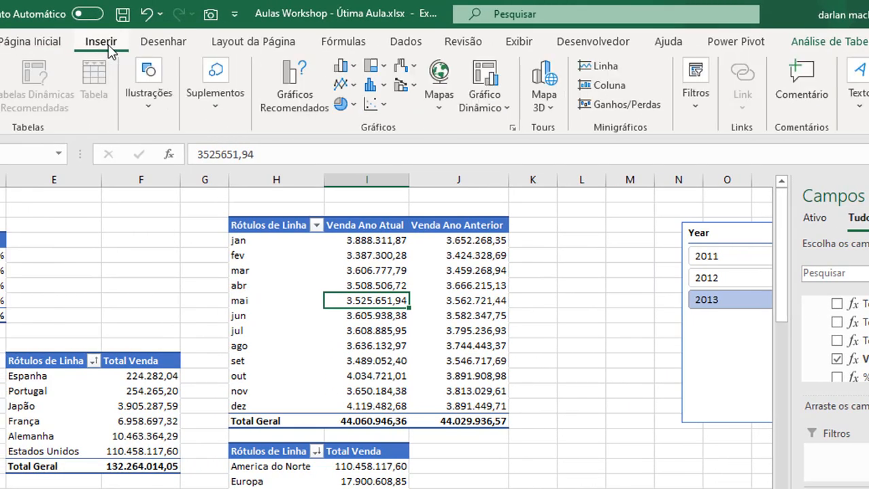
left_click(352, 68)
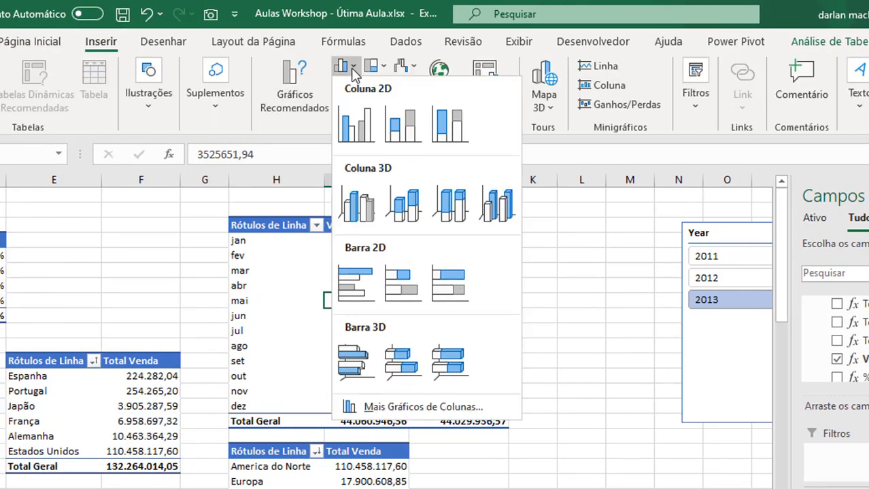
left_click(357, 130)
left_click_drag(486, 293, 577, 337)
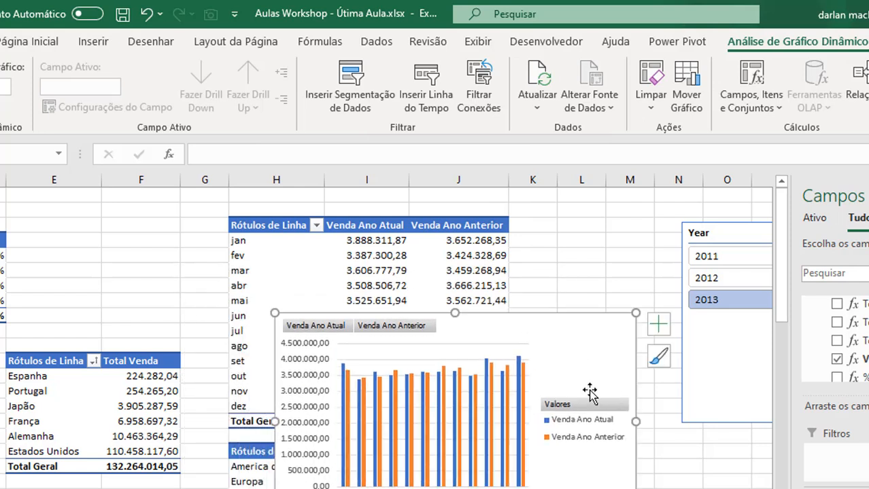
left_click_drag(555, 347, 359, 285)
left_click_drag(496, 383, 589, 383)
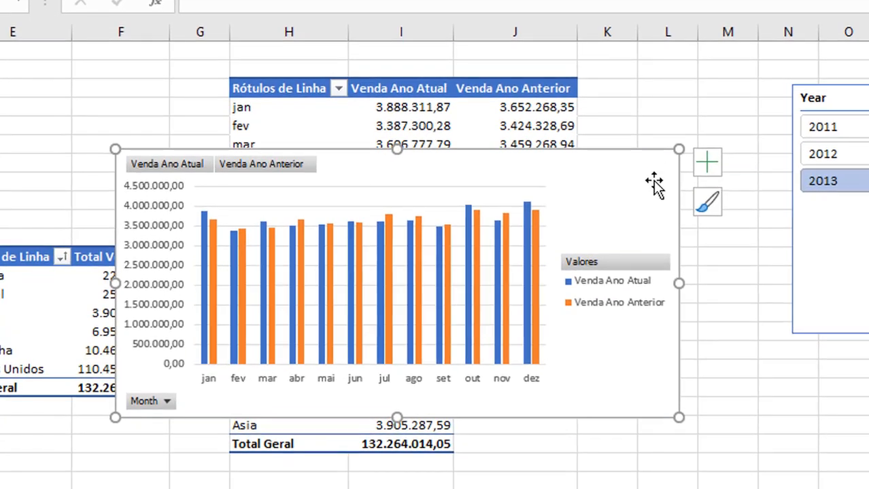
Step: Place the month chart's legend below the plot and hide all field buttons on the chart
left_click(708, 164)
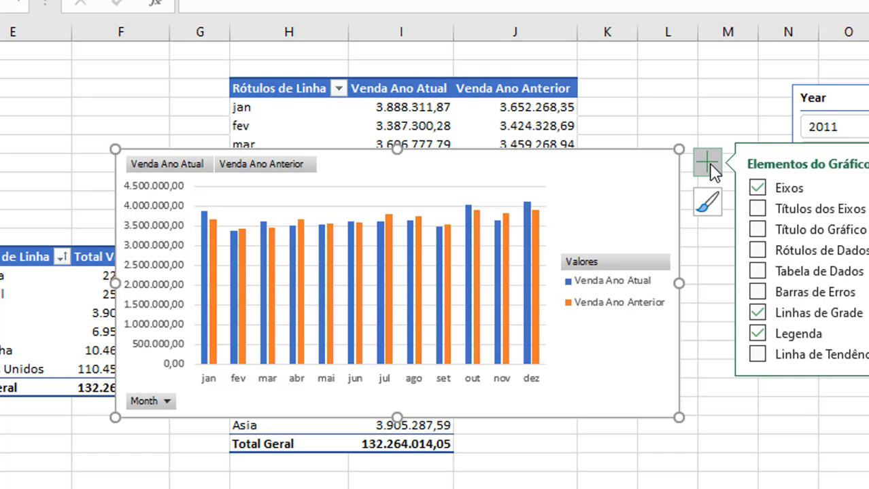
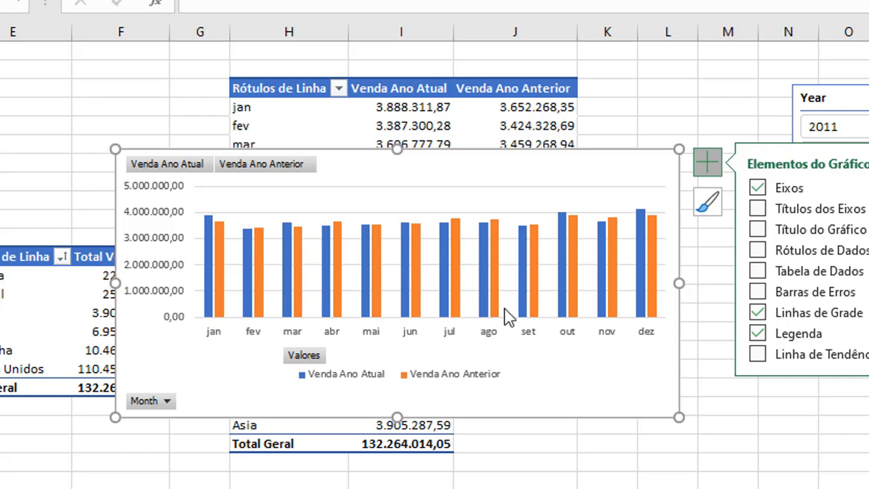
right_click(299, 362)
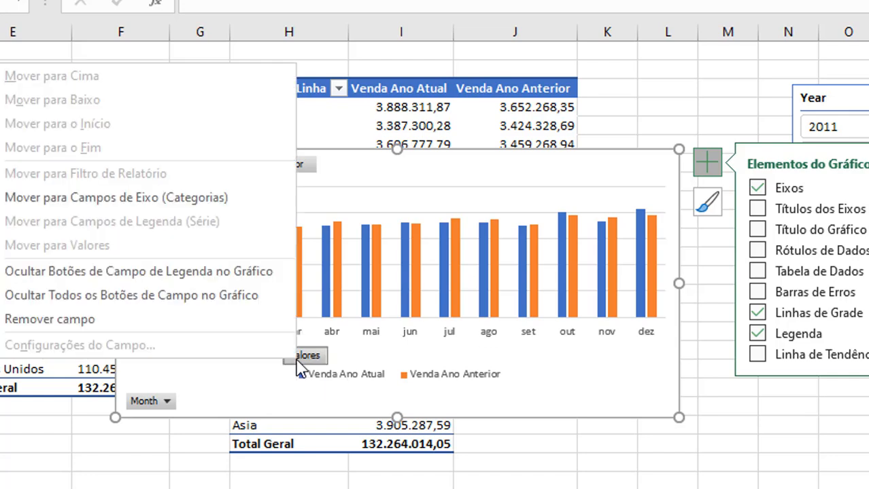
left_click(129, 297)
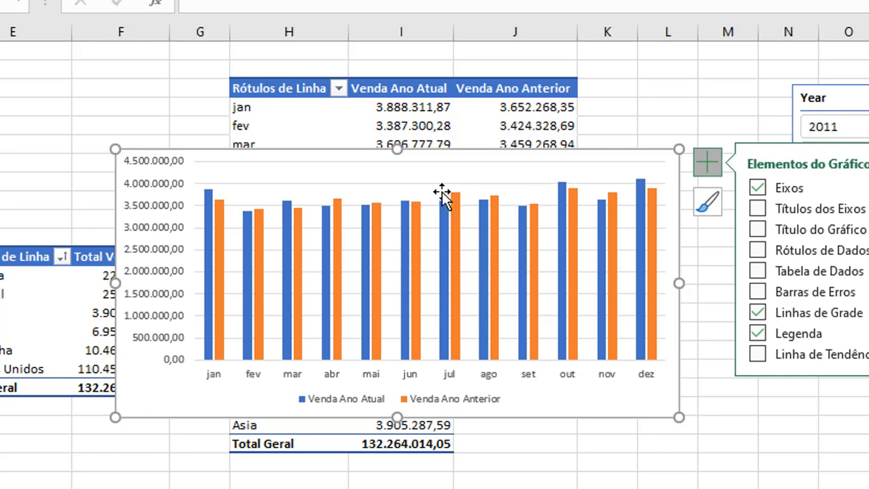
Step: Delete the horizontal gridlines from the month chart
left_click(430, 184)
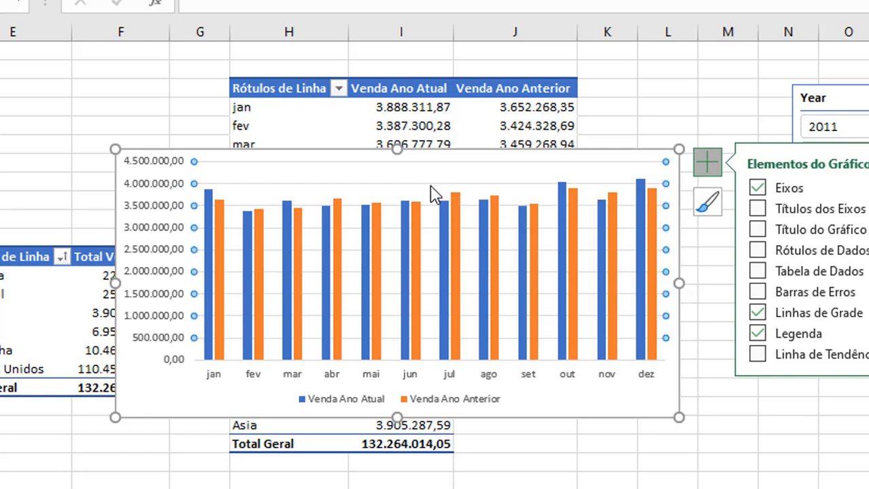
key("Delete")
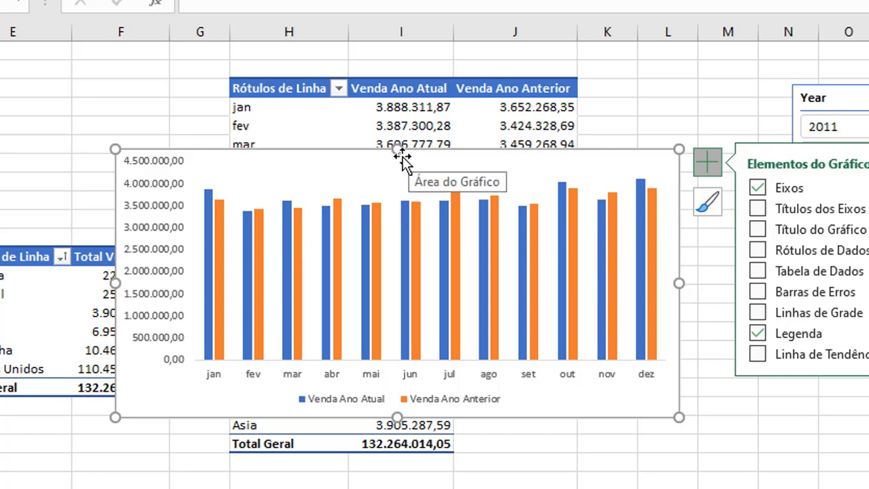
mouse_move(343, 280)
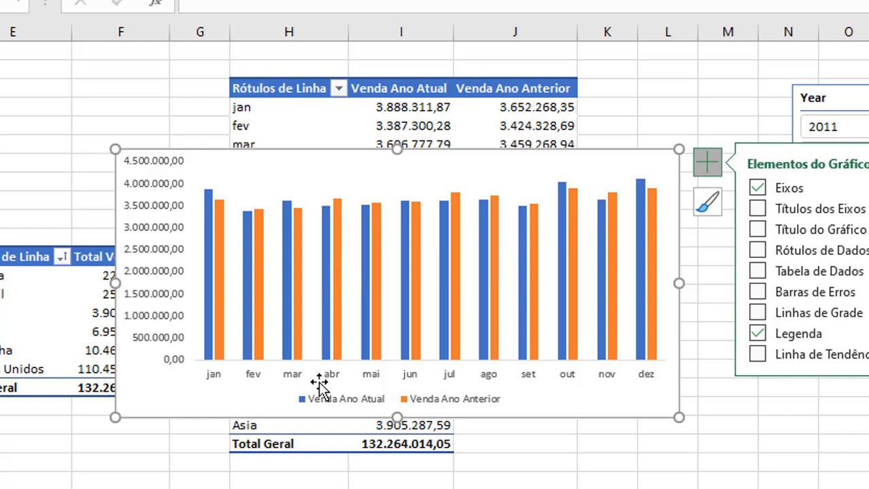
left_click_drag(448, 165, 489, 260)
key("ctrl+z")
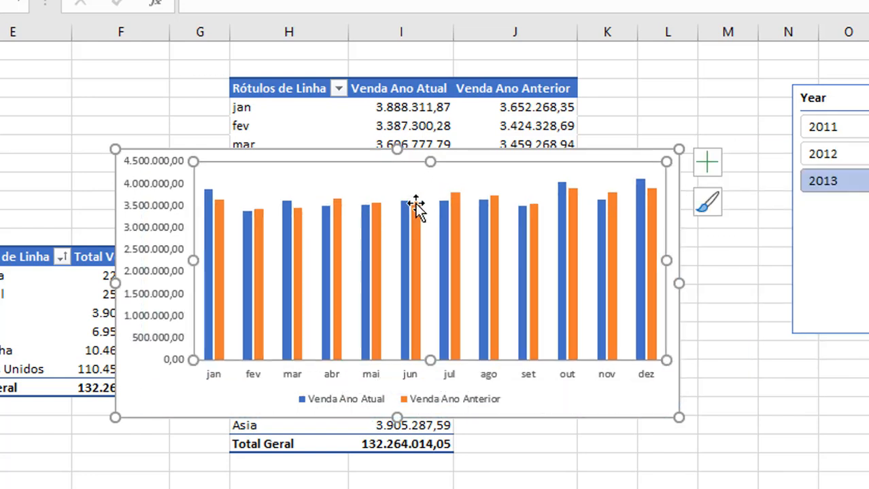
Step: Move the chart down off the month pivot table's upper rows and place Venda Ano Anterior before Venda Ano Atual in the pivot values
double_click(327, 160)
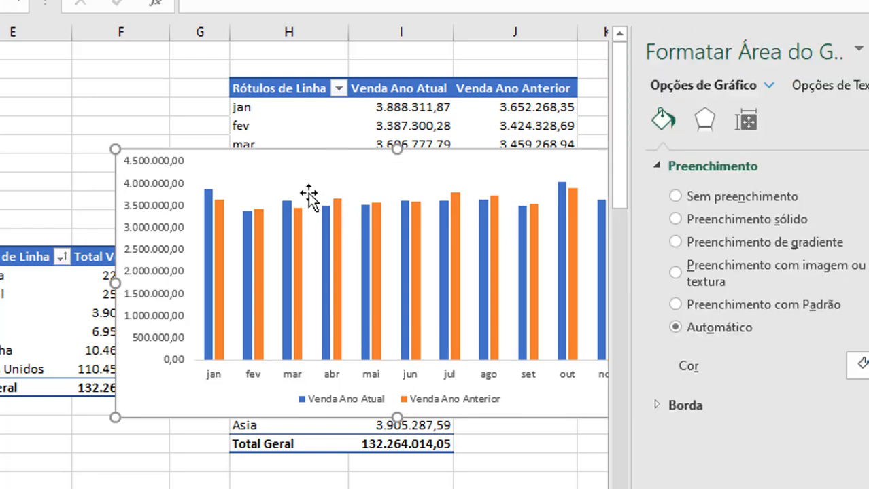
left_click_drag(272, 149, 287, 229)
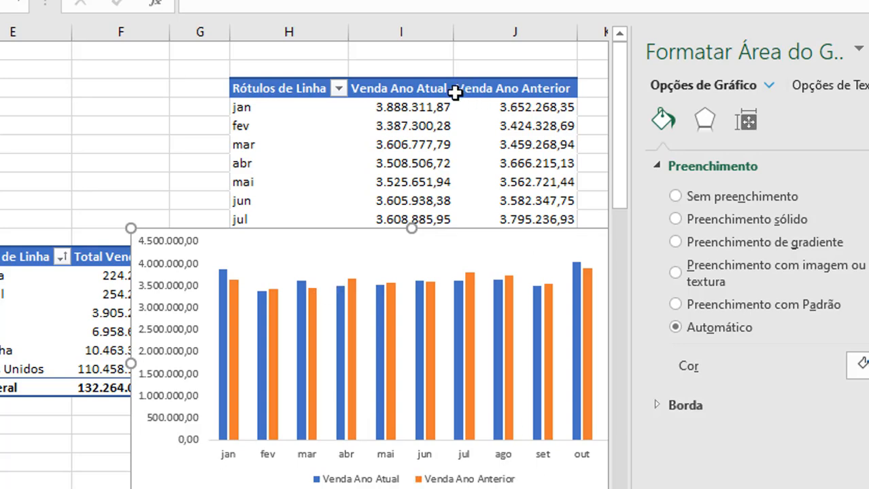
left_click(417, 88)
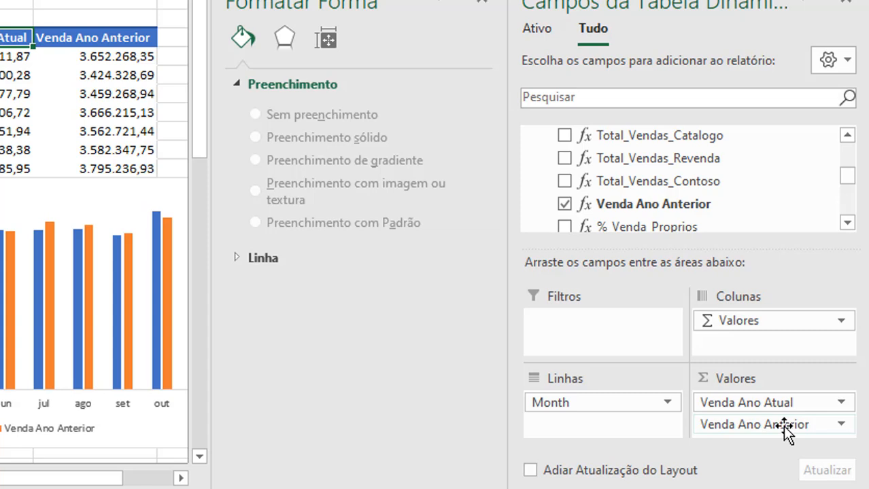
left_click_drag(782, 427, 782, 401)
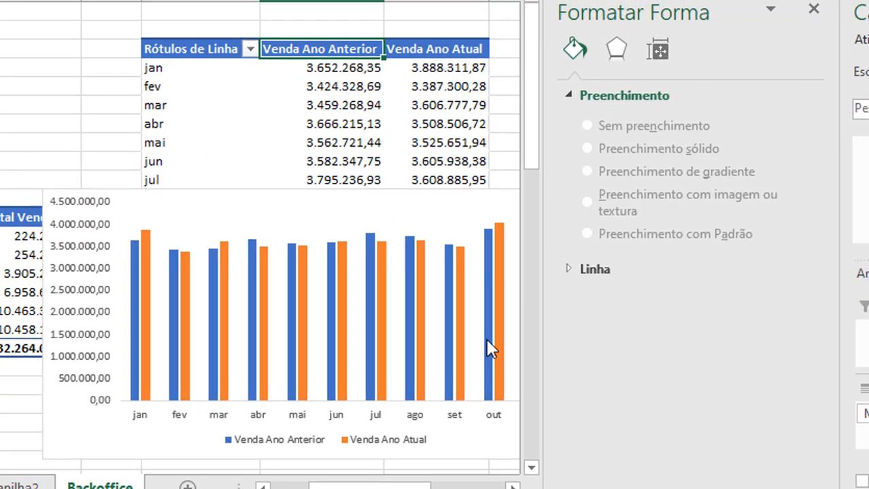
Step: Enlarge the month chart from its upper-left corner and close the chart formatting pane
left_click(46, 195)
left_click_drag(24, 158, 0, 107)
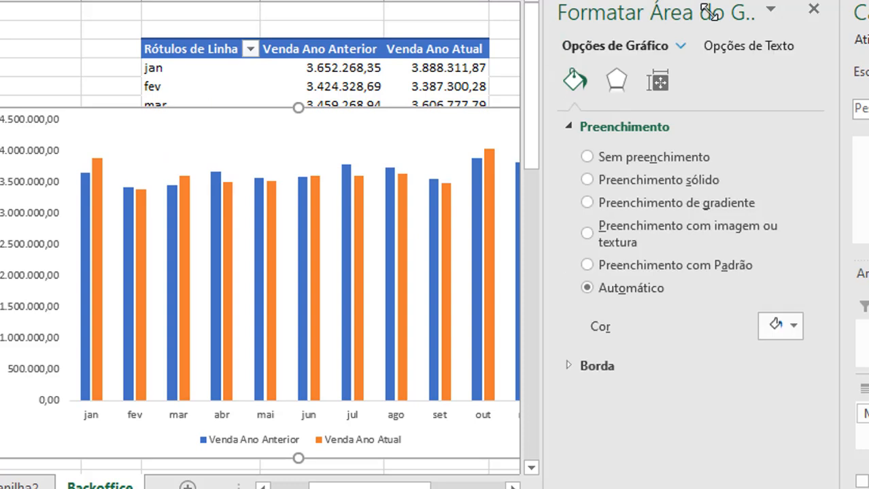
left_click(815, 12)
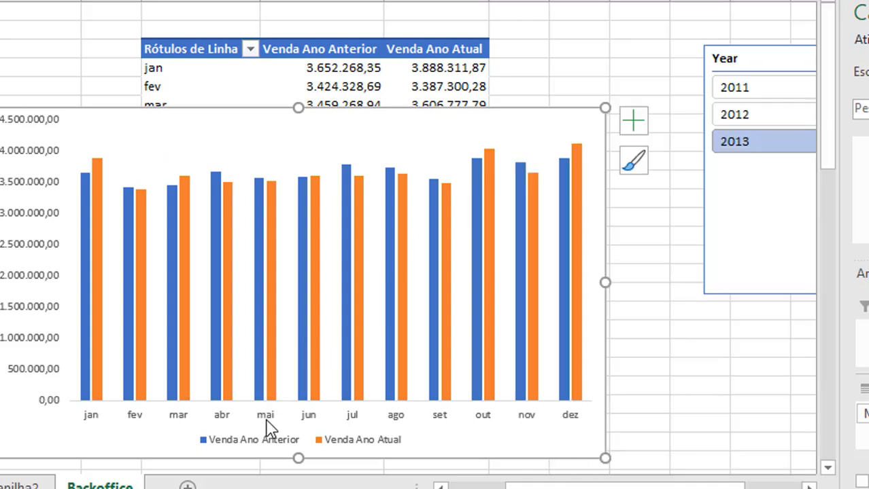
Step: Apply the semi-transparent light blue outlined theme shape style to the chart's Venda Ano Anterior series
left_click(217, 221)
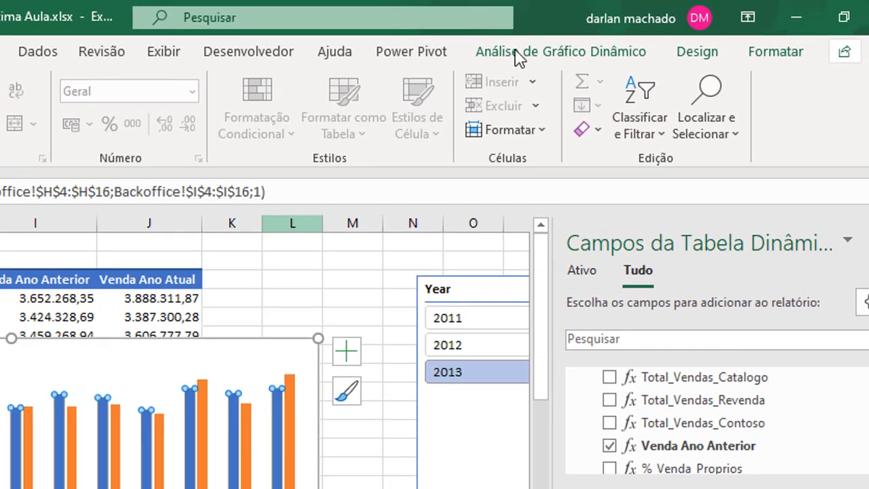
left_click(693, 55)
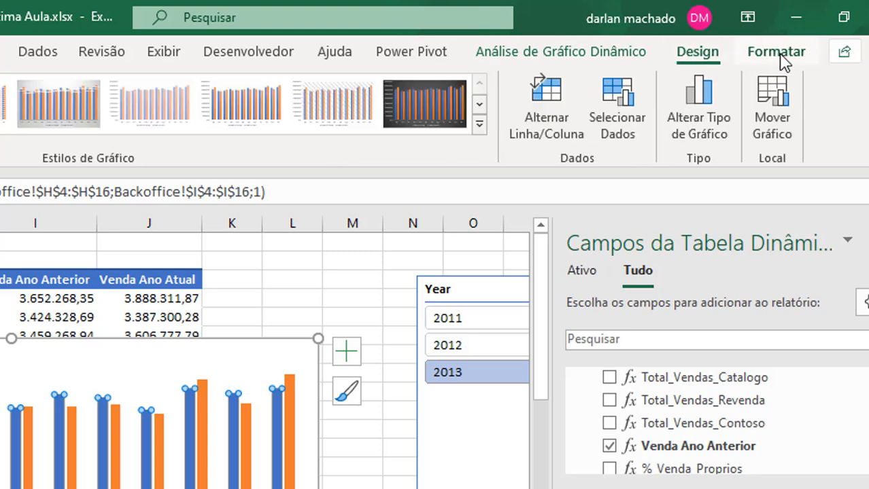
left_click(779, 60)
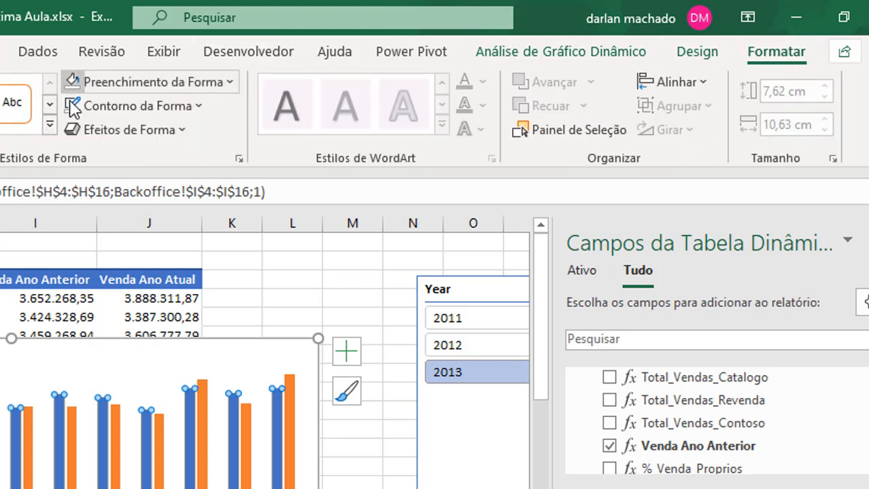
left_click(50, 128)
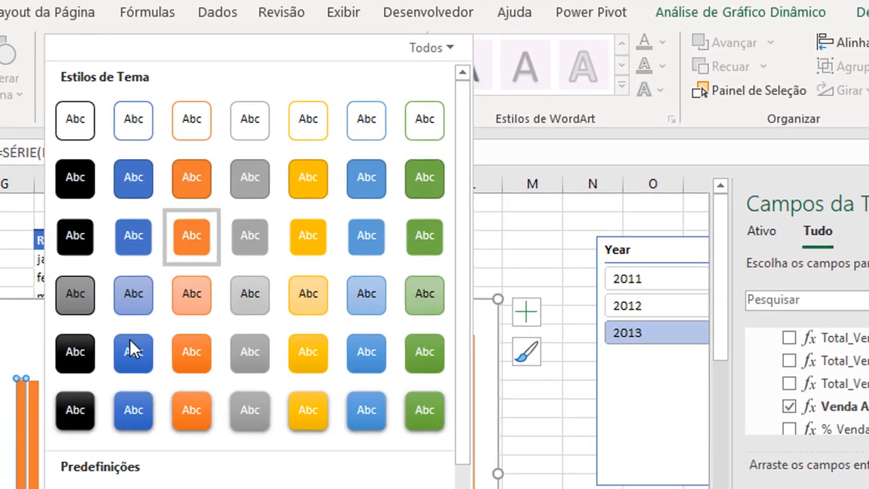
left_click(141, 294)
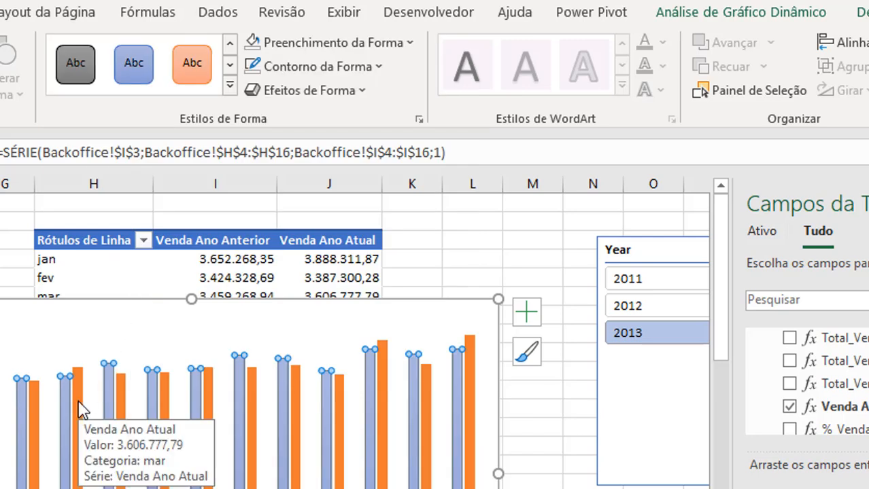
Step: Apply the solid blue theme shape style with a darker outline to the Venda Ano Atual series
left_click(81, 409)
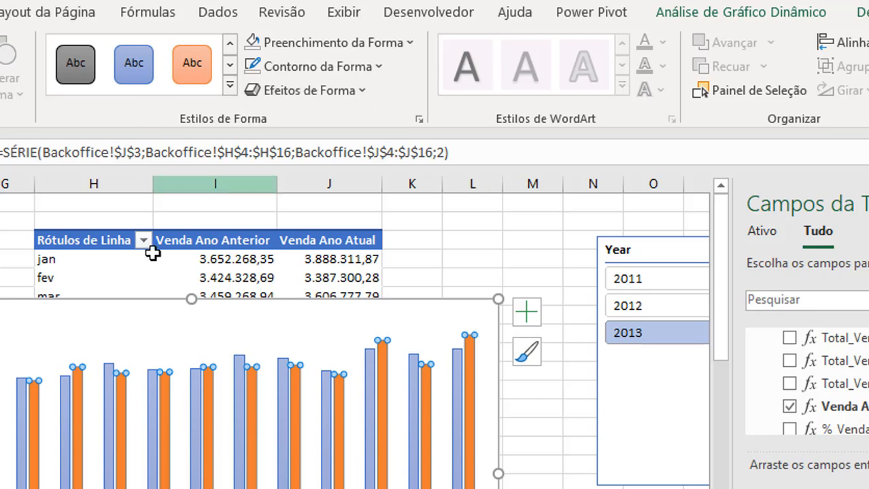
left_click(229, 85)
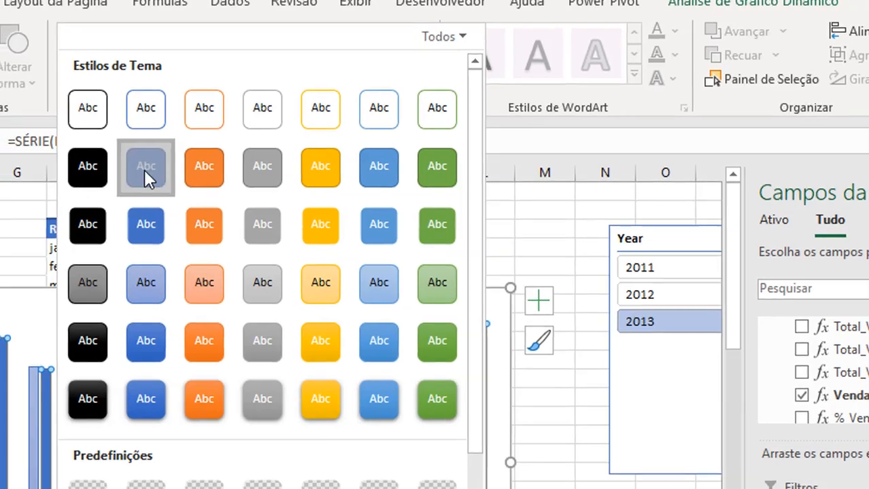
left_click(133, 181)
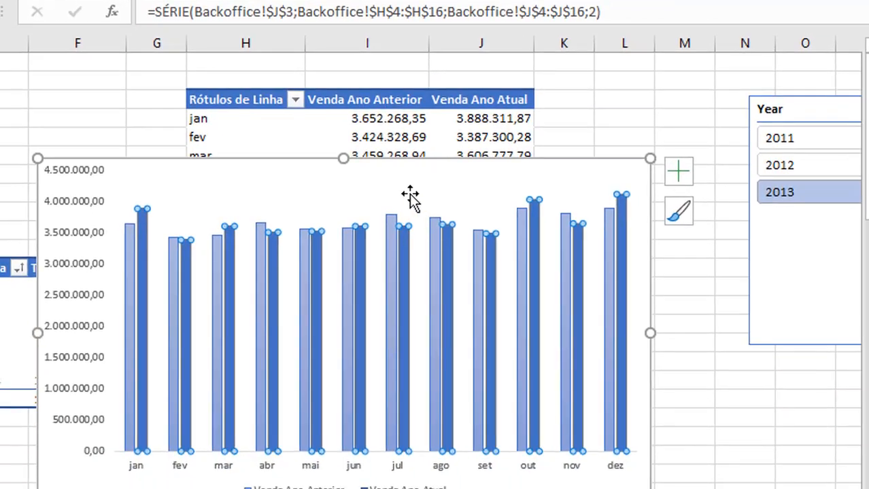
Step: Lower the top edge of the month chart's plot area to leave empty space above the columns
left_click(346, 195)
left_click_drag(376, 170, 376, 219)
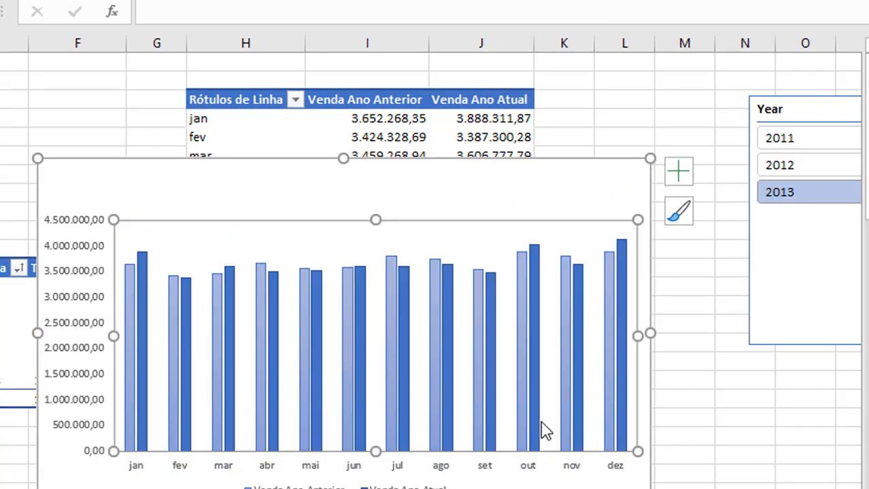
Step: Open the data series formatting for Venda Ano Anterior and set the gap width (Largura do Espaçamento) to 20%
mouse_move(544, 431)
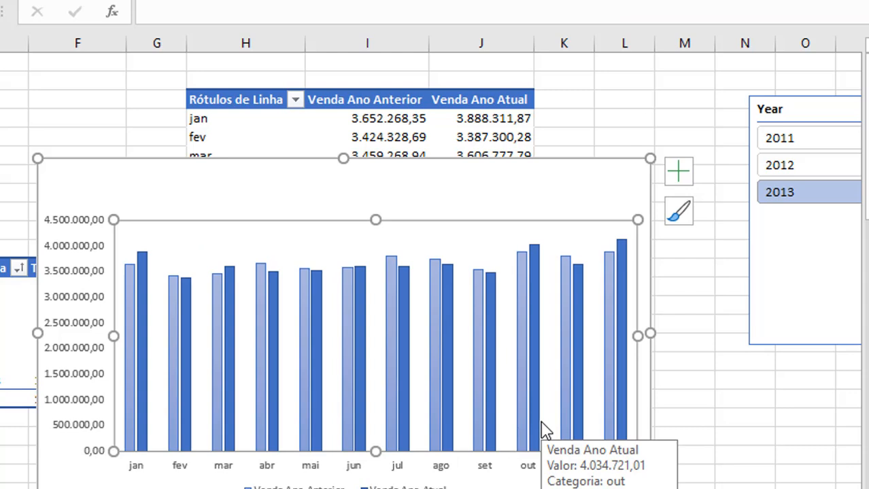
left_click(521, 394)
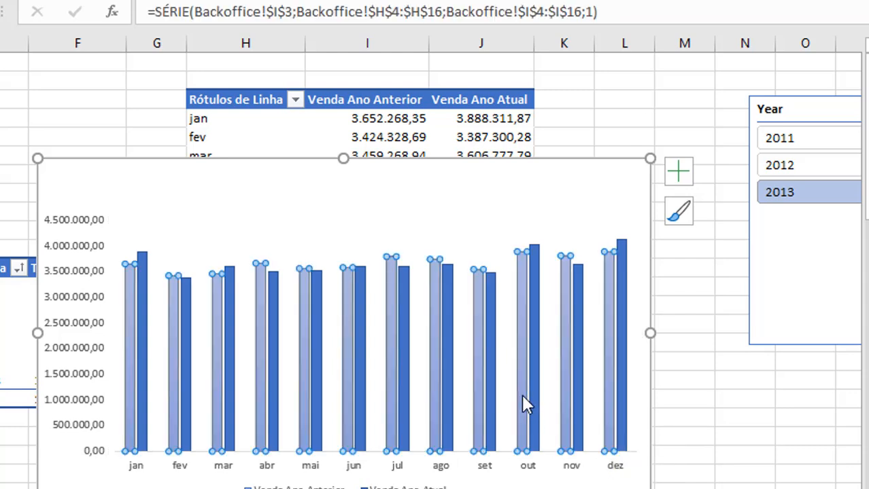
left_click(521, 394)
left_click(452, 204)
right_click(477, 298)
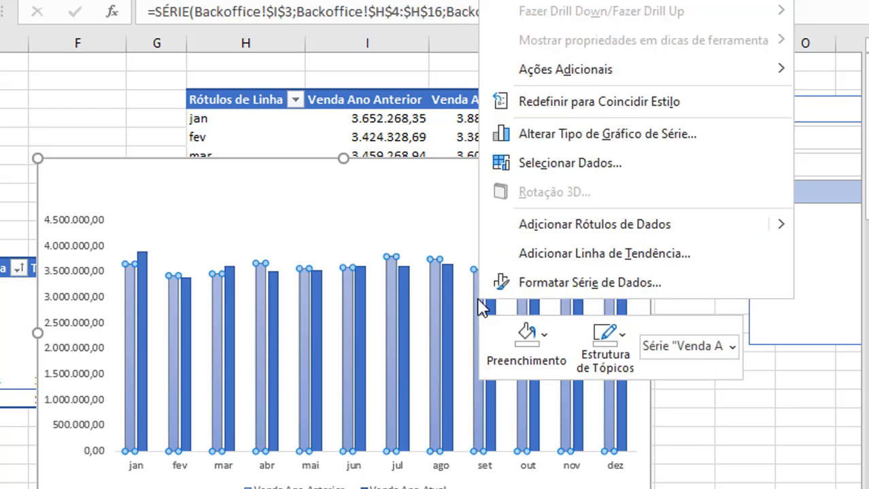
left_click(578, 282)
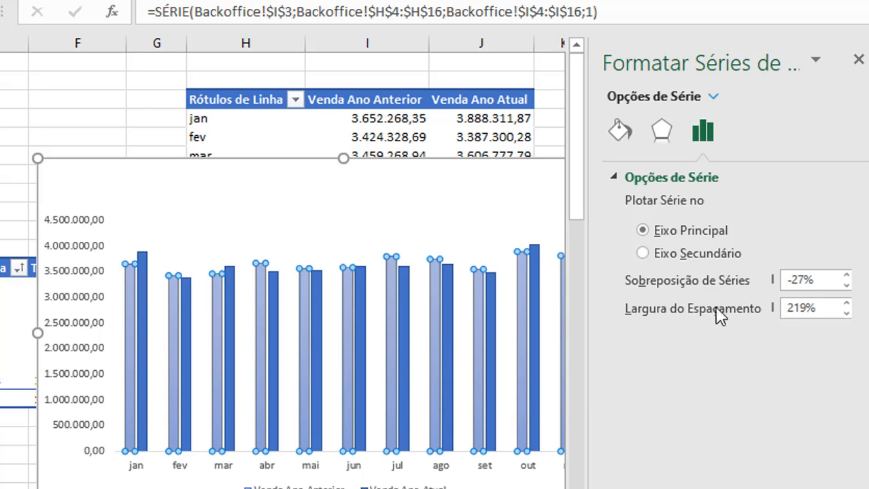
left_click_drag(795, 310, 756, 312)
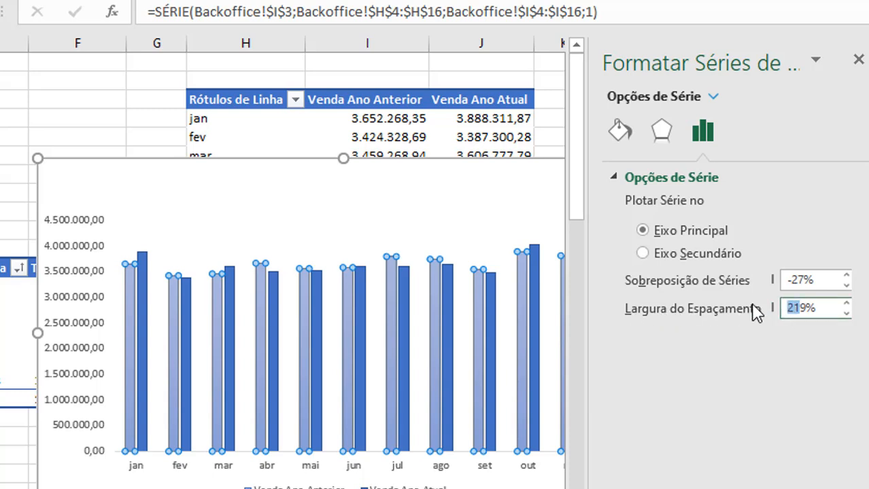
key("BackSpace")
key("BackSpace")
type("20")
Step: Set the series overlap (Sobreposição de Séries) to 0%
double_click(807, 279)
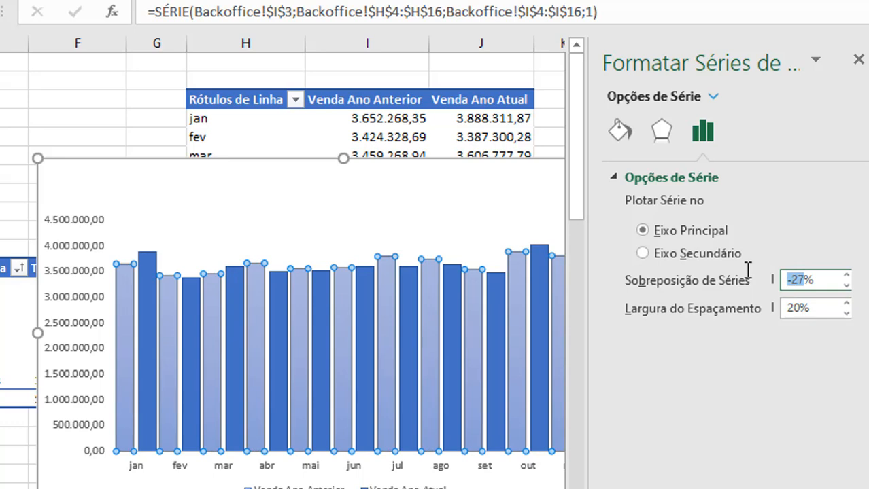
type("0")
key("Return")
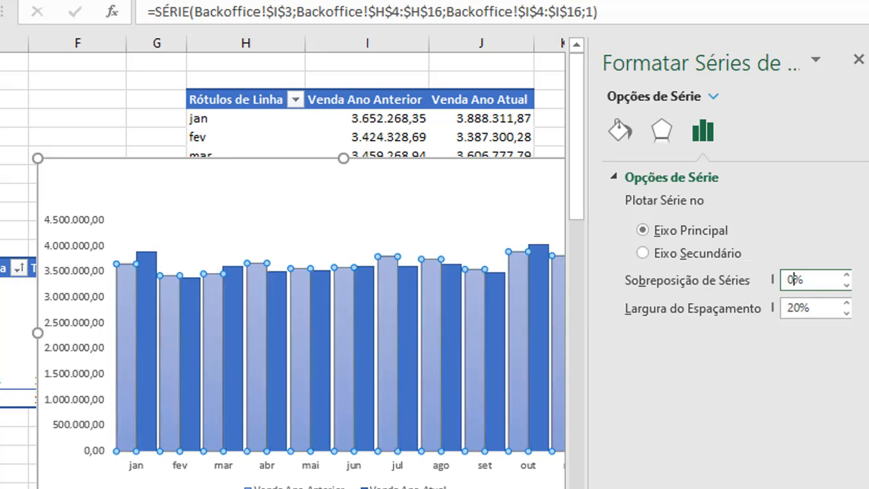
Step: Try a gap width of 30%, change it to 40%, and close the formatting pane with the chart area selected
left_click(789, 308)
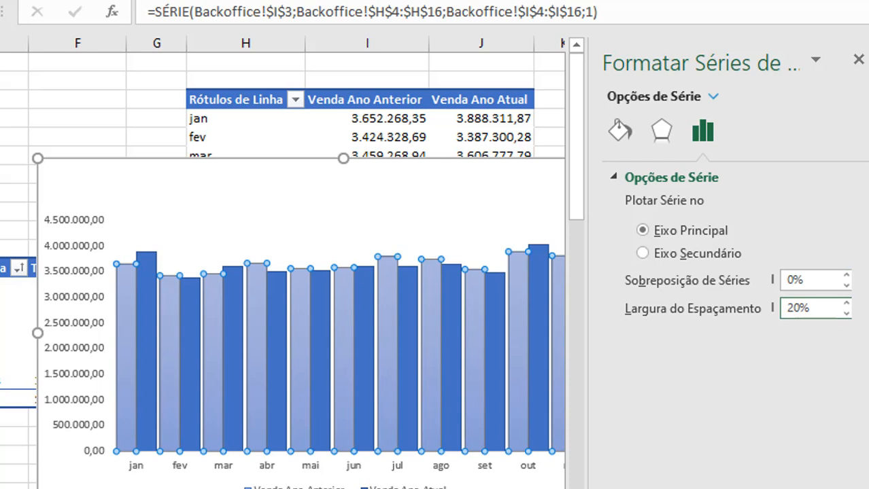
key("Return")
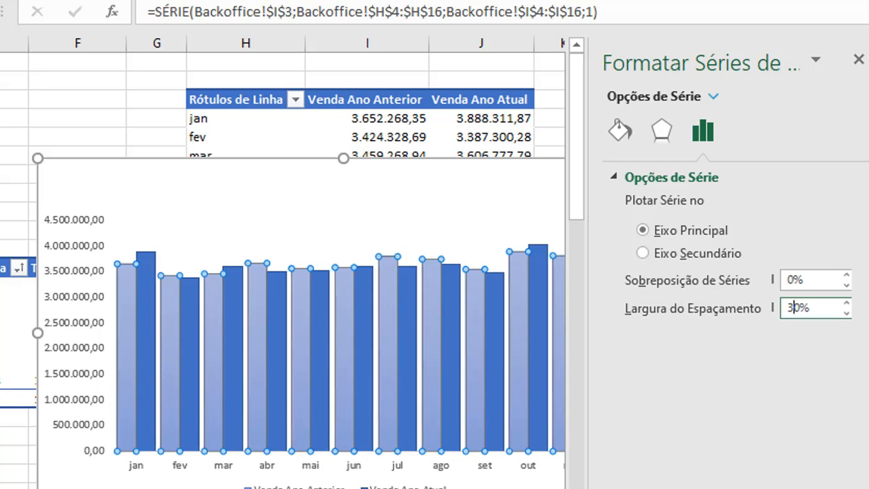
key("BackSpace")
type("4")
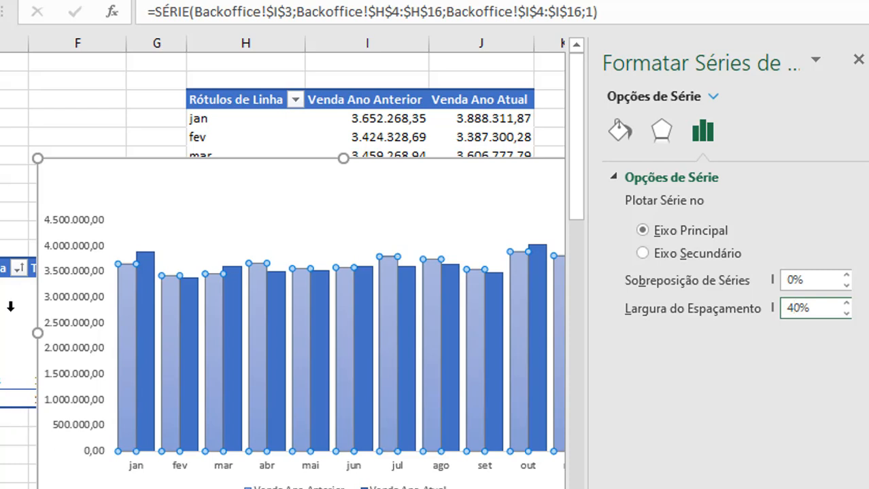
left_click(72, 194)
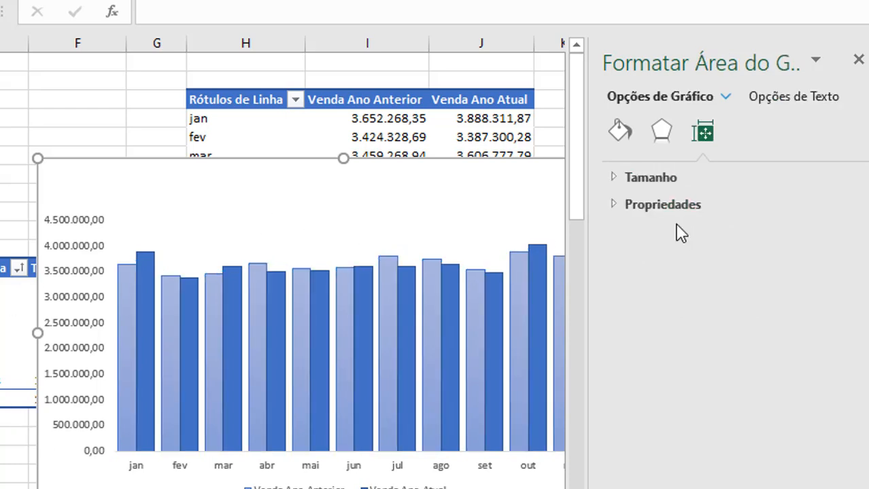
left_click(858, 60)
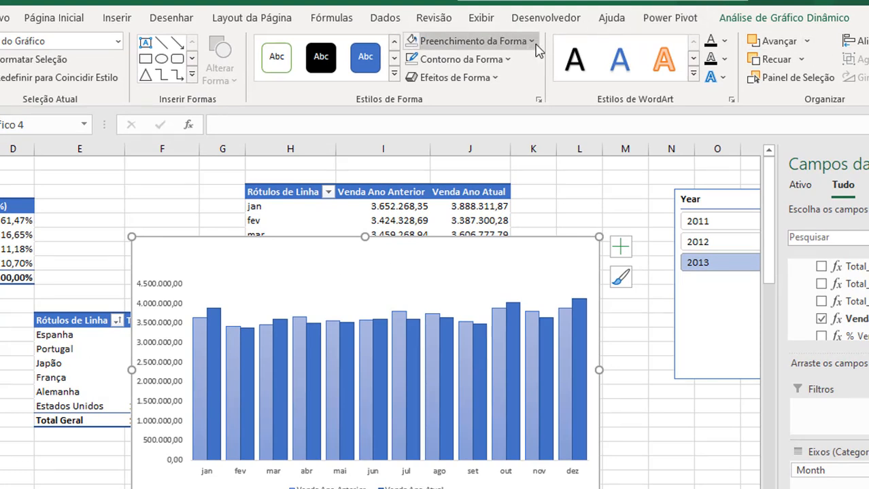
Step: Remove the month chart's shape fill and outline, and move the chart up over the monthly pivot table
left_click(533, 43)
left_click(457, 284)
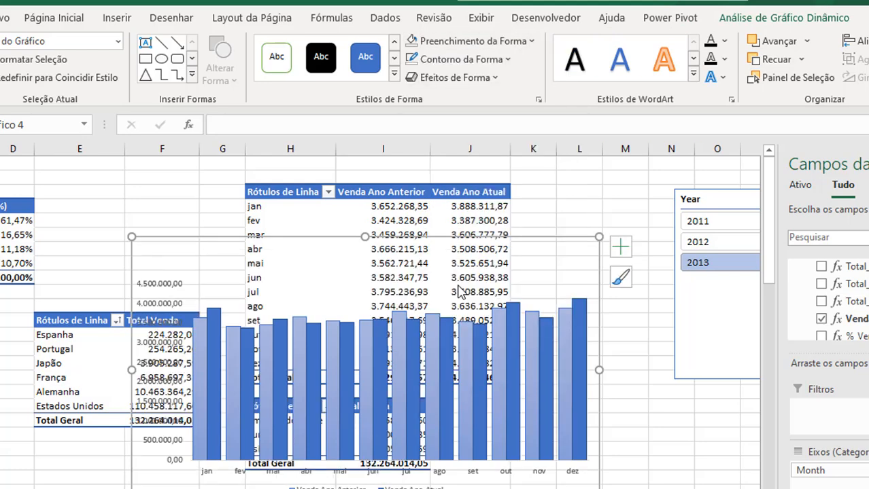
left_click(508, 60)
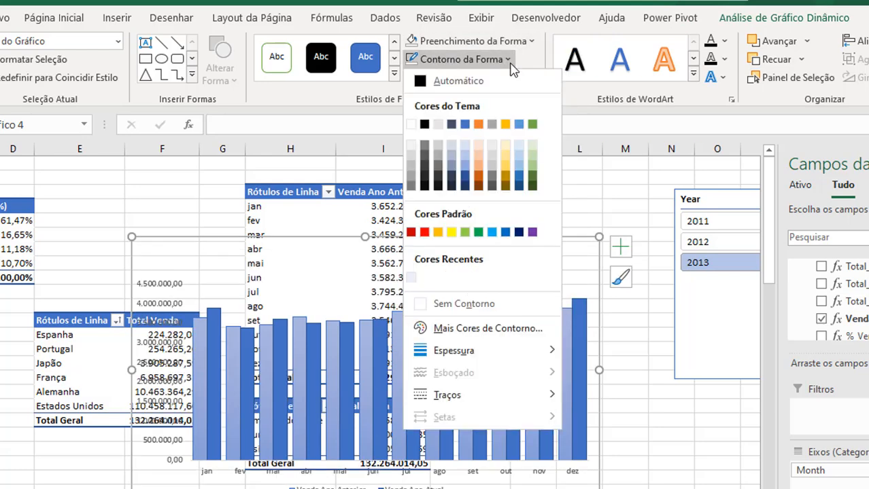
left_click(460, 305)
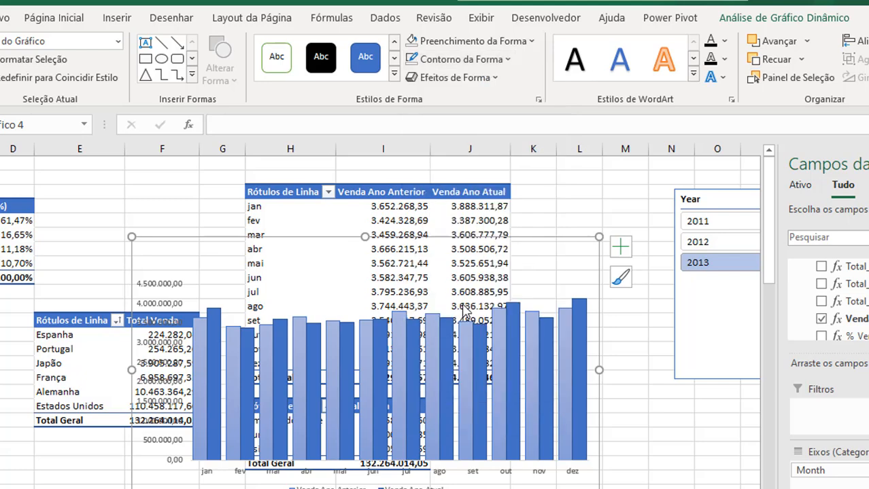
left_click_drag(165, 252, 138, 218)
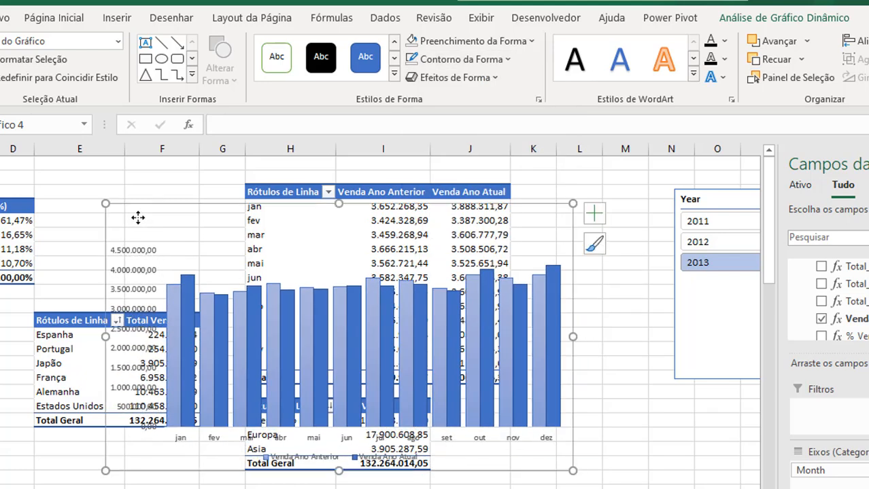
Step: Add data labels to the Venda Ano Atual and Venda Ano Anterior series of the month chart
right_click(215, 373)
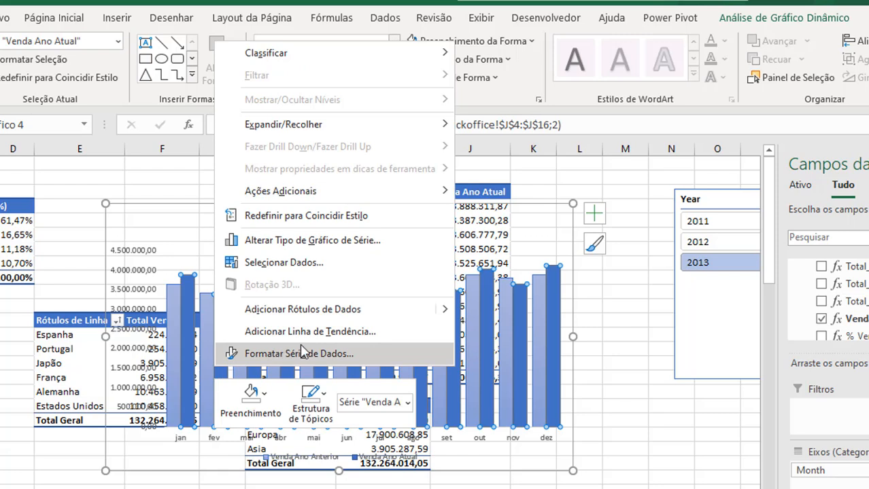
left_click(353, 312)
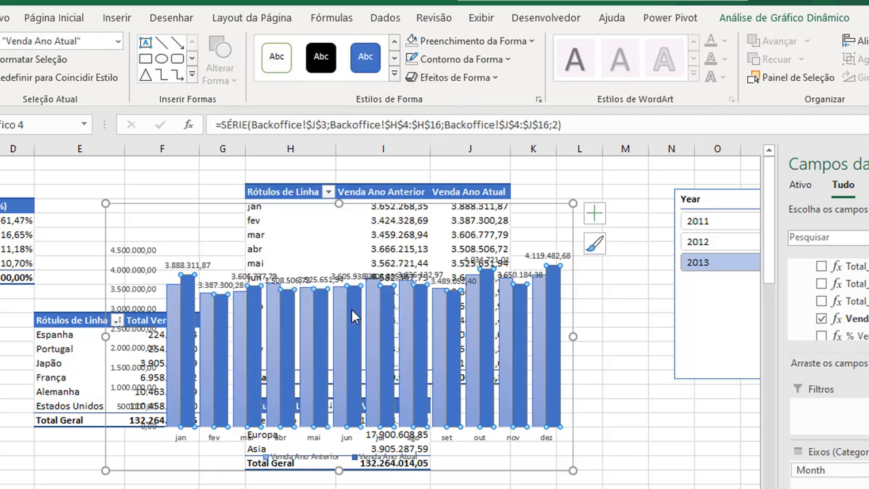
right_click(175, 317)
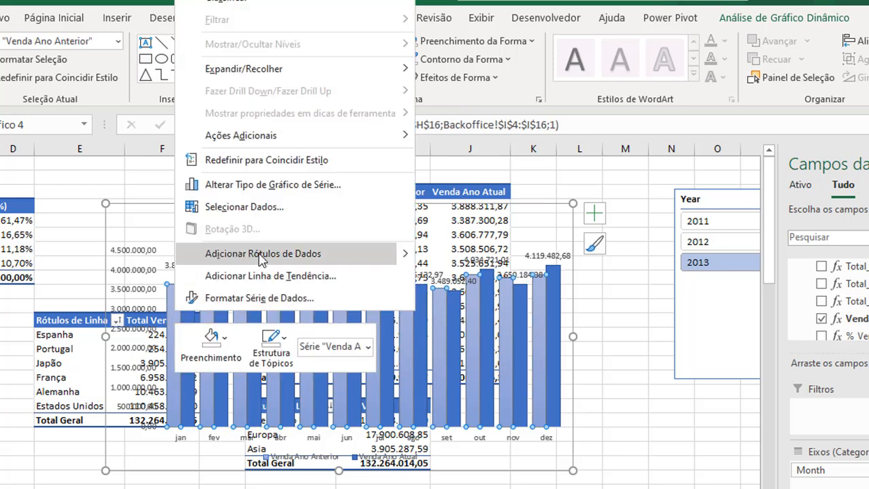
left_click(250, 257)
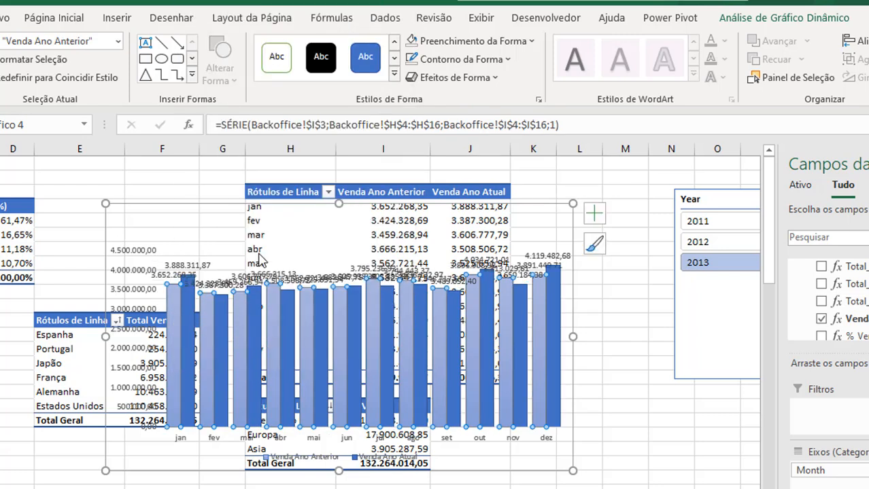
Step: Cut the month chart from the Backoffice sheet and paste it on the dashboard sheet beside the Venda por Continente chart
left_click(187, 223)
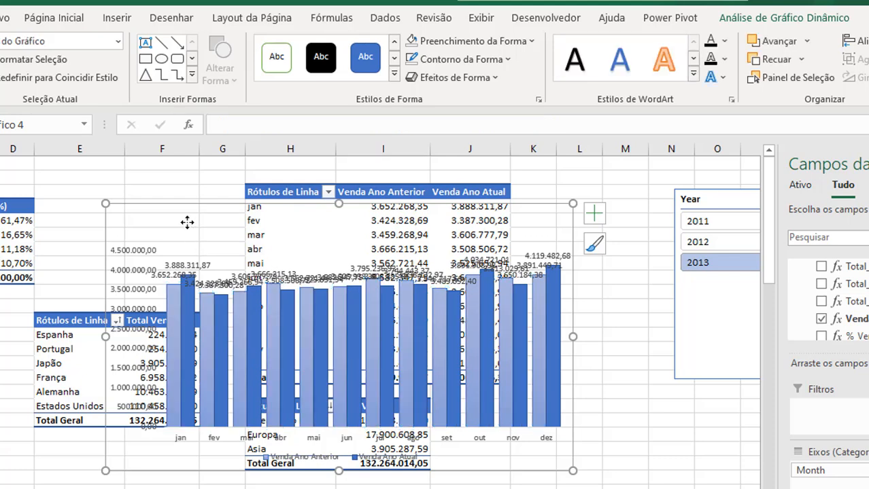
key("Delete")
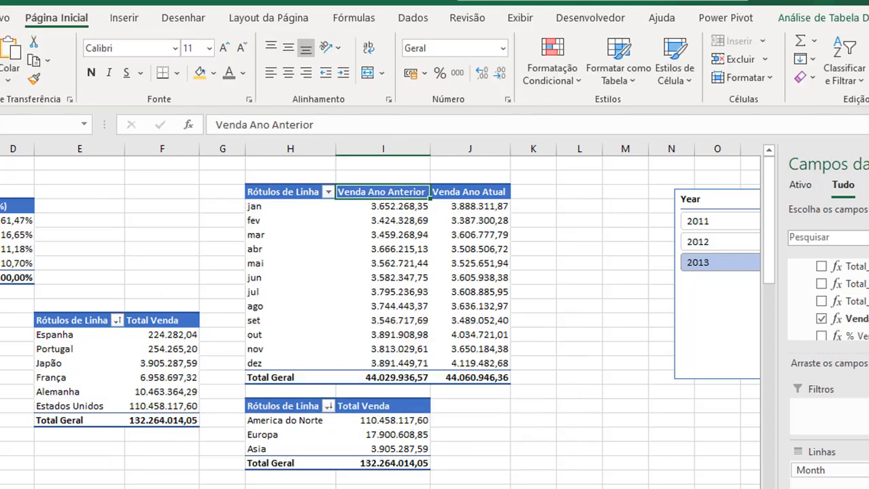
key("ctrl+Page_Up")
left_click(524, 295)
key("ctrl+v")
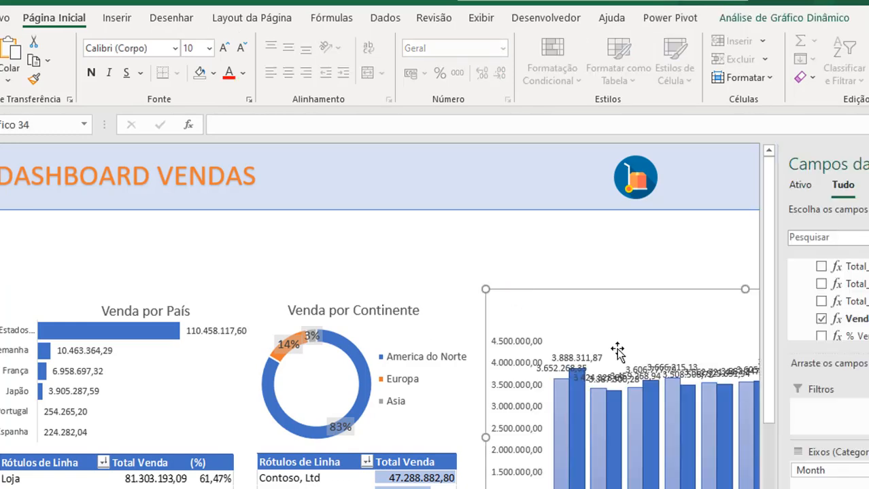
Step: Shrink the pasted month chart from its upper-left corner and move it up to the DASHBOARD VENDAS banner
left_click_drag(487, 291, 560, 330)
left_click(590, 335)
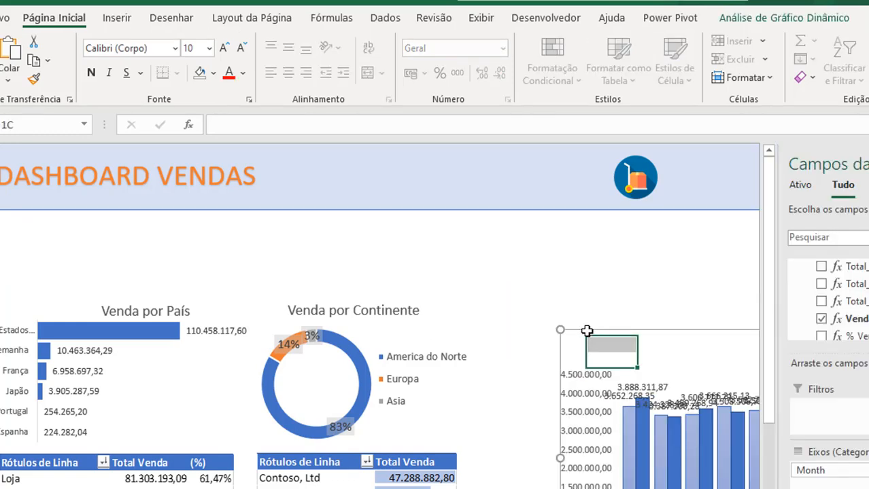
left_click(577, 317)
left_click(691, 344)
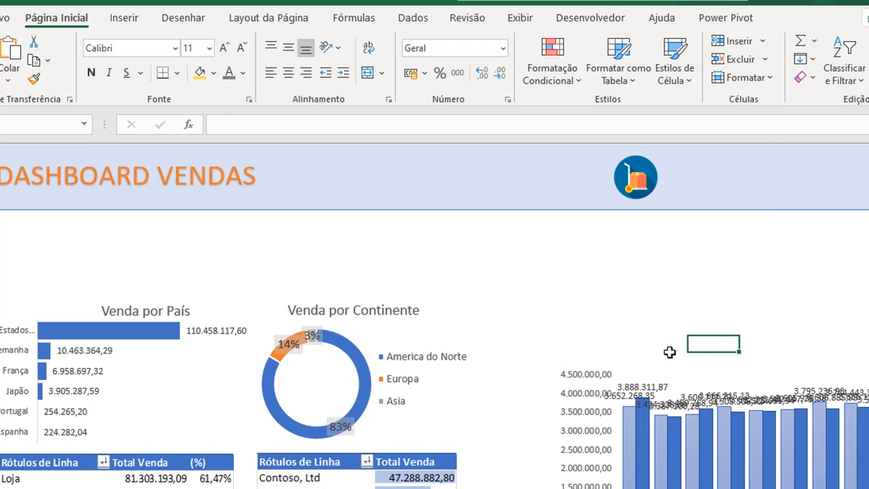
left_click_drag(692, 338, 667, 192)
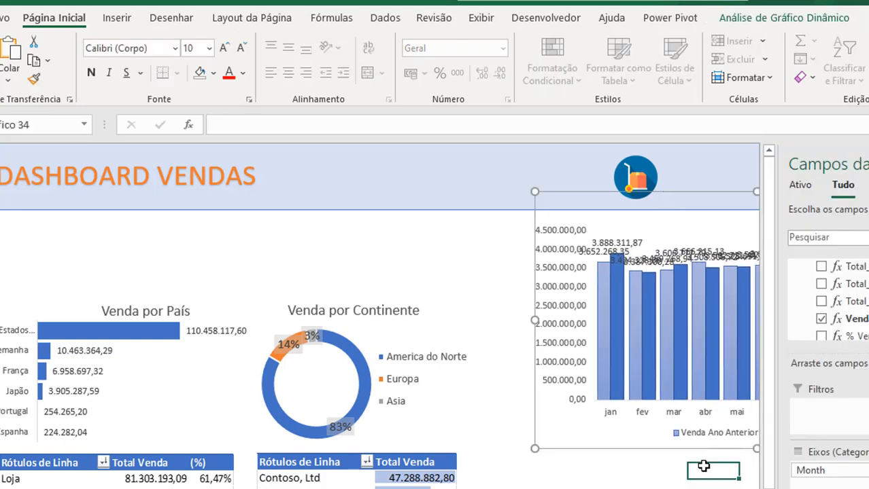
left_click(703, 466)
left_click(713, 485)
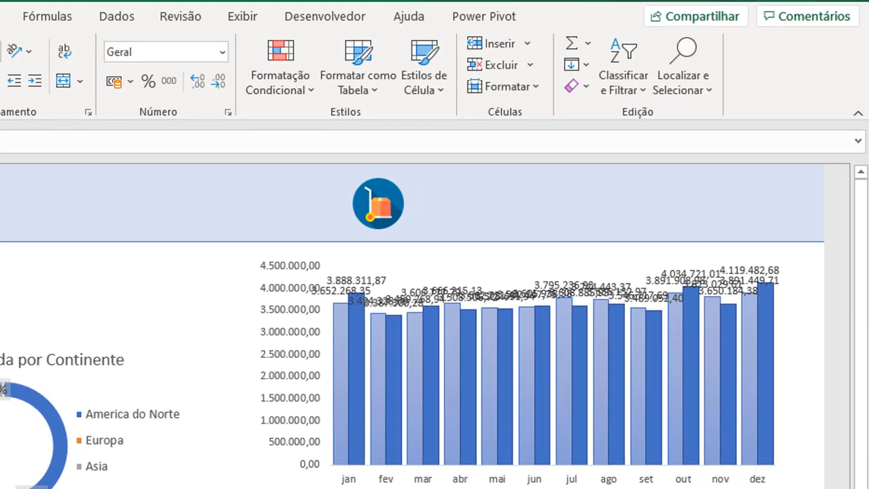
Step: Shorten the month chart from its lower edge and place it just below the title banner
left_click(479, 479)
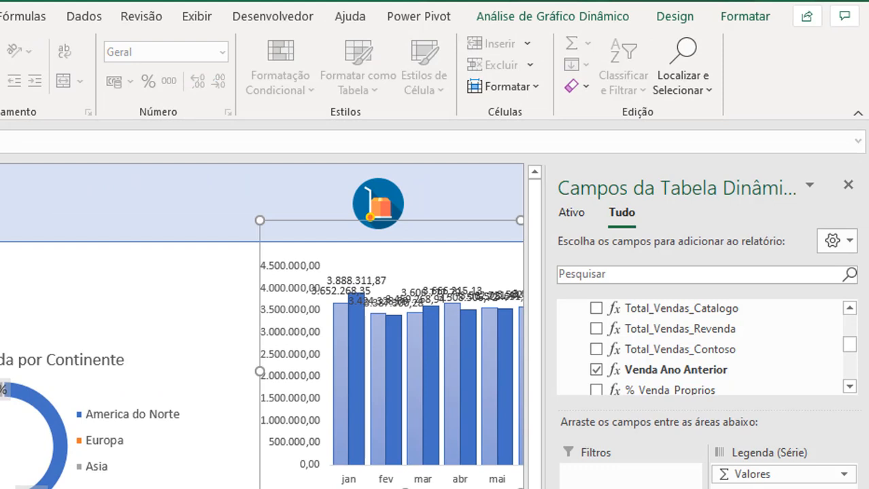
scroll(505, 471, "right", 5)
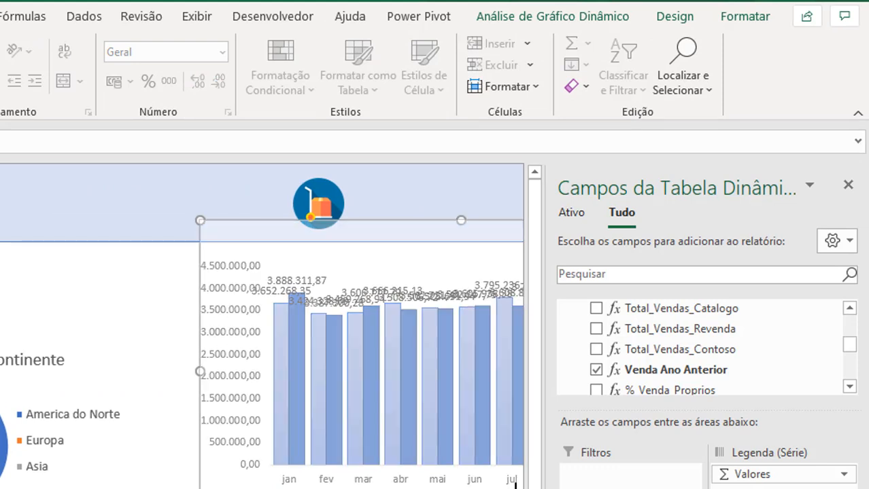
left_click_drag(335, 460, 332, 461)
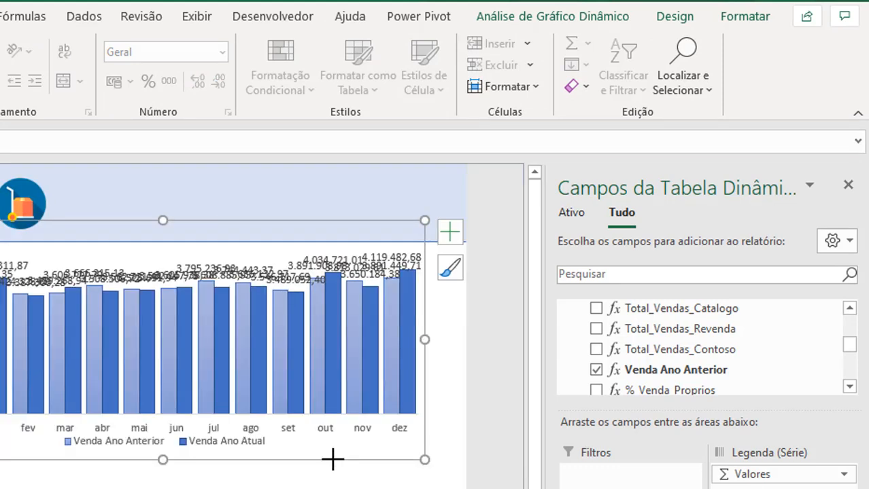
left_click(144, 226)
left_click_drag(149, 225, 163, 255)
Step: Select the Venda Ano Atual data labels in the month chart
left_click(105, 308)
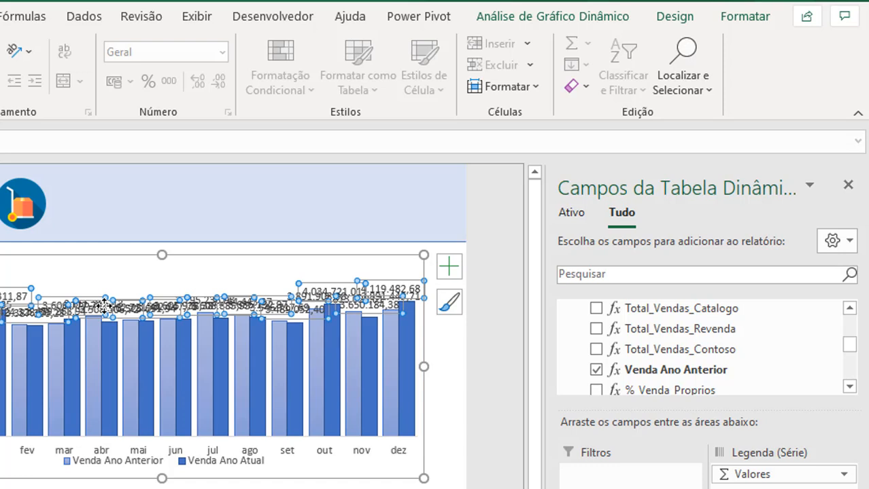
Step: Rotate the Venda Ano Atual data labels to read vertically at -90° through their text box direction setting
left_click(745, 18)
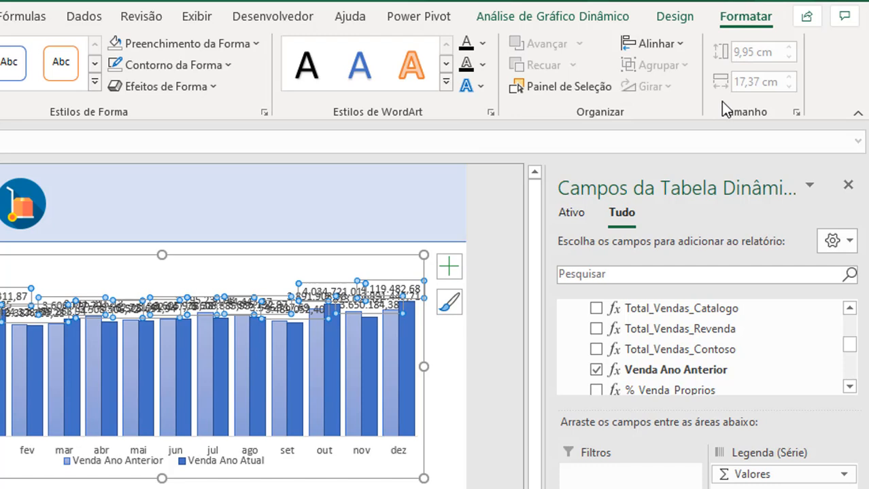
left_click(490, 113)
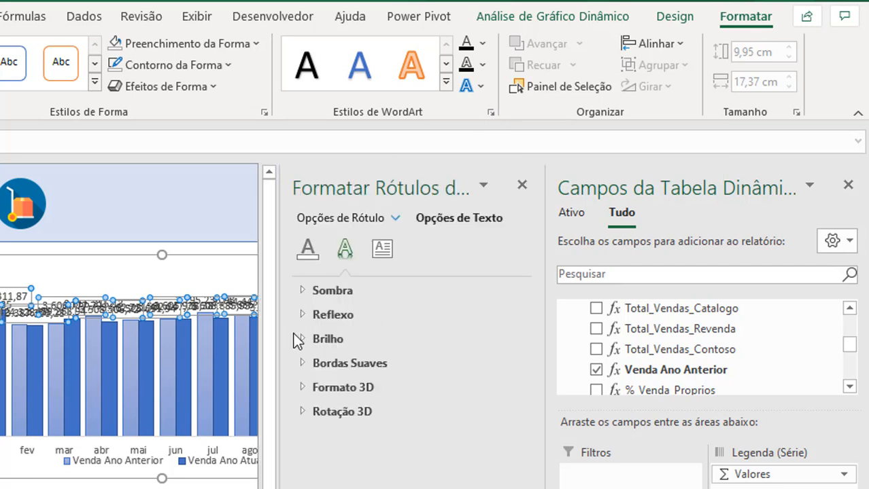
left_click(382, 253)
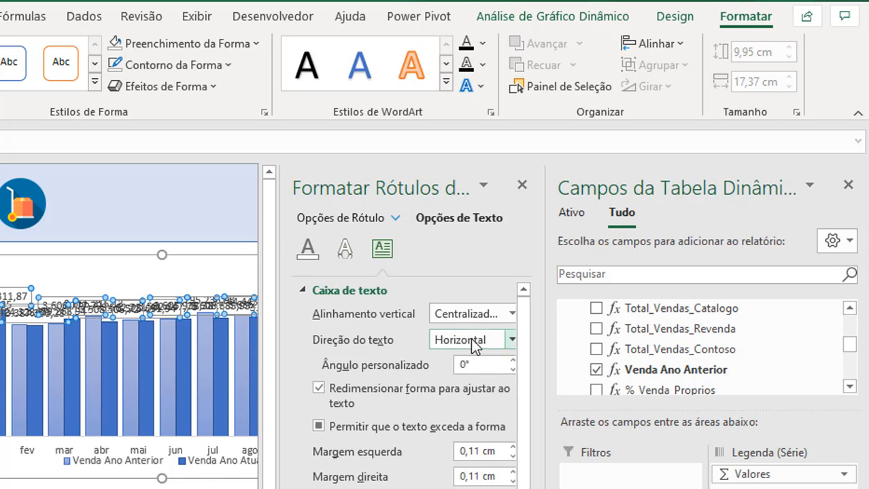
left_click(510, 338)
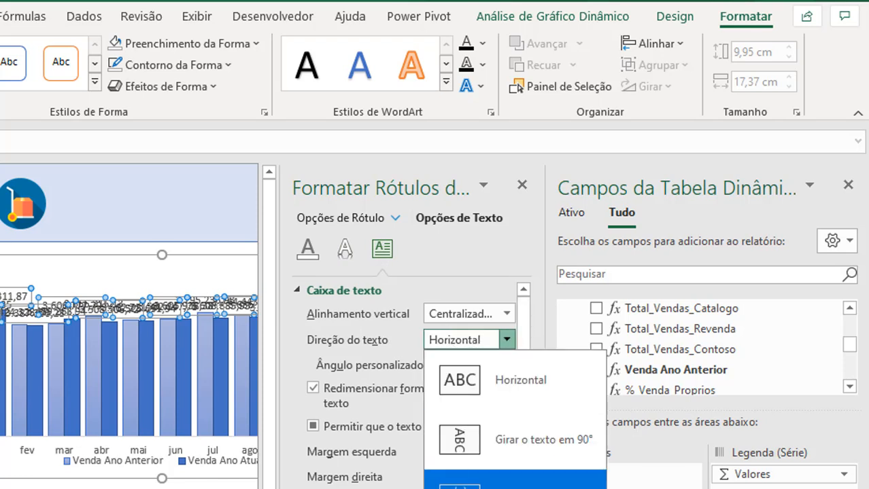
left_click(514, 481)
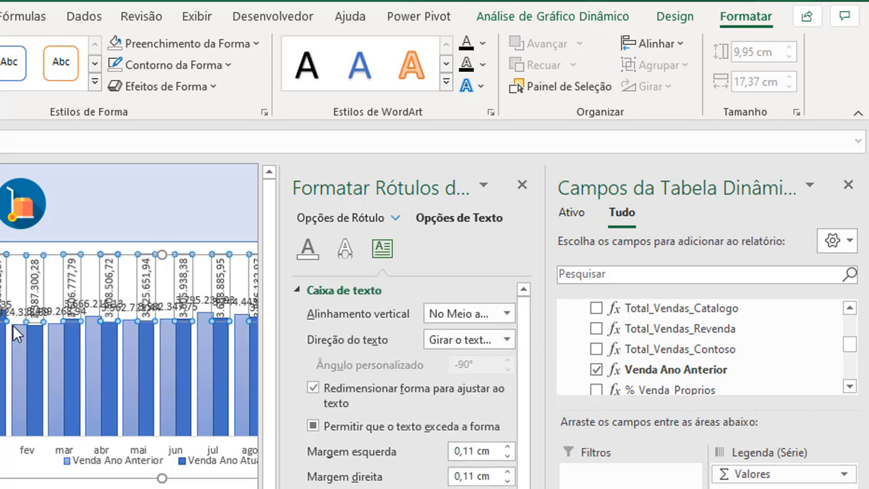
Step: Rotate the Venda Ano Anterior data labels to -90° as well and close the label formatting options
key("ctrl+z")
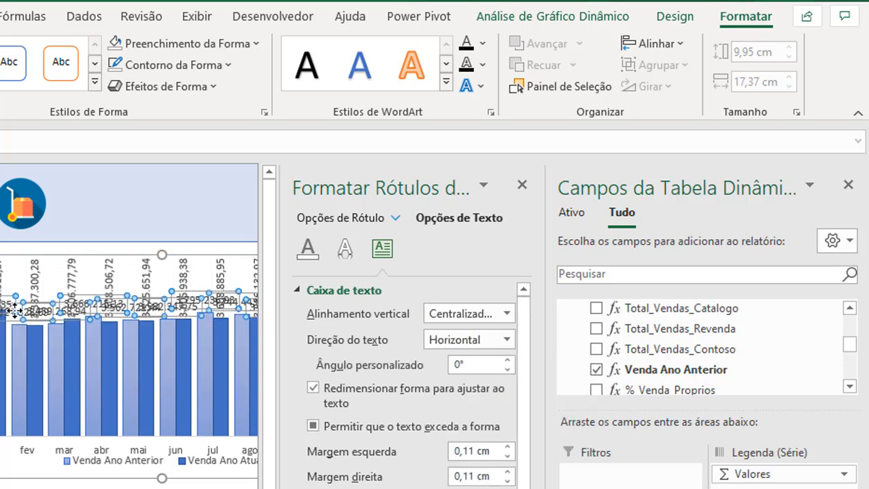
left_click(507, 339)
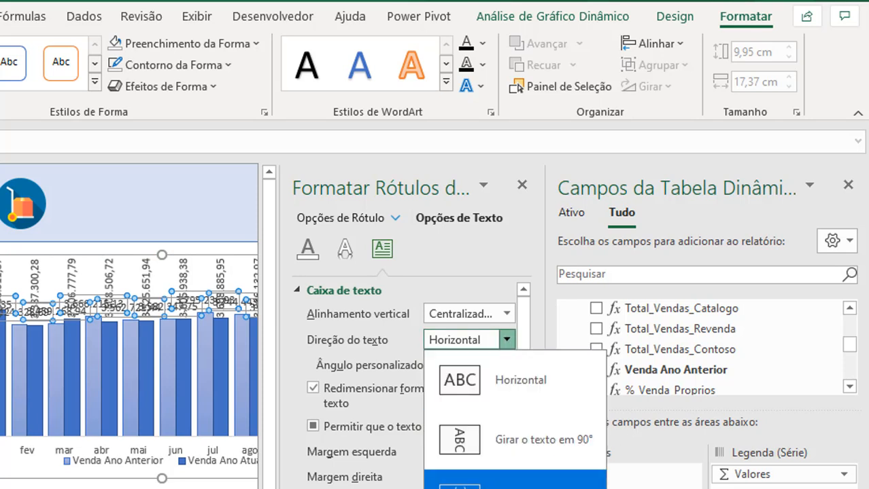
left_click(514, 481)
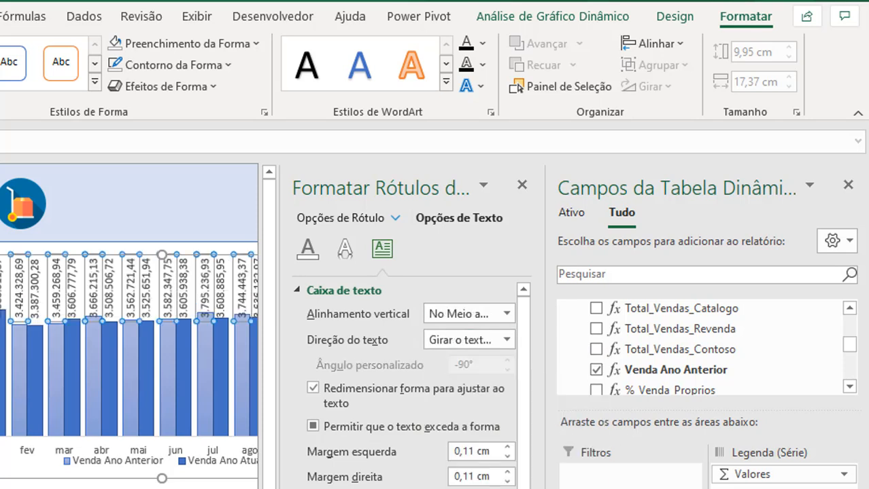
left_click(75, 485)
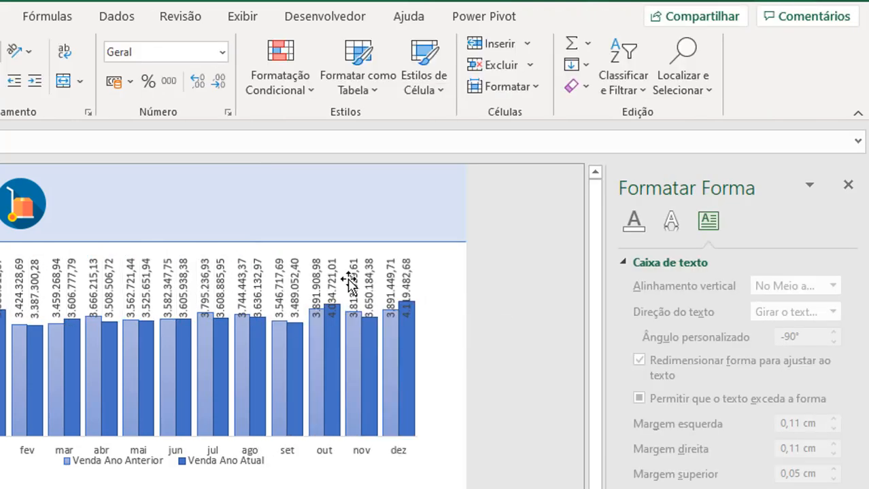
left_click(317, 280)
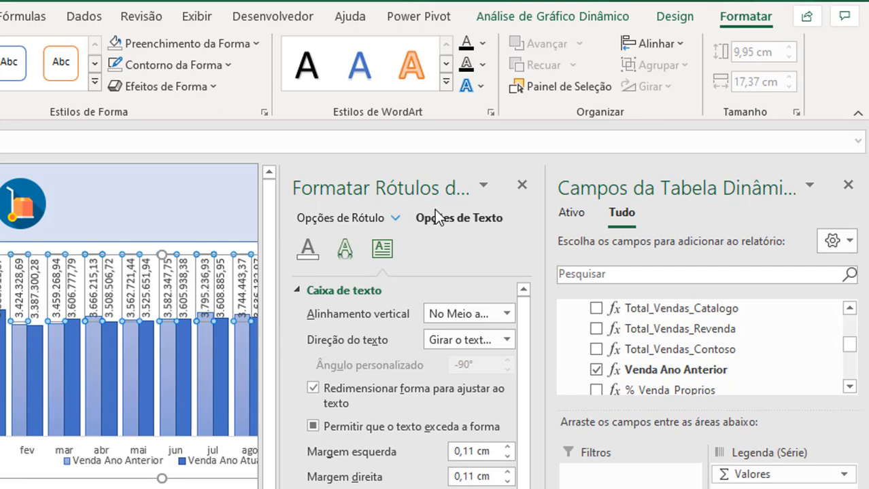
left_click(520, 187)
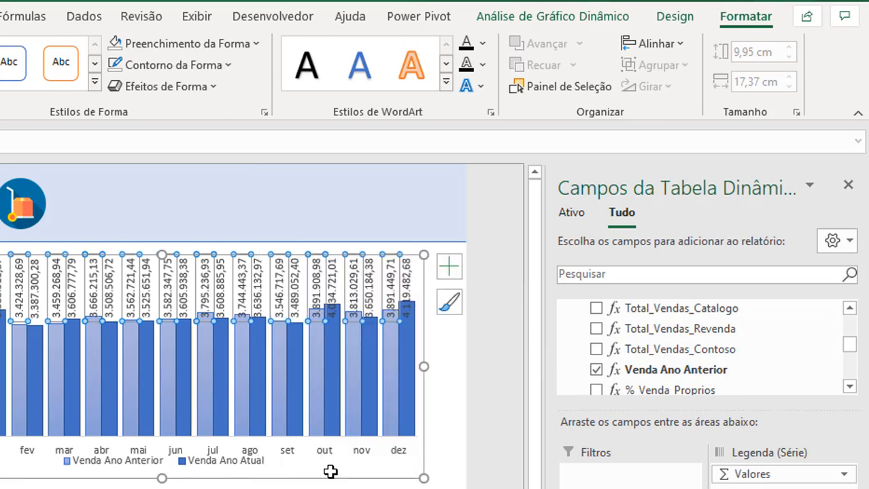
Step: Position the data labels of both chart series at Base Interna
left_click(361, 472)
left_click(385, 478)
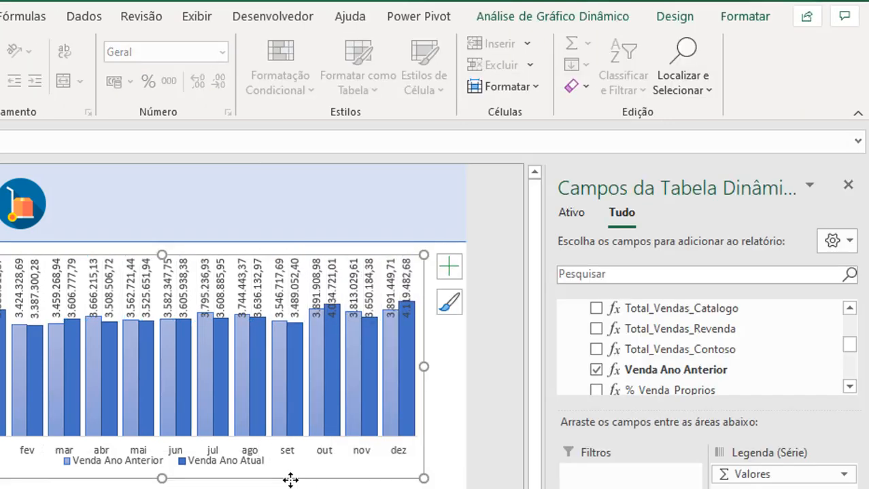
left_click(448, 267)
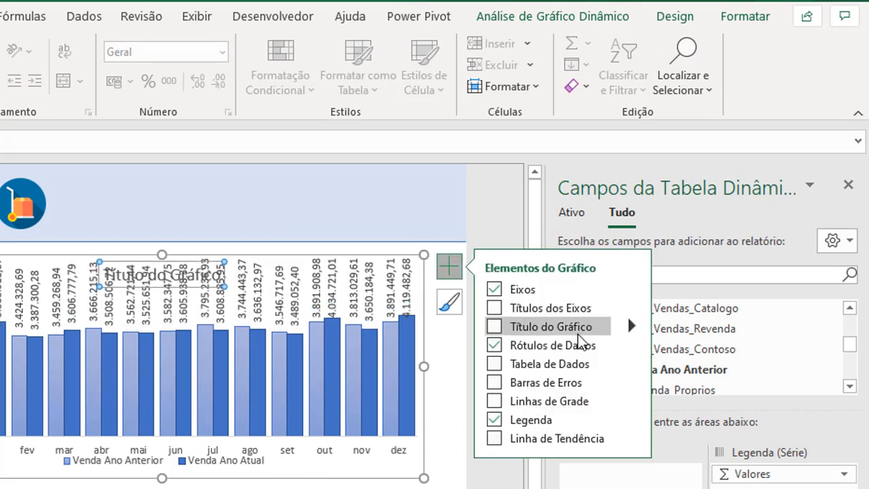
left_click(632, 345)
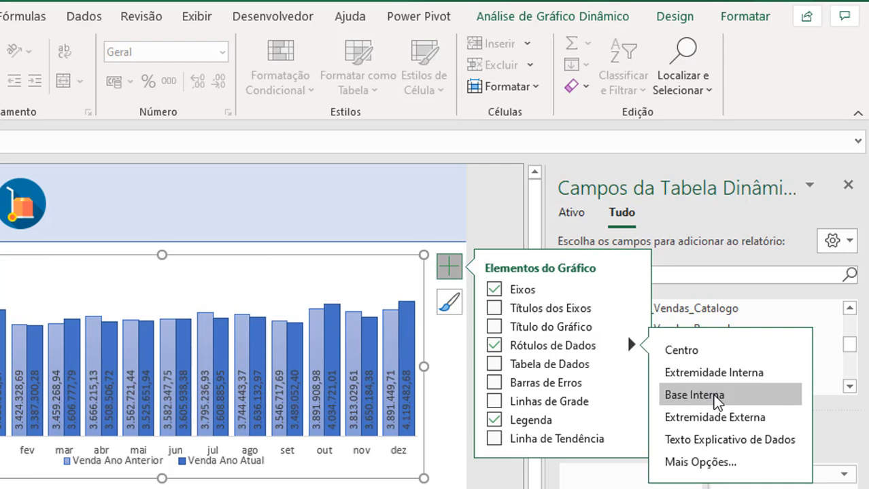
left_click(224, 204)
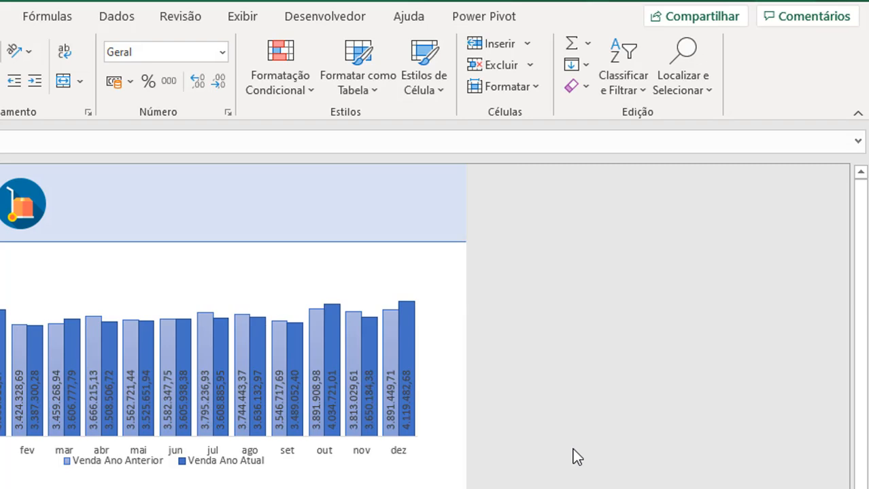
Step: Move the chart's plot area slightly up to leave more space above the legend
left_click(286, 473)
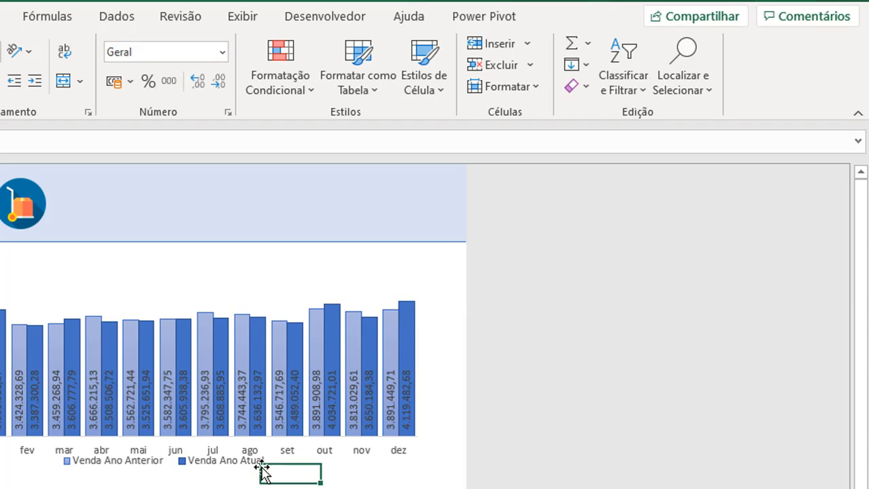
left_click(248, 454)
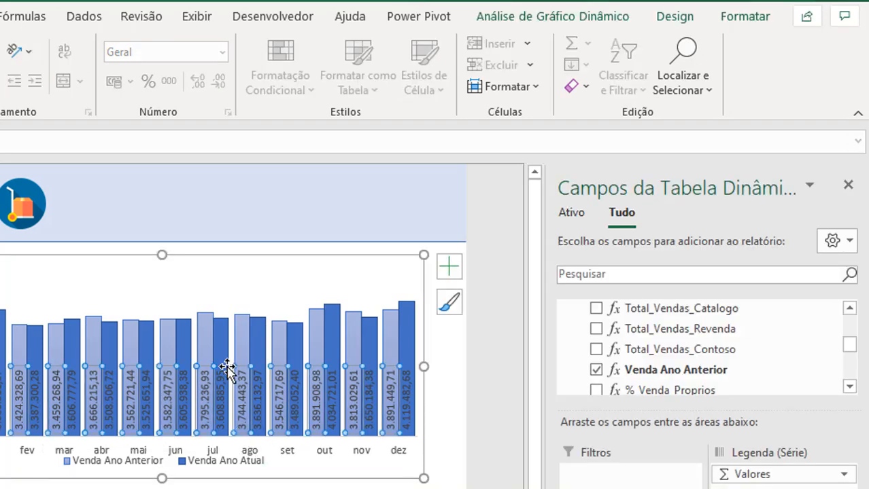
left_click(181, 304)
left_click_drag(182, 303, 173, 294)
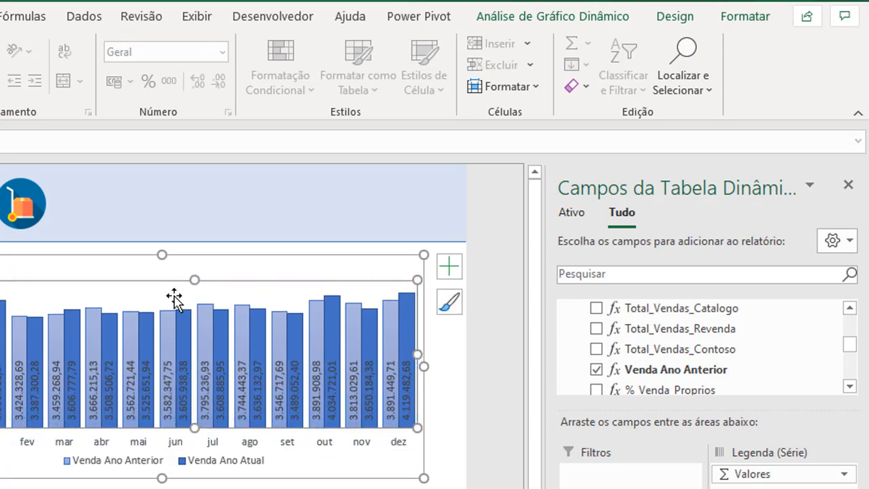
Step: Add a chart title reading "Comaparativo Vendas Ano Anterior" to the monthly sales column chart
left_click(447, 266)
left_click(586, 328)
left_click(178, 278)
double_click(178, 279)
key("Left")
key("ctrl+a")
type("Comaparativo Vendas Ano Anterior")
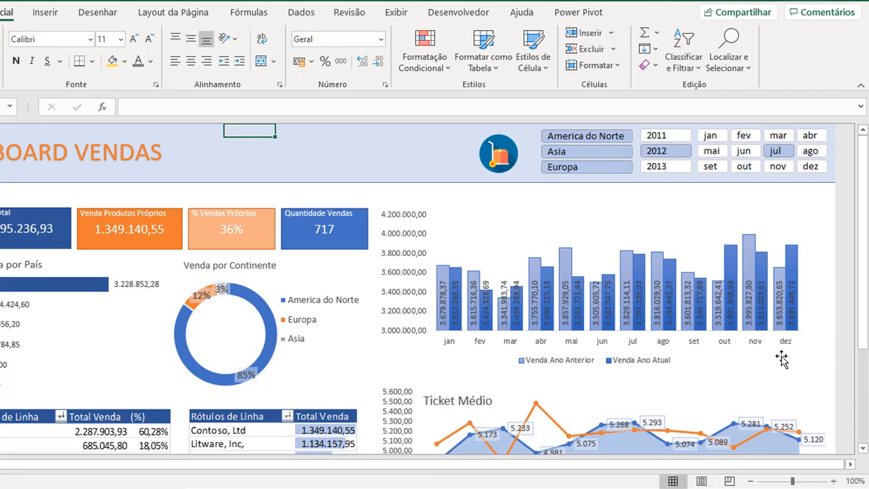
Step: Examine the Ticket Médio chart on the finished reference dashboard
left_click_drag(860, 309, 861, 380)
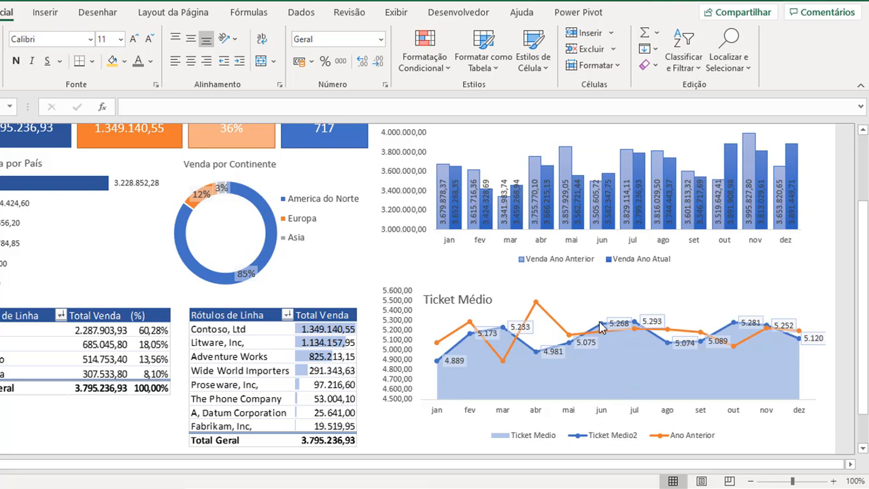
mouse_move(626, 353)
mouse_move(657, 341)
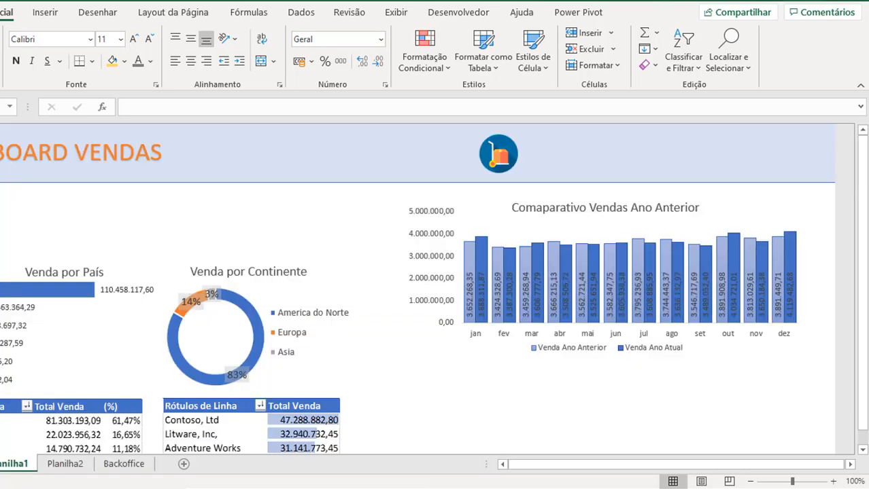
Step: Duplicate the monthly Venda Ano Anterior and Venda Ano Atual pivot table on the Backoffice sheet, starting in column L
left_click(123, 464)
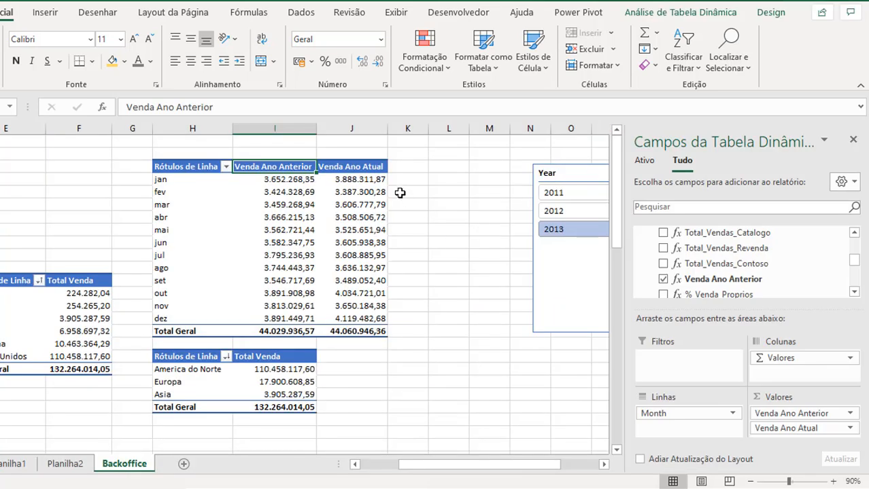
left_click(400, 193)
left_click_drag(202, 166, 359, 331)
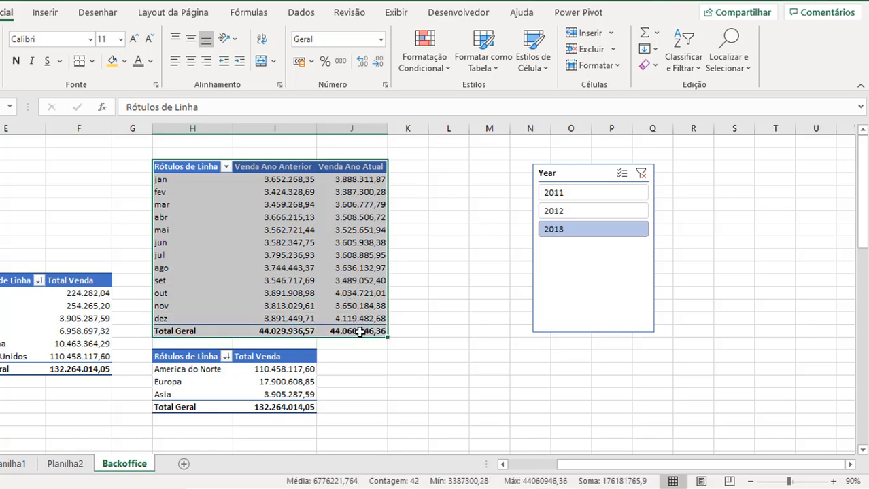
key("ctrl+c")
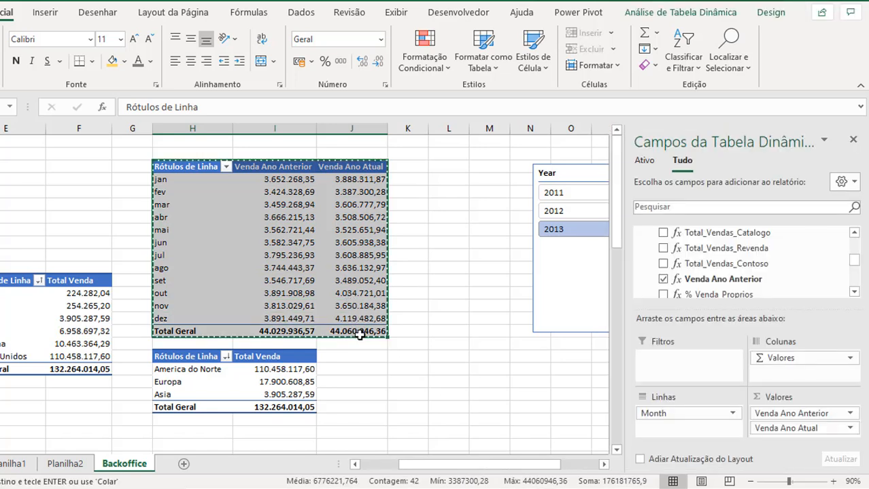
left_click(450, 163)
key("ctrl+v")
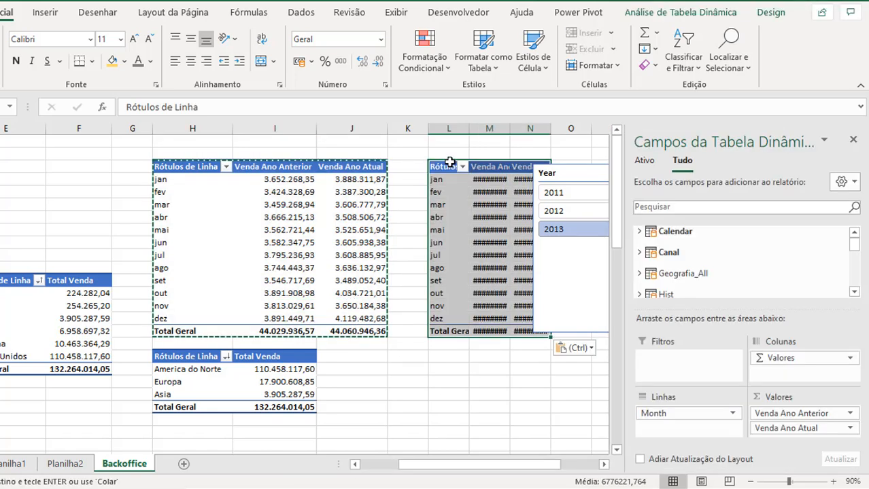
Step: Autofit columns L to N to the contents of the copied pivot table
left_click_drag(449, 129, 530, 129)
double_click(469, 128)
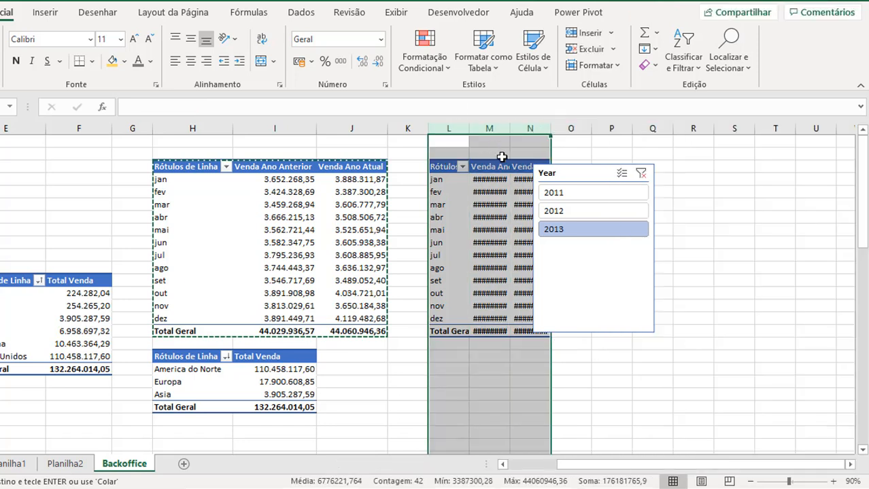
left_click(723, 382)
Step: Cut the Year slicer from the Backoffice sheet, dismiss the error message, and paste the slicer into the Planilha1 dashboard header
left_click(637, 174)
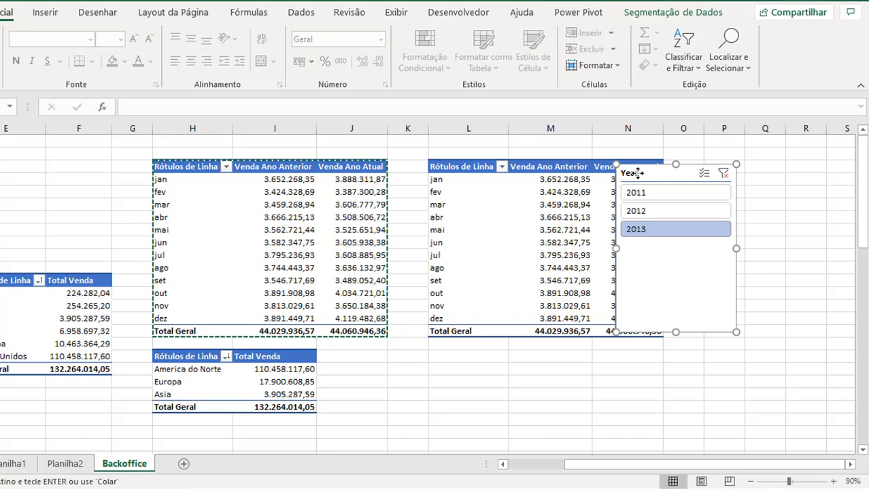
key("Delete")
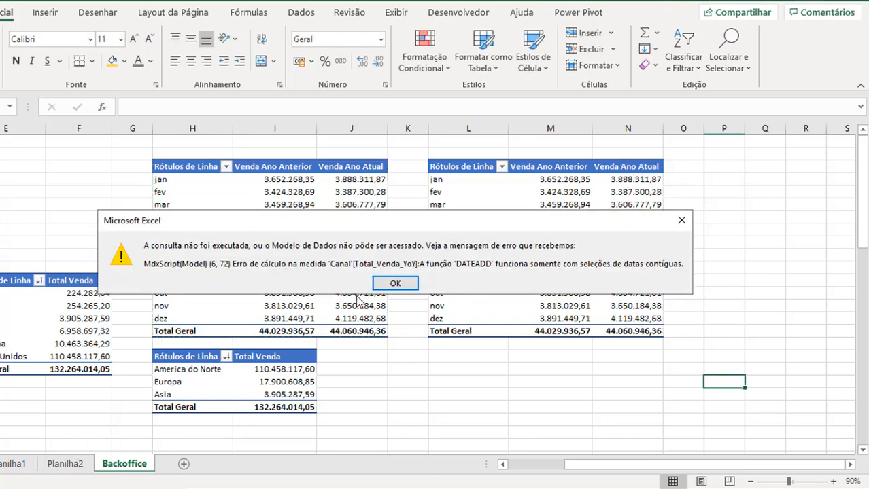
left_click(395, 283)
left_click(394, 301)
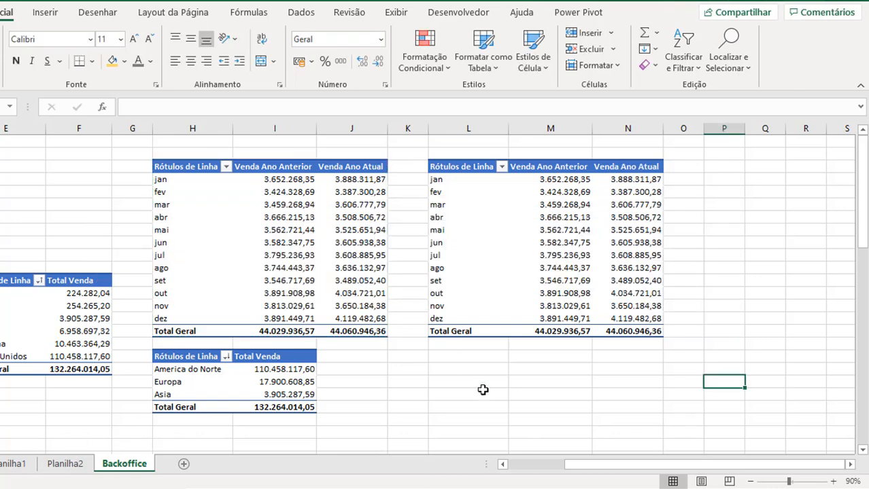
left_click(15, 464)
left_click(678, 147)
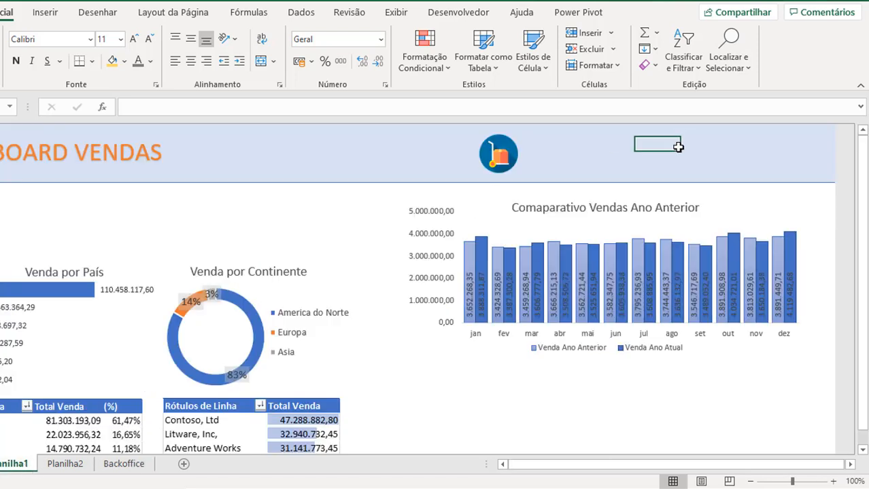
key("ctrl+v")
Step: Shorten the Year slicer to fit its three years and move it between the dashboard title and the cart icon
left_click_drag(703, 321, 700, 224)
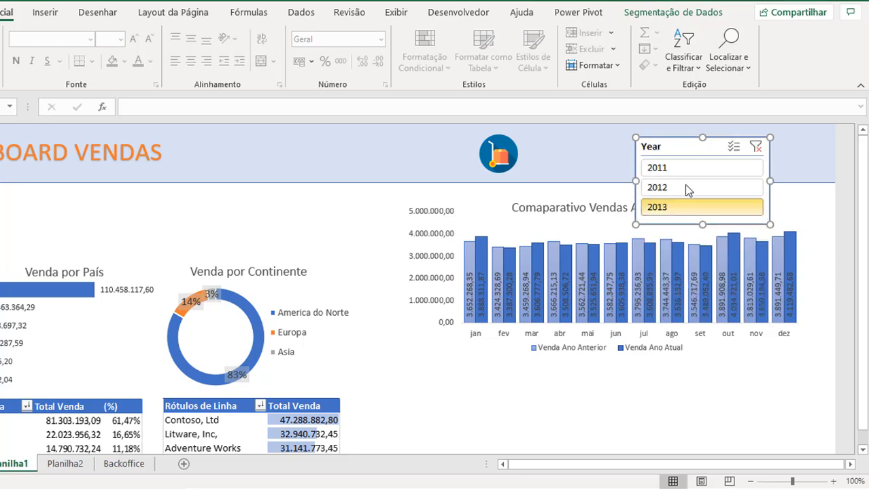
left_click_drag(662, 145, 356, 132)
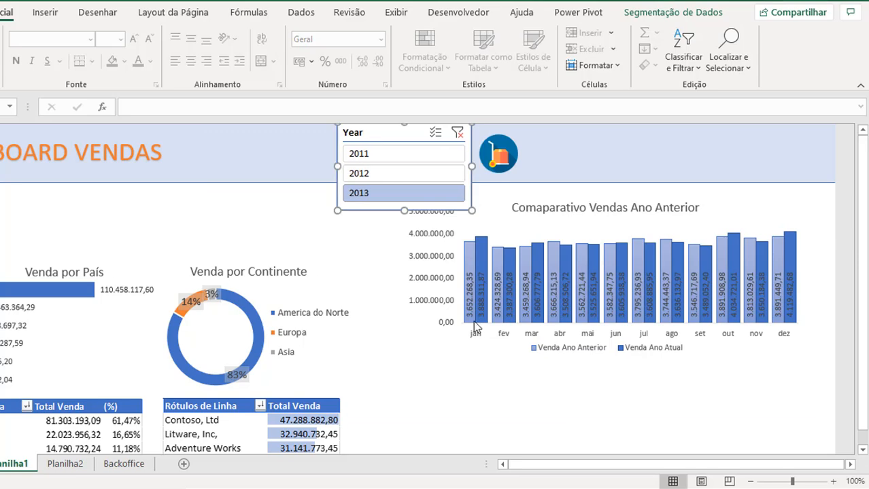
left_click(483, 410)
Step: Remove Venda Ano Anterior and Venda Ano Atual from the values of the copied pivot table in column L of the Backoffice sheet
left_click(72, 465)
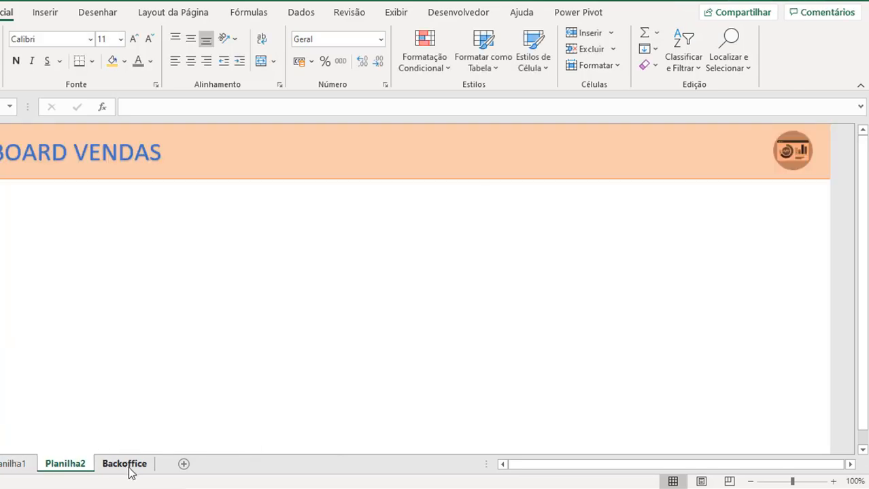
left_click(125, 465)
left_click(542, 231)
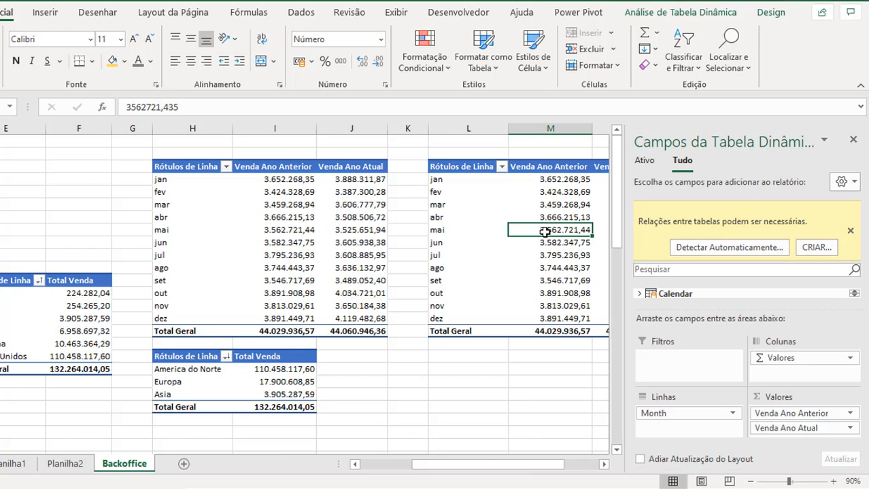
left_click(850, 233)
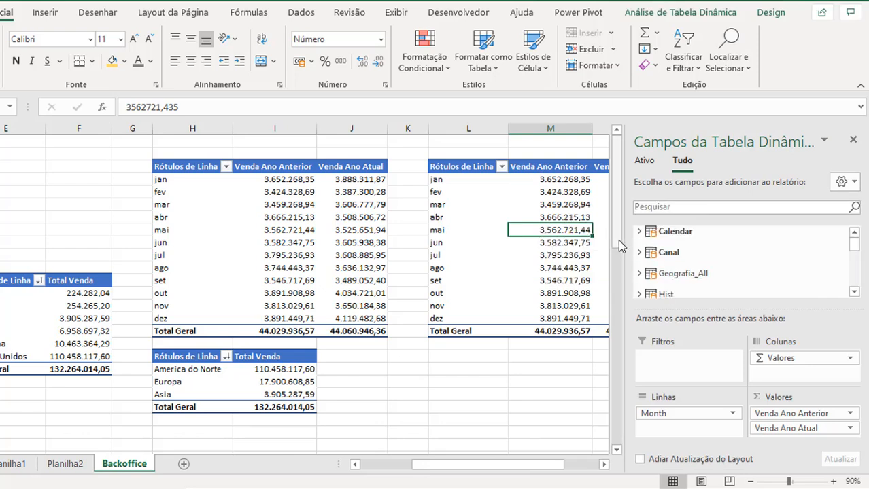
left_click_drag(813, 414, 770, 275)
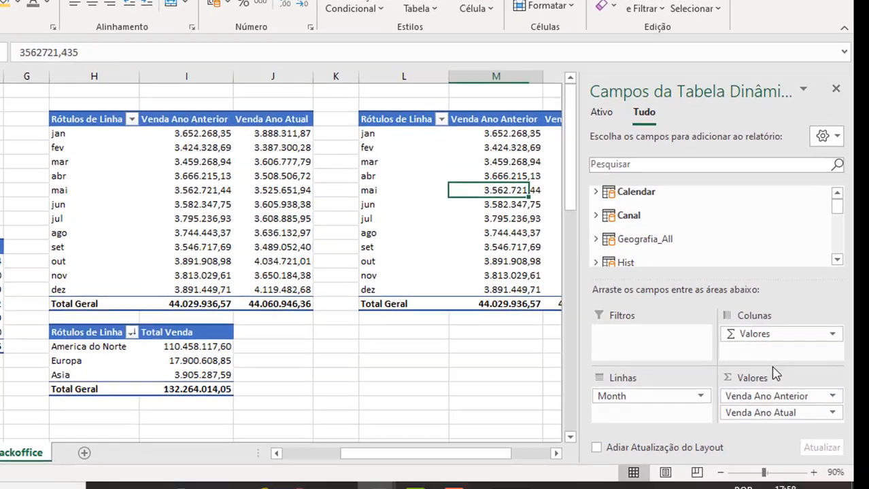
left_click_drag(775, 395, 722, 262)
left_click_drag(691, 230, 687, 224)
Step: Add the Ticket_Medio_Venda_Liq measure from the Canal table to the copied pivot table's values and dismiss the table relationship notice
left_click_drag(816, 188, 820, 166)
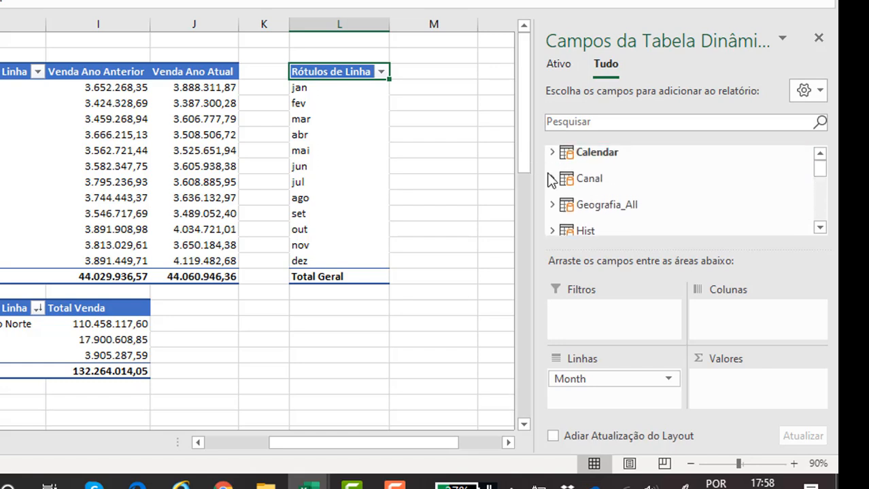
left_click(558, 181)
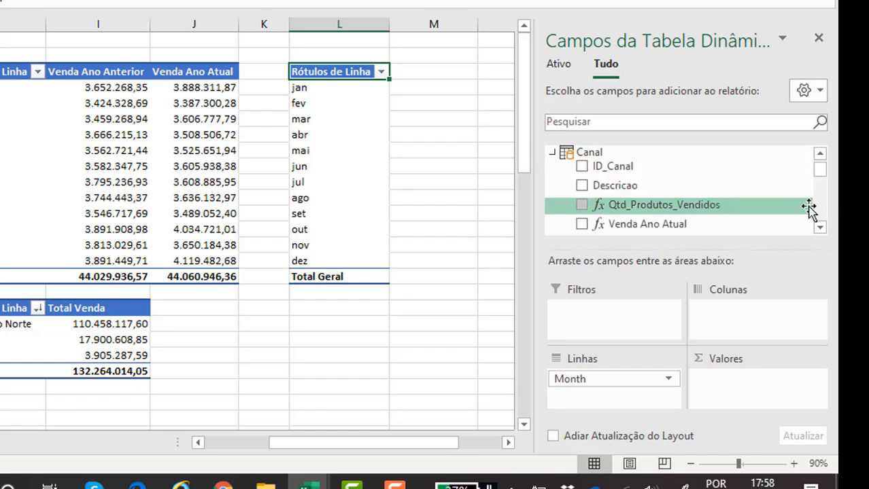
scroll(822, 178, "down", 4)
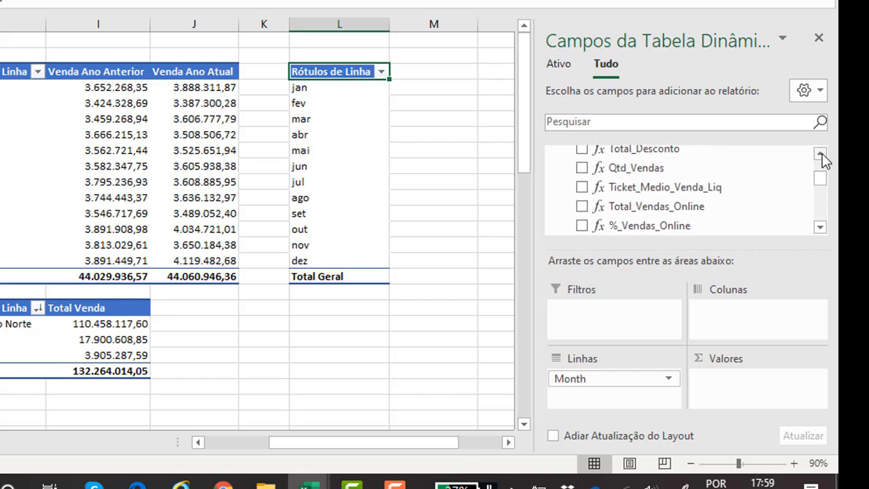
left_click_drag(684, 195, 733, 394)
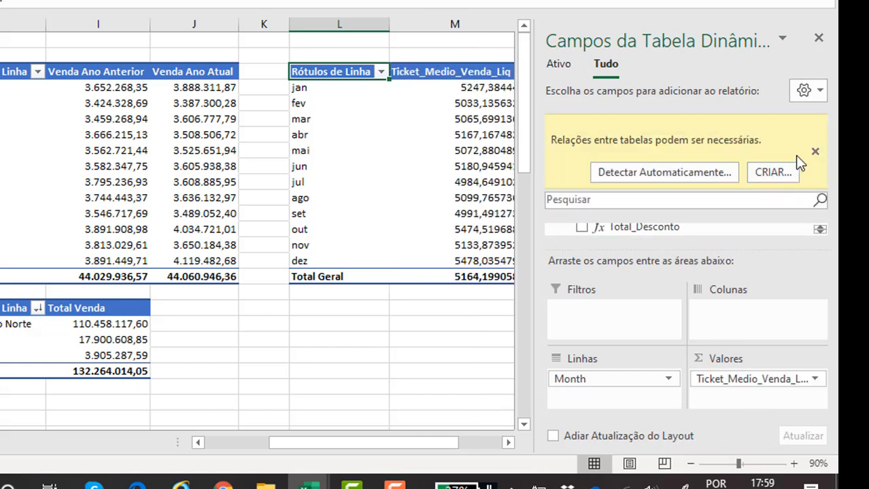
left_click(816, 150)
Step: Add the Ticket_Medio_YoY measure as the second value of the copied pivot table and dismiss the table relationship notice
scroll(820, 228, "down", 7)
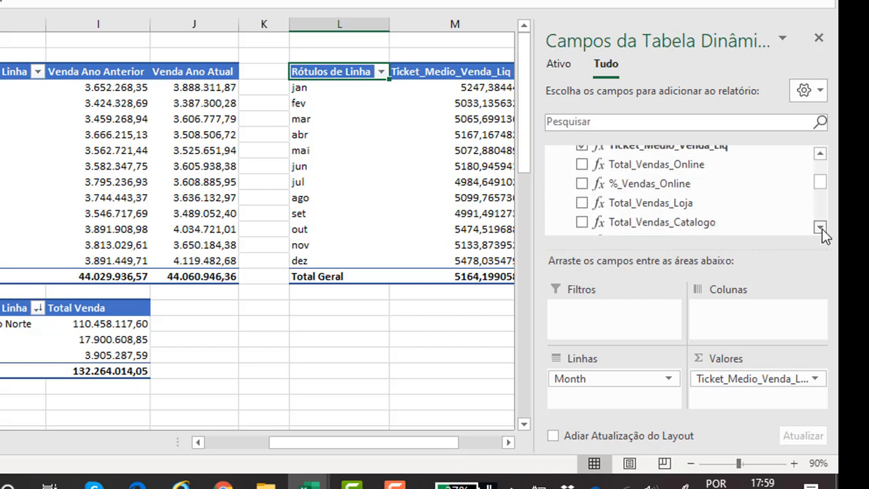
left_click_drag(611, 223, 759, 400)
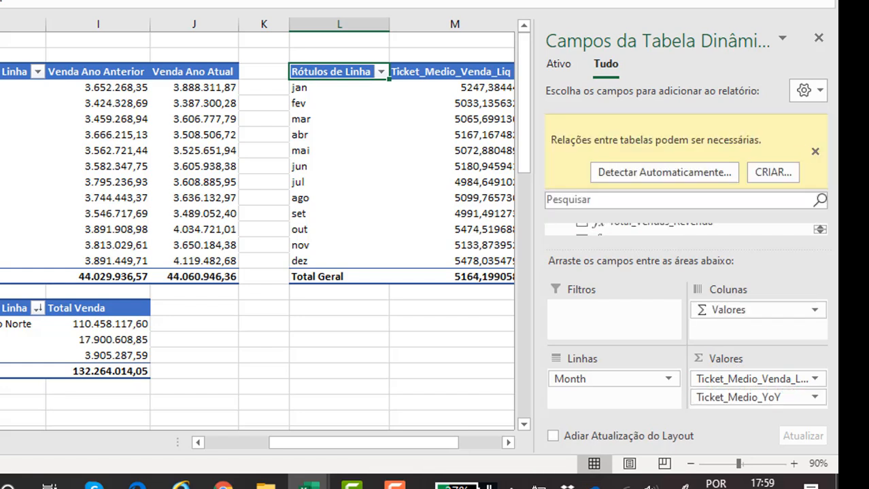
left_click(815, 153)
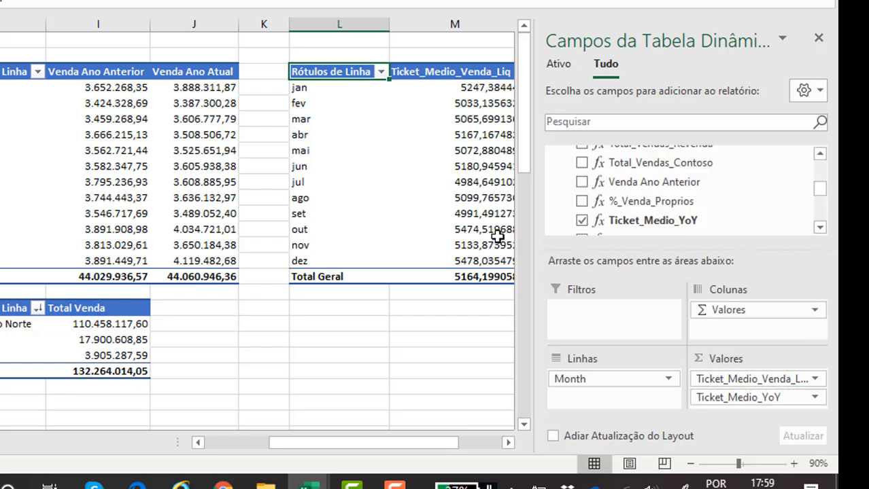
left_click(394, 359)
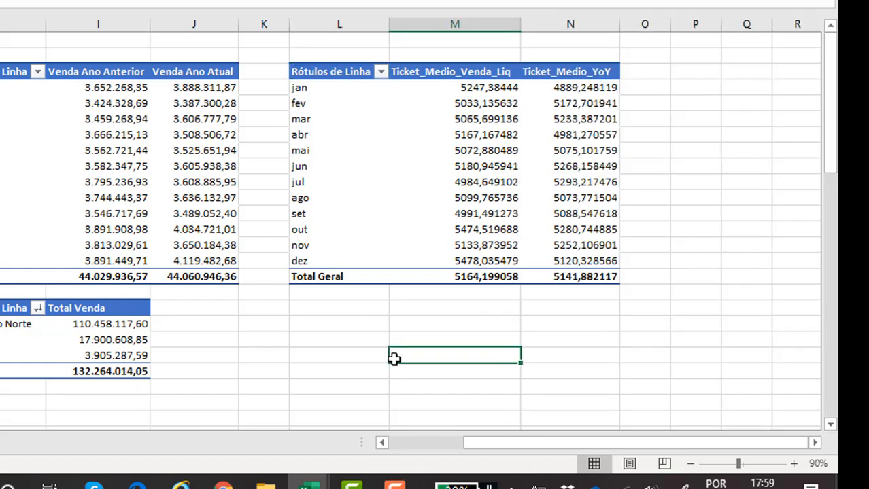
Step: Format the Ticket_Medio_Venda_Liq value field as Número with 0 decimal places and the thousands separator
double_click(469, 74)
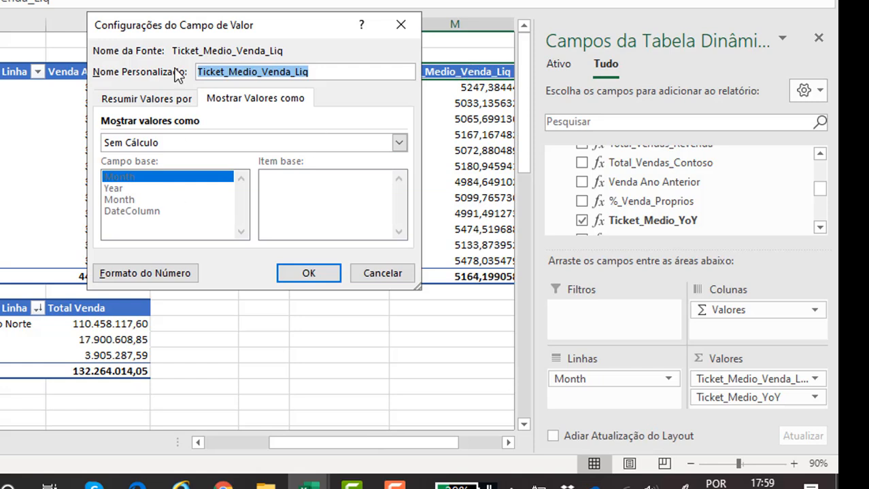
left_click(184, 270)
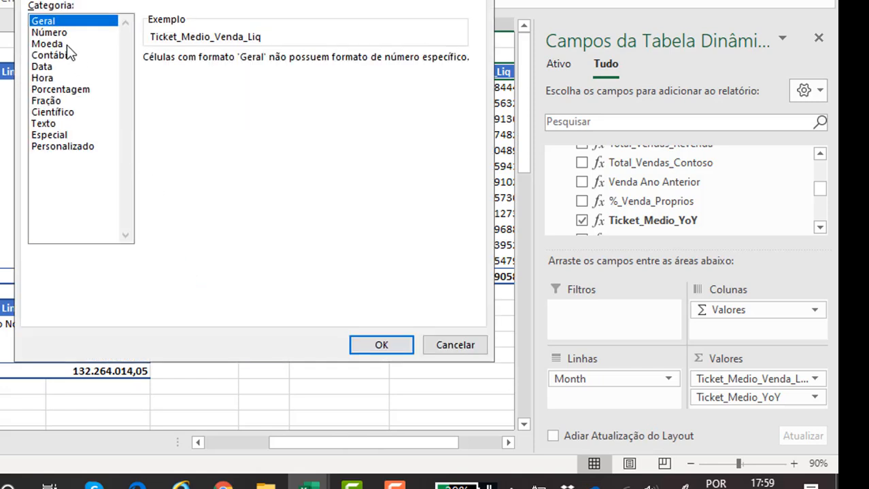
left_click(57, 34)
left_click(265, 63)
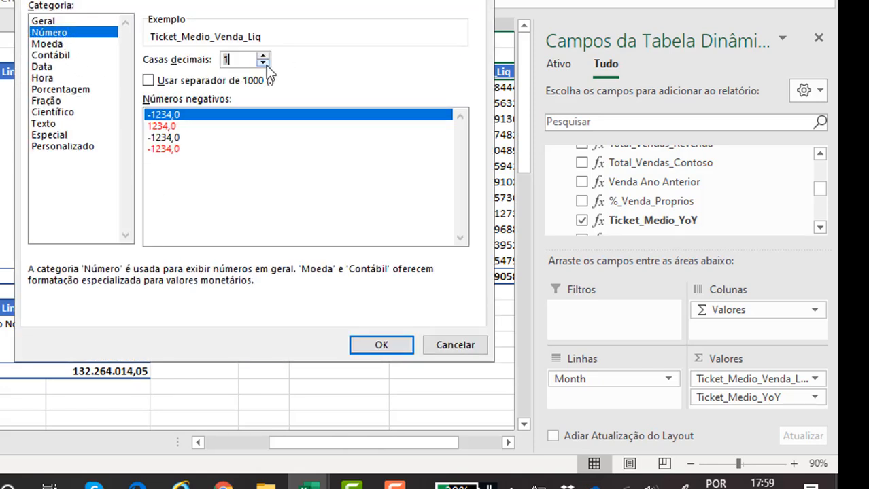
left_click(263, 63)
left_click(157, 80)
left_click(376, 346)
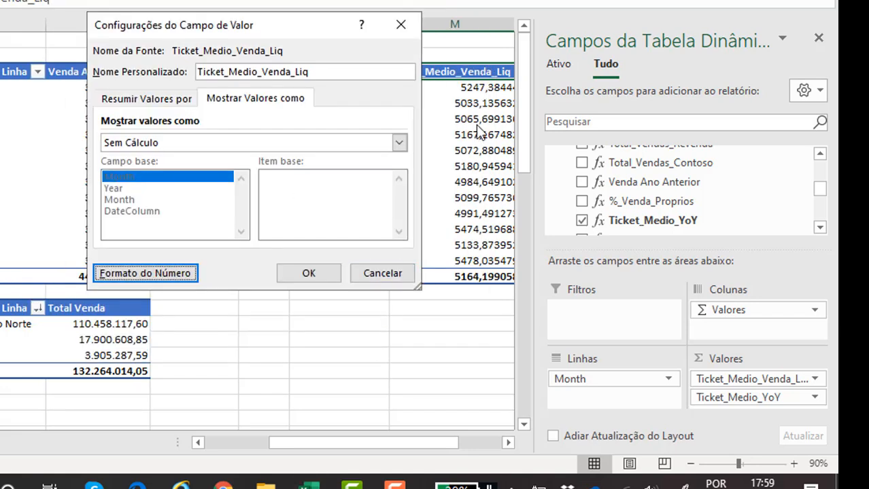
left_click(320, 280)
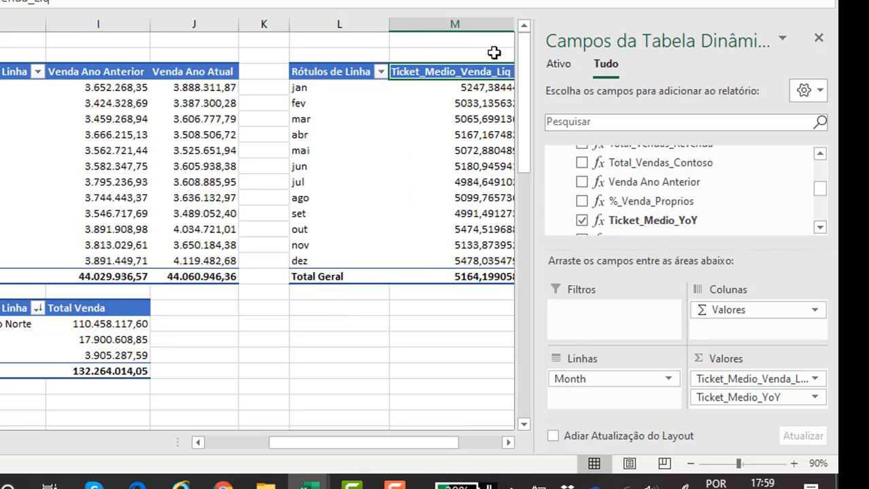
Step: Format the Ticket_Medio_YoY value field as Número with 0 decimal places and the thousands separator
left_click(488, 91)
key("Right")
key("Right")
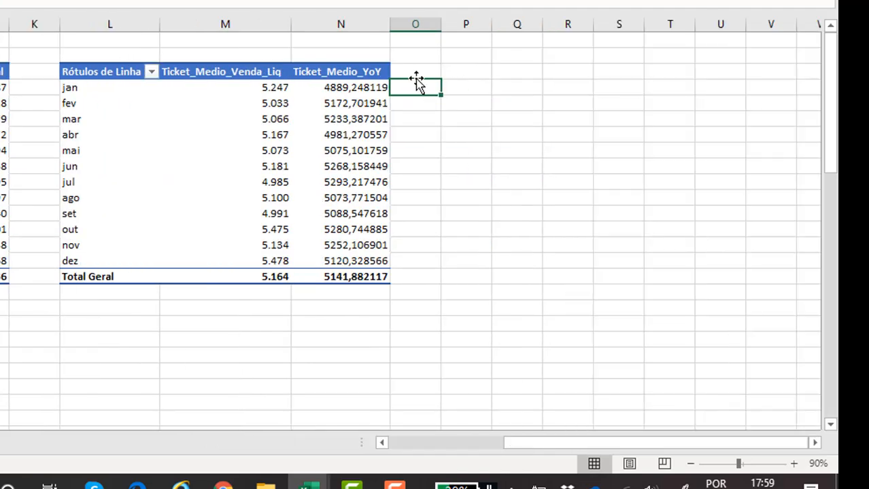
double_click(367, 72)
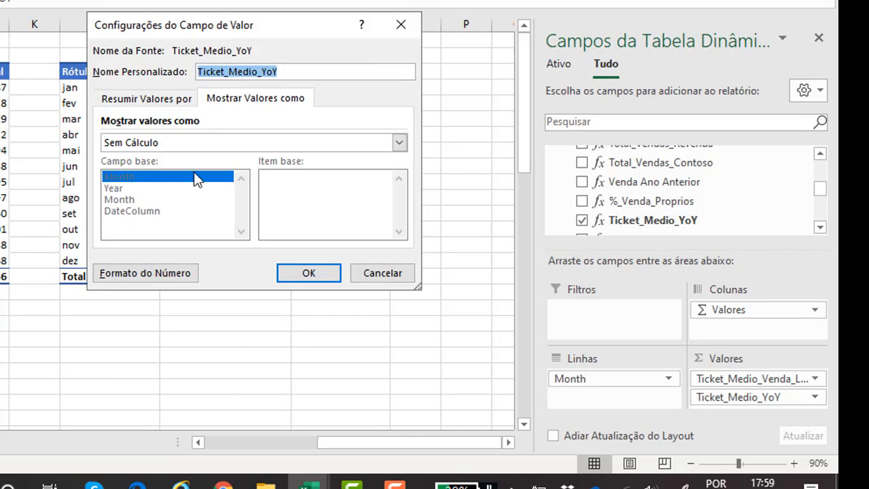
left_click(179, 273)
left_click(58, 33)
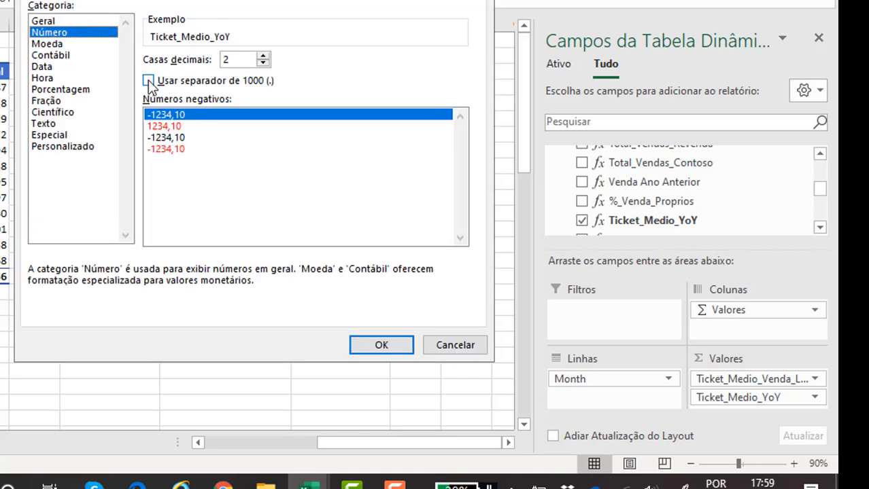
left_click(148, 81)
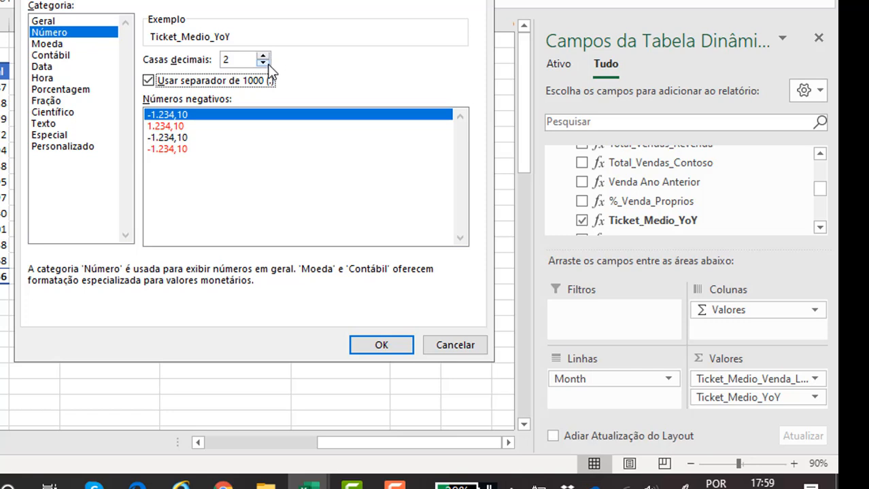
double_click(267, 64)
left_click(384, 340)
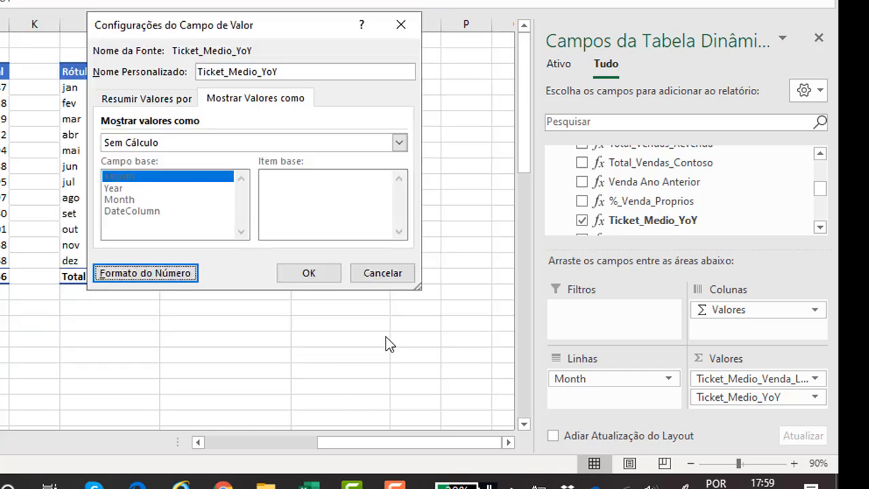
left_click(308, 272)
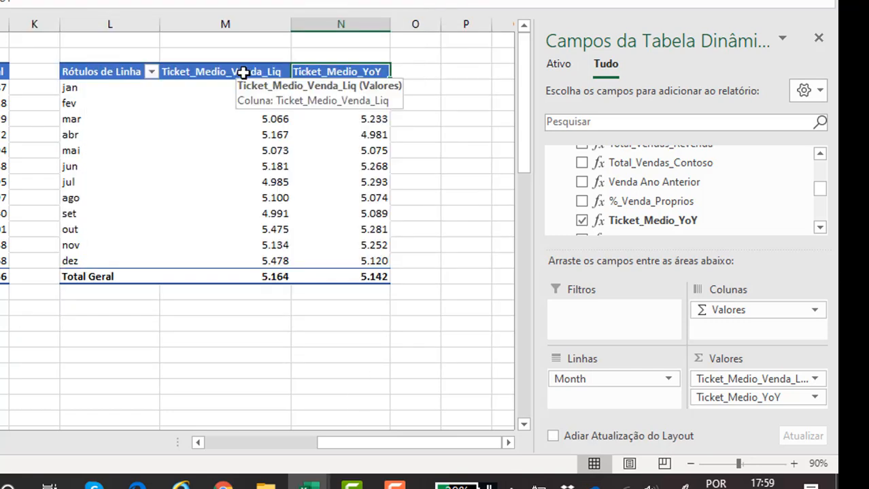
Step: Rename the Ticket_Medio_Venda_Liq field to Ticket Médio and the Ticket_Medio_YoY field to Ticket Médio Ano Anterior
double_click(242, 71)
type("Ticket Médio")
key("Return")
double_click(257, 72)
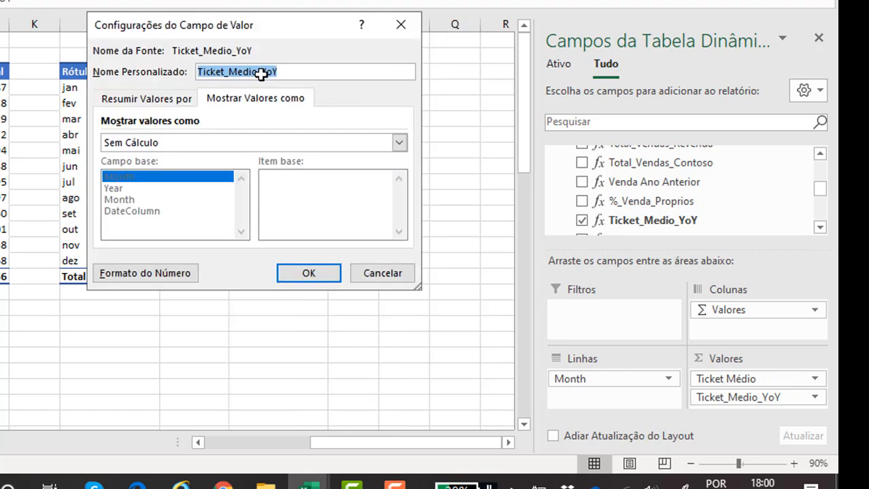
left_click(261, 73)
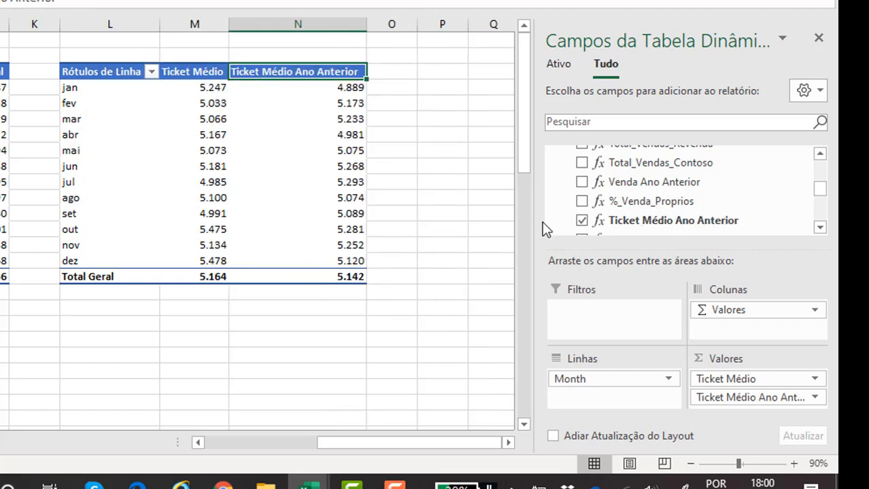
left_click(442, 168)
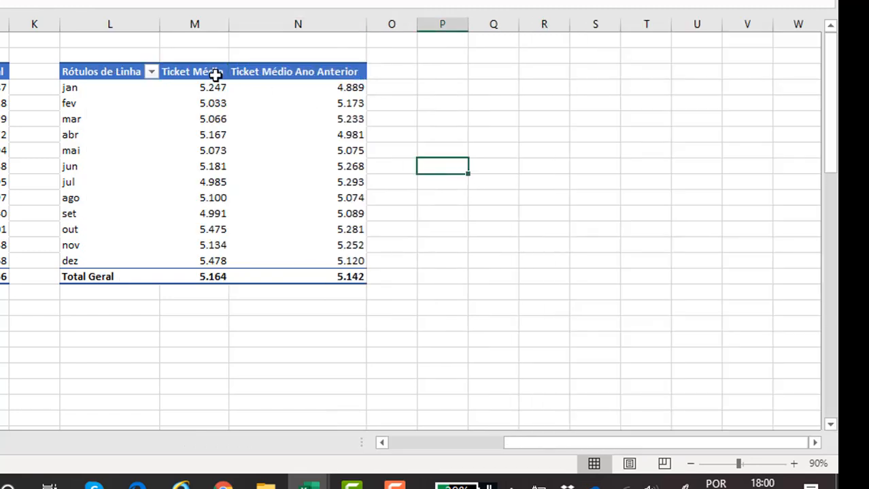
Step: Add the Ticket Médio measure a second time as the first value of the pivot table and give the duplicate a blank custom name
left_click(186, 72)
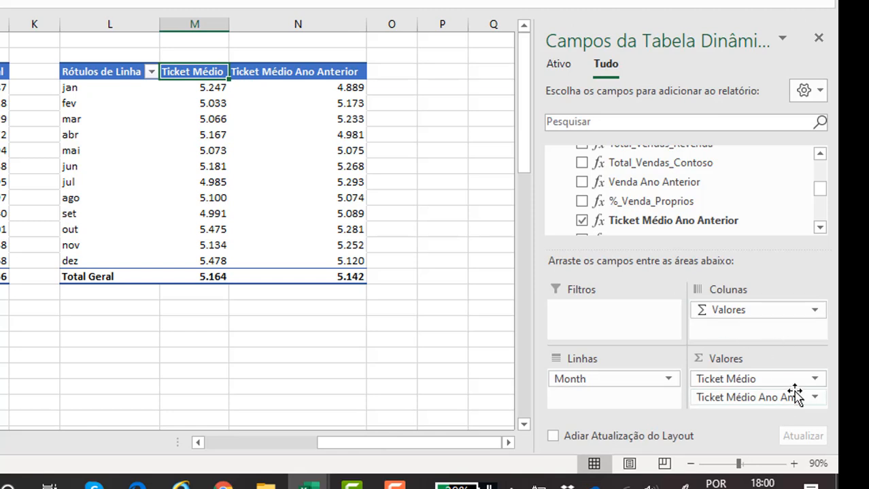
left_click_drag(820, 191, 820, 181)
left_click_drag(678, 188, 732, 381)
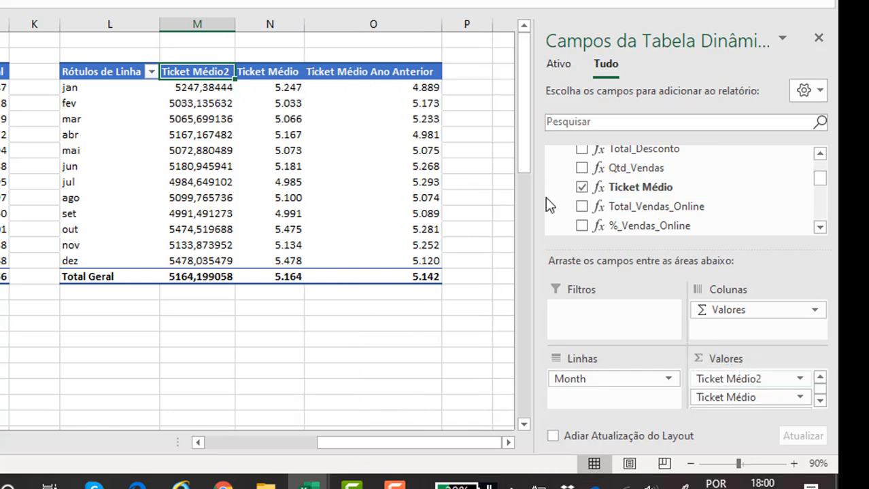
double_click(221, 72)
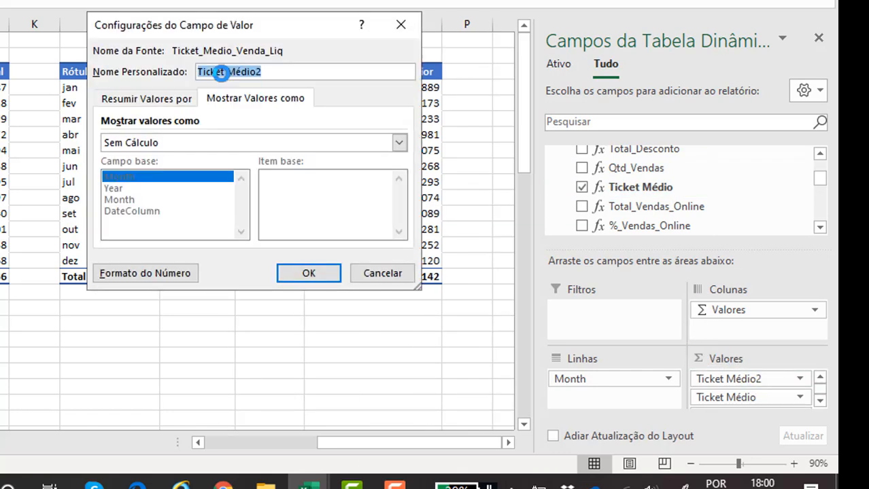
key("Return")
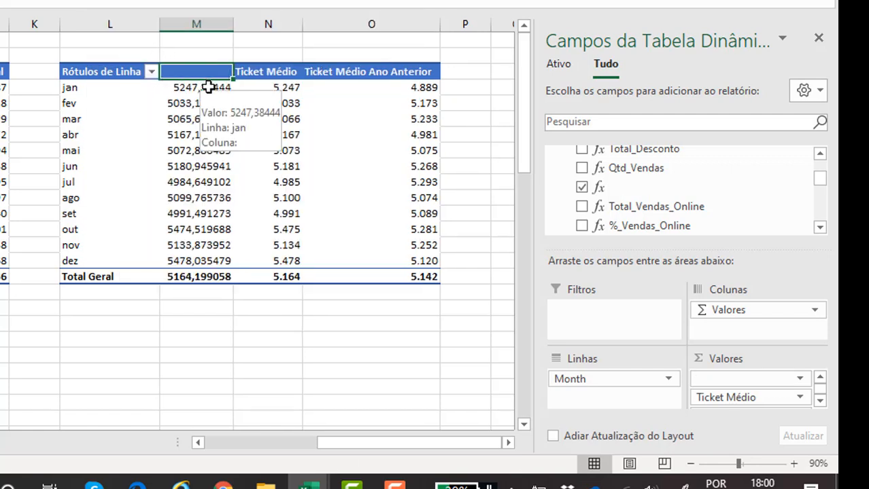
Step: Format the blank-named duplicate Ticket Médio value field as Número with 0 decimal places and the thousands separator
double_click(193, 71)
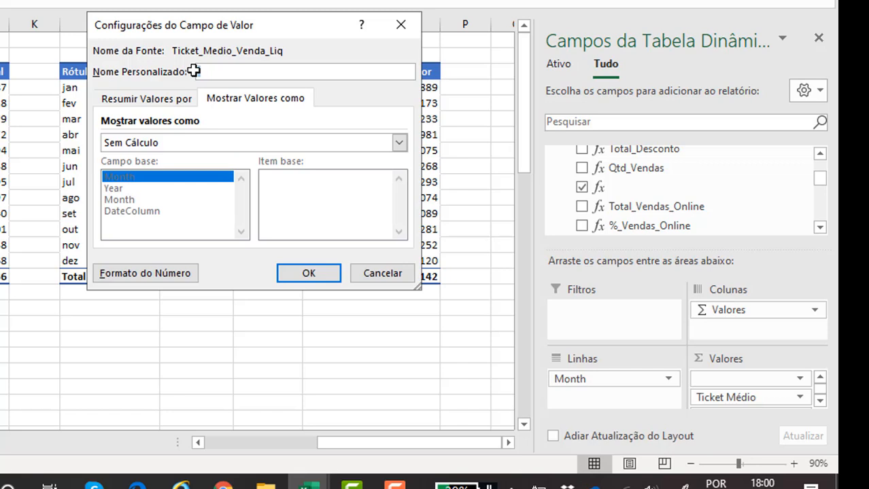
left_click(145, 273)
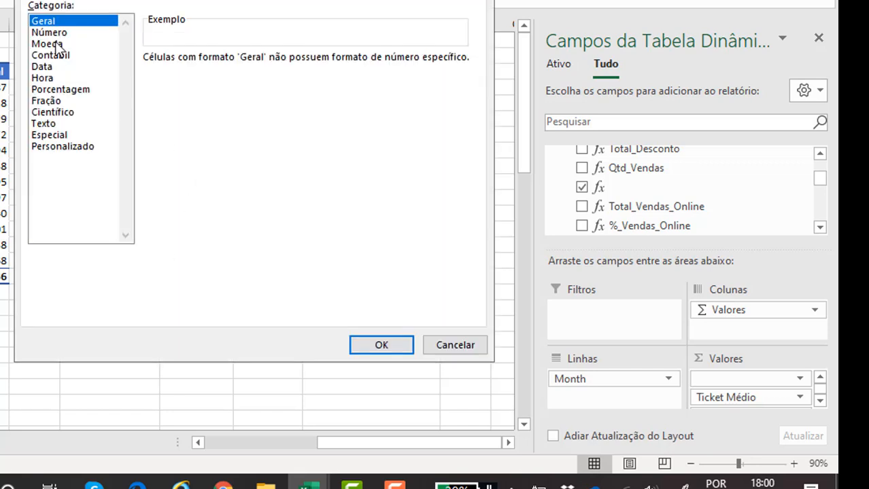
left_click(50, 32)
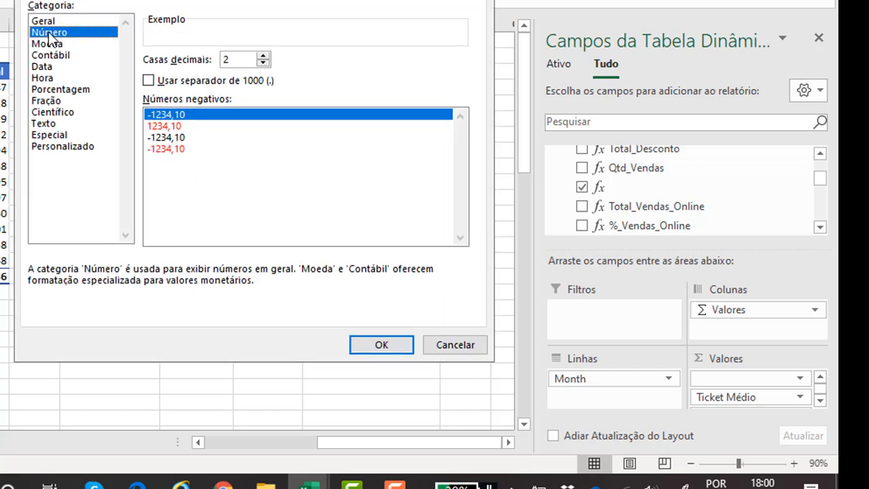
left_click(148, 80)
left_click(264, 63)
left_click(263, 64)
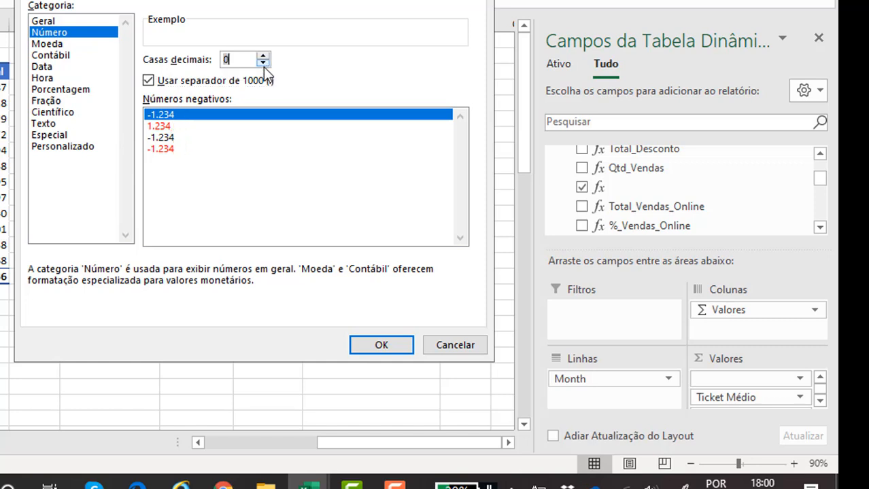
left_click(393, 352)
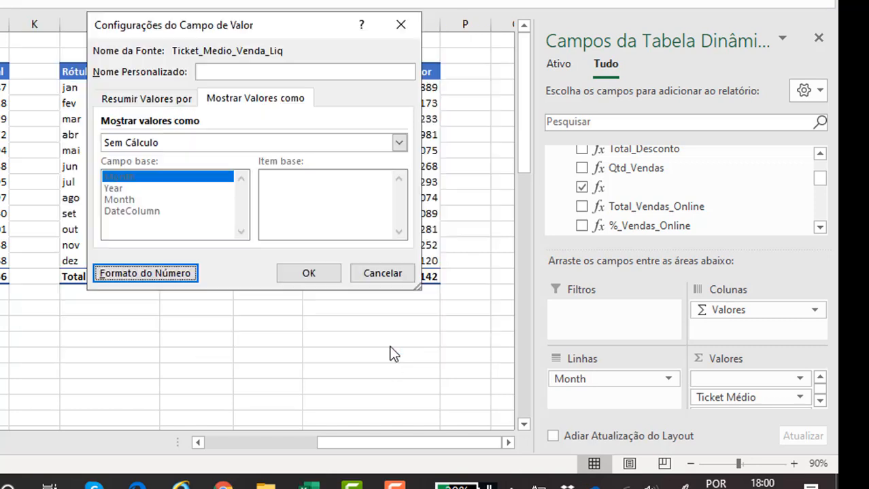
left_click(306, 274)
left_click(326, 322)
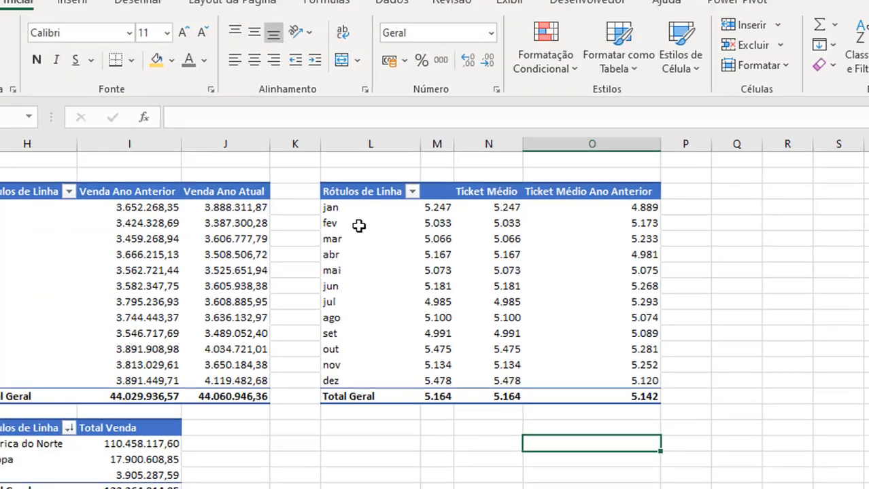
Step: Insert a 2D line pivot chart from the monthly average-ticket pivot table
left_click(248, 150)
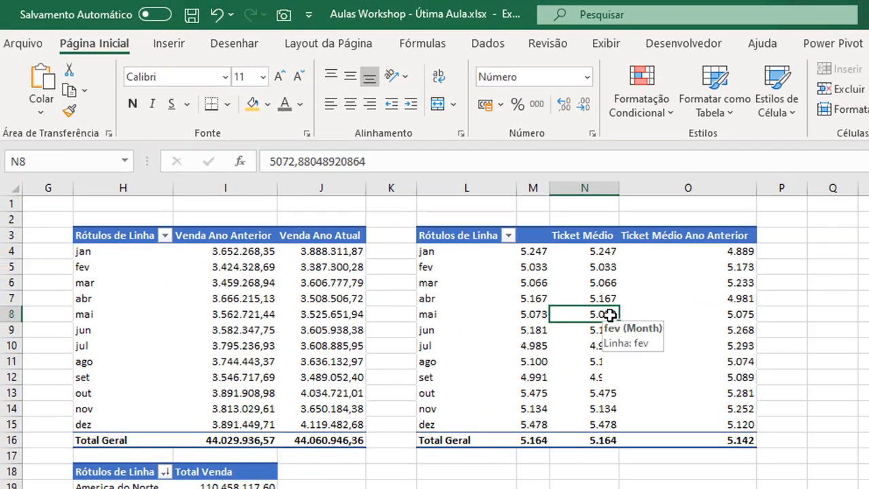
left_click(521, 286)
left_click(167, 43)
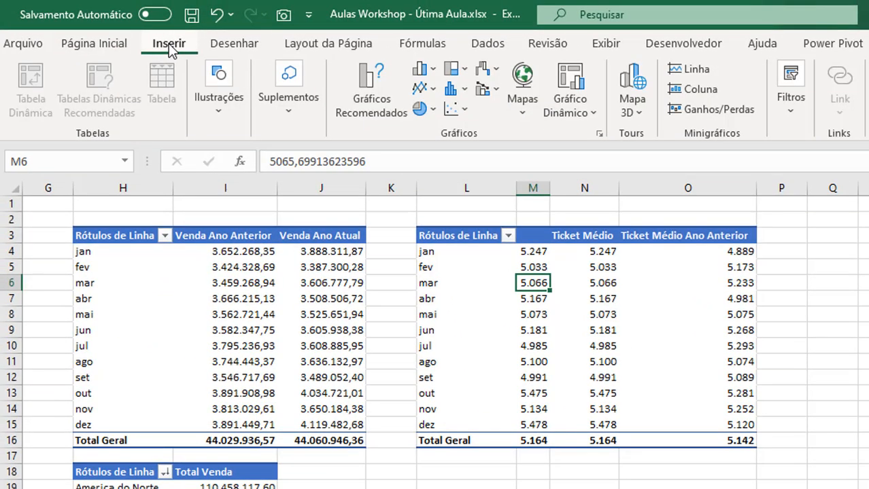
left_click(423, 88)
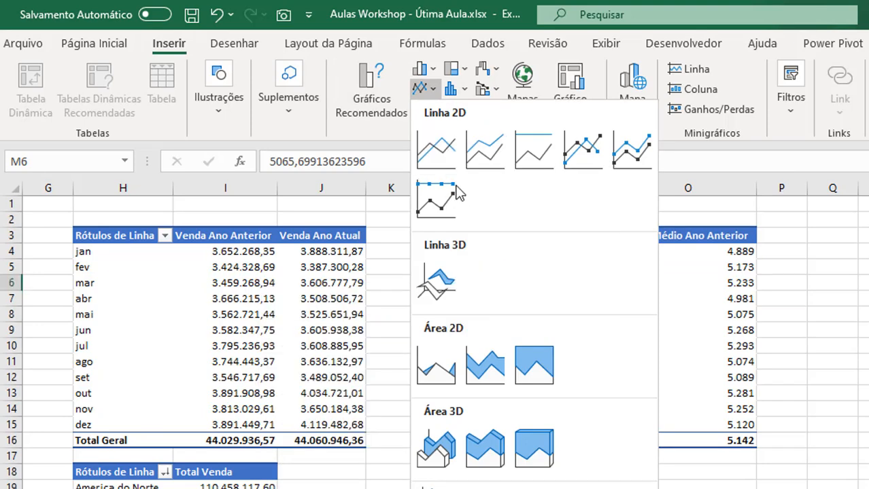
left_click(447, 155)
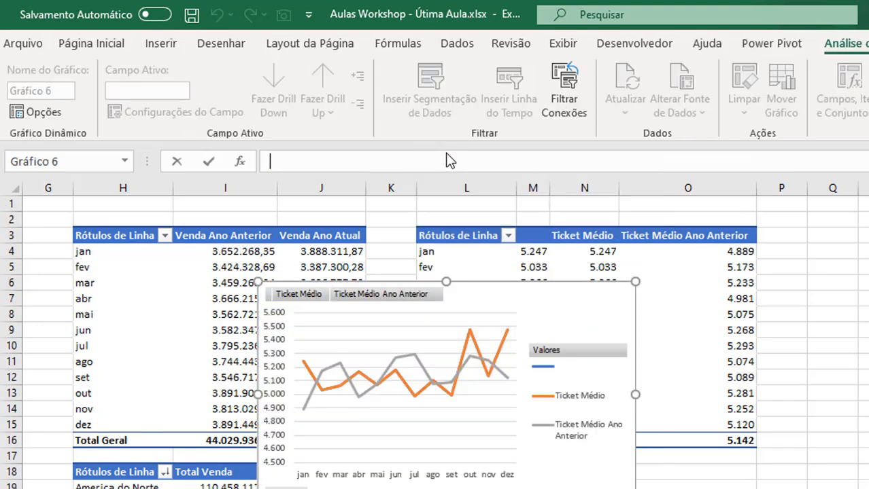
Step: Change the blank-named series to the Área type in a custom combination chart and widen the chart
left_click(479, 367)
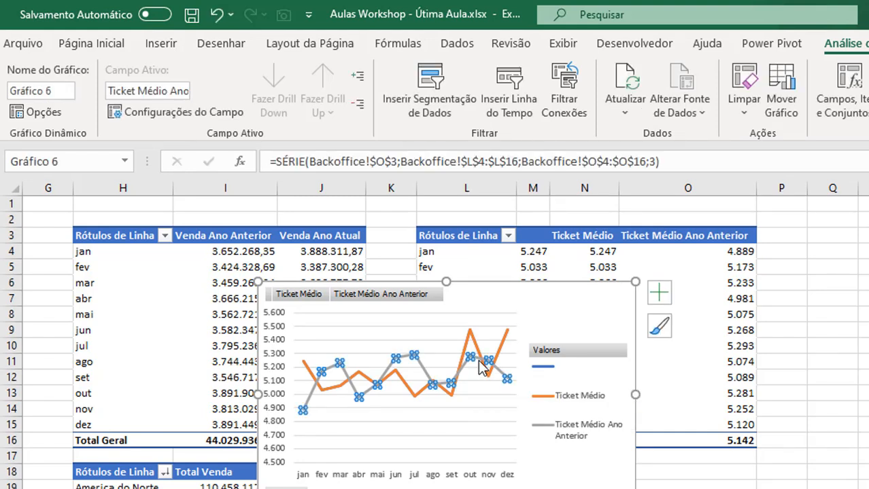
right_click(481, 367)
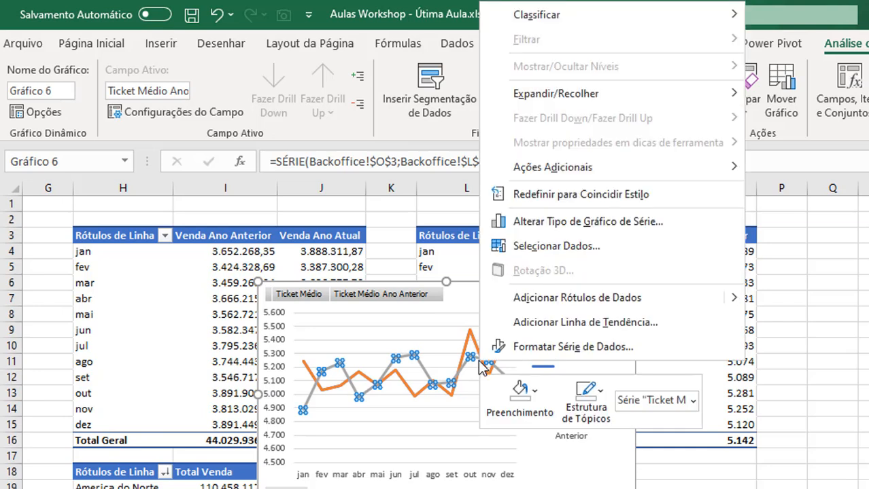
left_click(609, 227)
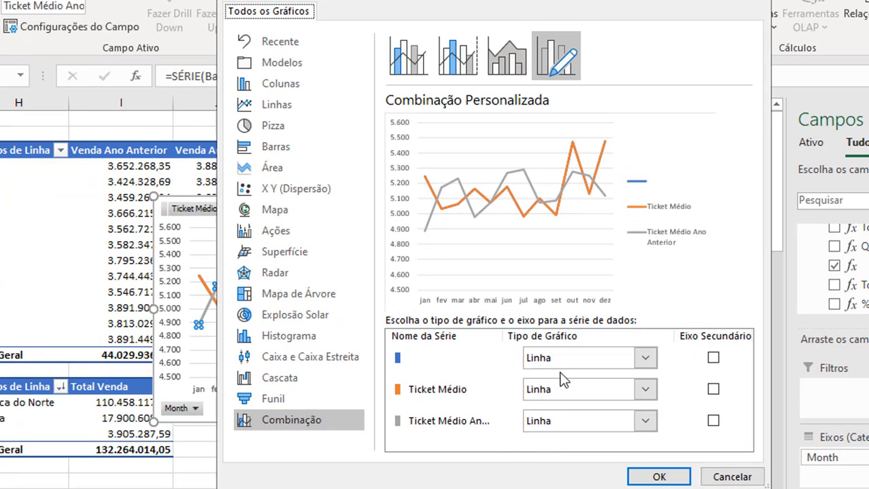
left_click(646, 361)
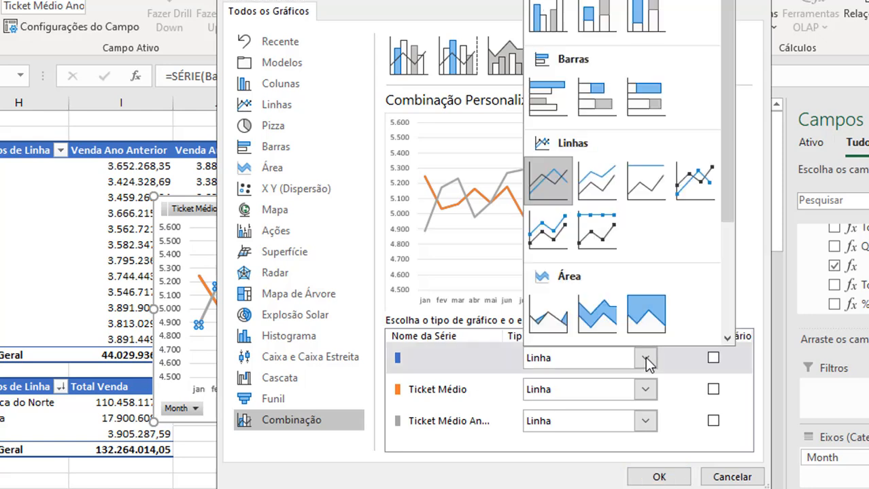
left_click(548, 314)
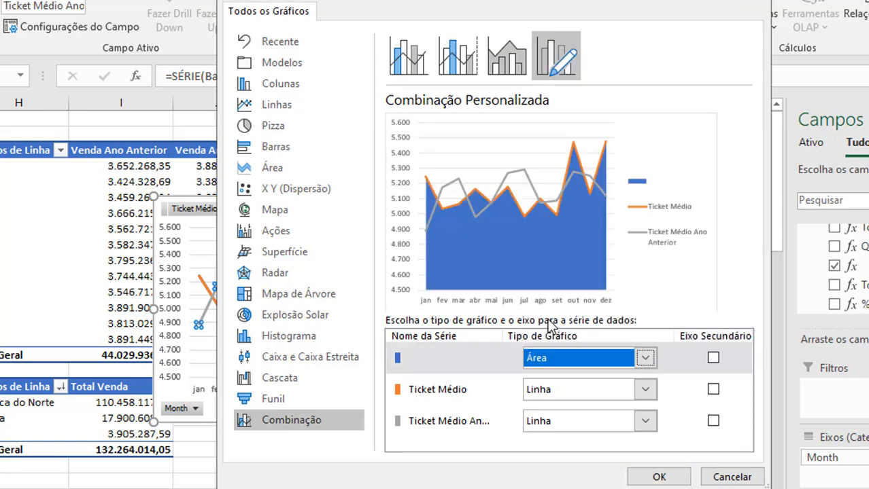
left_click(659, 477)
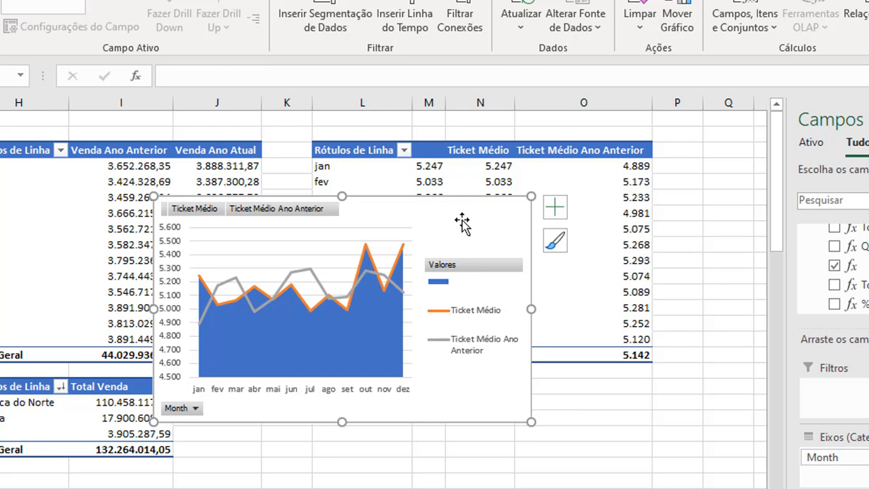
left_click_drag(535, 308, 594, 309)
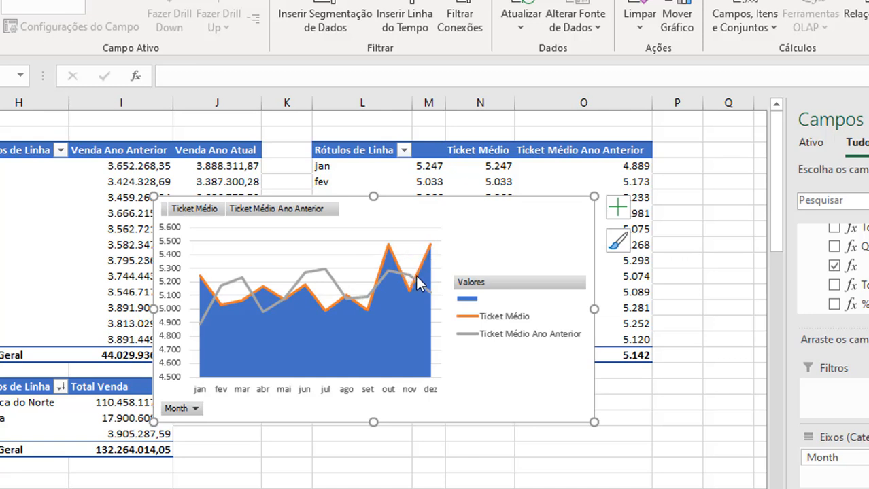
Step: Set the Ticket Médio Ano Anterior line's outline to the orange theme colour
mouse_move(287, 316)
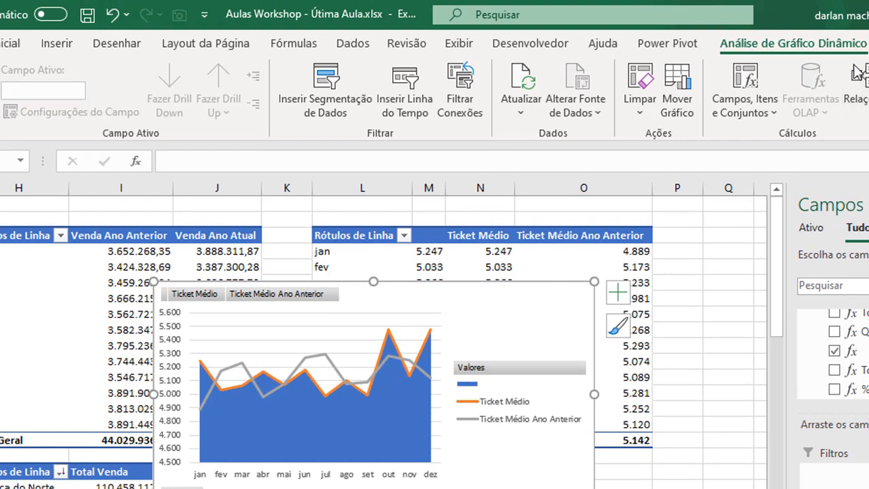
left_click(868, 44)
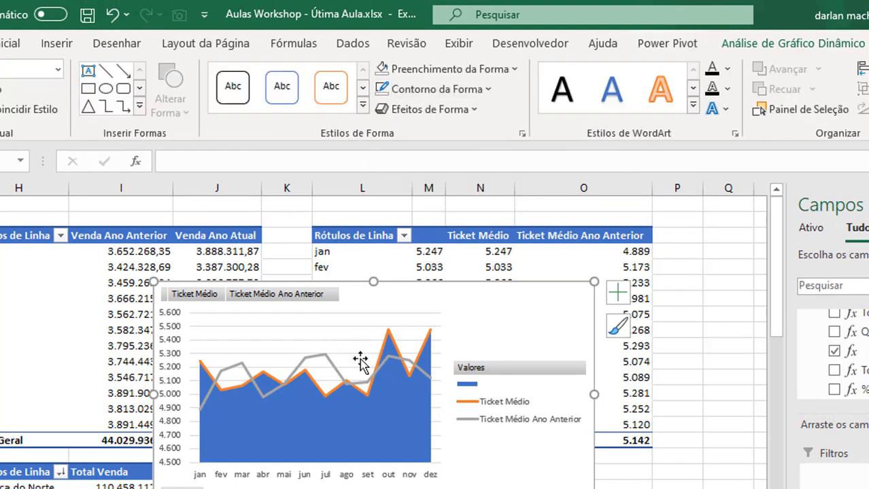
left_click(384, 369)
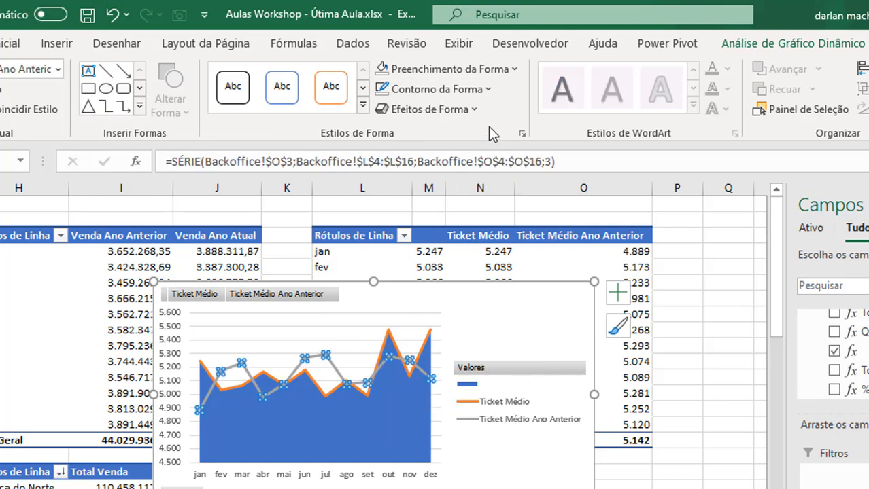
left_click(487, 89)
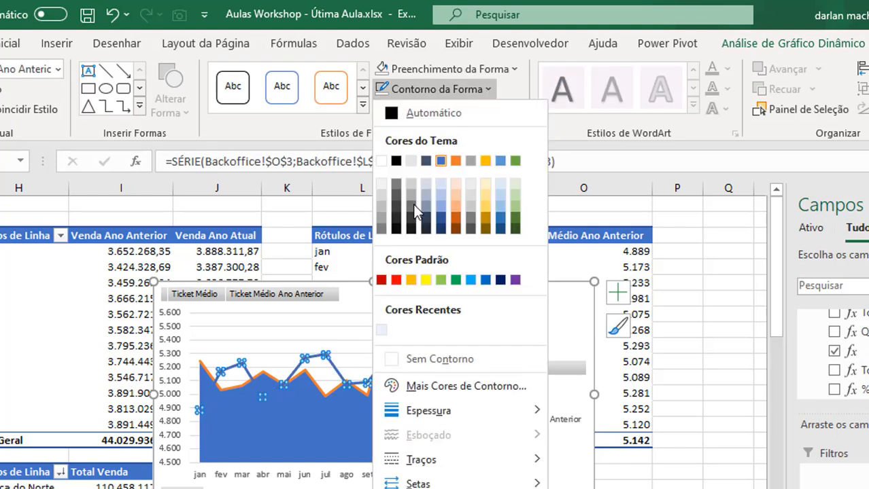
left_click(457, 161)
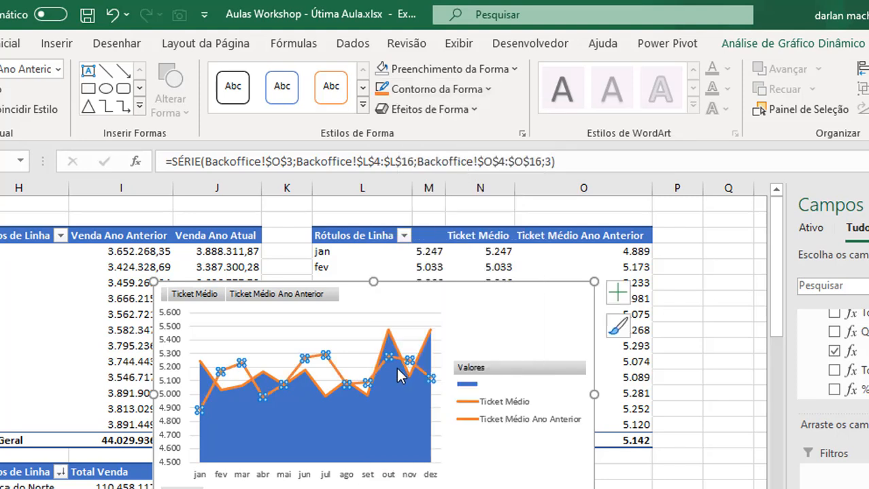
Step: Set the Ticket Médio line's outline to the blue theme colour
left_click(364, 401)
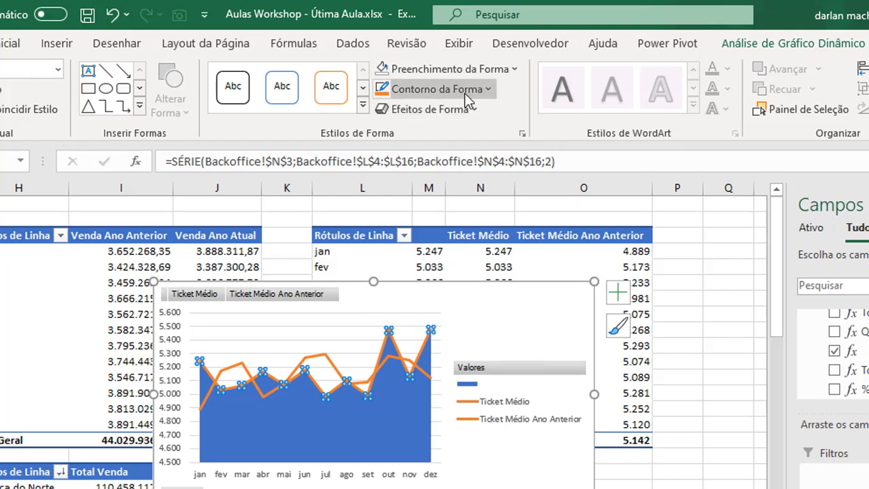
left_click(488, 90)
left_click(446, 166)
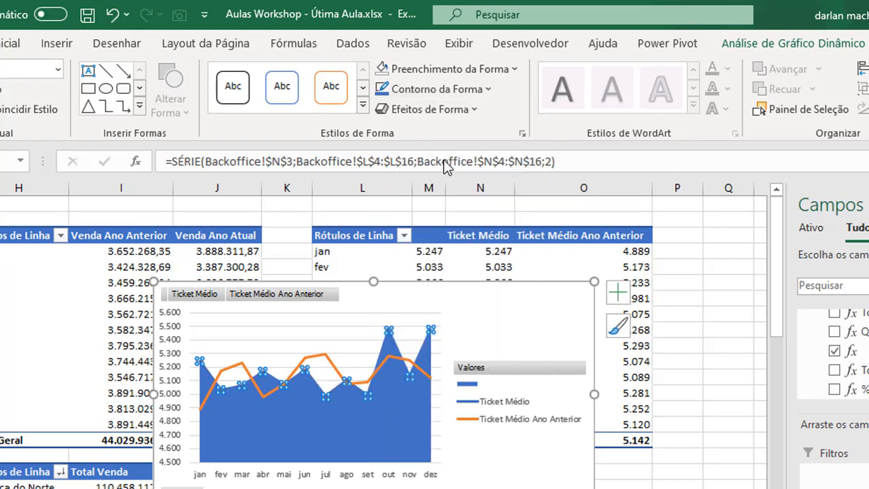
Step: Give the blank-named area series a lightest-blue theme outline and a matching lightest-blue fill
left_click(410, 433)
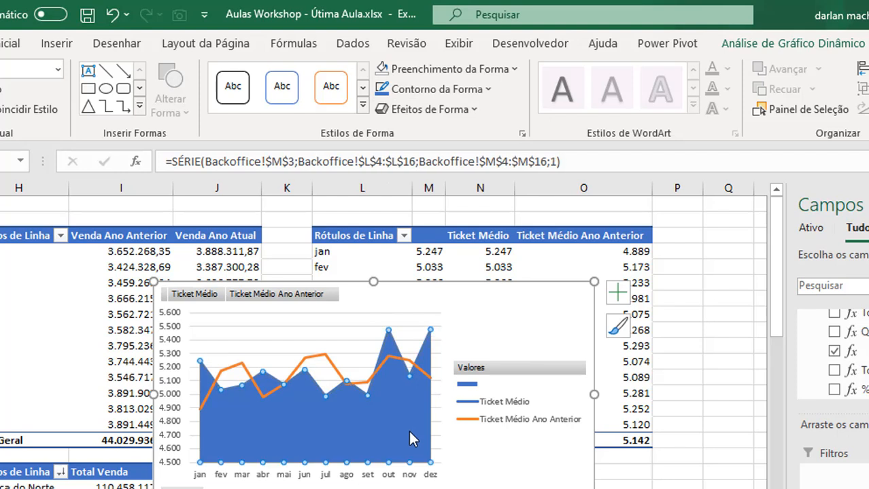
left_click(488, 89)
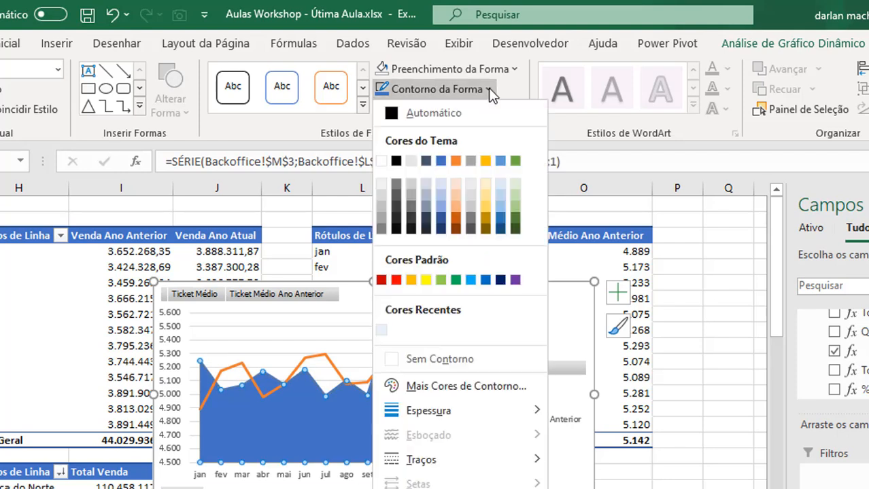
left_click(440, 185)
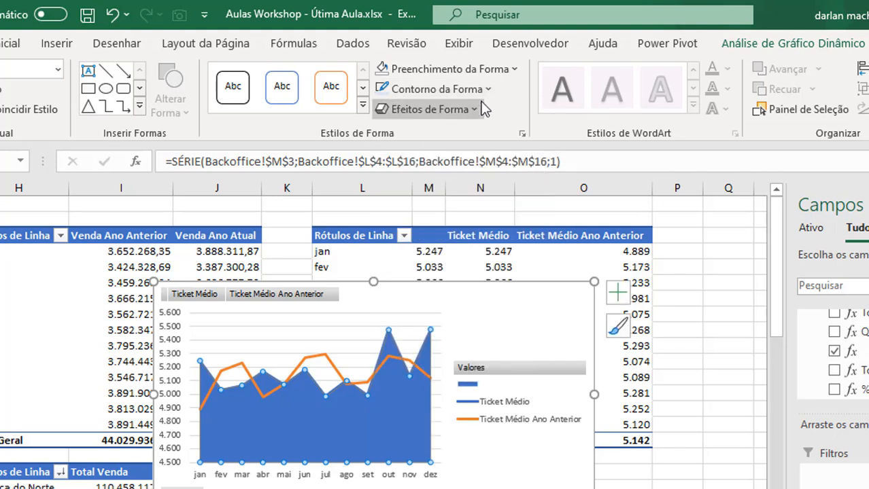
left_click(517, 69)
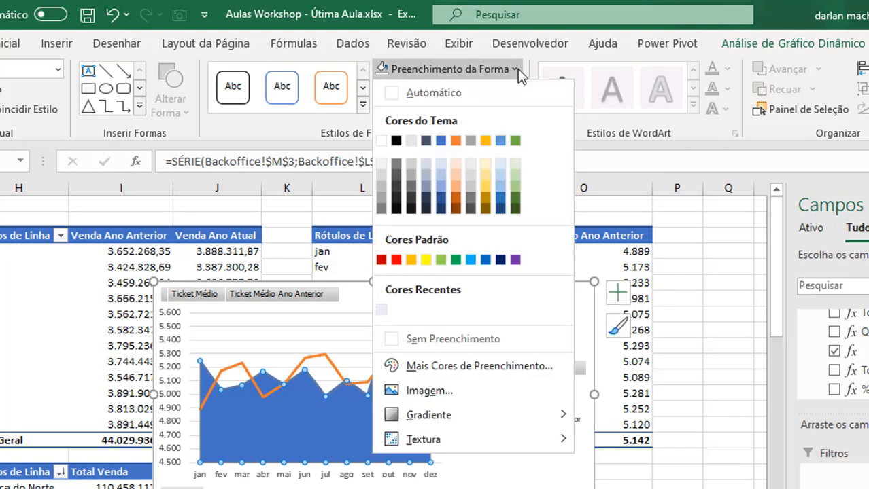
left_click(442, 163)
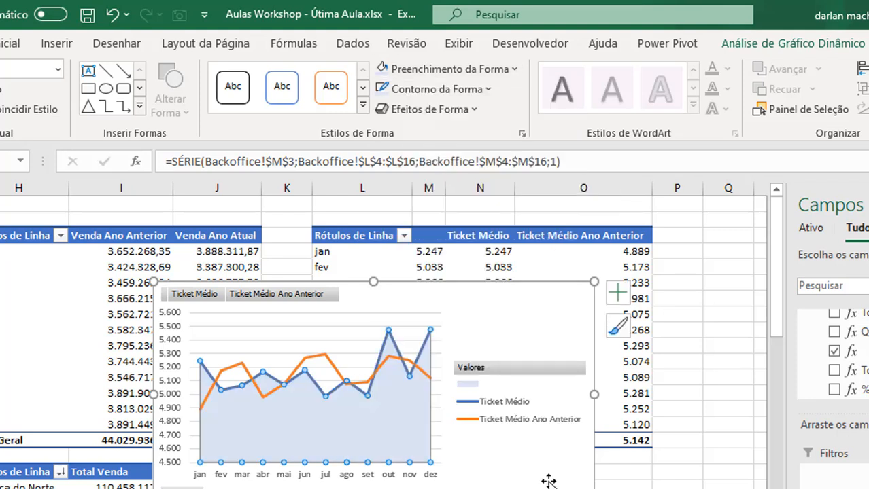
left_click(496, 326)
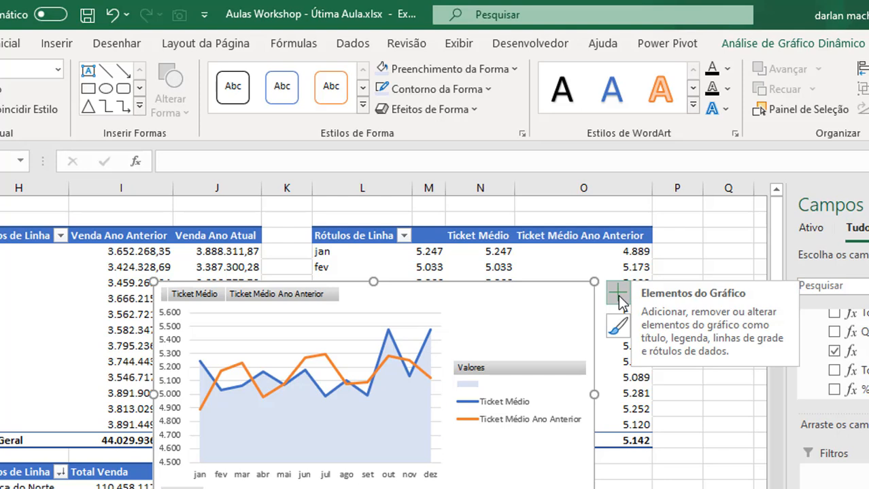
Step: Change the Ticket Médio and Ticket Médio Ano Anterior series to Linhas com Marcadores in the custom combination chart
left_click(403, 366)
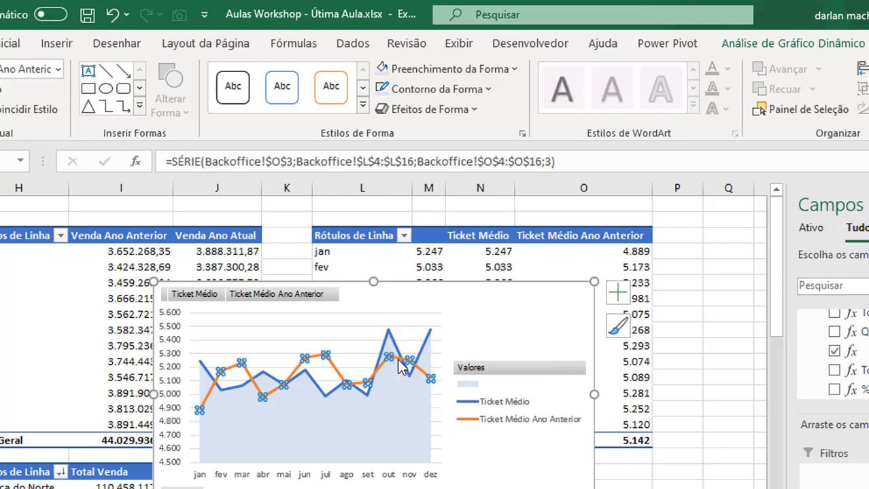
right_click(403, 366)
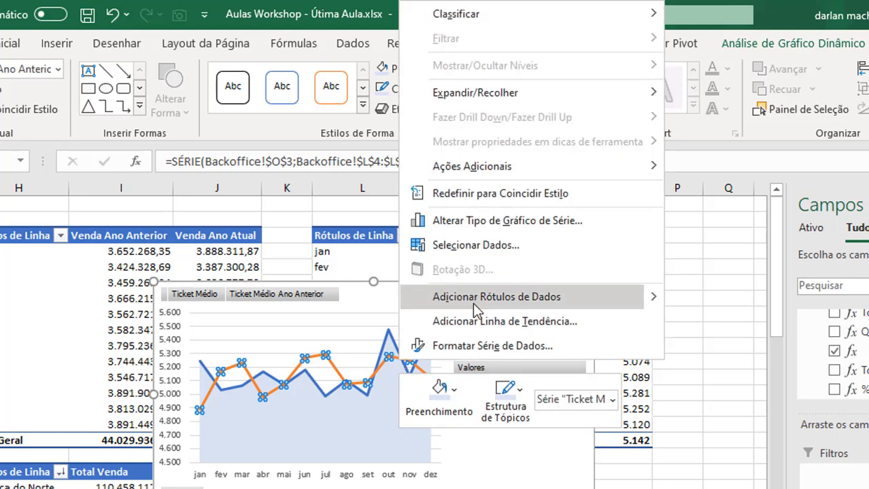
left_click(537, 221)
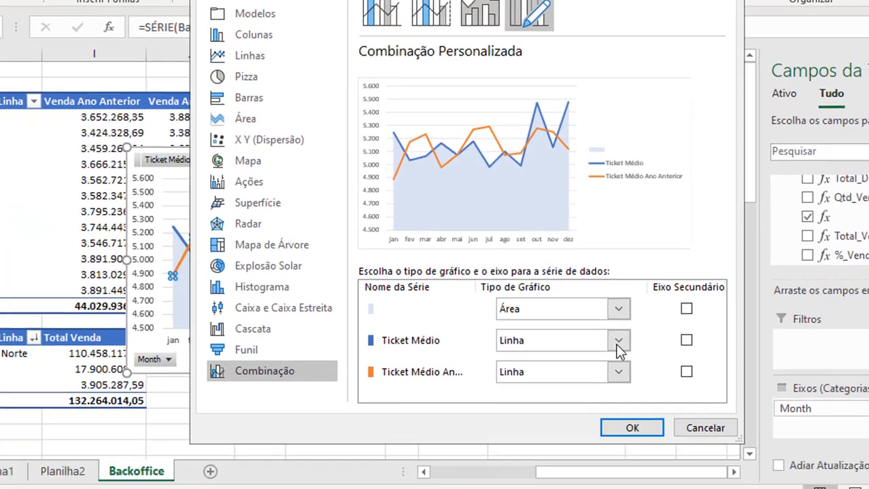
left_click(646, 475)
left_click(519, 204)
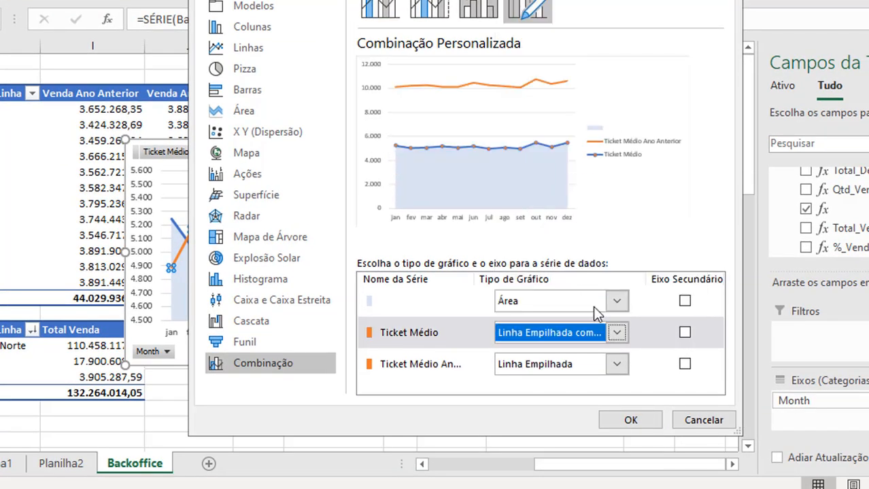
left_click(617, 365)
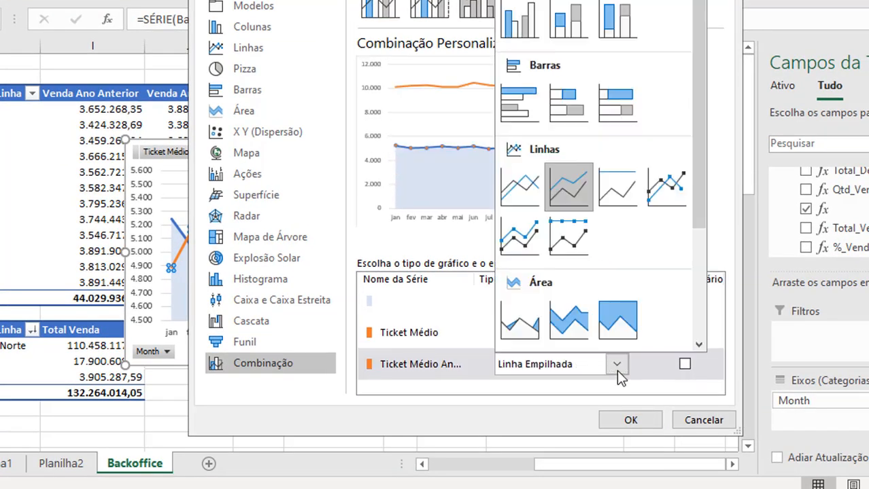
left_click(519, 239)
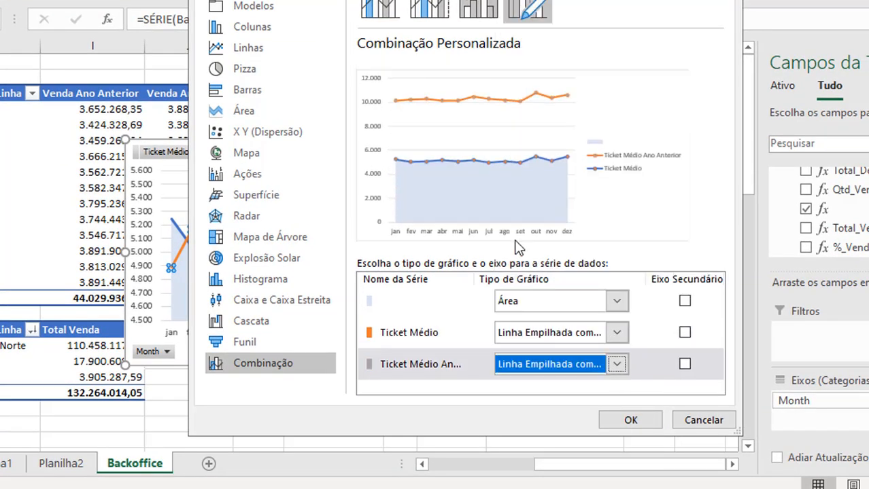
left_click(620, 338)
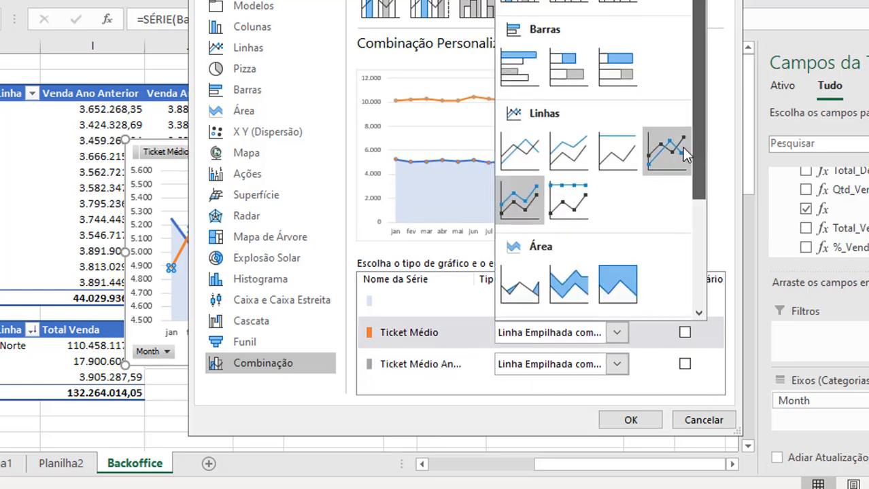
left_click(666, 153)
left_click(616, 364)
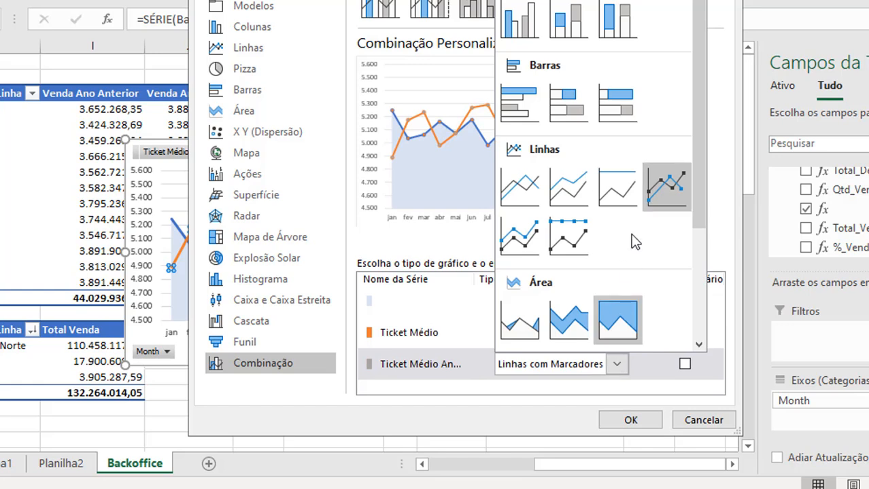
left_click(669, 188)
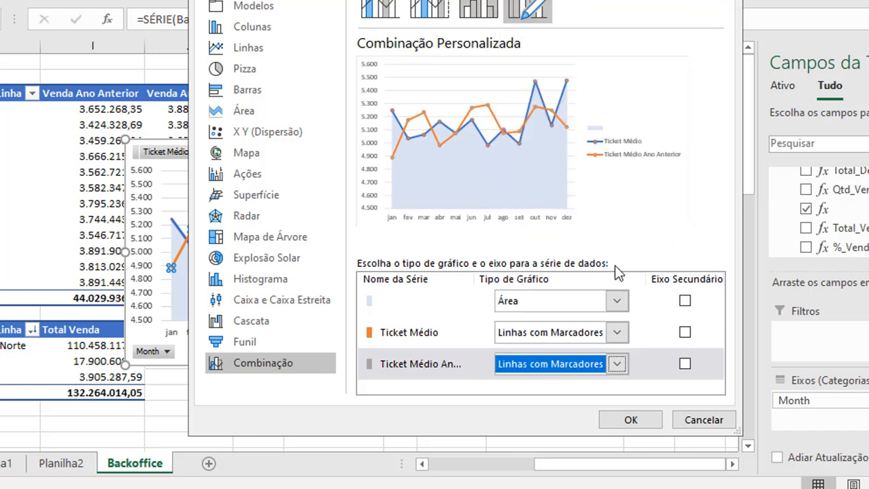
left_click(630, 421)
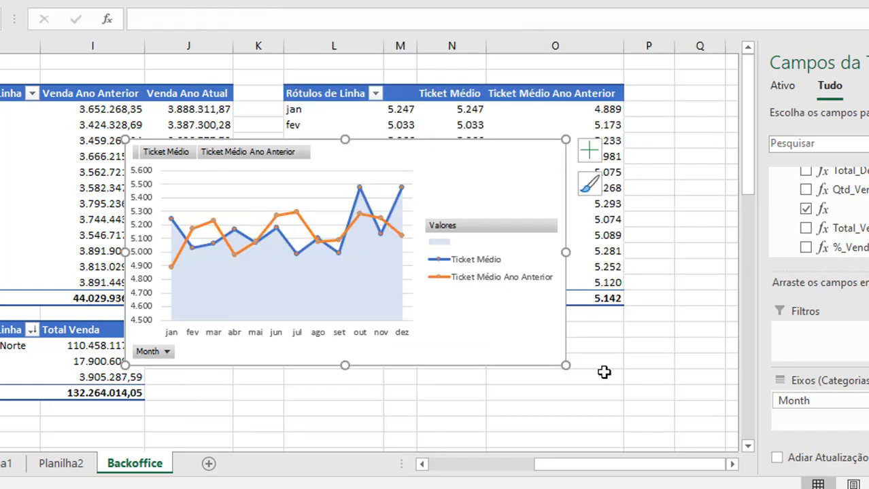
left_click(381, 238)
left_click(381, 238)
right_click(381, 239)
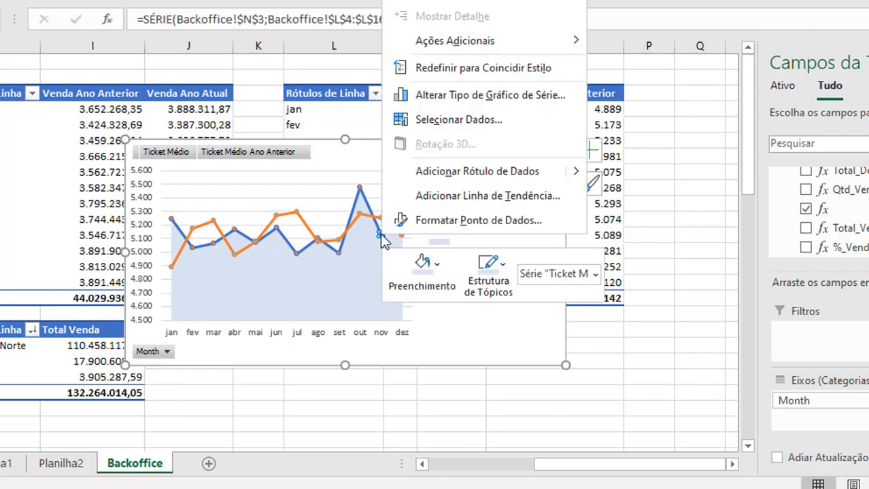
key("Escape")
key("Escape")
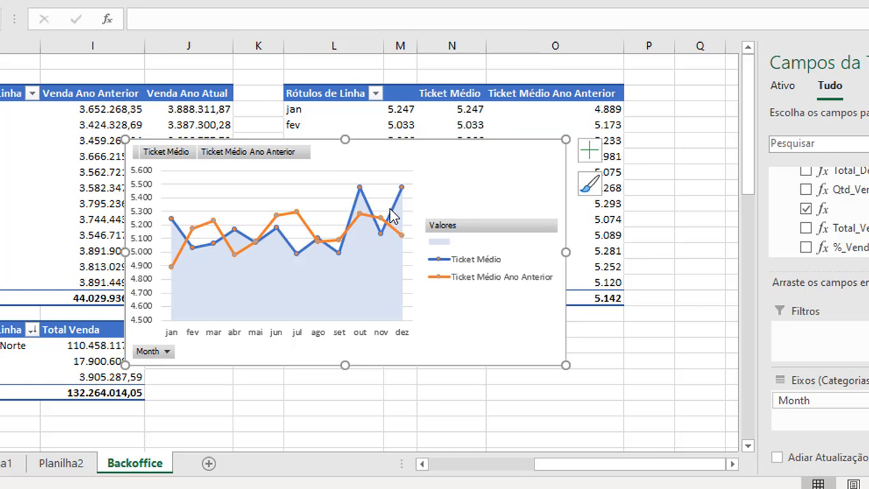
Step: Fill the markers of the Ticket Médio line with the blue theme colour
left_click(391, 214)
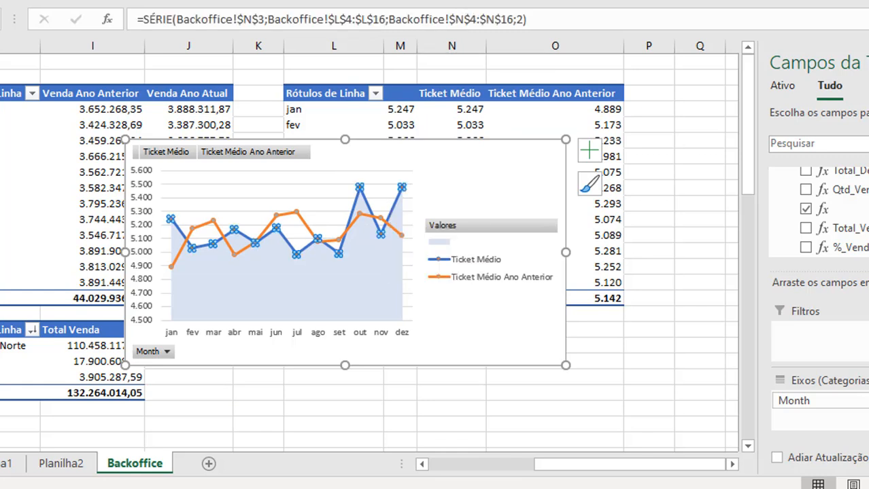
left_click(416, 1)
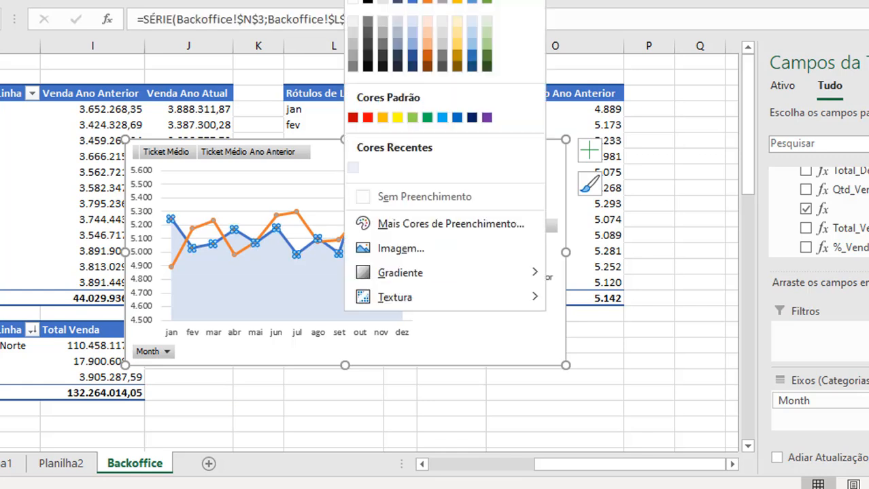
left_click(416, 3)
left_click(449, 163)
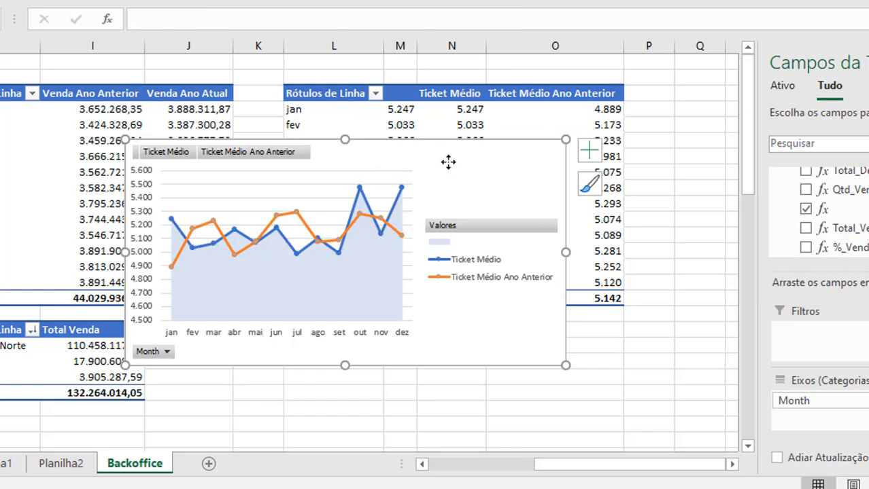
Step: Fill the markers of the Ticket Médio Ano Anterior line with the orange theme colour
left_click(332, 242)
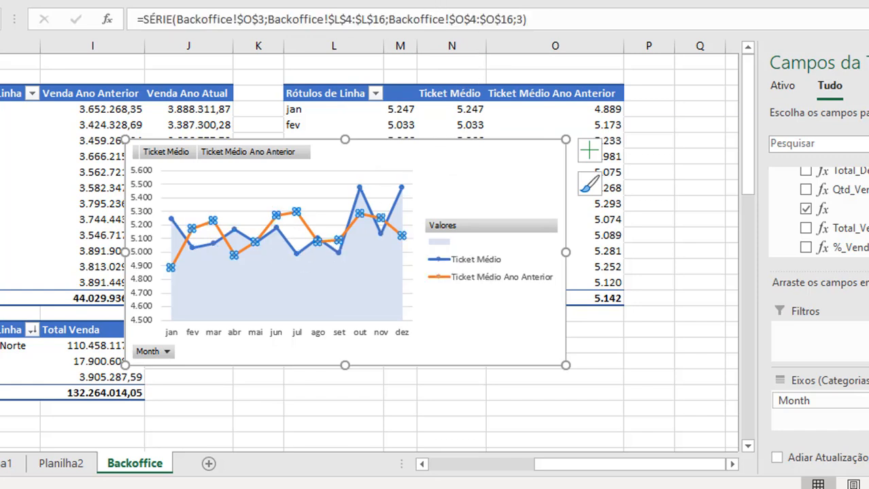
left_click(463, 0)
left_click(435, 4)
left_click(476, 190)
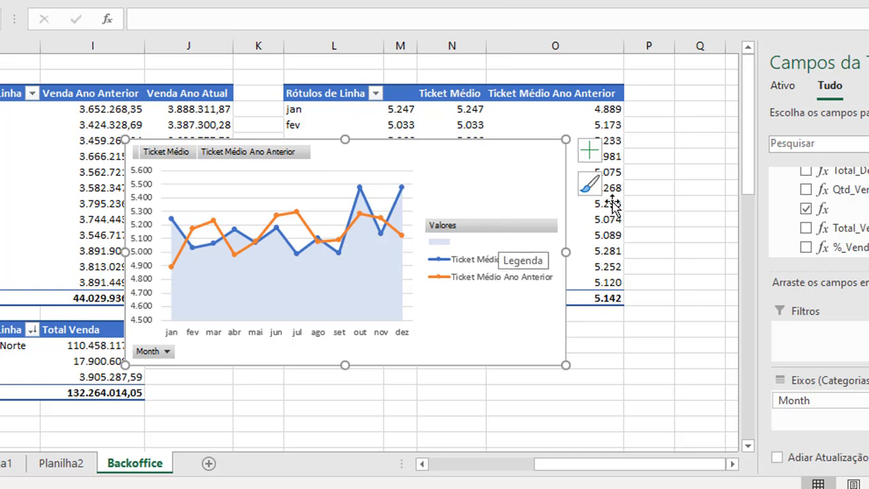
Step: Place the average-ticket chart's legend below the plot area
left_click(590, 162)
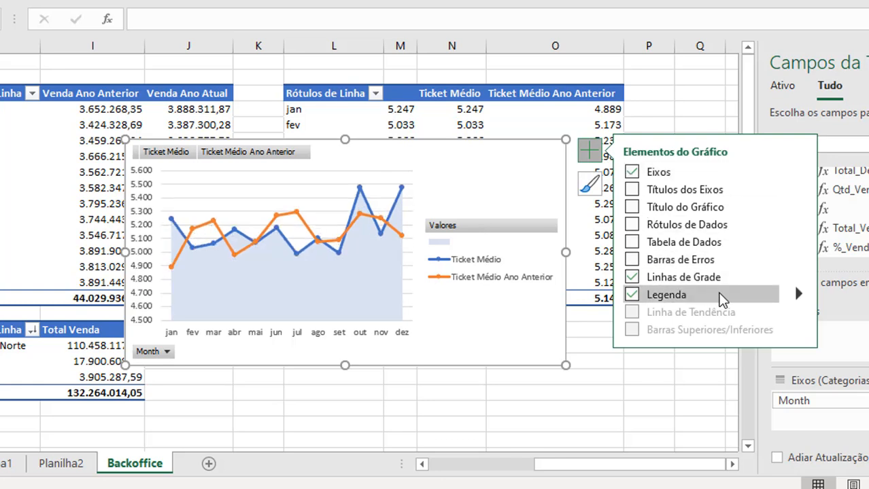
left_click(798, 295)
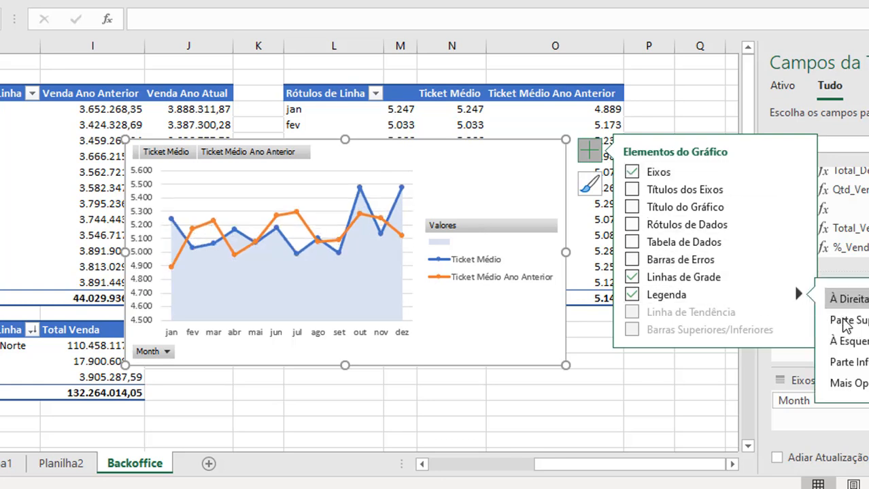
left_click(843, 362)
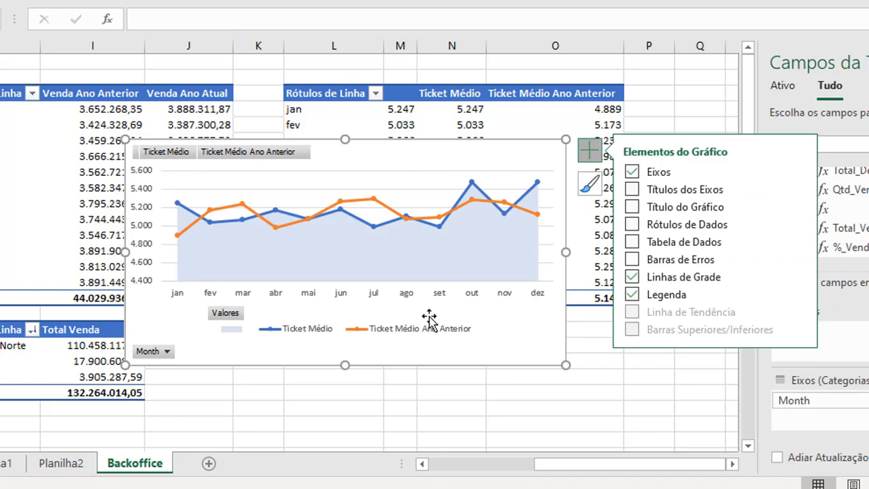
Step: Hide all field buttons on the average-ticket chart and delete its horizontal gridlines
right_click(227, 318)
left_click(115, 255)
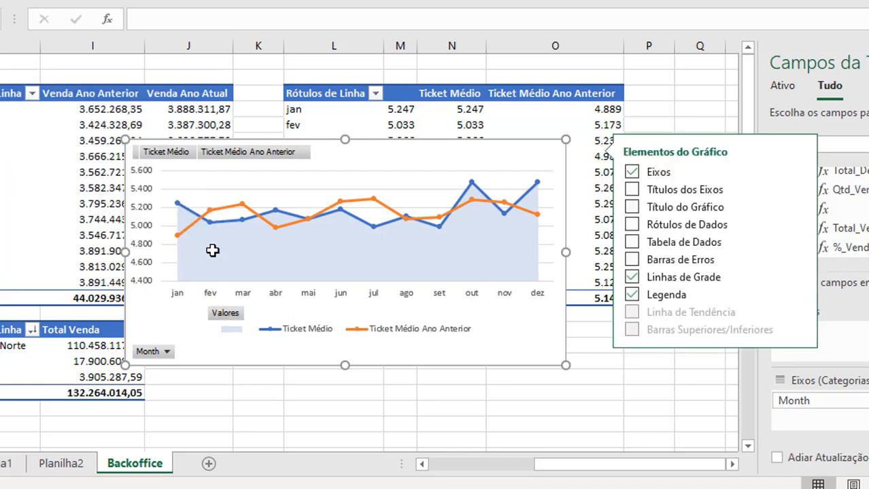
left_click(440, 164)
key("Delete")
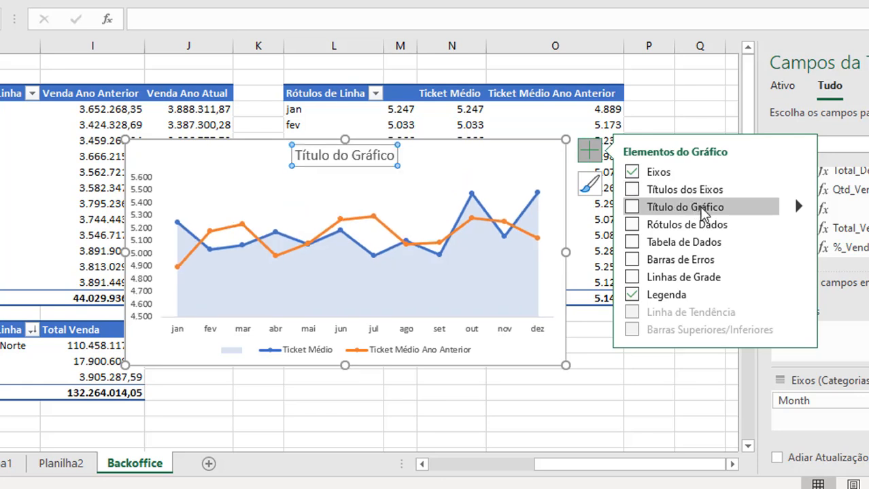
Step: Add a chart title reading "Comparativo Ticket Médio - Ano Anterior"
left_click(634, 206)
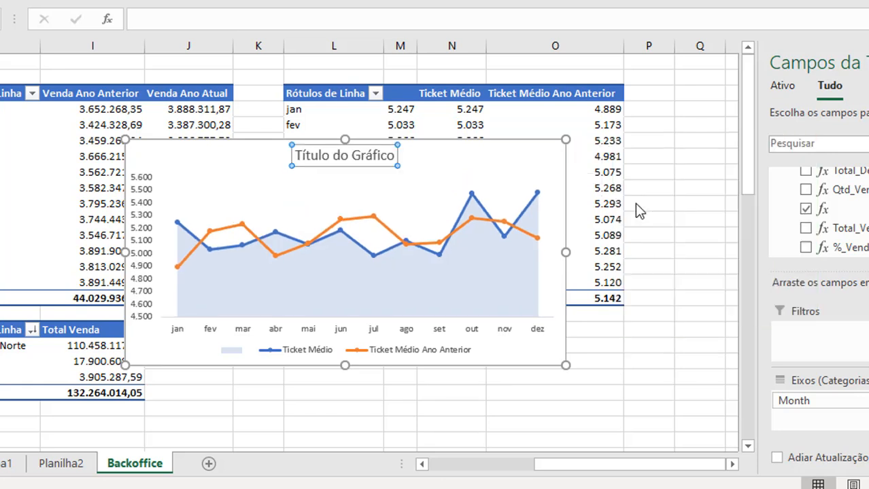
left_click(319, 151)
double_click(319, 151)
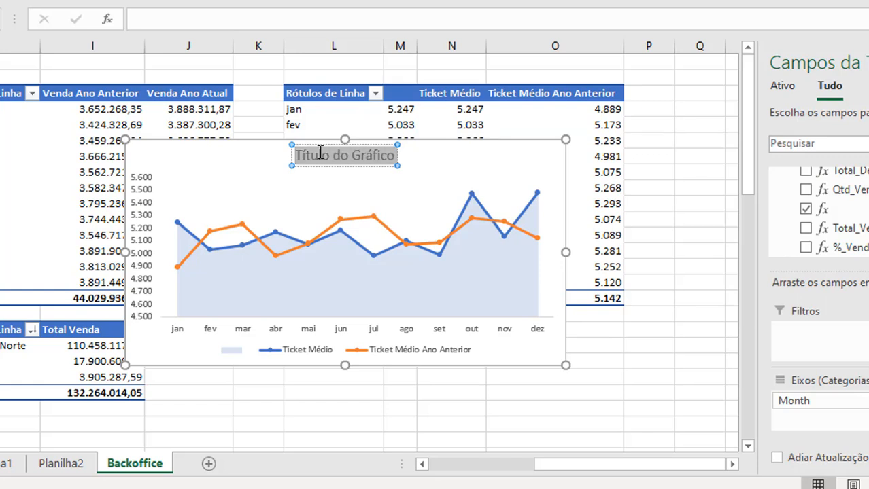
type("Comparativo Ticket Médio - Ano Anterior")
left_click(527, 175)
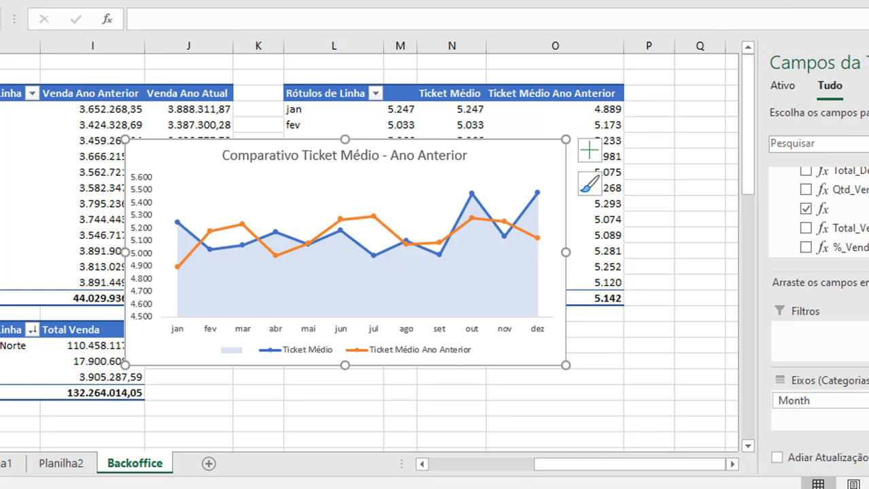
Step: Remove the chart area's fill and outline with Sem Preenchimento and Sem Contorno
left_click(408, 0)
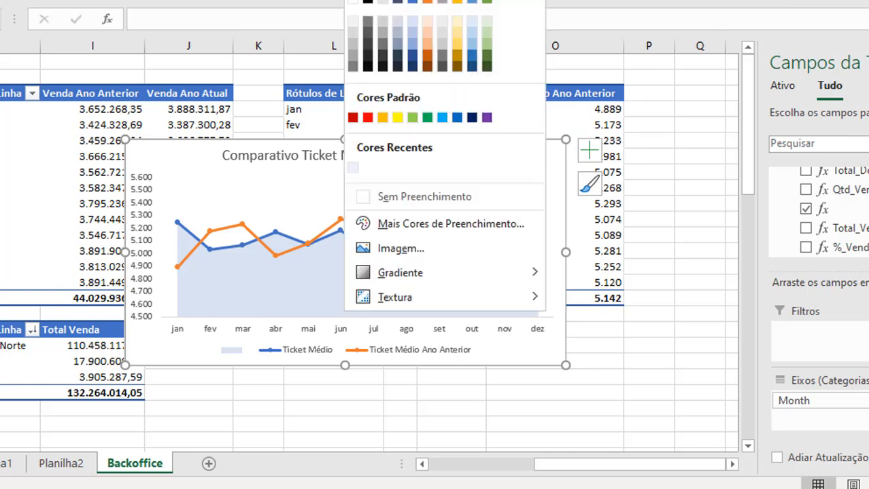
left_click(411, 199)
left_click(440, 0)
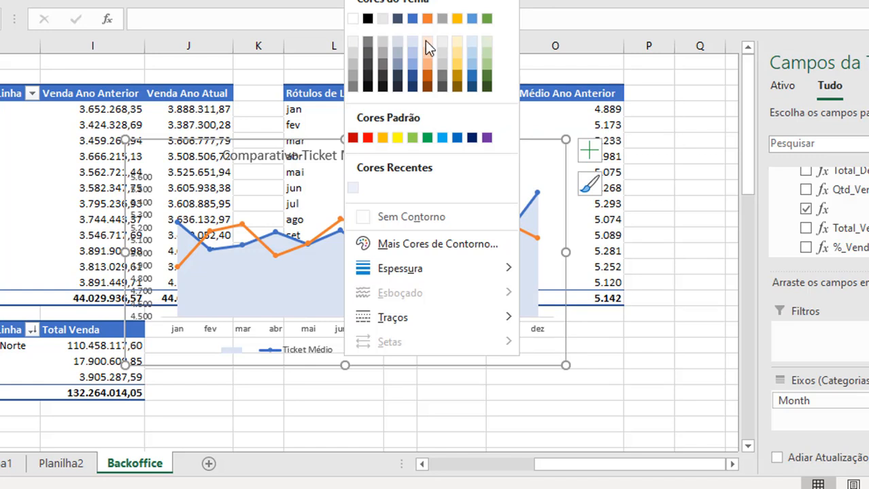
left_click(428, 218)
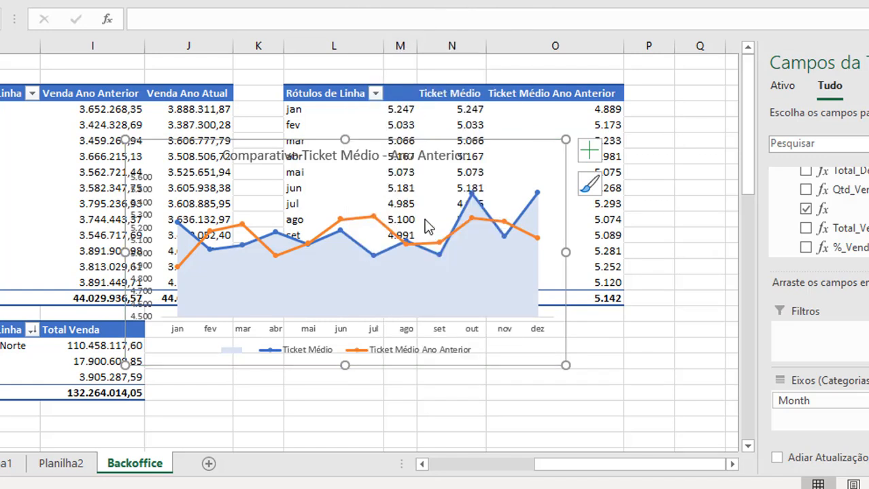
Step: Move the average-ticket chart from the Backoffice sheet to the dashboard sheet, below the yearly sales comparison chart
key("ctrl+x")
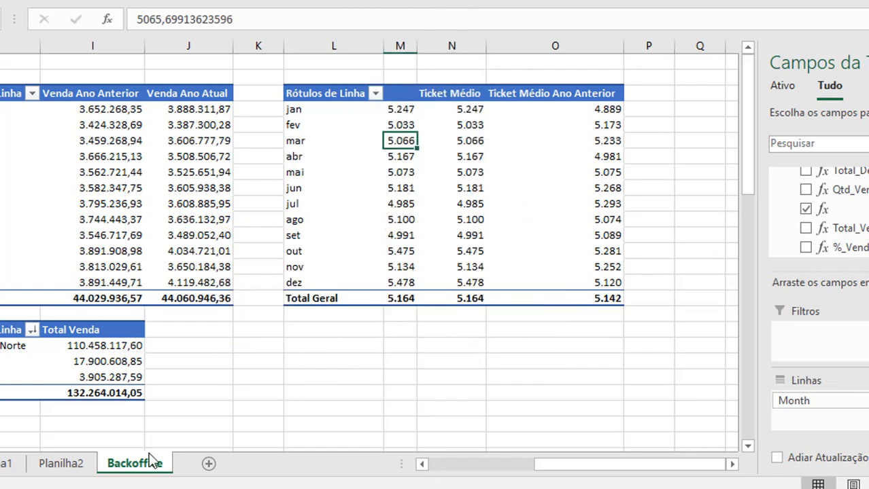
left_click(4, 467)
left_click(537, 355)
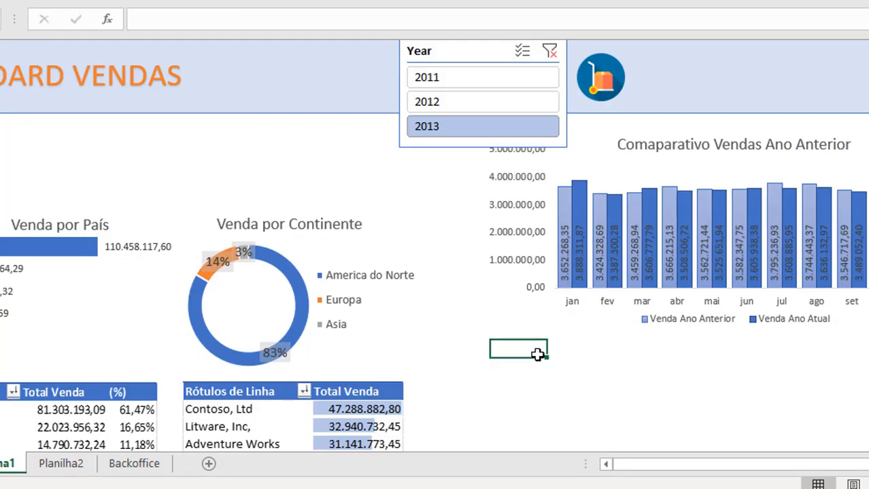
key("ctrl+v")
left_click(357, 52)
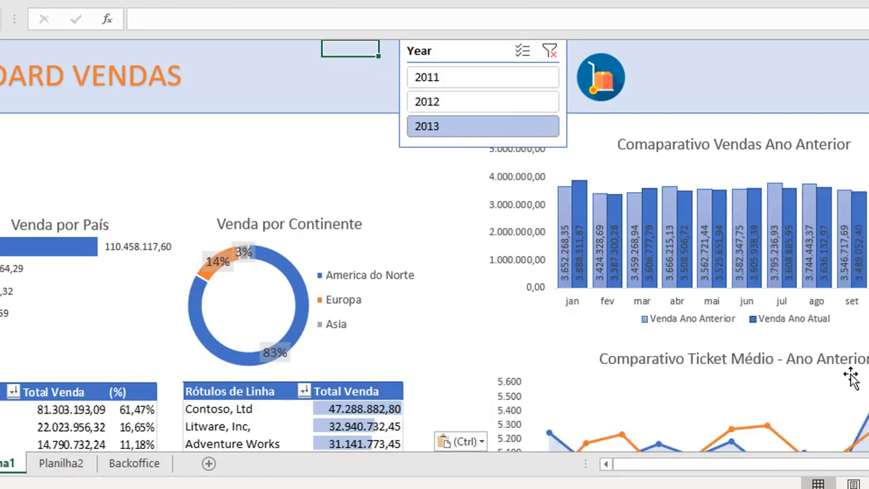
Step: Add data labels to the Ticket Médio line series of the average-ticket comparison chart on the dashboard
scroll(707, 401, "down", 3)
scroll(737, 285, "down", 1)
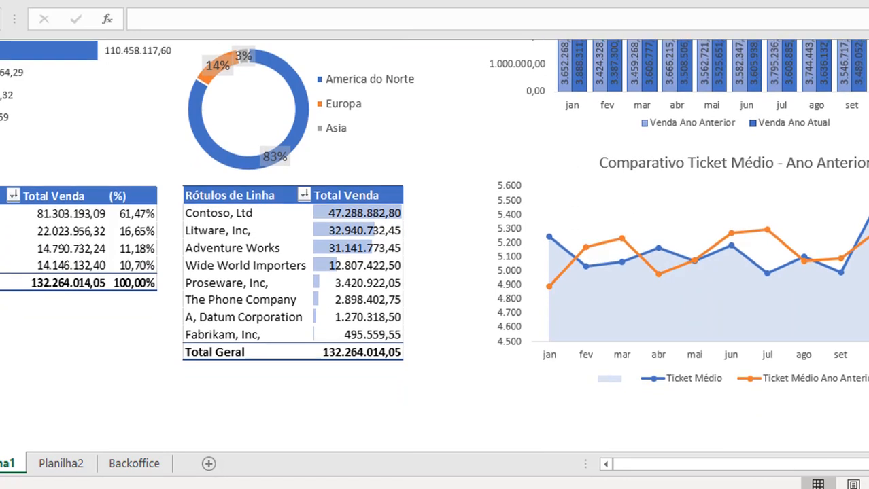
mouse_move(580, 261)
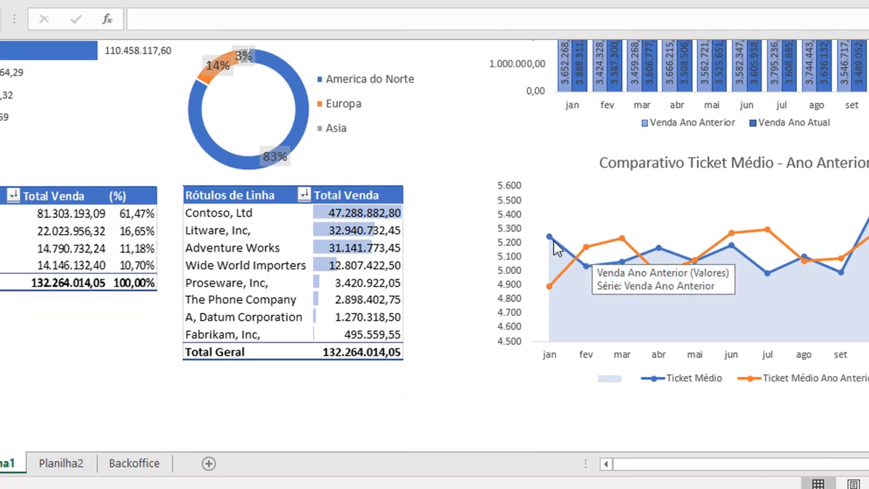
mouse_move(552, 242)
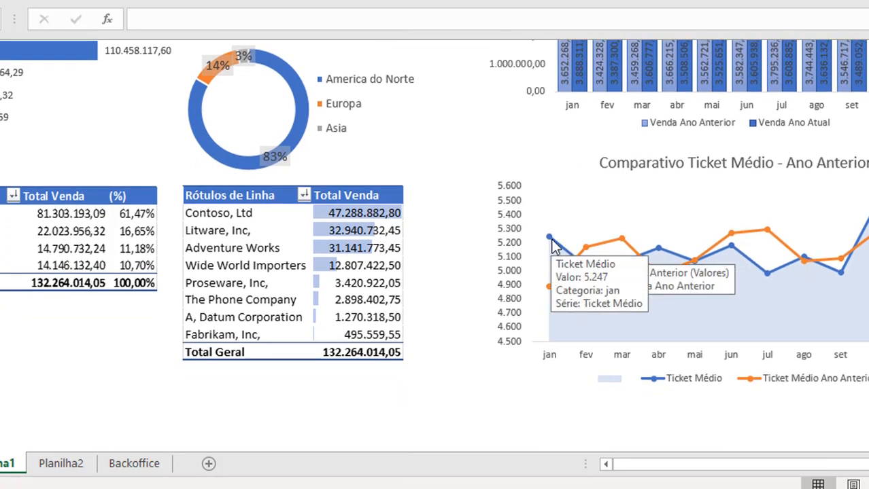
right_click(552, 244)
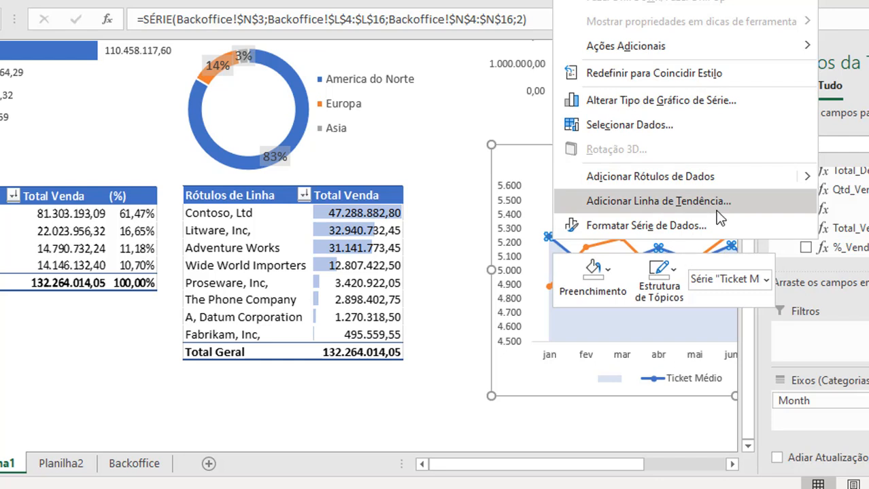
key("Escape")
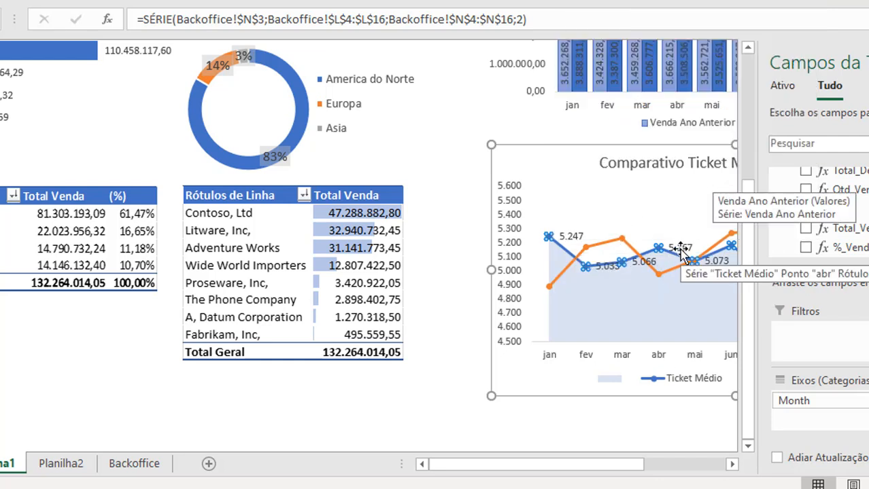
left_click(644, 425)
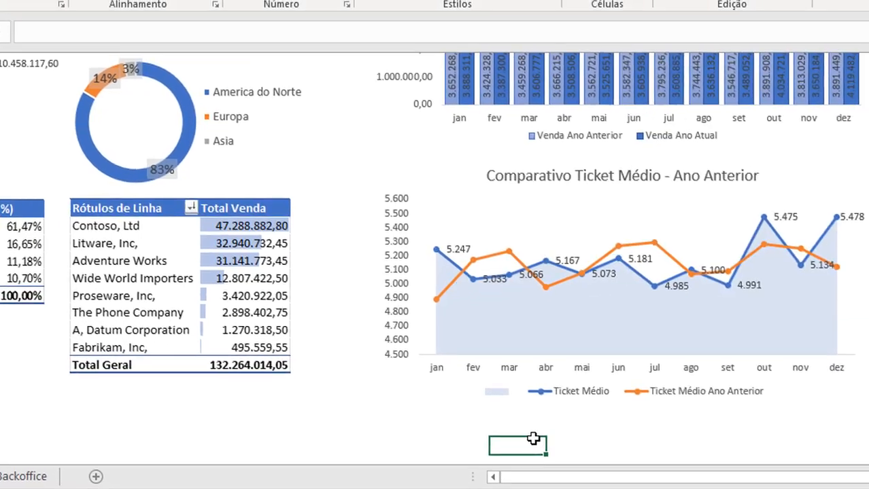
Step: Examine the two comparison charts on the dashboard and compare their layout with the finished reference dashboard in the other workbook
key("Right")
key("Right")
key("Right")
key("Right")
key("Right")
key("Right")
key("Right")
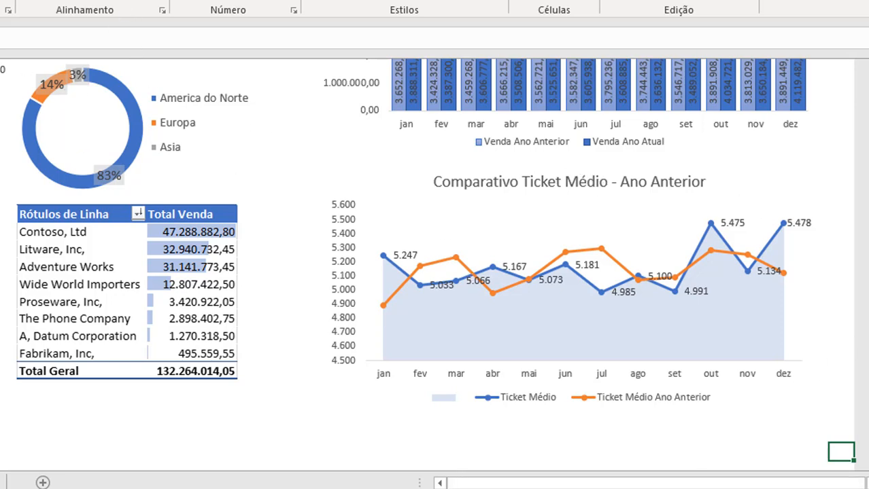
scroll(798, 360, "up", 4)
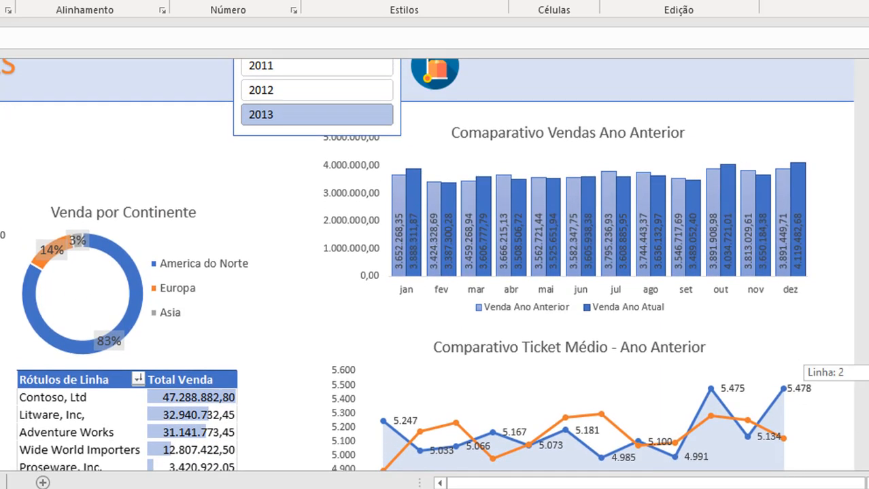
scroll(798, 360, "up", 1)
key("alt+Tab")
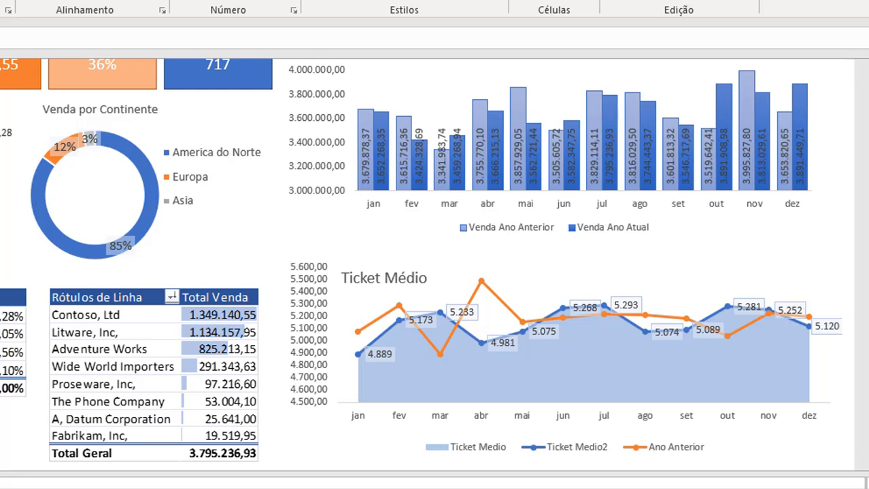
scroll(773, 89, "up", 4)
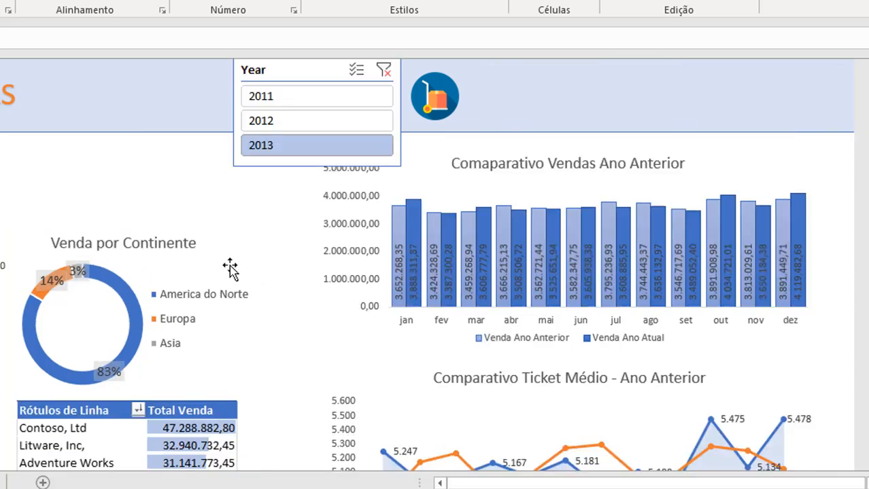
Step: Copy the sales-by-continent pivot table on the Backoffice sheet to cell Q3
left_click(163, 182)
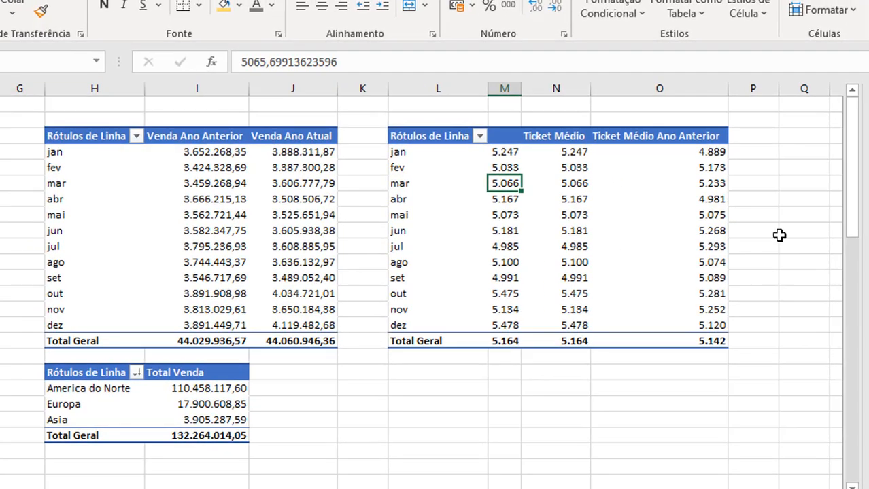
left_click(771, 212)
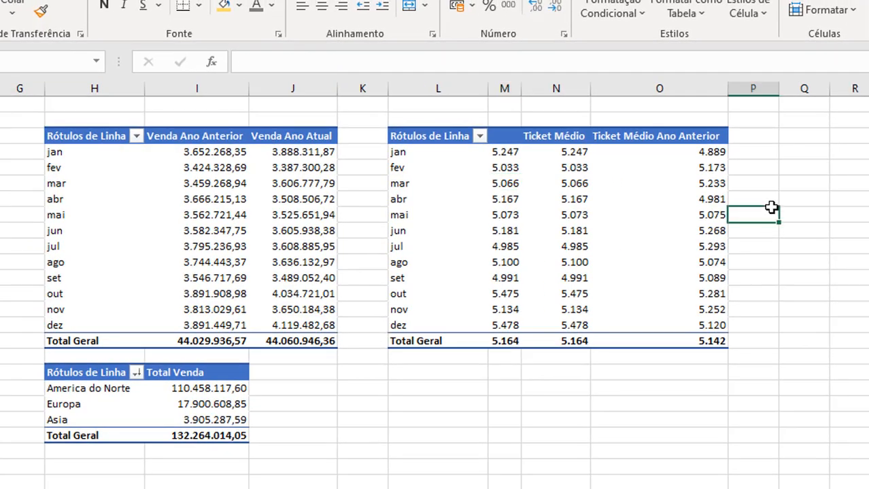
left_click(799, 132)
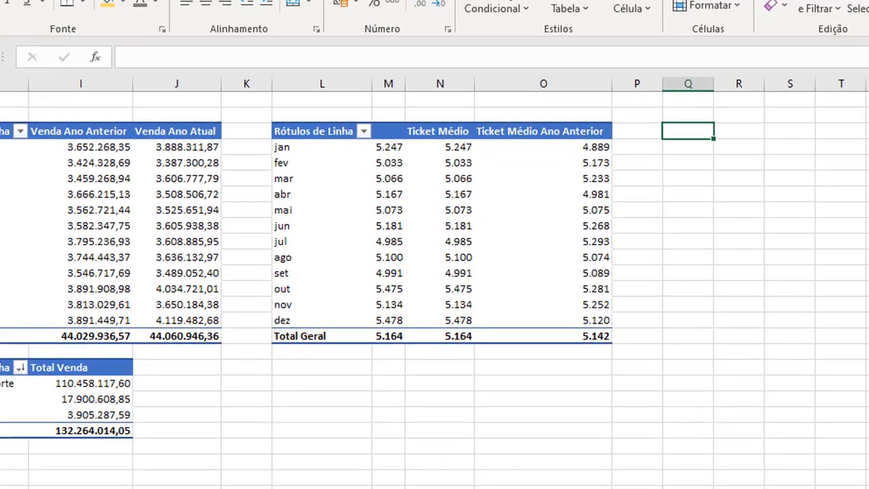
left_click_drag(87, 372, 252, 453)
left_click_drag(13, 441, 9, 429)
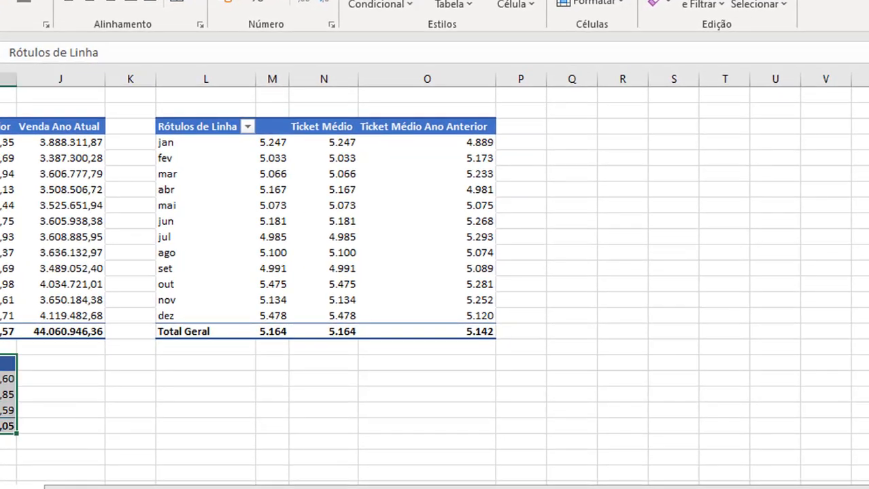
key("ctrl+c")
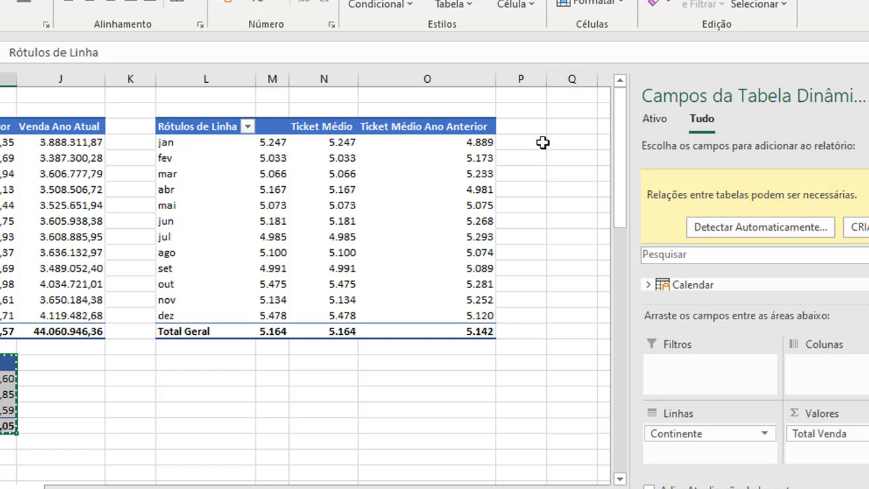
left_click(571, 127)
key("ctrl+v")
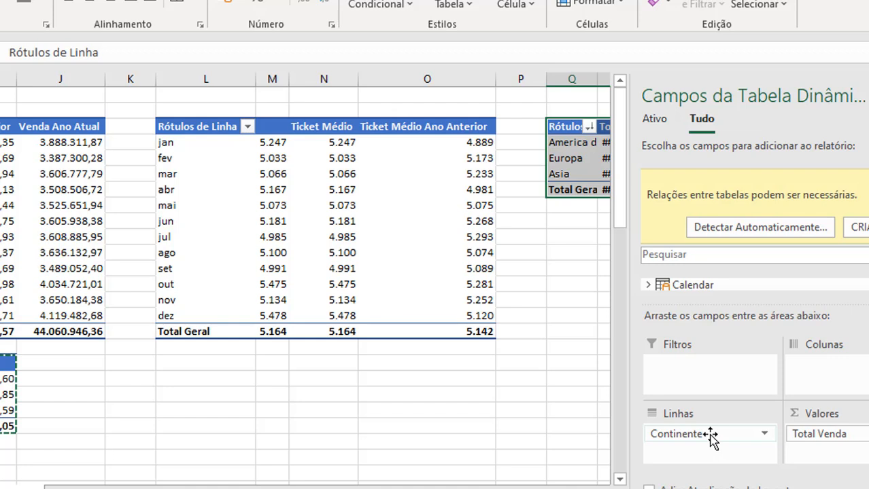
Step: Remove the Continente field from the rows of the copied pivot table at Q3, keeping only Total Venda
left_click_drag(711, 439, 729, 289)
left_click(600, 256)
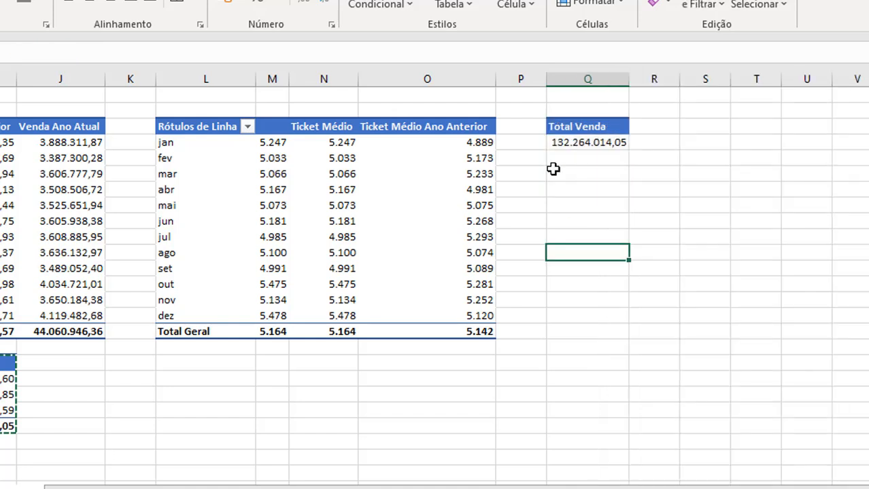
left_click(596, 143)
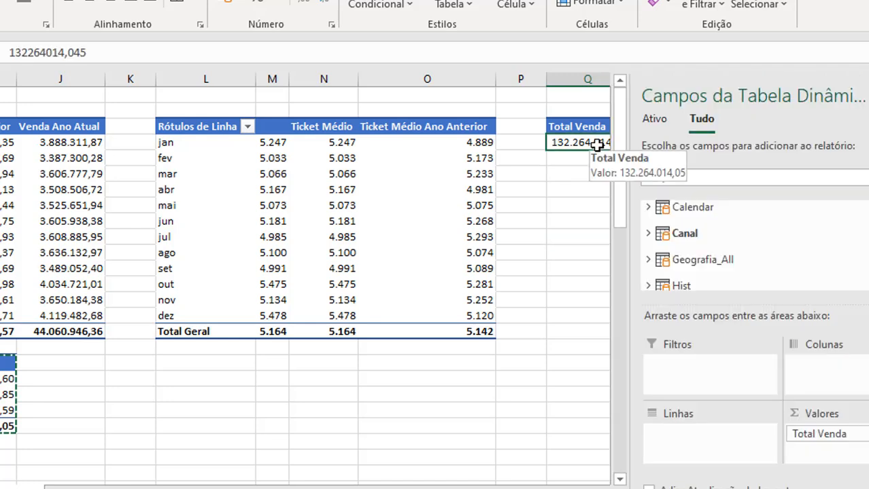
key("Right")
key("Right")
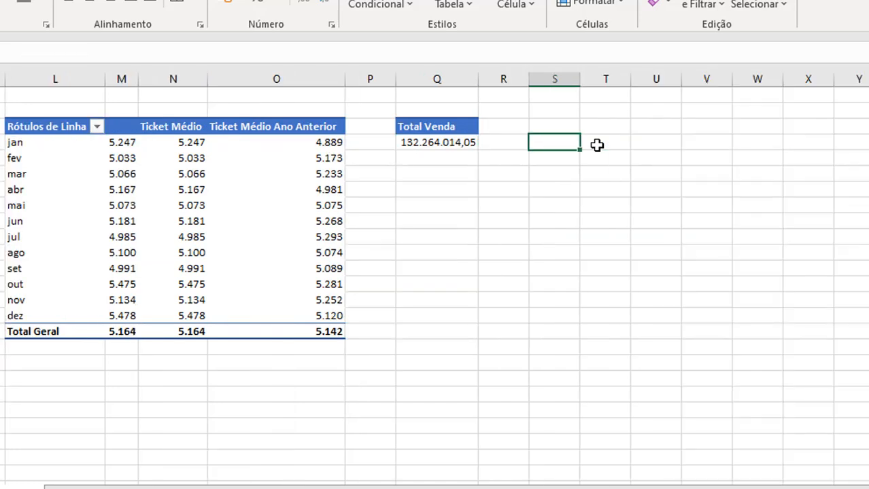
Step: Duplicate the single-value Total Venda pivot table three times below it, at cells Q6, Q9 and Q12
left_click(435, 145)
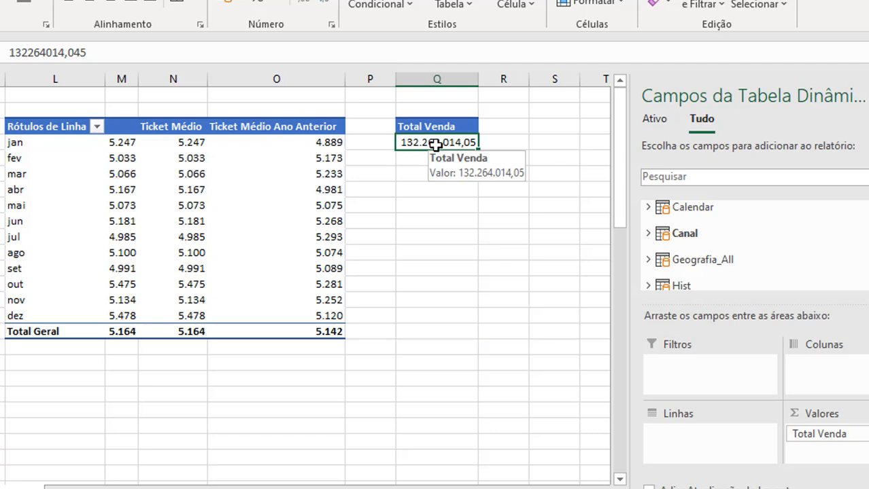
left_click(433, 128)
key("shift+Down")
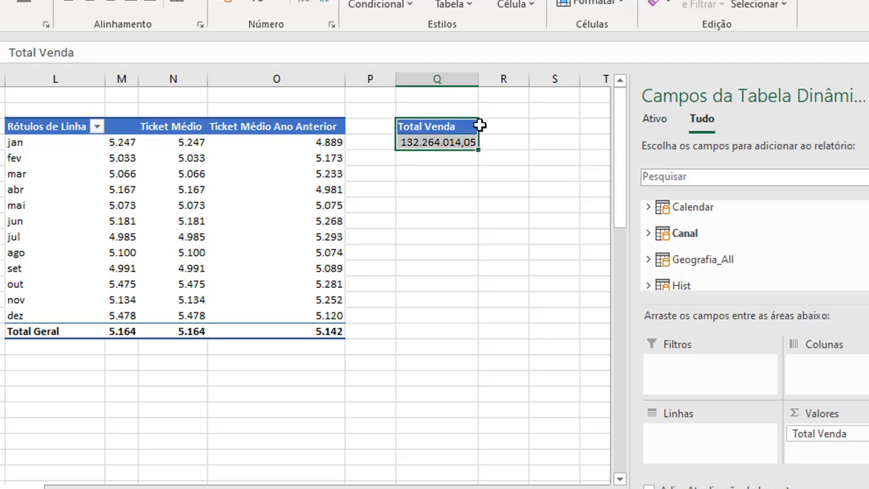
key("ctrl+c")
key("Down")
key("Down")
key("Down")
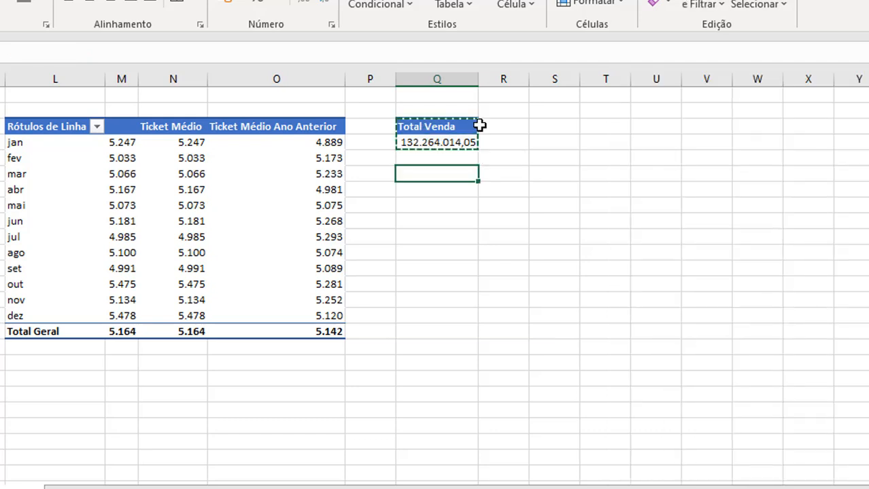
key("ctrl+v")
key("Down")
key("Down")
key("Down")
key("ctrl+v")
key("Down")
key("Down")
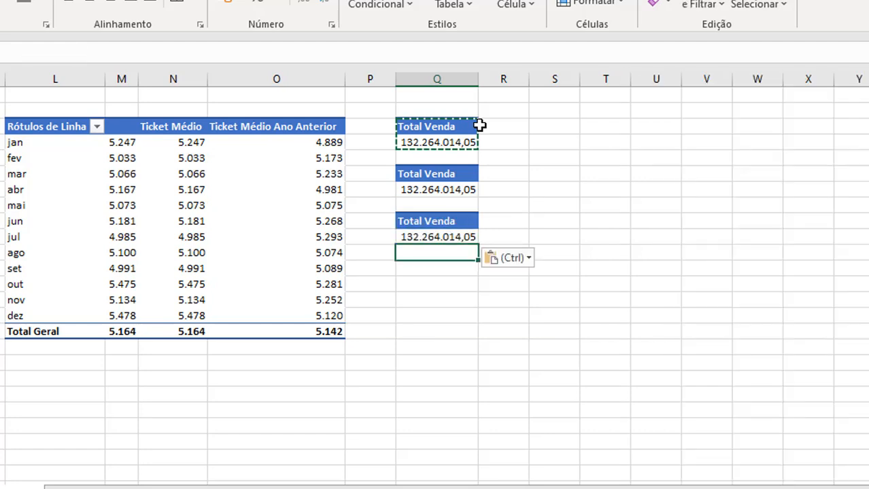
key("Down")
key("ctrl+v")
Step: Replace Total Venda in the three duplicated pivot tables with Total_Venda_YoY, Ticket_Medio_Venda_Liq and Ticket_Medio_YoY, in that order downwards
left_click(508, 146)
left_click(408, 174)
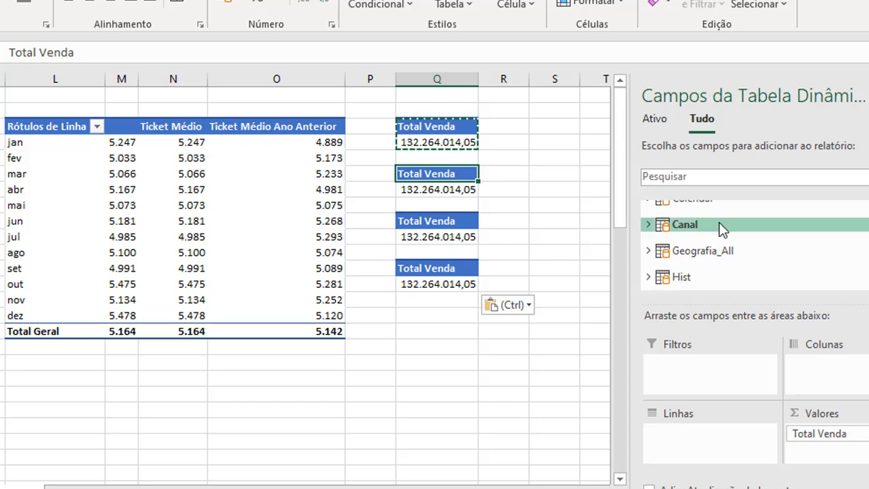
scroll(665, 227, "down", 10)
left_click_drag(754, 204, 782, 253)
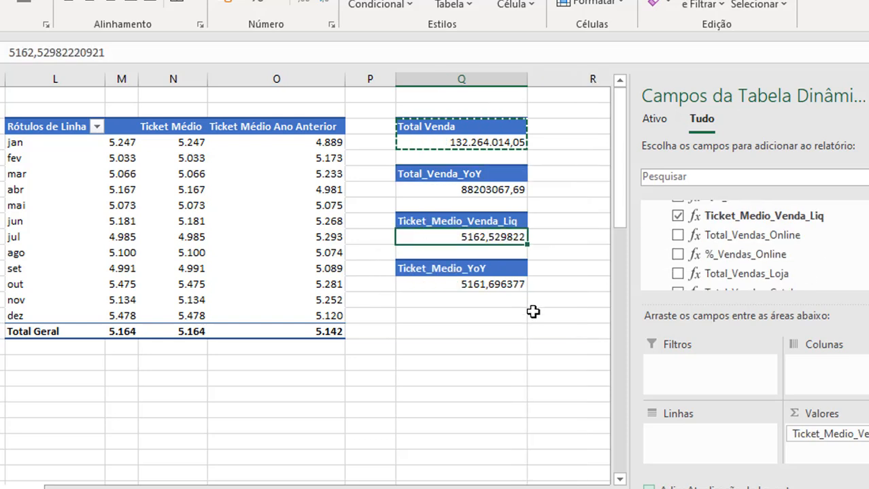
left_click(574, 313)
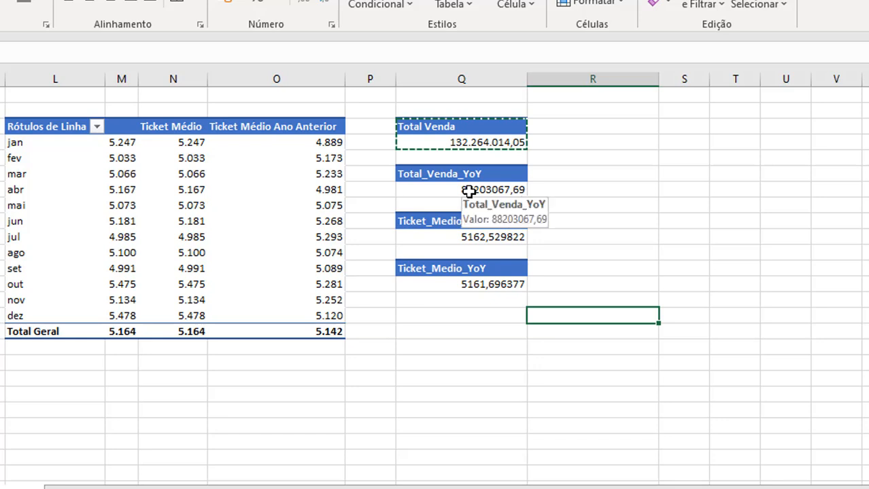
mouse_move(493, 193)
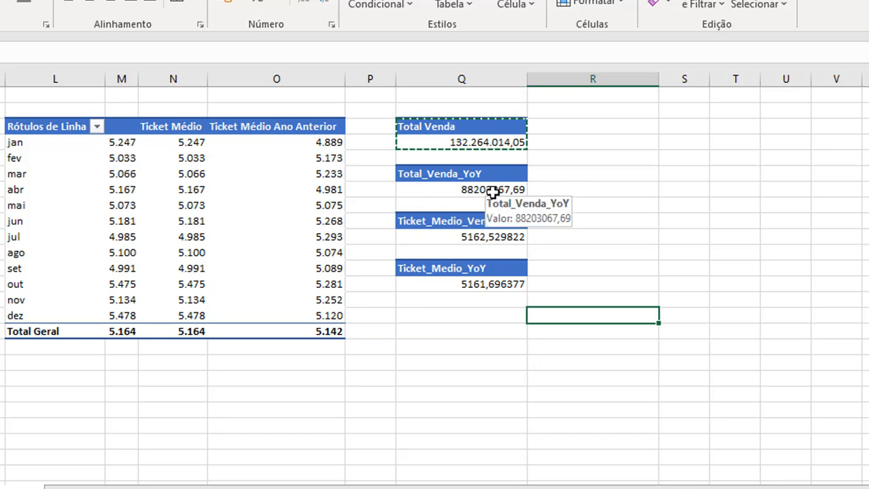
key("Escape")
key("Left")
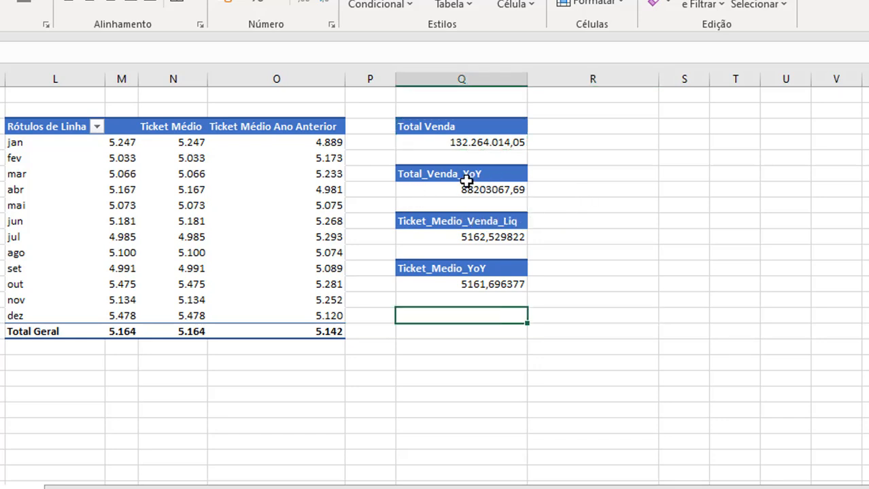
Step: Format the Total_Venda_YoY, Ticket_Medio_Venda_Liq and Ticket_Medio_YoY value fields as Número with a thousands separator and two decimals
double_click(461, 175)
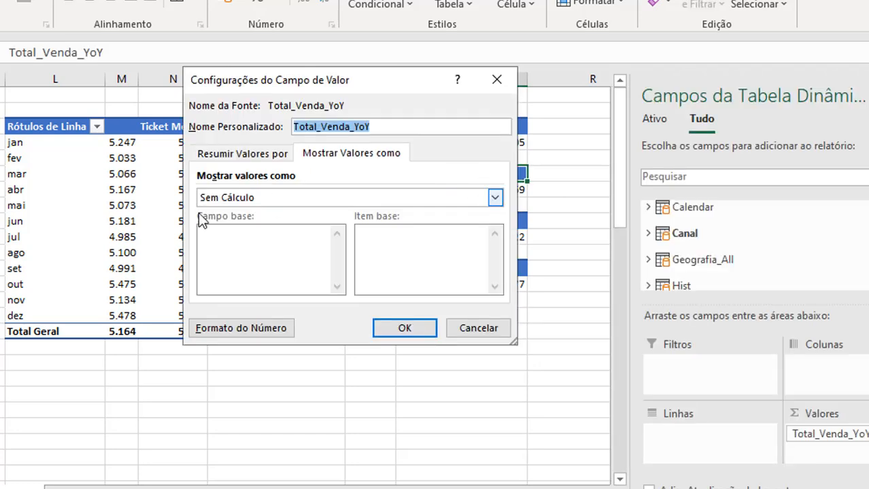
left_click(222, 331)
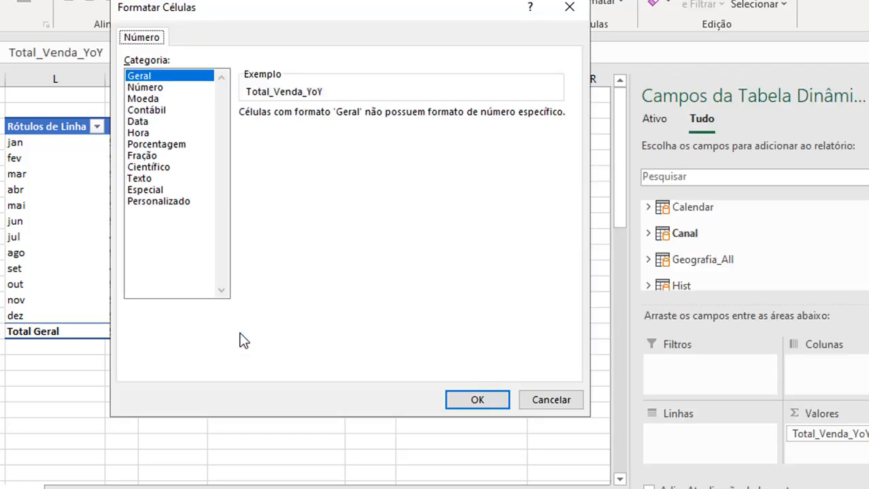
left_click(145, 87)
left_click(477, 400)
left_click(457, 299)
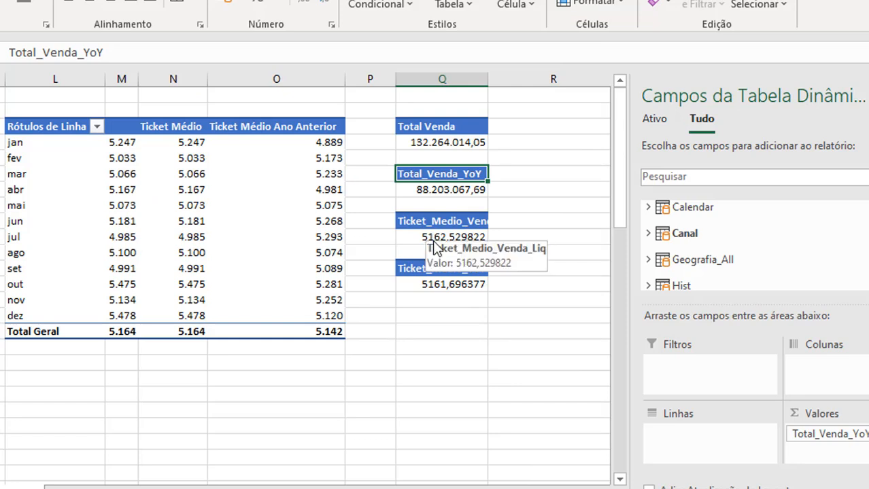
double_click(408, 222)
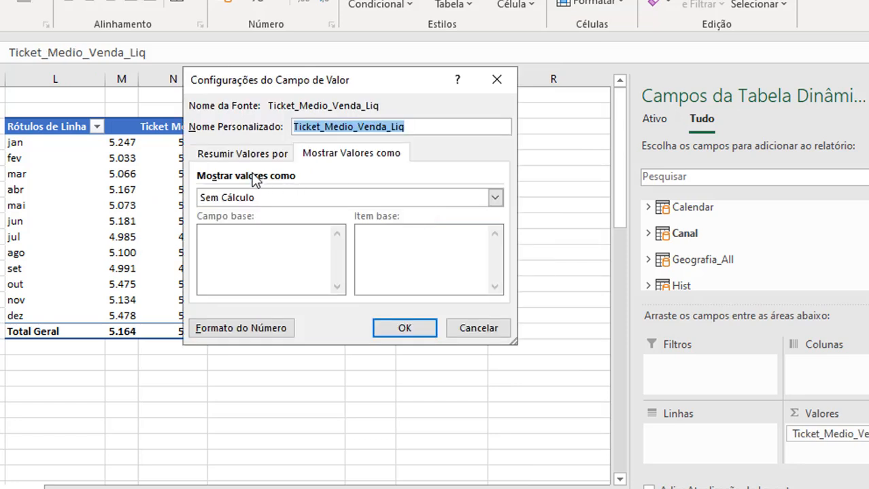
left_click(286, 328)
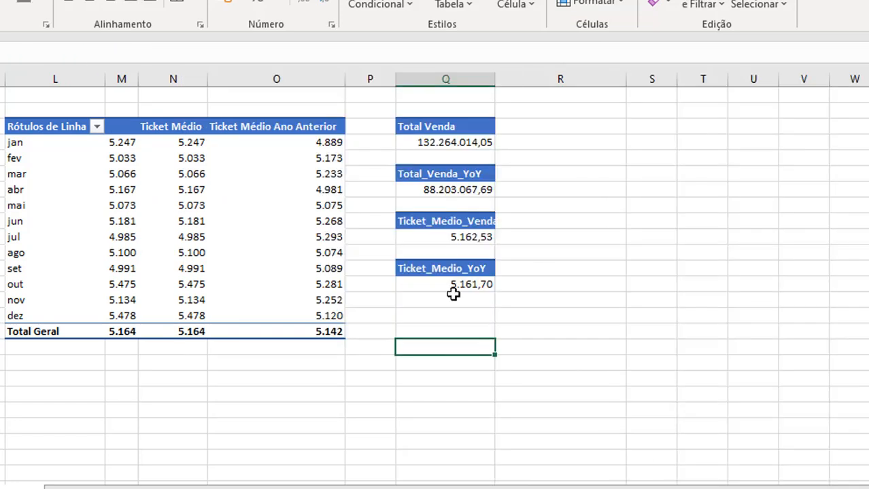
Step: Name the Total Venda value cell Q4 IN_Venda_Total and the Total_Venda_YoY value cell Q7 IN_Venda_YoY
left_click(437, 139)
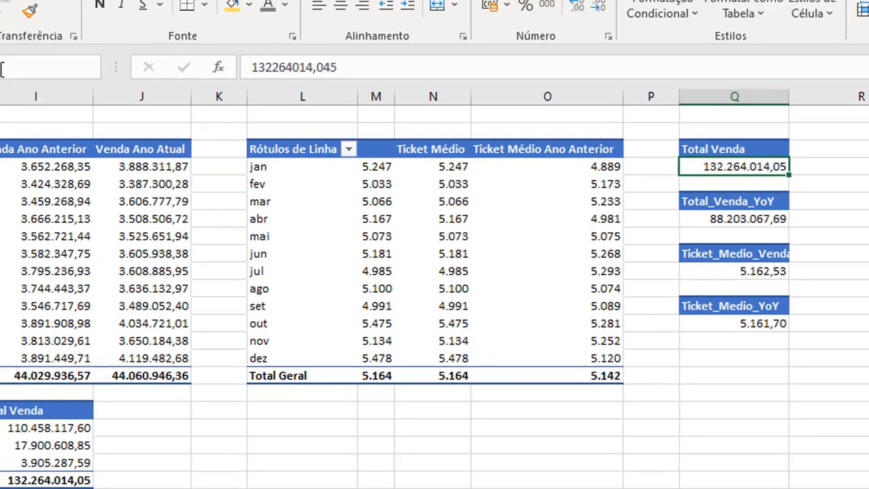
left_click(2, 69)
type("IN_Vend")
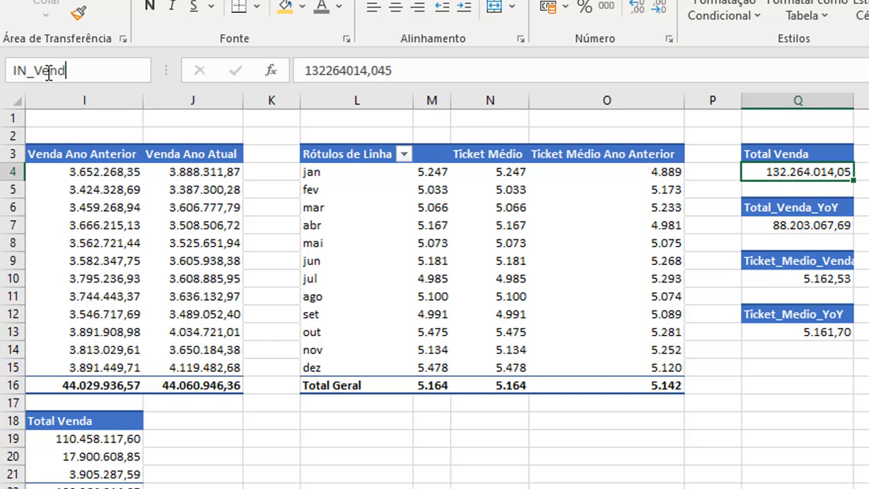
type("a_Total")
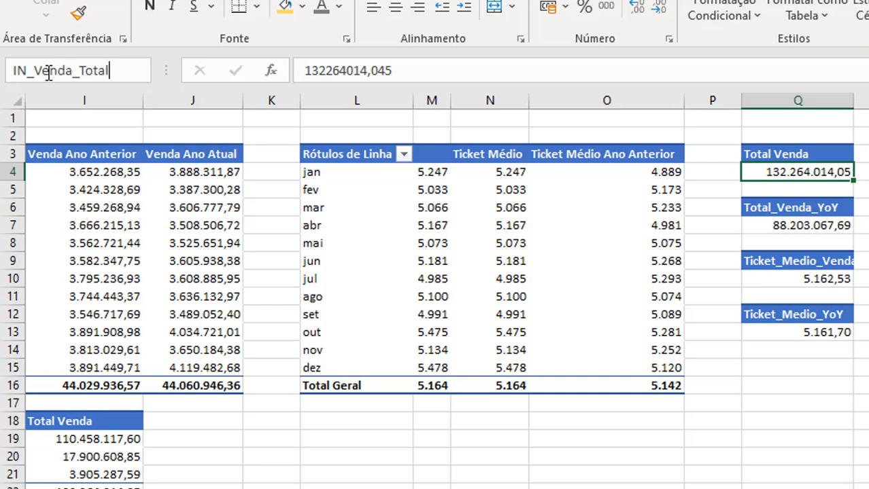
key("Return")
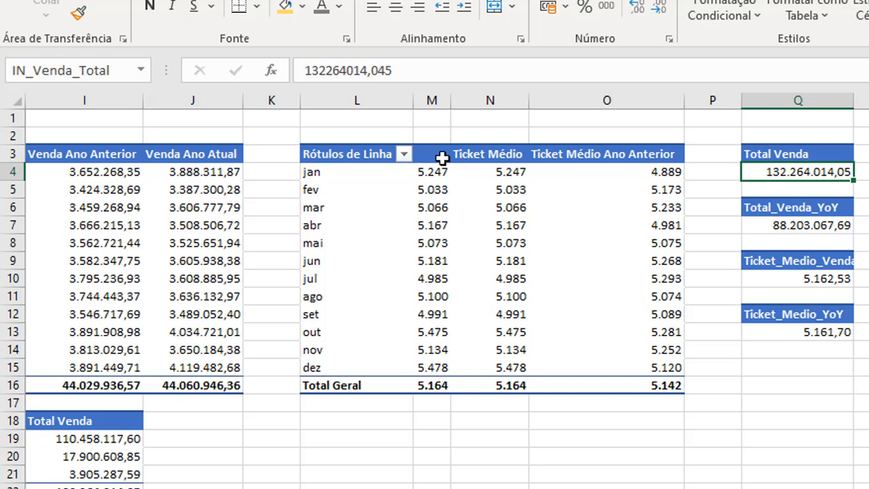
left_click(788, 222)
left_click(40, 63)
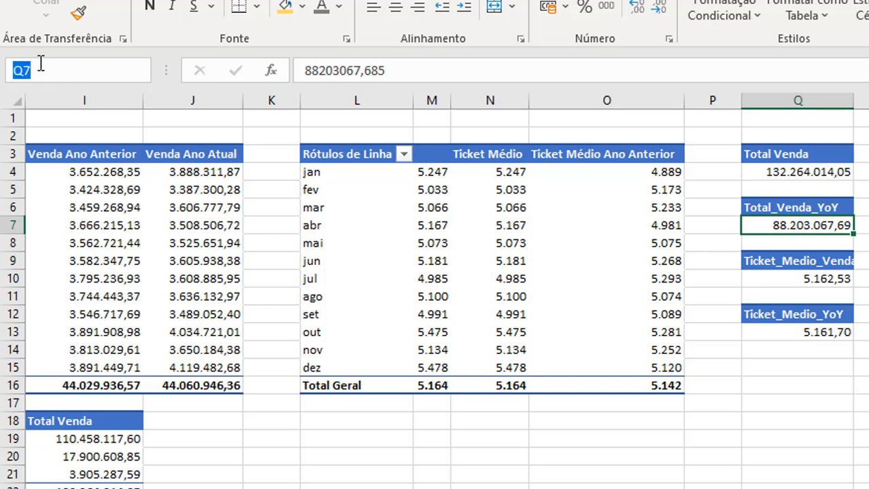
type("IN_Venda_YoY")
key("Return")
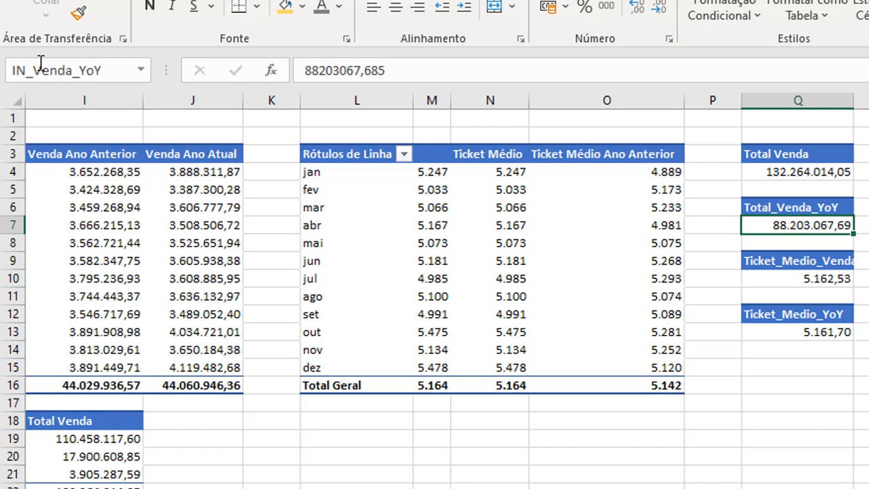
Step: Name the average-ticket value cell Q10 IN_Ticket and the Ticket_Medio_YoY value cell Q13 IN_Ticket_YoY
left_click(795, 282)
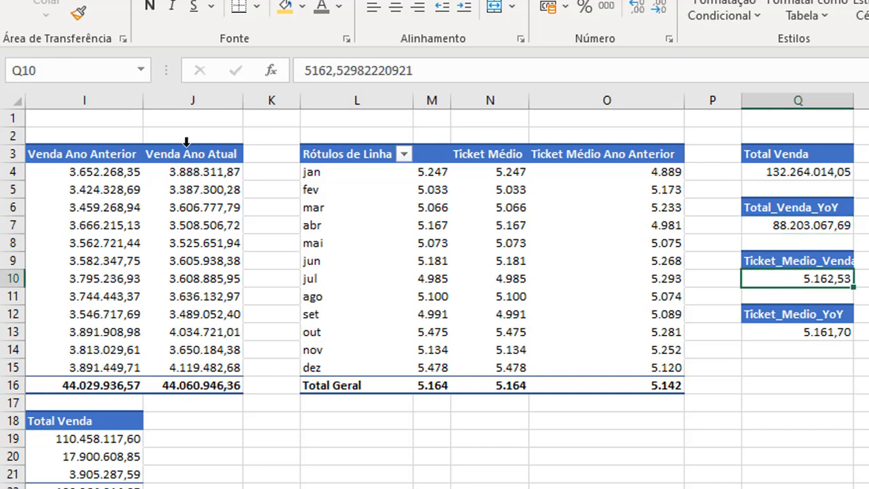
left_click(52, 72)
type("IN_Ticket")
key("Return")
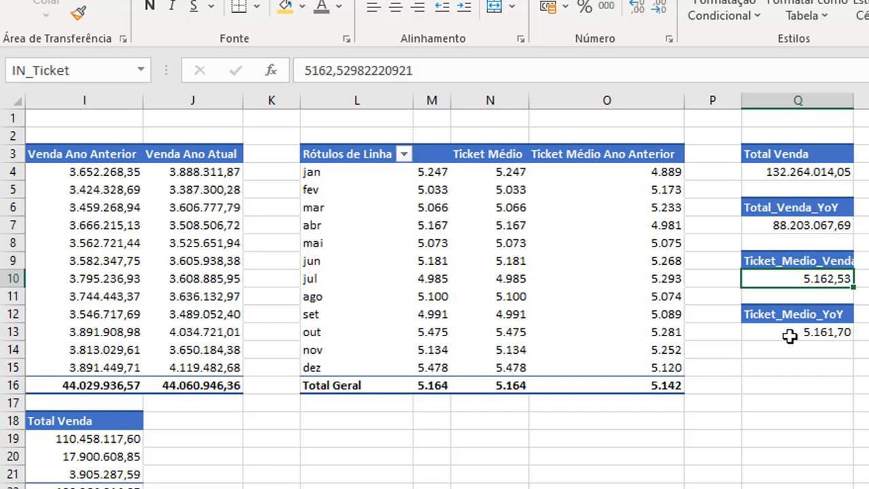
left_click(785, 333)
left_click(47, 71)
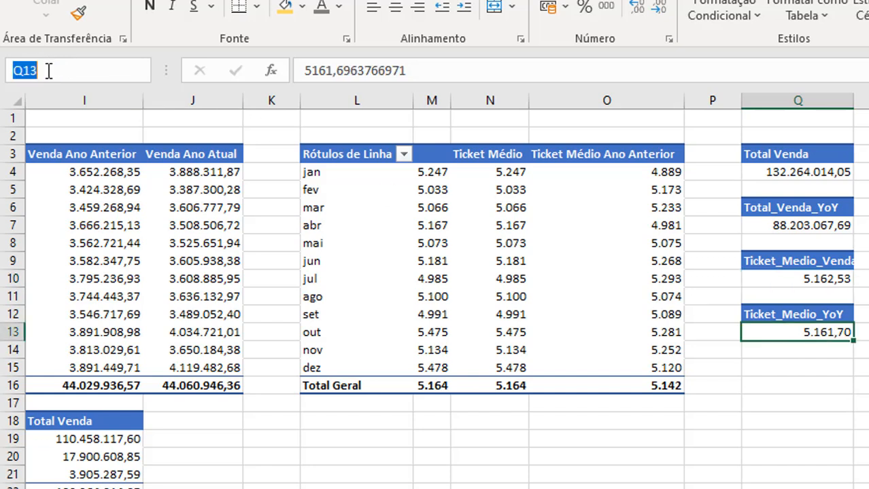
type("IN_Ticket")
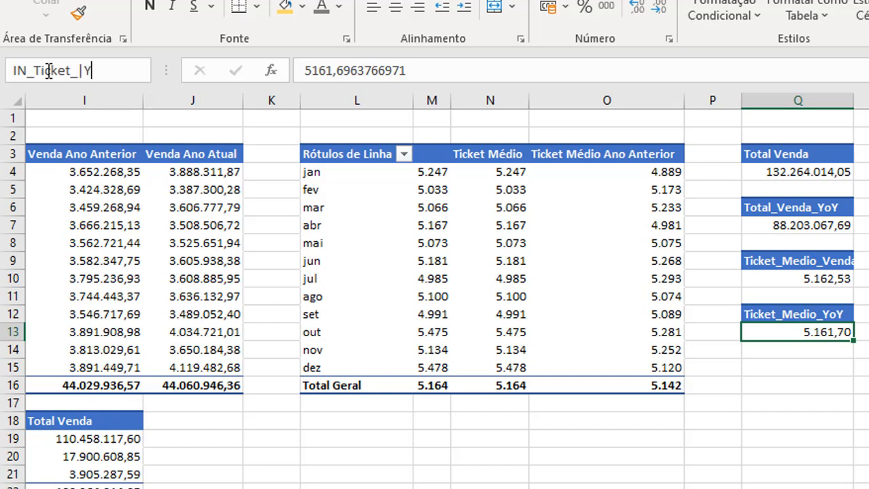
type("_Yoy")
key("Return")
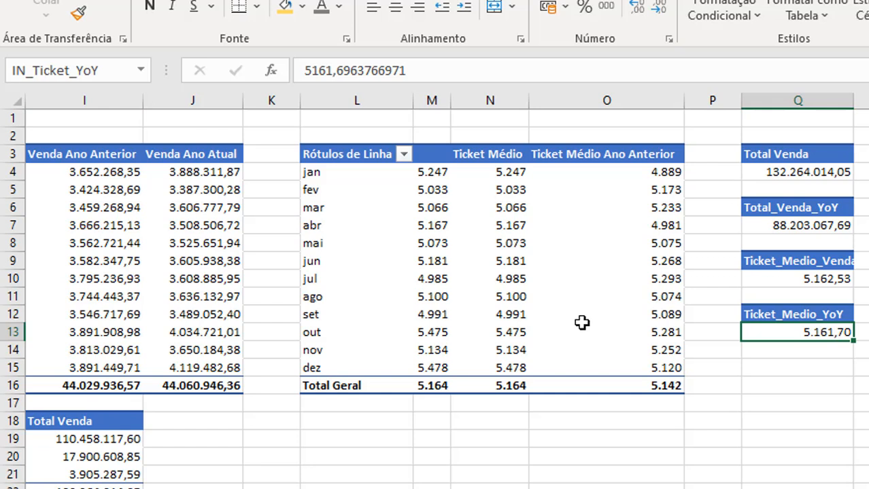
left_click(793, 402)
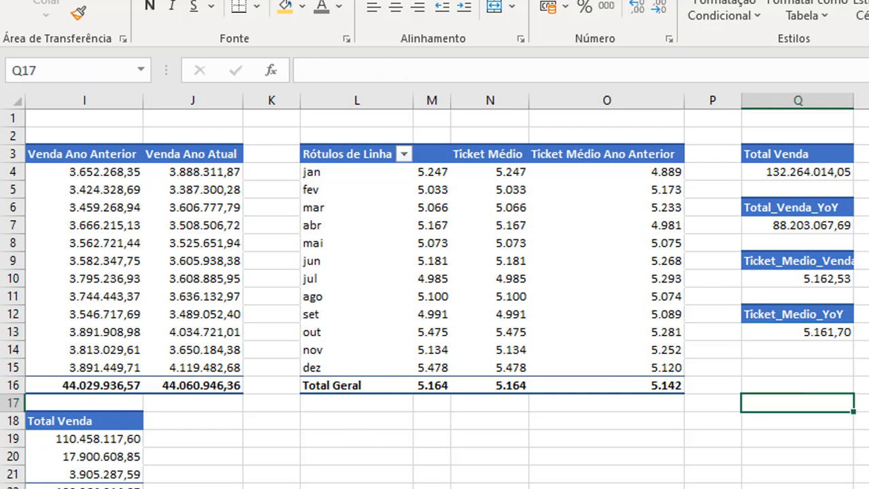
Step: Draw a rectangle on the dashboard sheet below the DASHBOARD VENDAS title and above the Venda por País chart
key("ctrl+Page_Up")
left_click(142, 210)
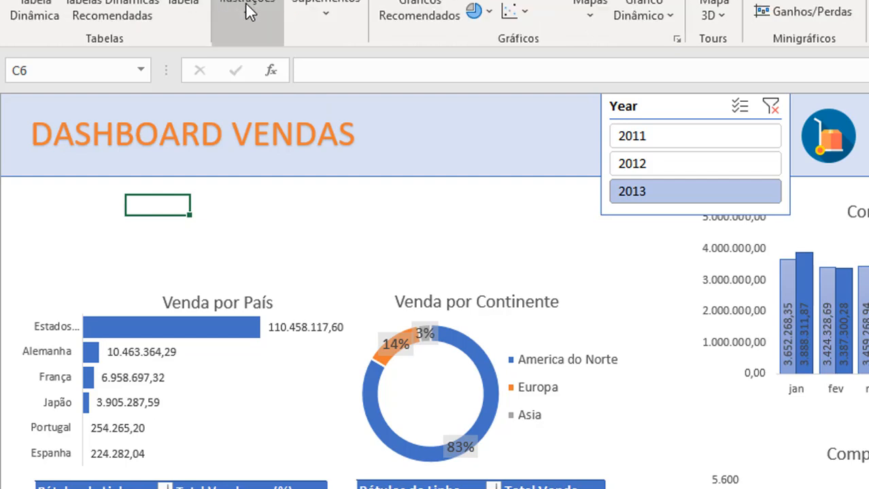
left_click(248, 10)
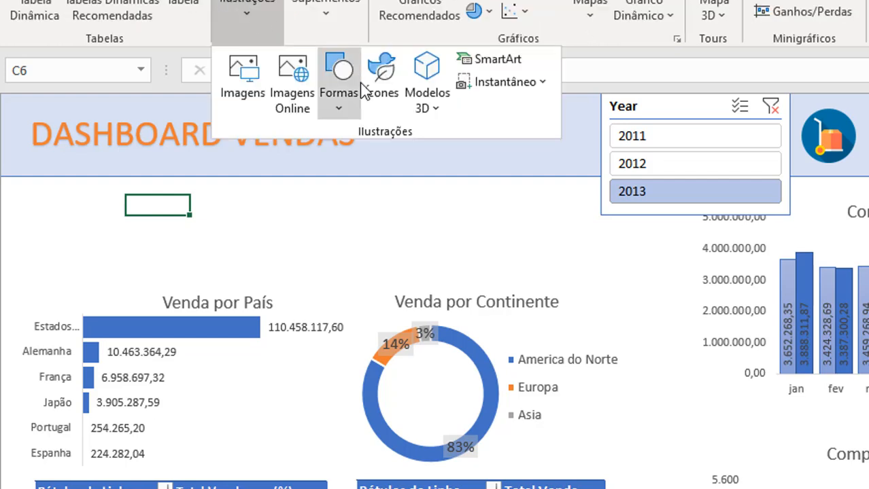
left_click(349, 111)
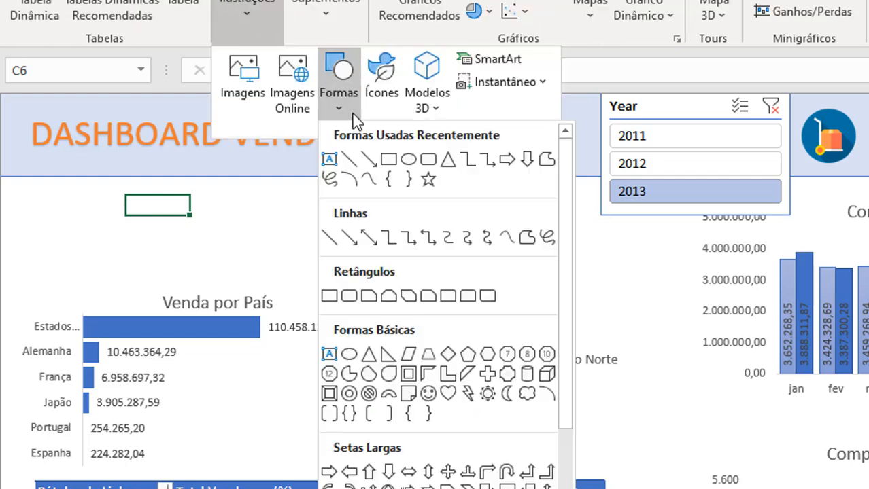
left_click(389, 161)
left_click_drag(43, 193, 201, 255)
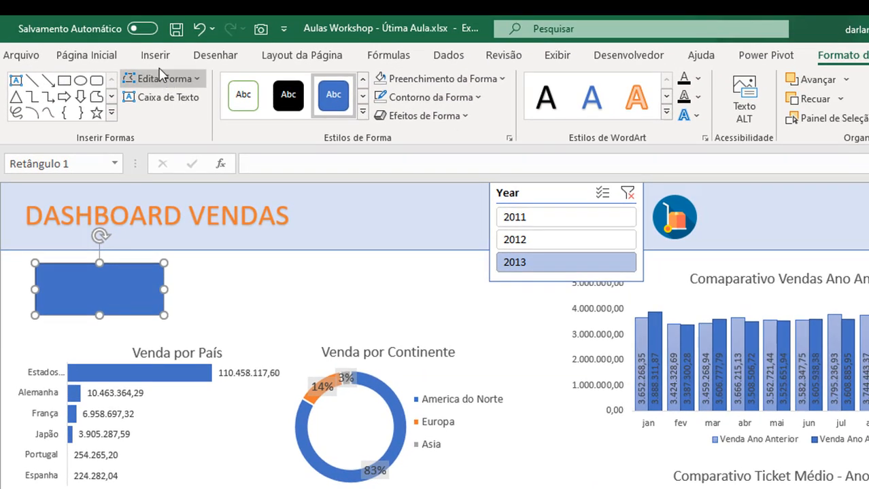
Step: Insert a text box reading "Total Venda" beside the blue rectangle and make its text white
left_click(158, 45)
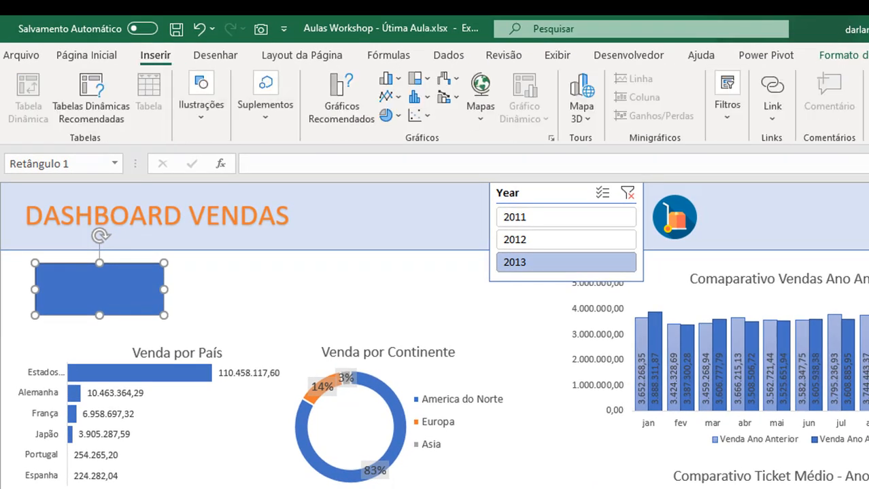
left_click(728, 130)
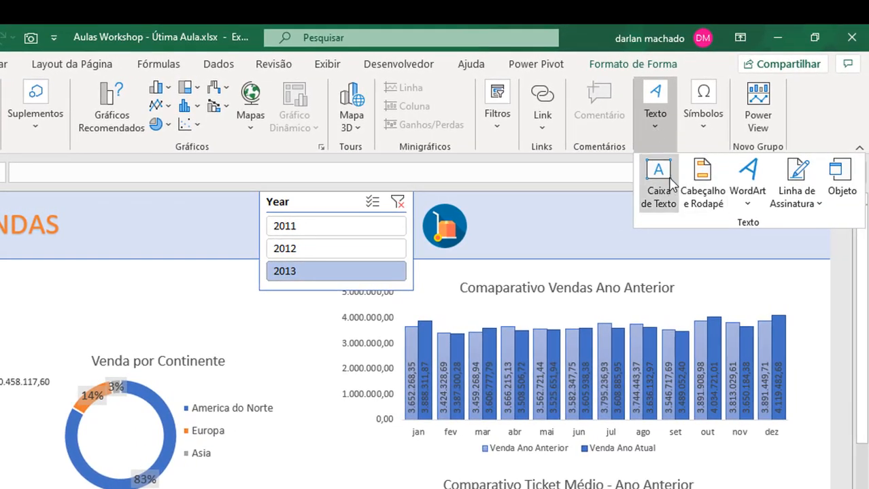
left_click(670, 182)
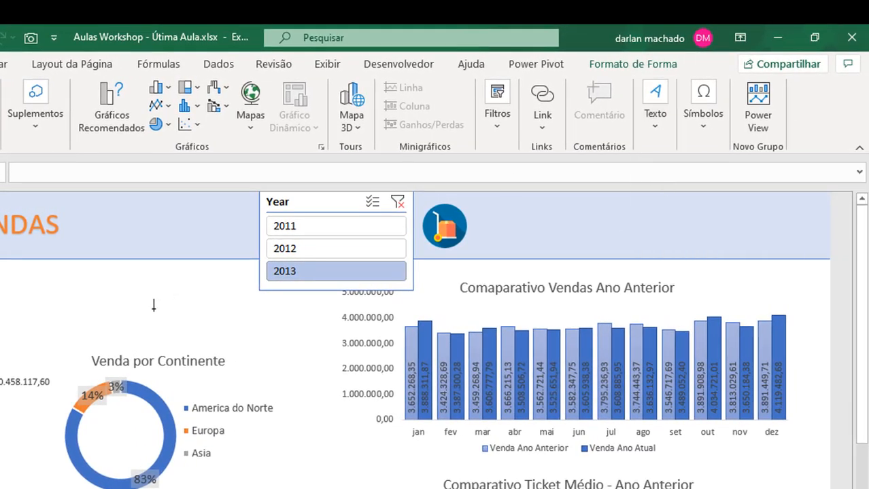
left_click_drag(36, 278, 117, 299)
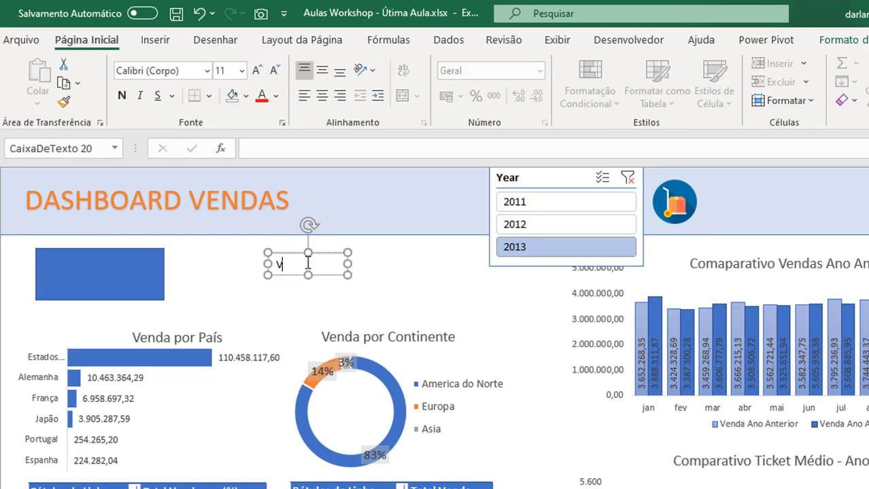
type("Total Venda")
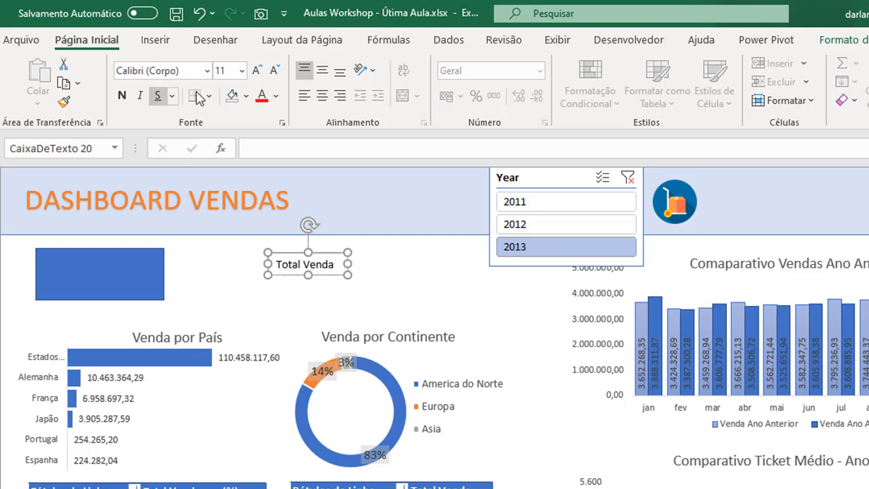
left_click(275, 96)
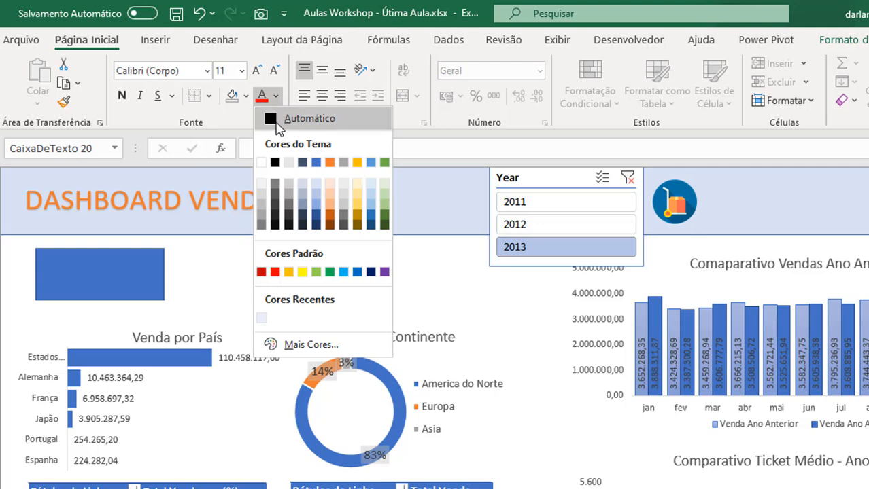
left_click(261, 162)
Step: Move the Total Venda text box onto the upper-left corner of the blue rectangle and remove its fill
left_click_drag(323, 275, 106, 271)
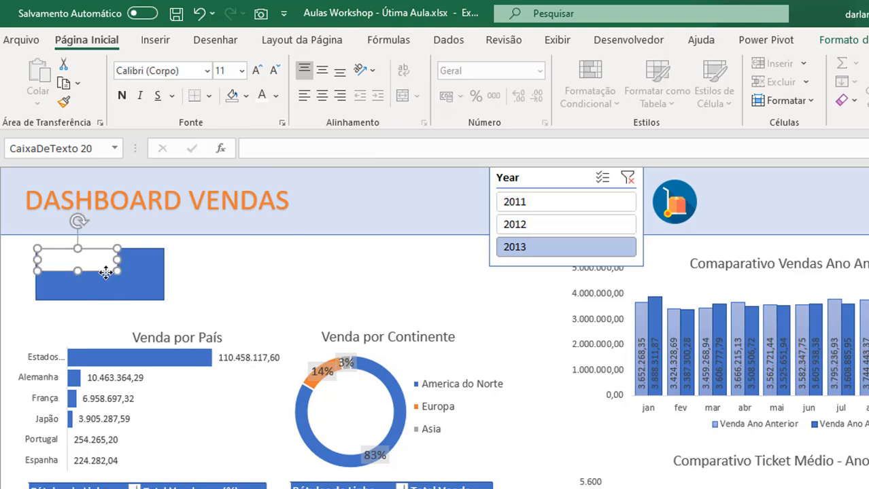
left_click(246, 96)
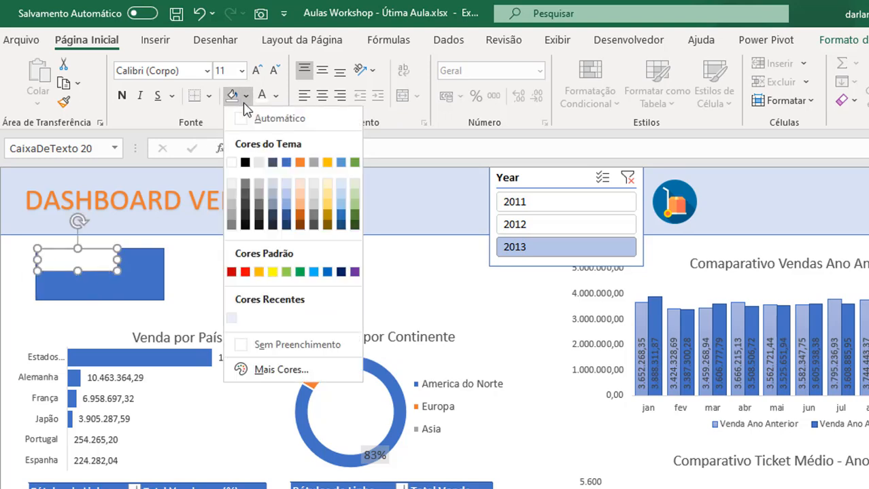
left_click(269, 344)
left_click_drag(100, 273, 94, 268)
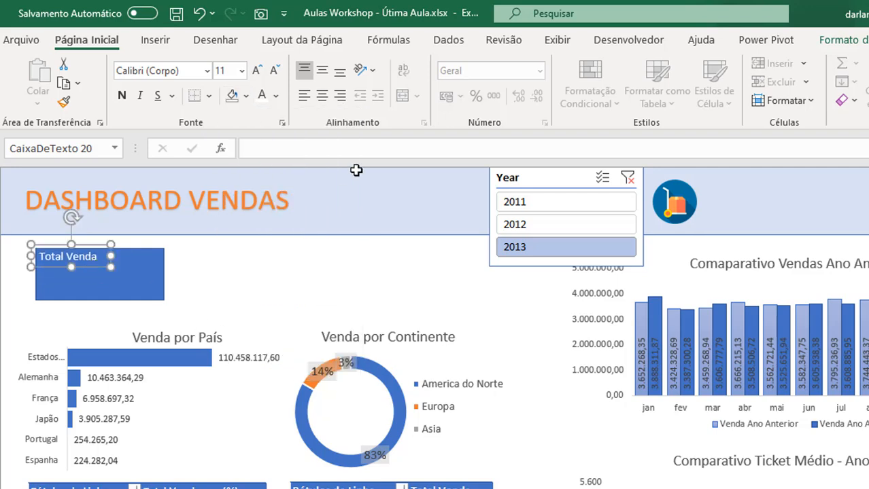
Step: Remove the outline of the Total Venda text box
right_click(93, 269)
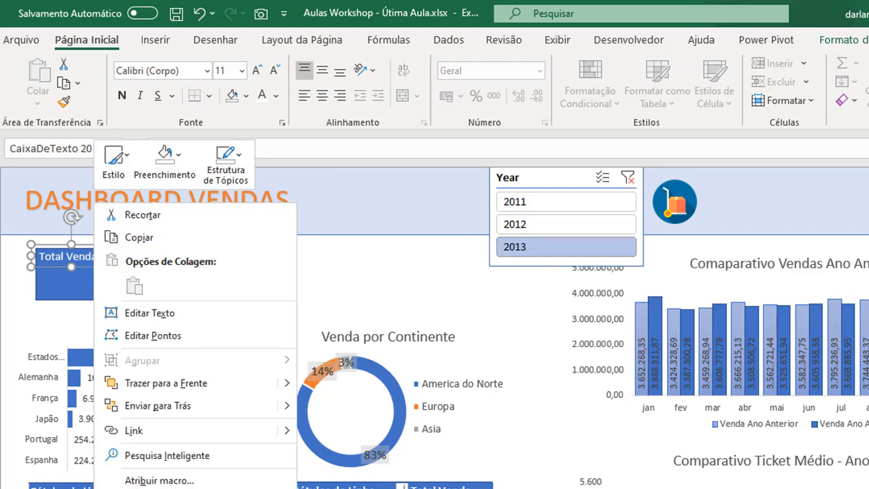
left_click(159, 488)
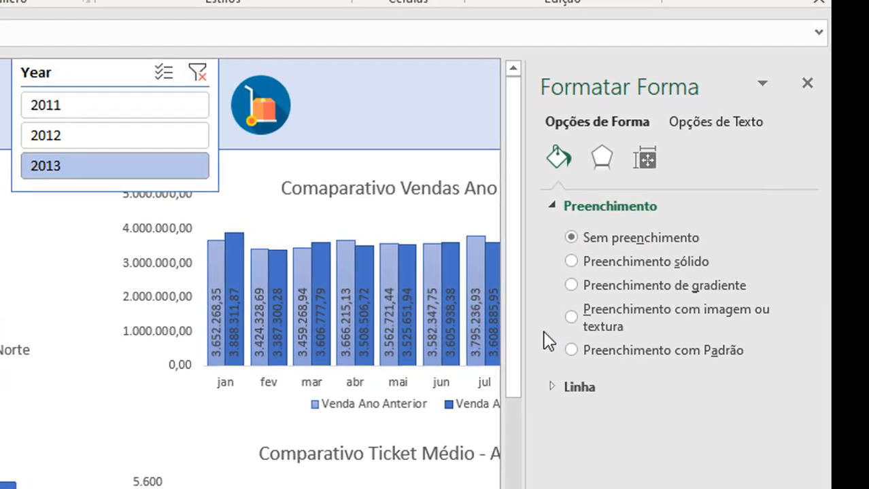
left_click(556, 387)
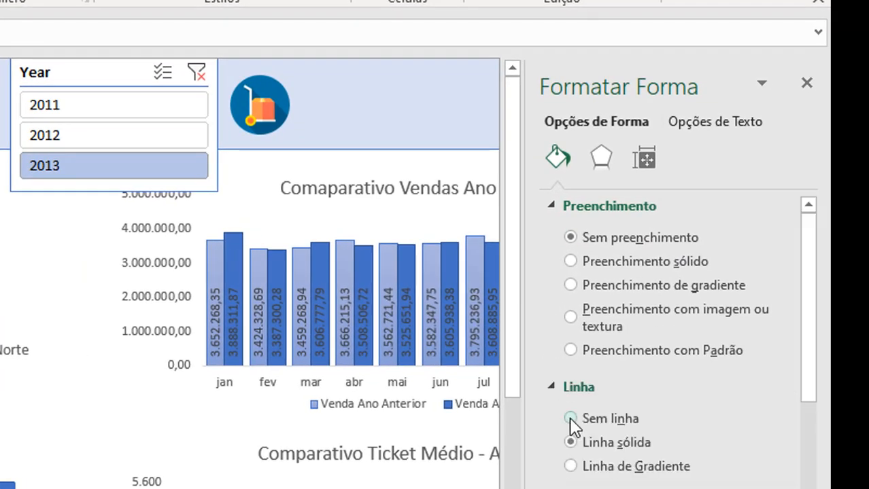
left_click(570, 419)
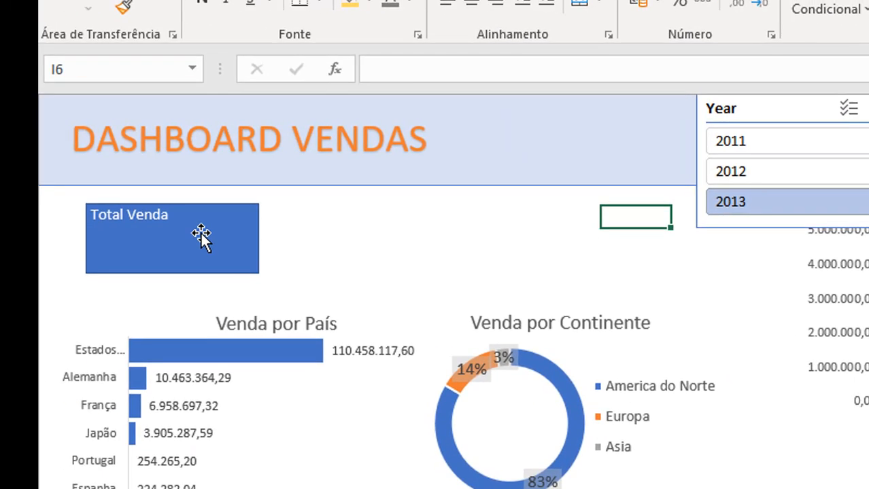
Step: Link the blue rectangle's text to =IN_Venda_Total and centre it horizontally and vertically in the shape
left_click(221, 250)
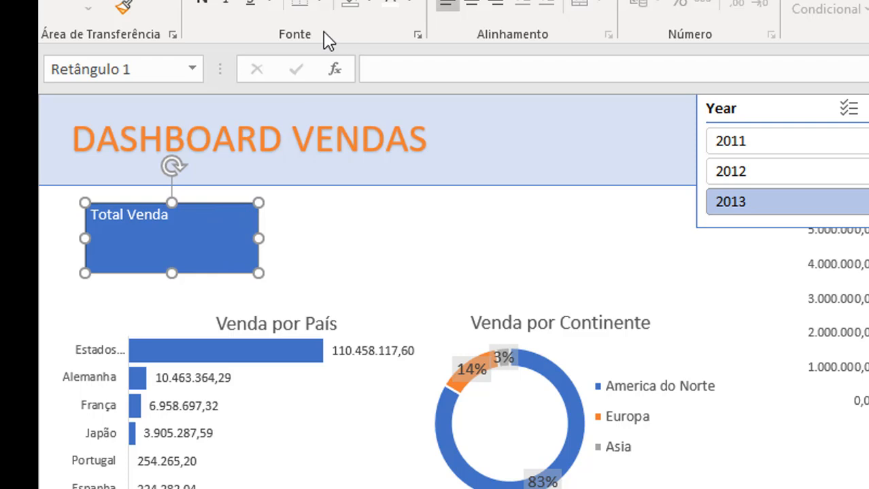
left_click(384, 69)
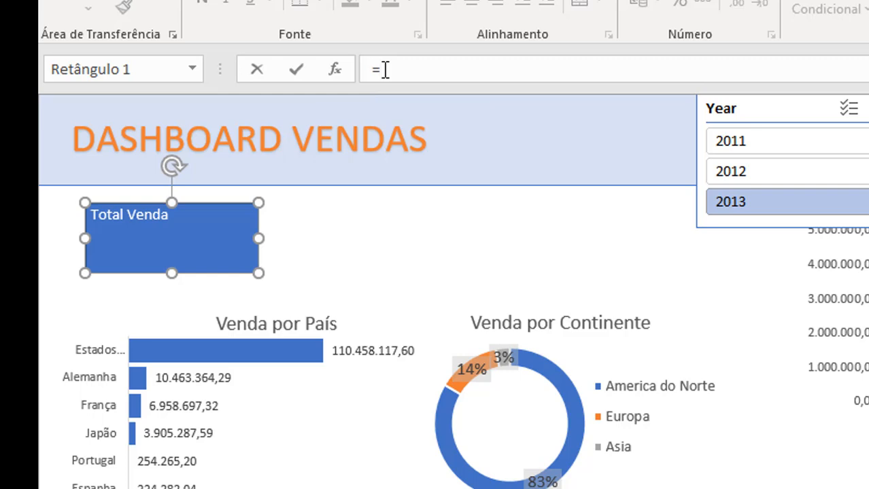
type("=in")
key("Down")
key("Down")
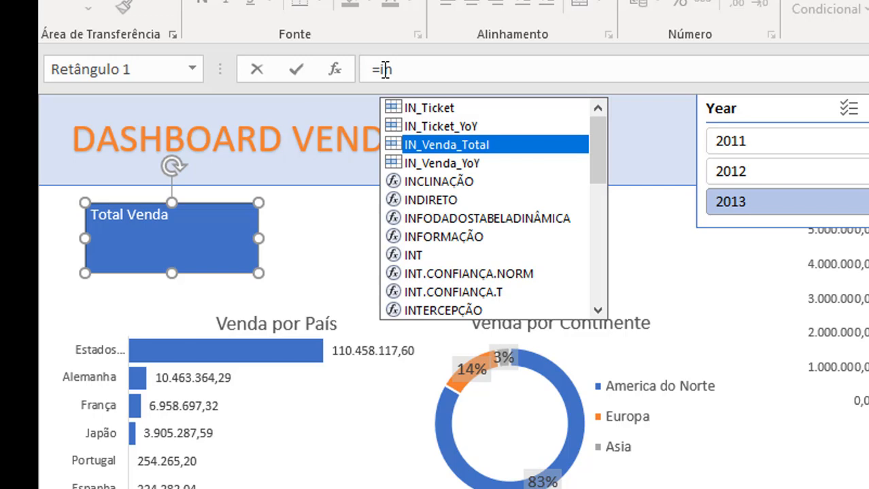
key("Tab")
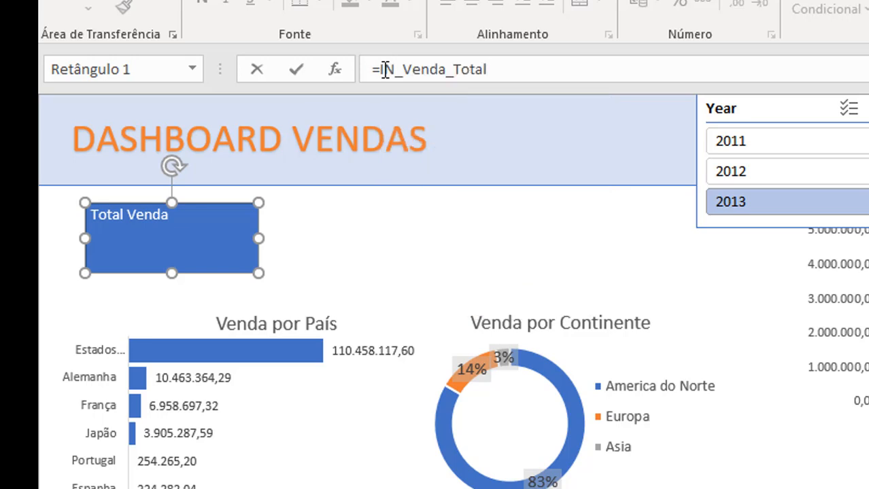
key("Return")
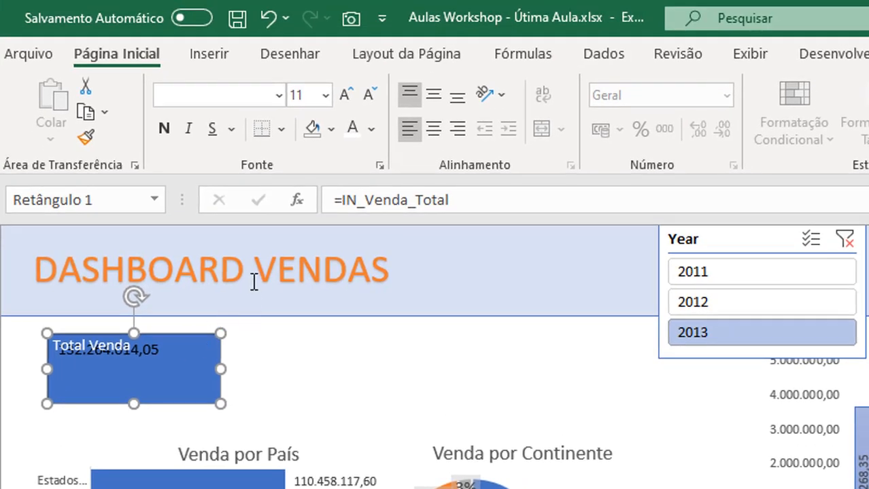
left_click(432, 128)
left_click(434, 95)
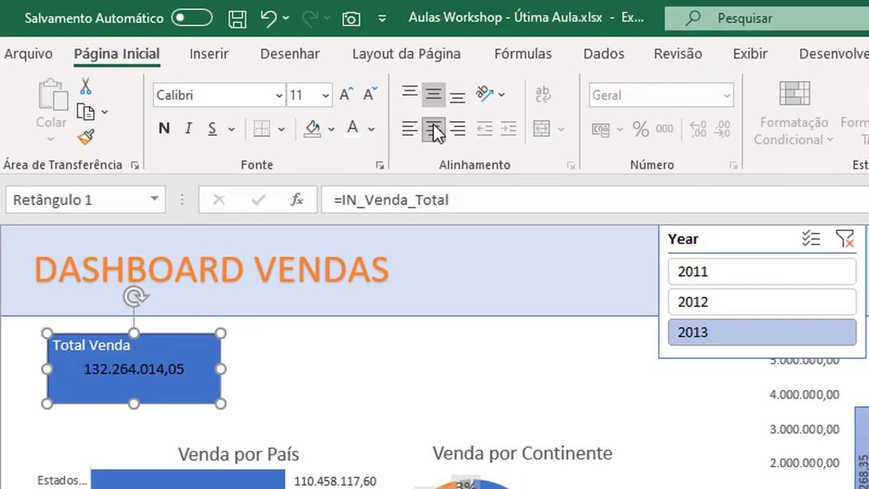
Step: Make the linked value in the blue rectangle white, bold and 14 pt
left_click(353, 128)
left_click(165, 131)
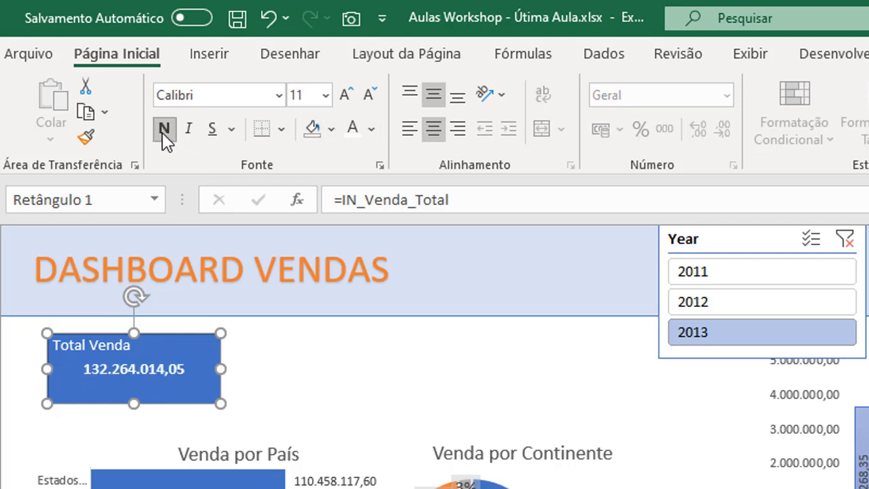
left_click(346, 95)
left_click(347, 96)
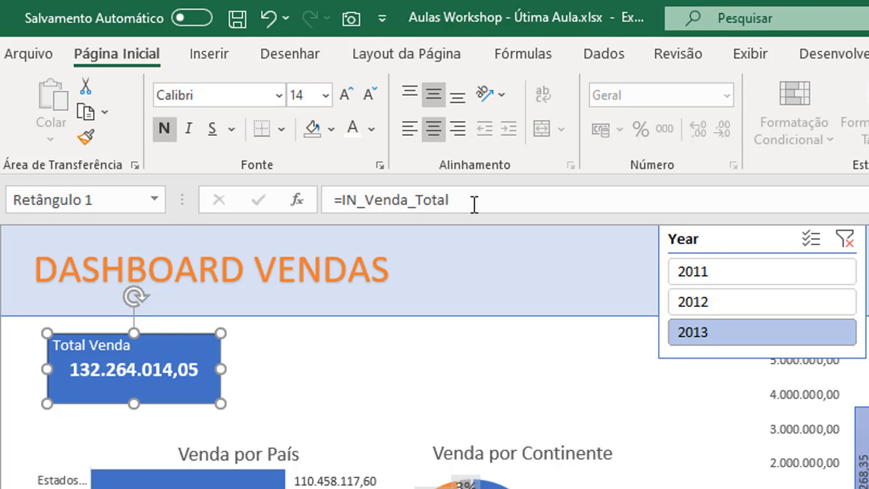
left_click(348, 348)
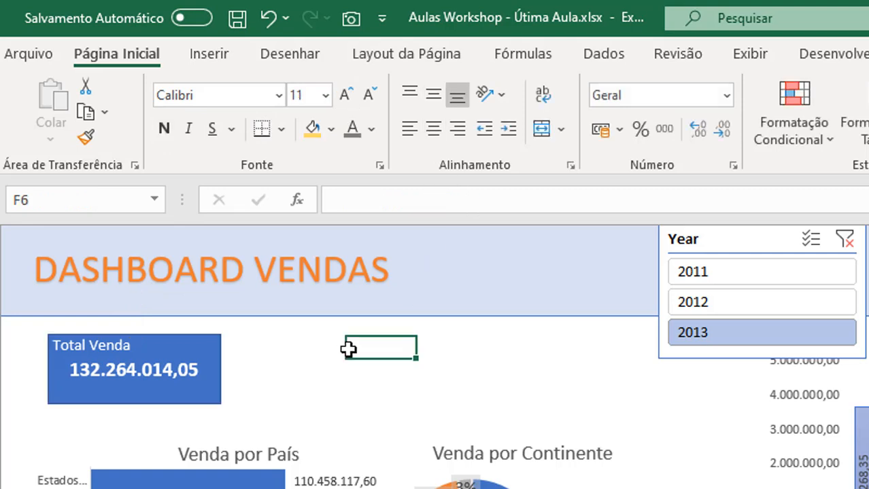
Step: Group the Total Venda text box with the blue rectangle
left_click(101, 350)
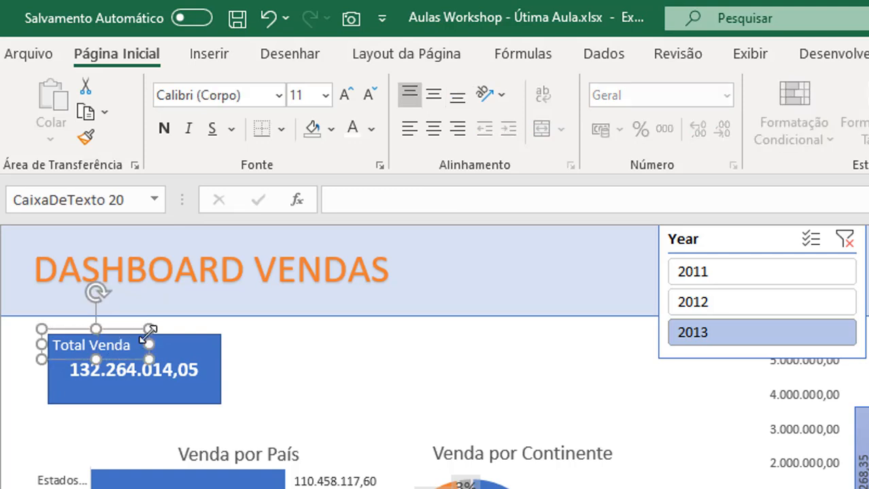
left_click(169, 338, "ctrl")
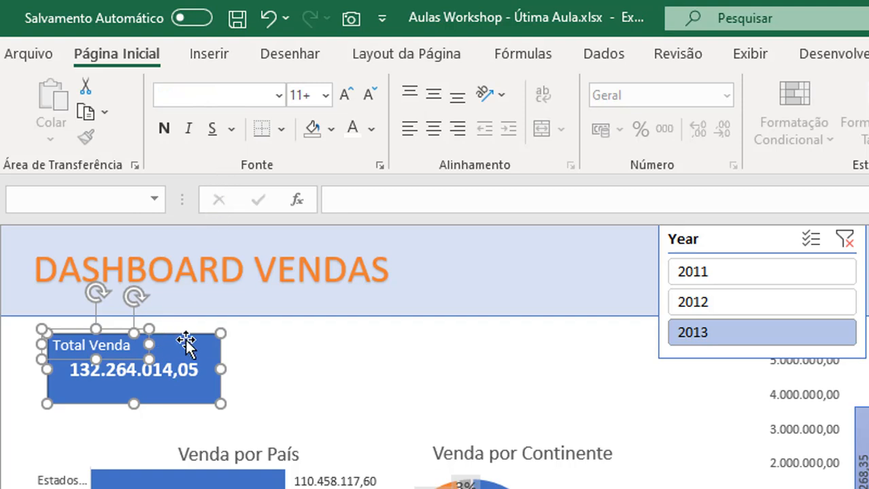
right_click(186, 343)
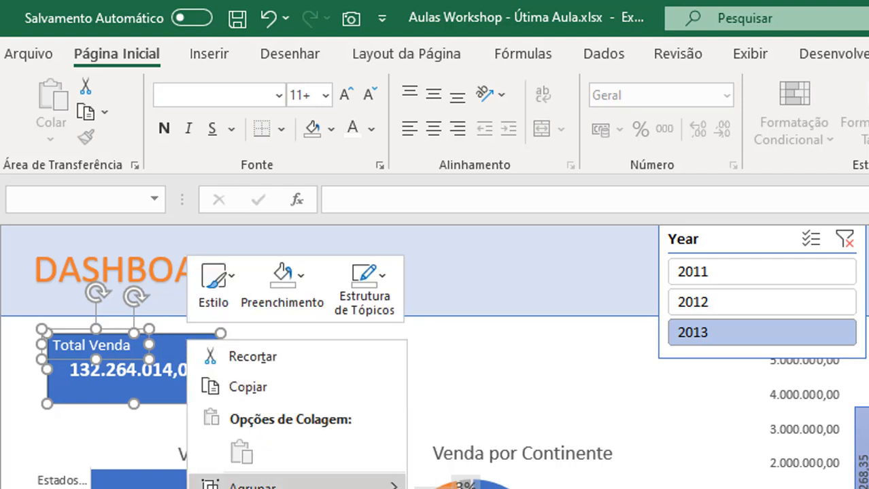
mouse_move(285, 484)
left_click(463, 485)
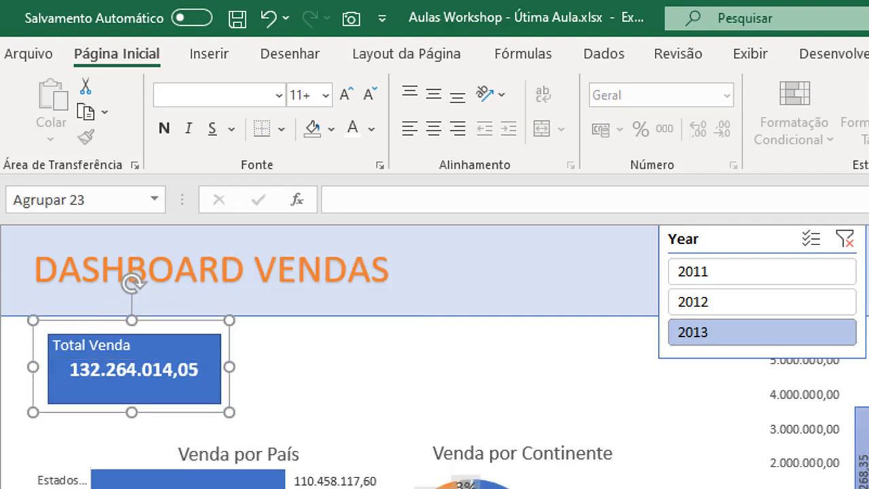
Step: Nudge the grouped Total Venda card slightly upward and move the Year slicer left, clear of the sales comparison chart
left_click(353, 354)
left_click(231, 341)
left_click(217, 345)
mouse_move(218, 351)
left_mouse_down()
mouse_move(387, 356)
mouse_move(254, 361)
mouse_move(223, 343)
left_mouse_up()
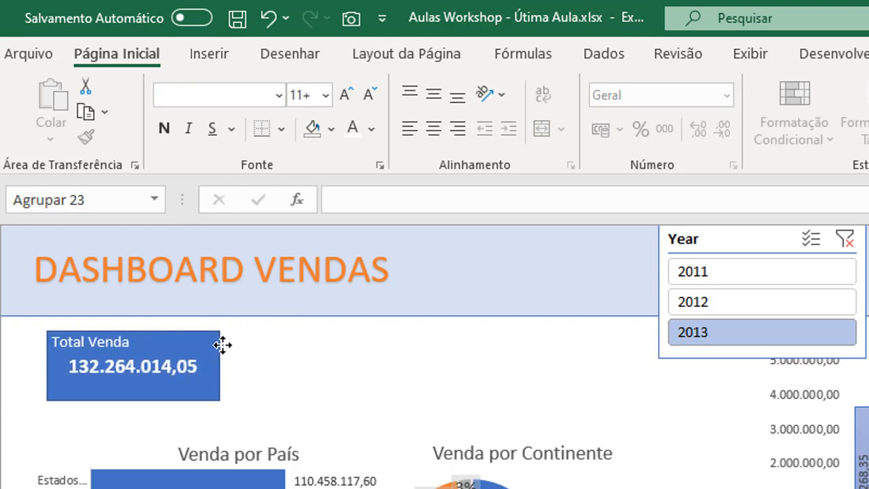
left_click(402, 346)
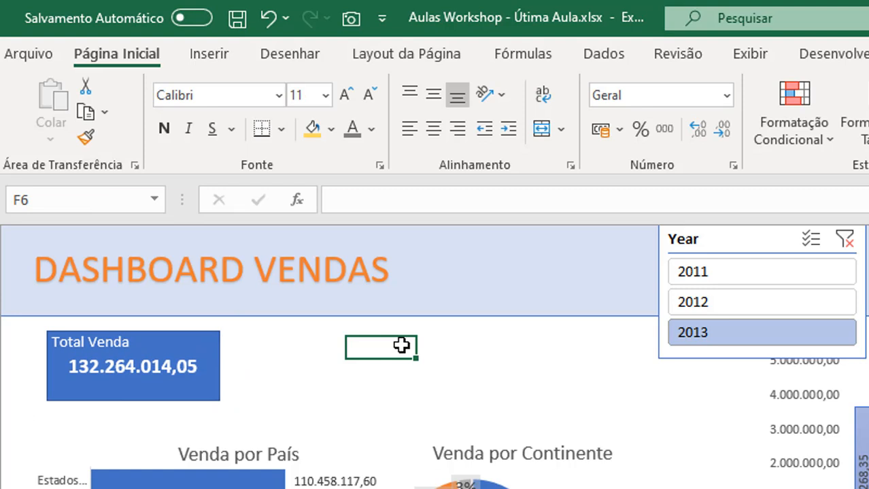
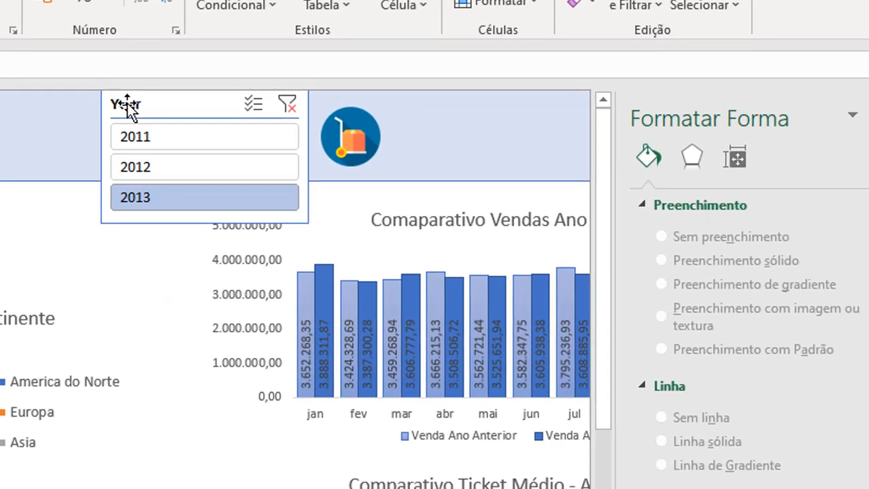
left_click_drag(128, 107, 3, 125)
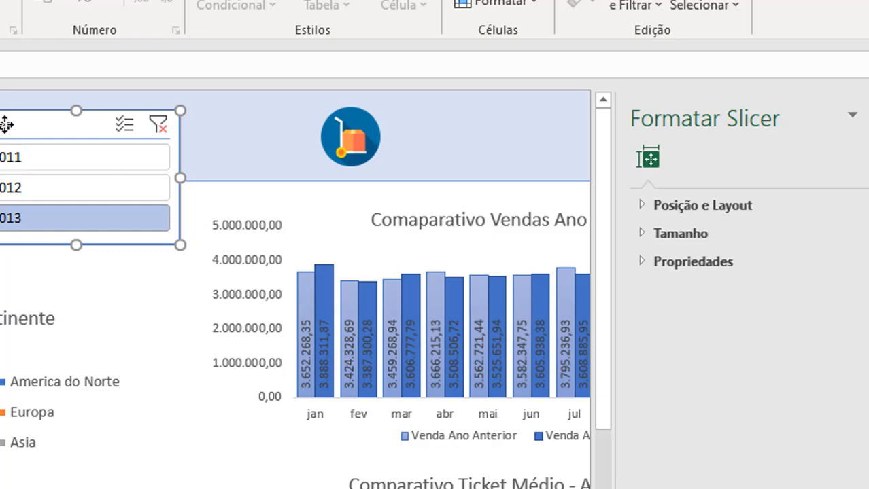
left_click_drag(10, 116, 1, 117)
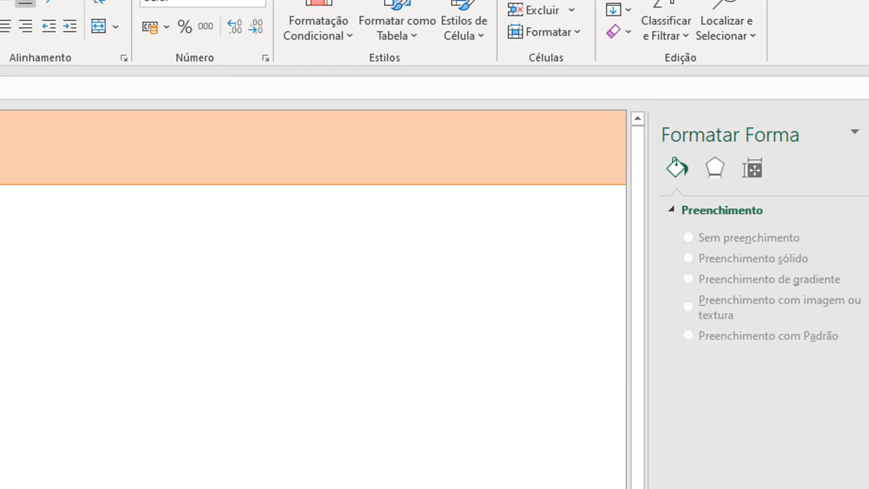
Step: Insert slicers for Continente and the Date Hierarchy's Month from the monthly sales pivot table
key("ctrl+Page_Up")
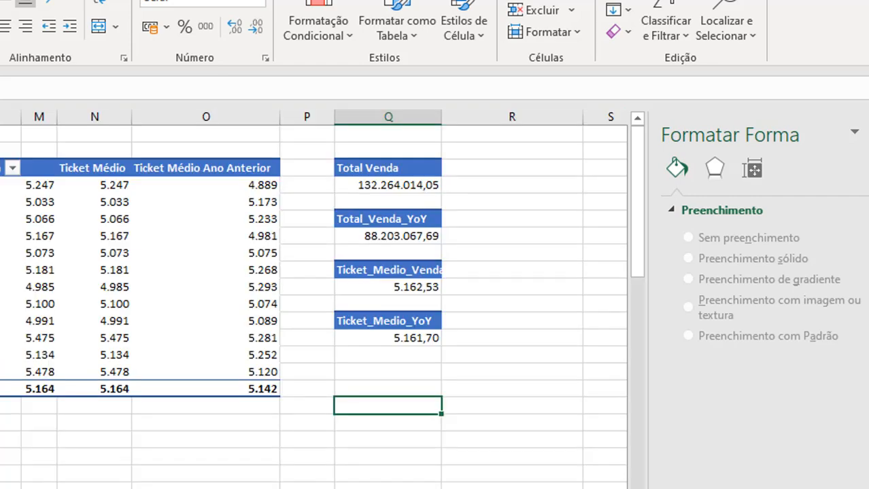
key("ctrl+Page_Up")
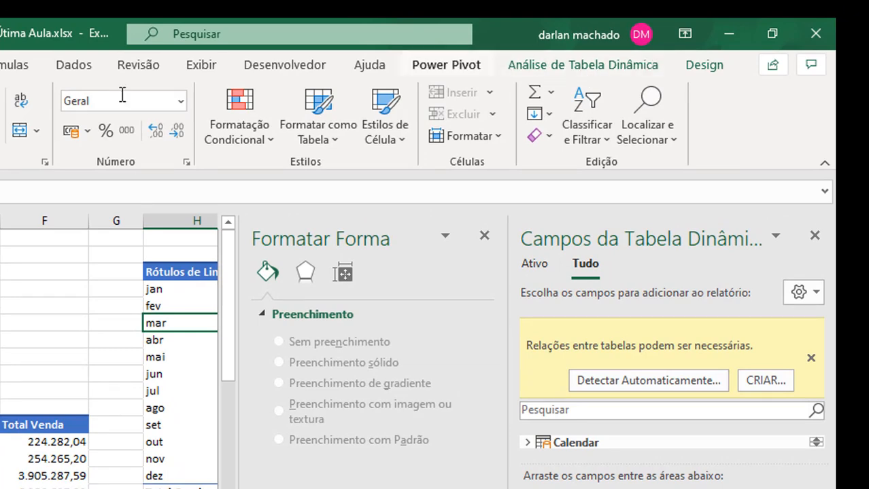
left_click(576, 68)
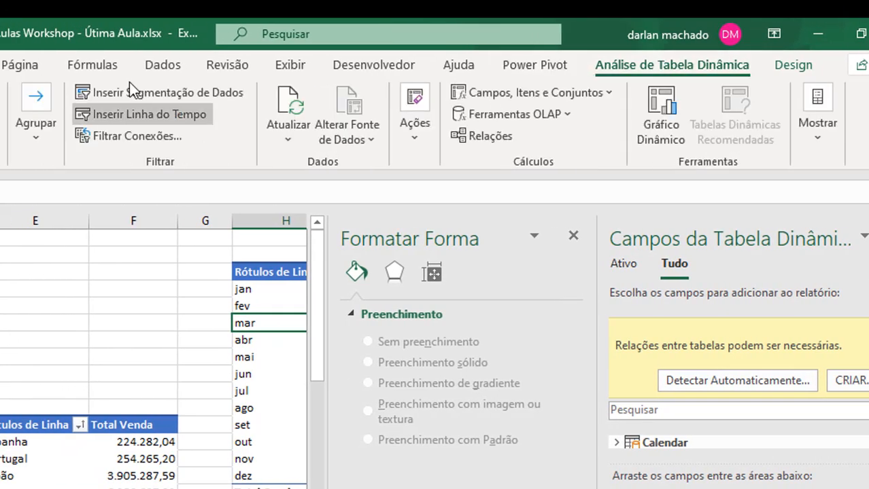
left_click(143, 103)
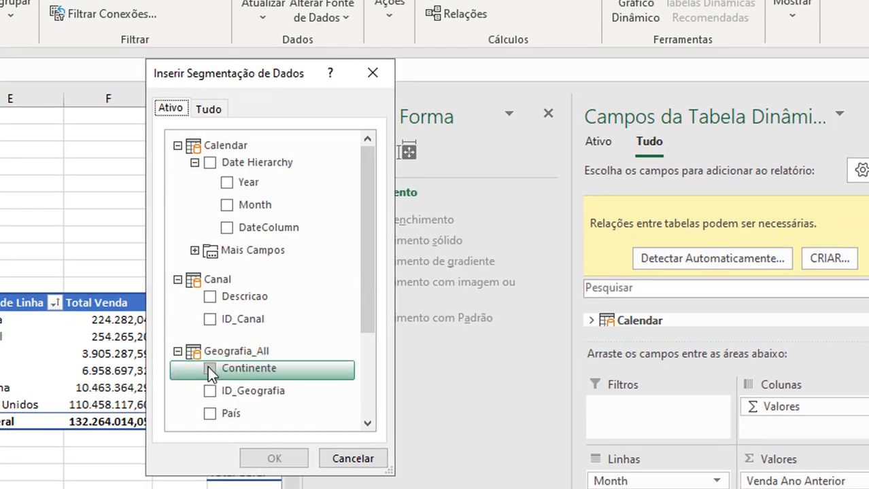
left_click(209, 368)
left_click_drag(371, 274, 377, 213)
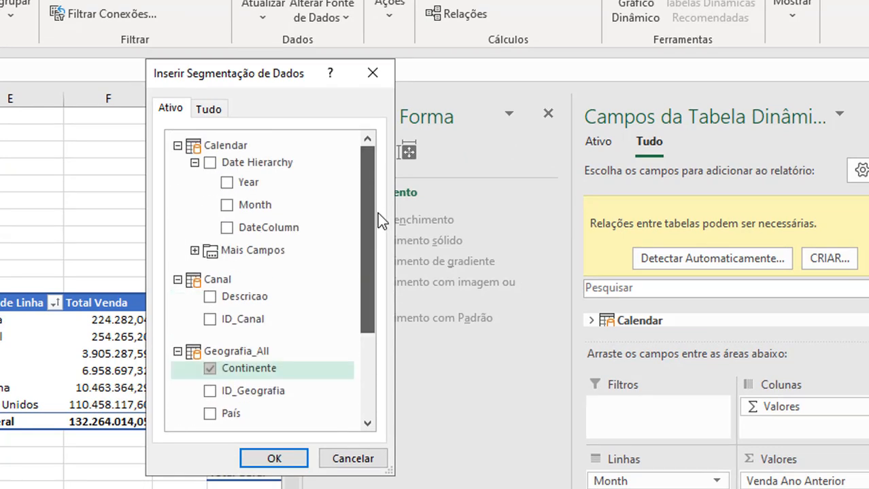
left_click(224, 206)
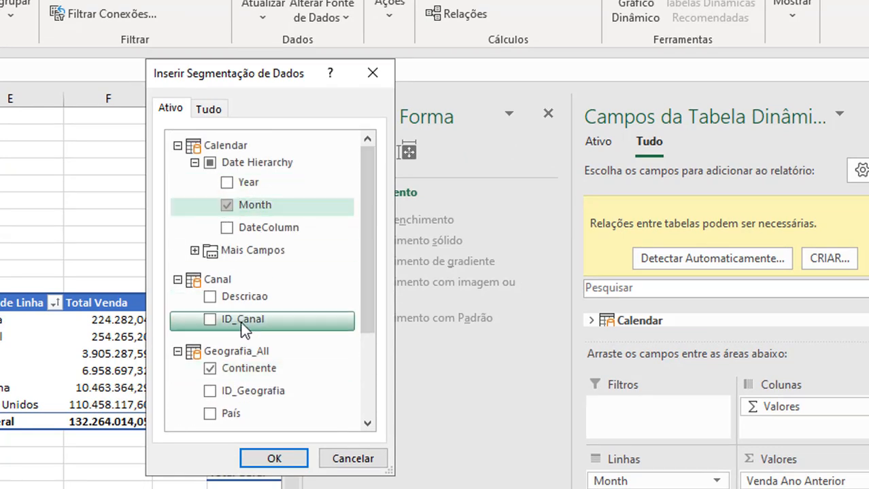
left_click(276, 457)
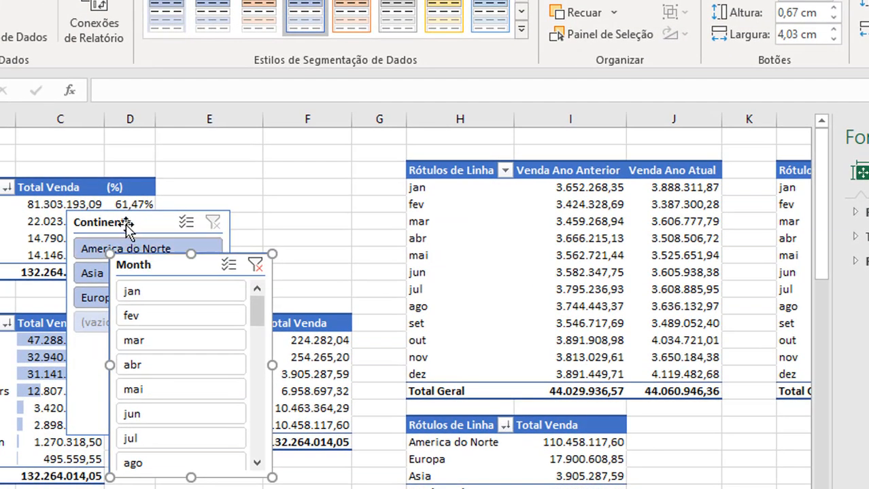
Step: Move the Continente and Month slicers from the pivot sheet to the dashboard, placing them to the right of the Year slicer
left_click(39, 215, "ctrl")
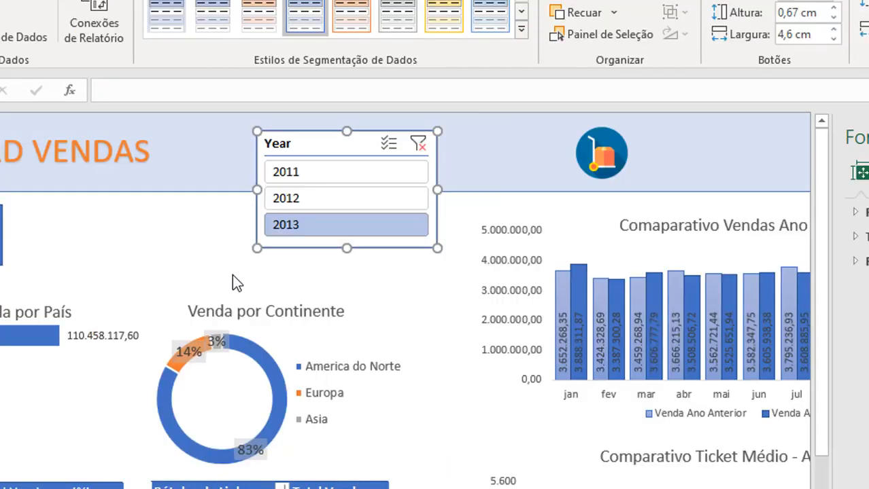
left_click(425, 289)
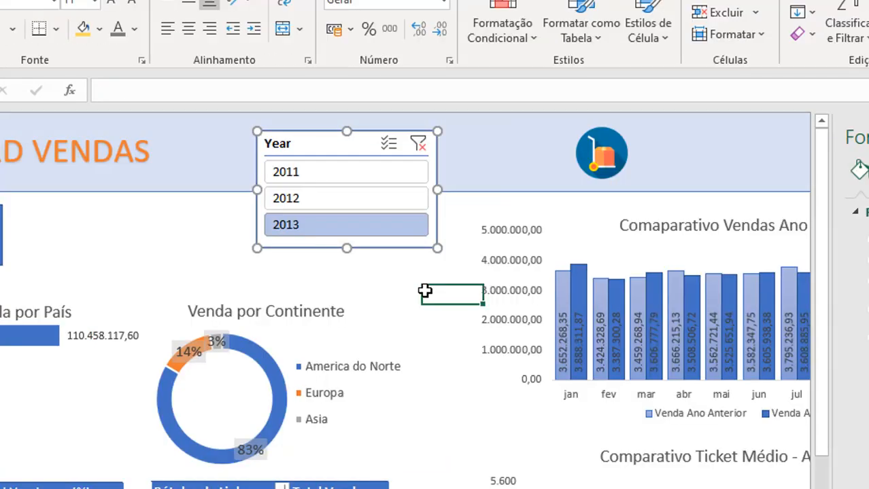
key("ctrl+v")
left_click_drag(441, 299, 494, 175)
left_click(714, 161)
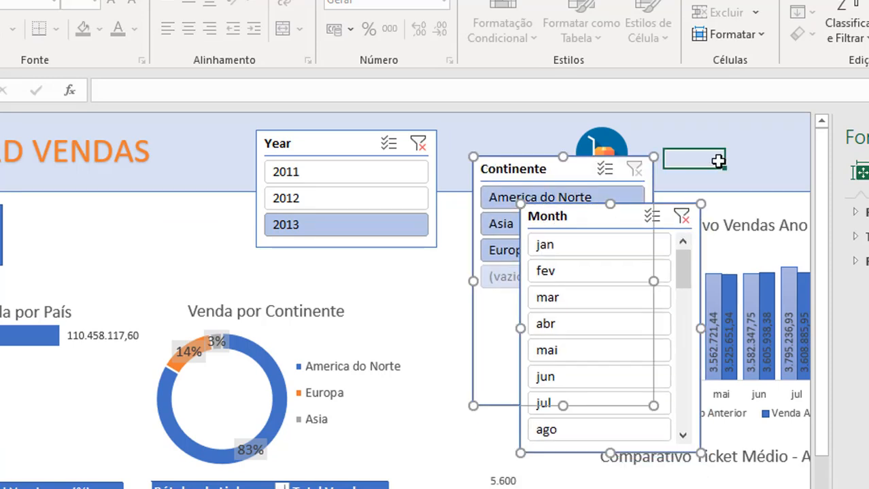
Step: Move the Month slicer to the left of the Year slicer, widen it to about 6.96 cm and arrange its buttons in 4 columns
left_click_drag(564, 223, 138, 204)
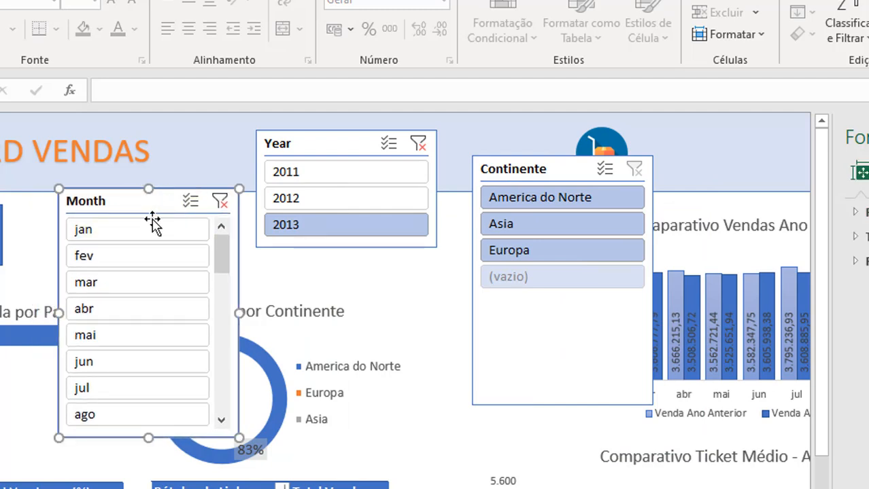
left_click_drag(239, 311, 306, 311)
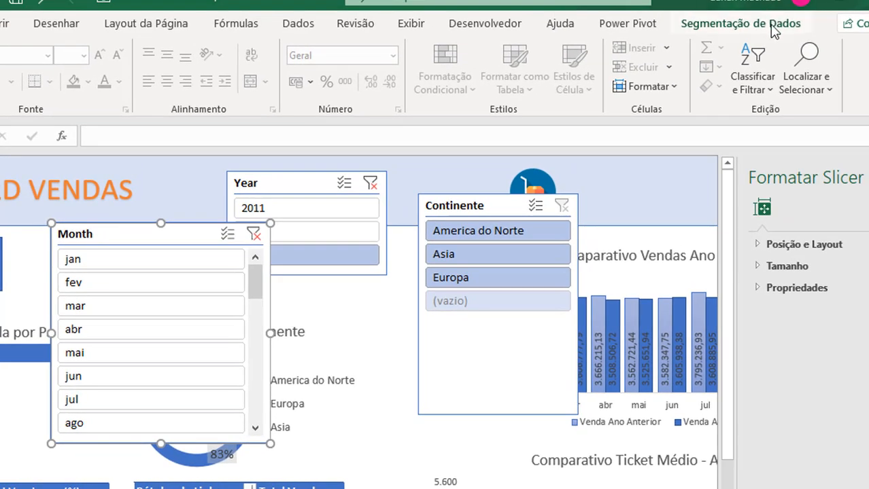
left_click(774, 27)
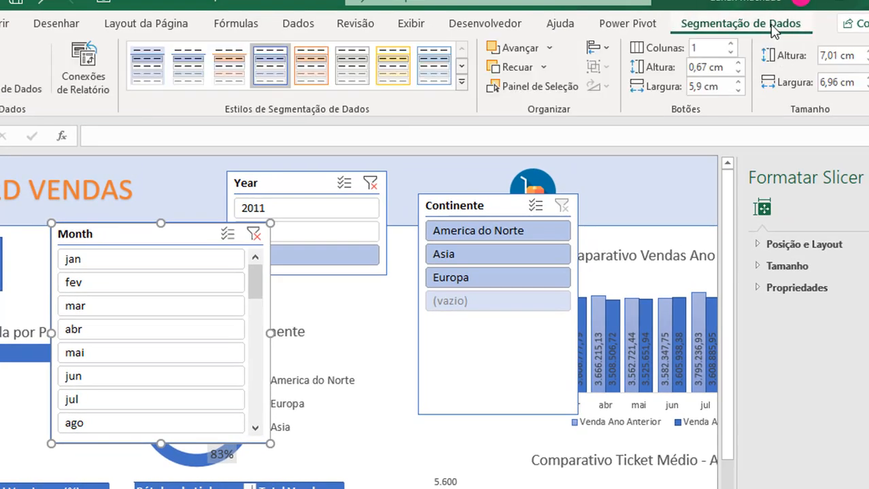
left_click(730, 44)
left_click(731, 44)
left_click(731, 45)
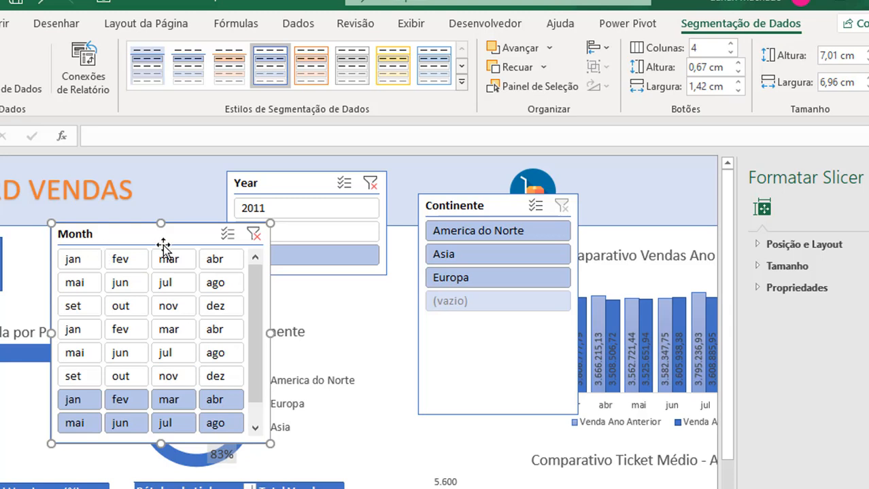
Step: Filter the dashboard to 2011 with the Year slicer and select the Month slicer
left_click(295, 211)
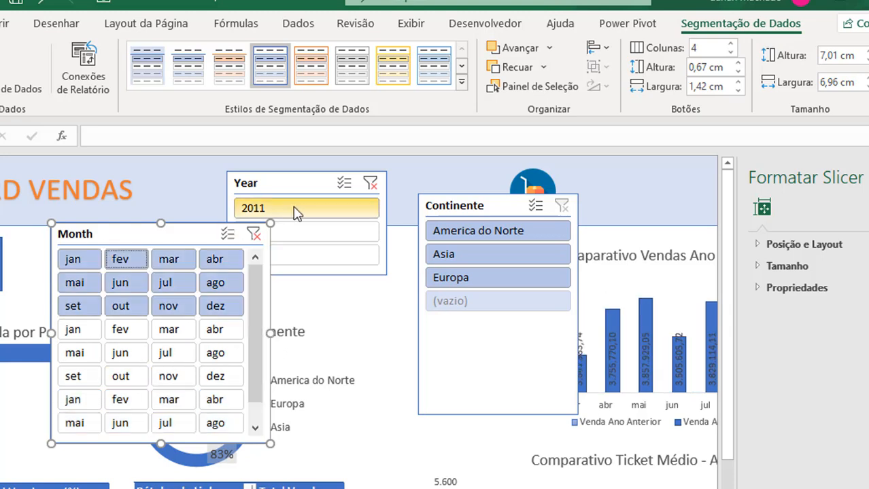
left_click(187, 210)
left_click(148, 231)
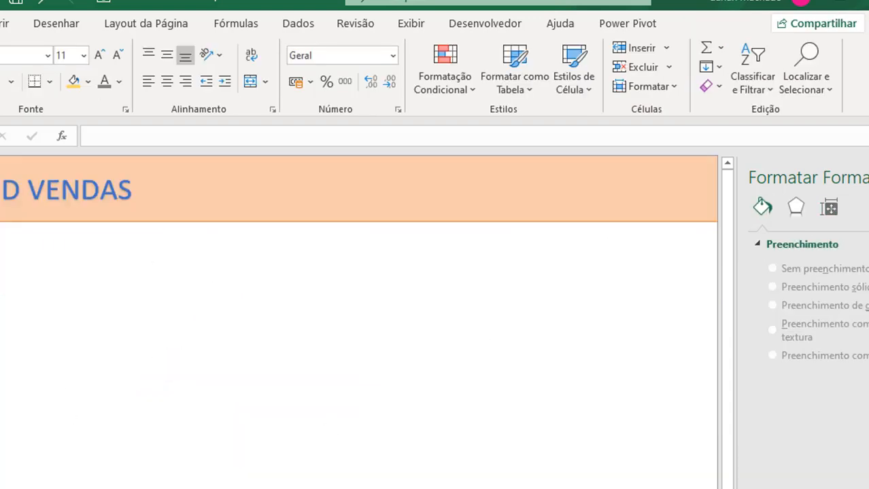
Step: Insert a slicer for the Month field under Calendar's Mais Campos, starting from the manufacturer sales pivot table on the pivot sheet
left_click(79, 417)
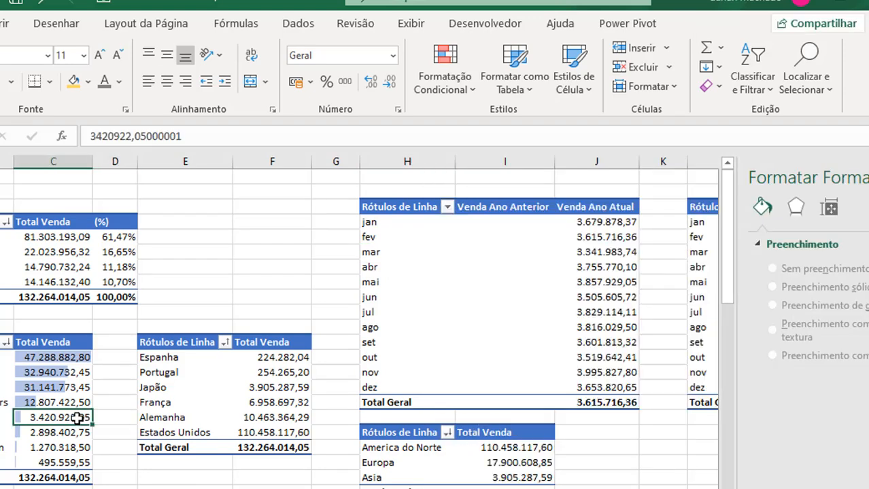
left_click(8, 25)
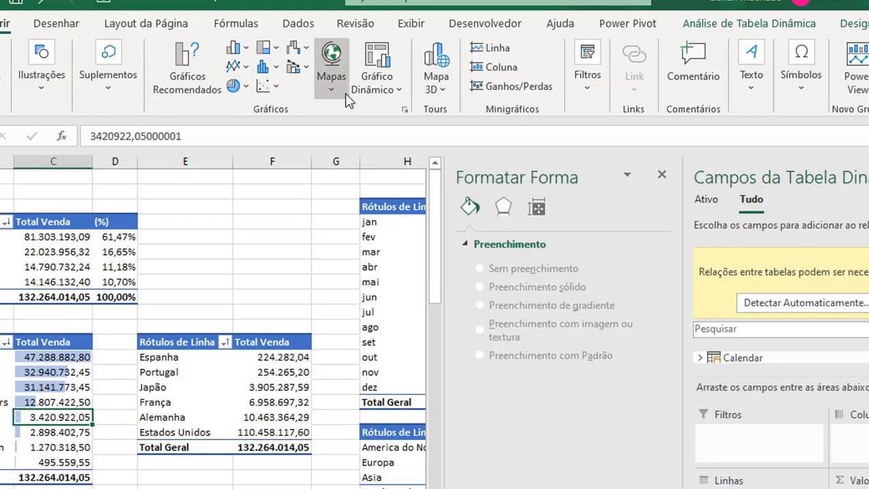
left_click(589, 73)
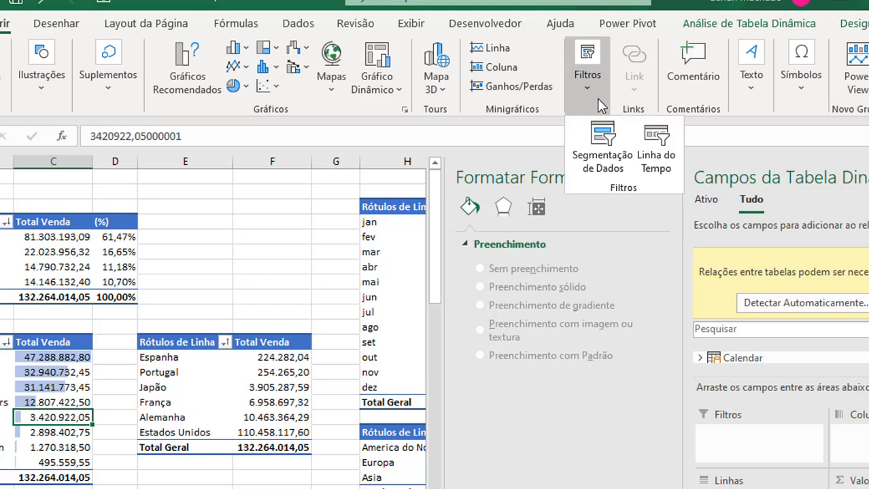
left_click(608, 156)
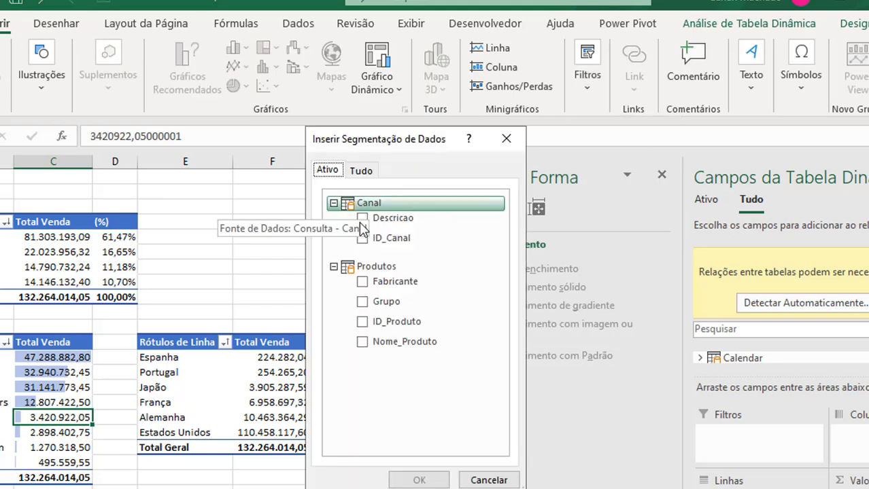
left_click(367, 171)
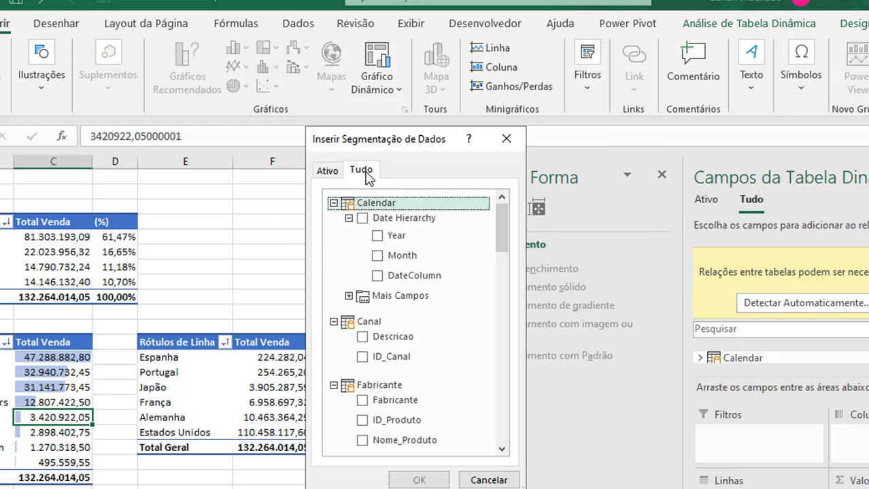
left_click(349, 296)
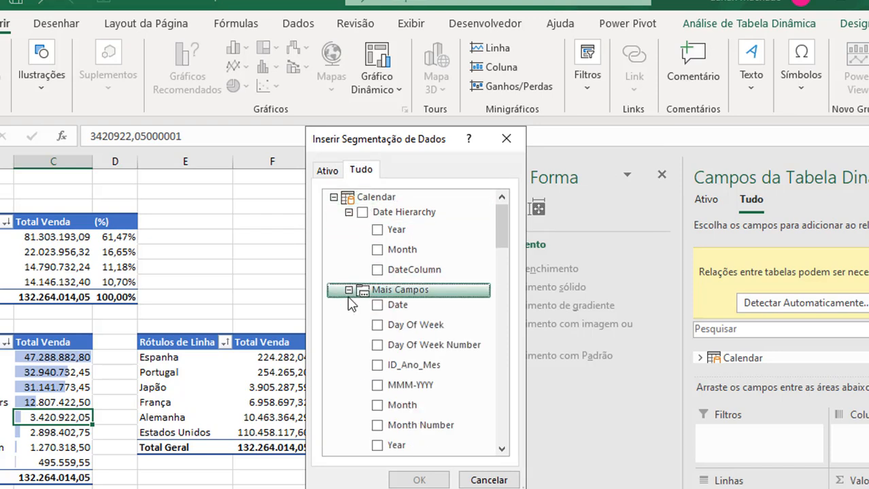
left_click(378, 407)
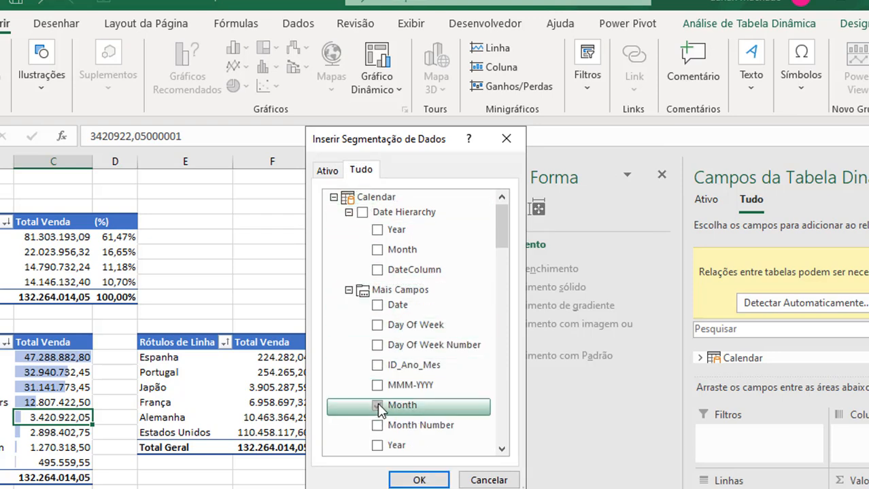
left_click(419, 481)
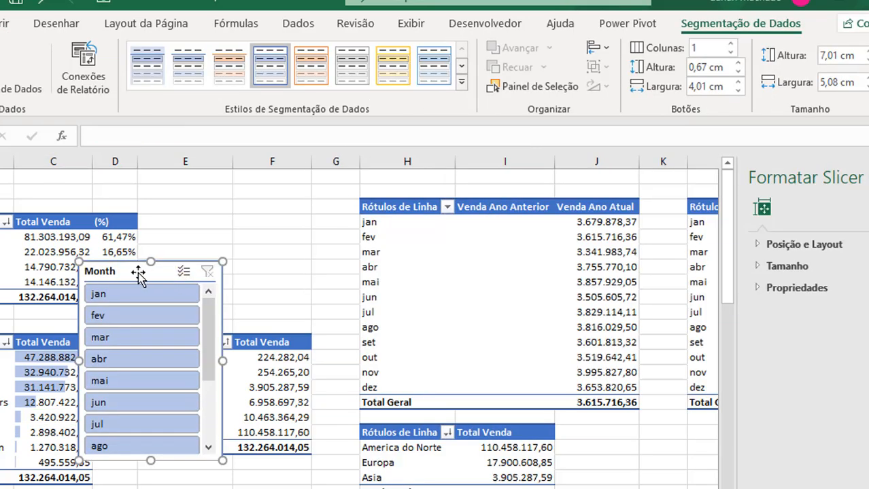
Step: Arrange the new Month slicer's buttons in 4 columns and resize it to about 6.08 cm wide by 3.3 cm high
left_click(732, 45)
left_click(732, 44)
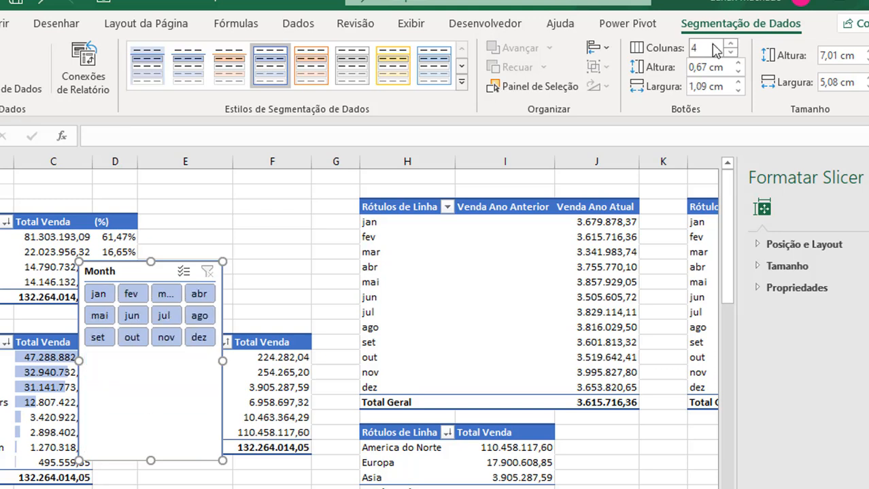
left_click_drag(222, 460, 250, 355)
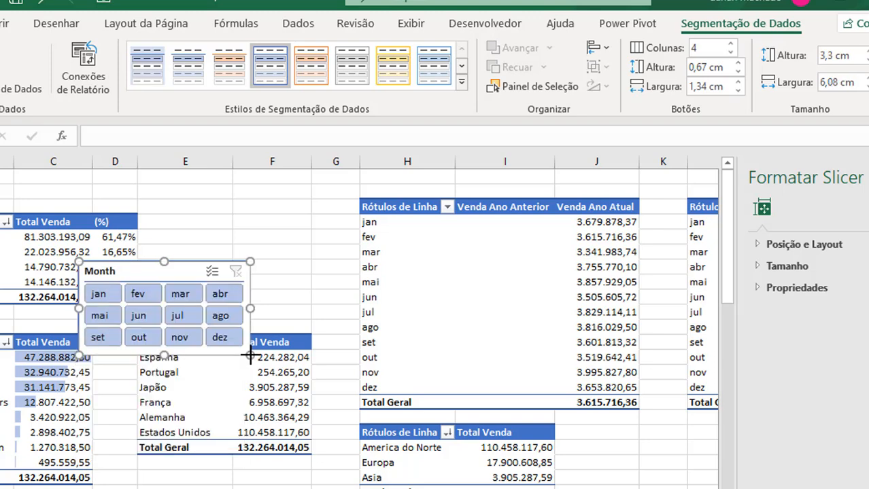
Step: Move the Month slicer from the pivot sheet to the dashboard, placing it below the Year slicer
key("Delete")
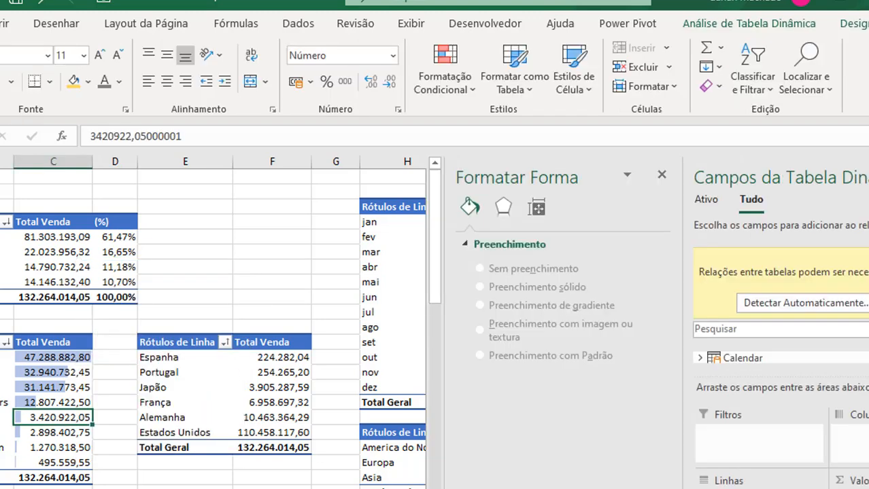
key("ctrl+Page_Down")
left_click(169, 249)
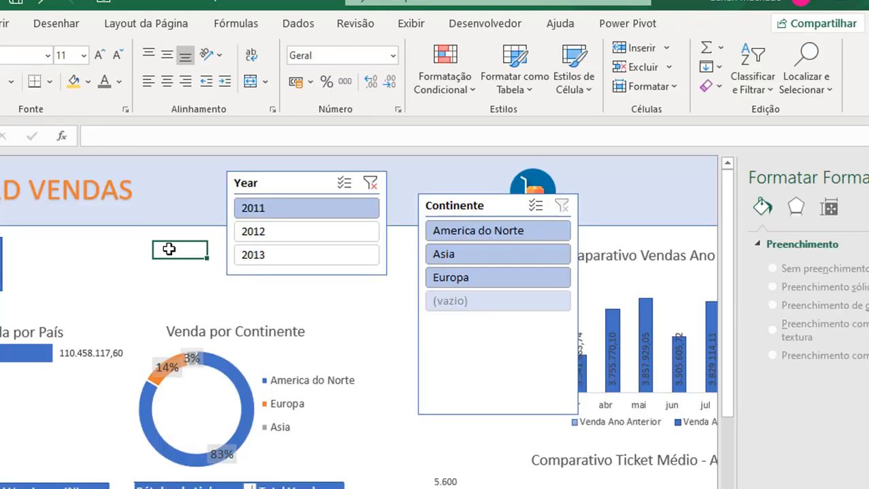
key("ctrl+v")
left_click_drag(185, 249, 129, 241)
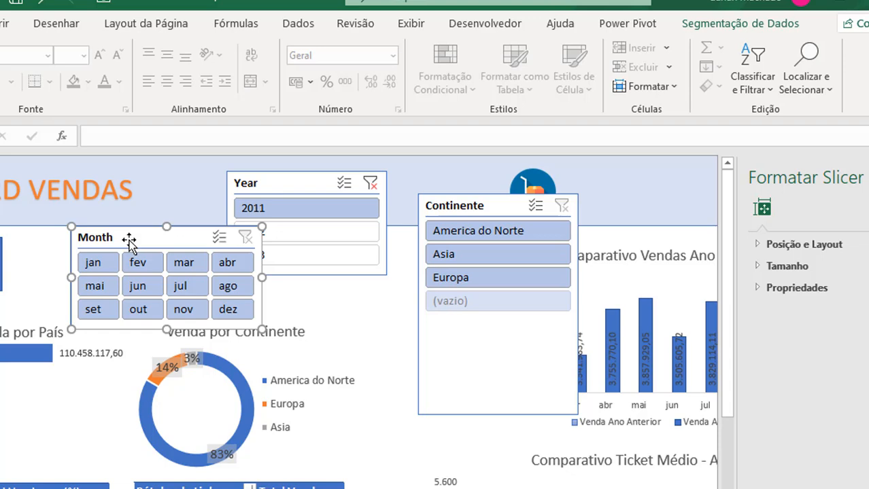
left_click_drag(129, 241, 272, 298)
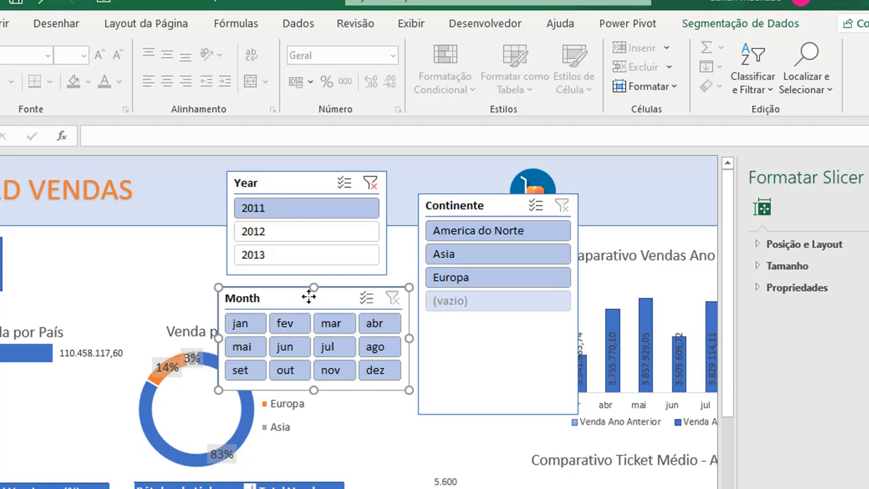
Step: Set the Month slicer's button height to 0.5 cm
left_click(757, 26)
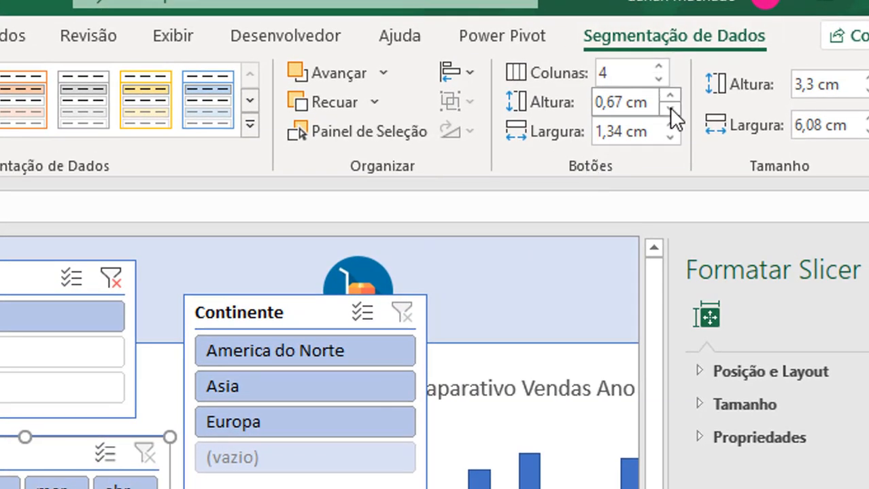
left_click(670, 109)
left_click(670, 109)
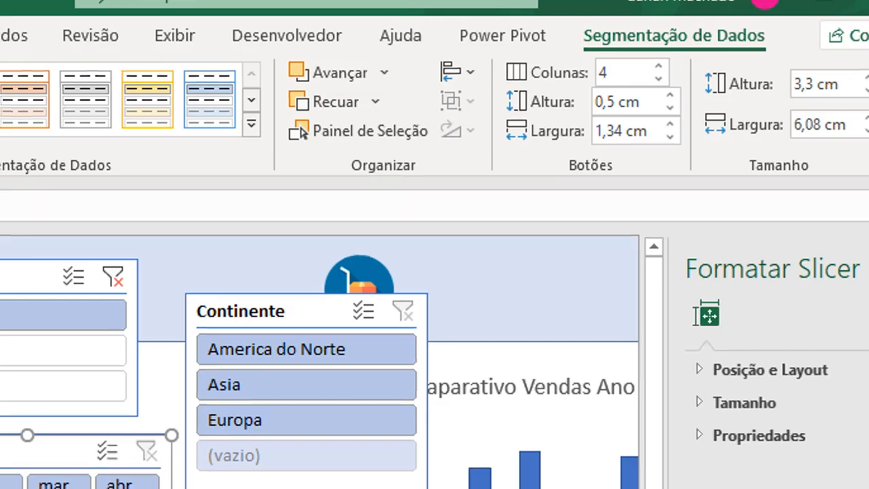
Step: Hide the Month slicer's header and fit the slicer, about 2.25 cm high, into the title banner right of the cart icon
right_click(112, 454)
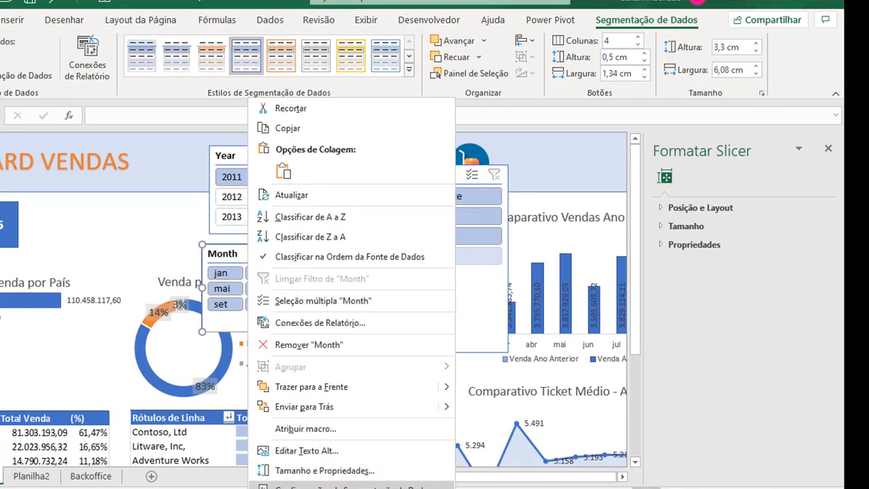
left_click(326, 487)
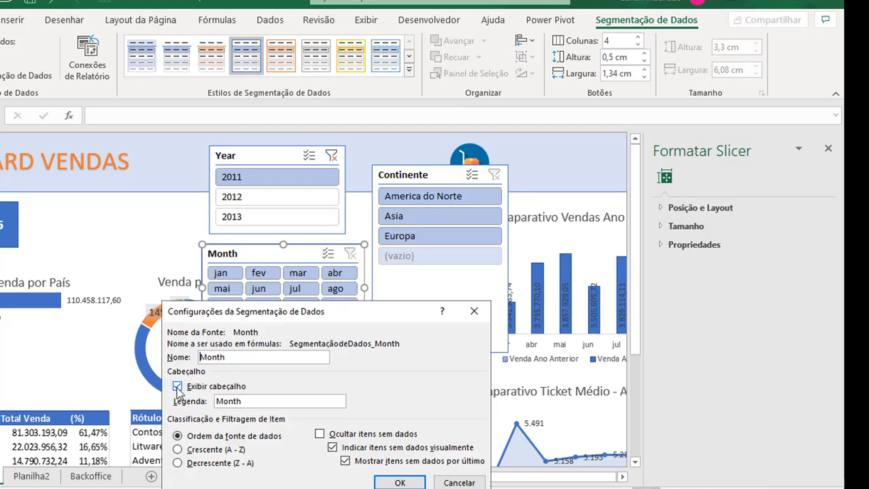
left_click(178, 388)
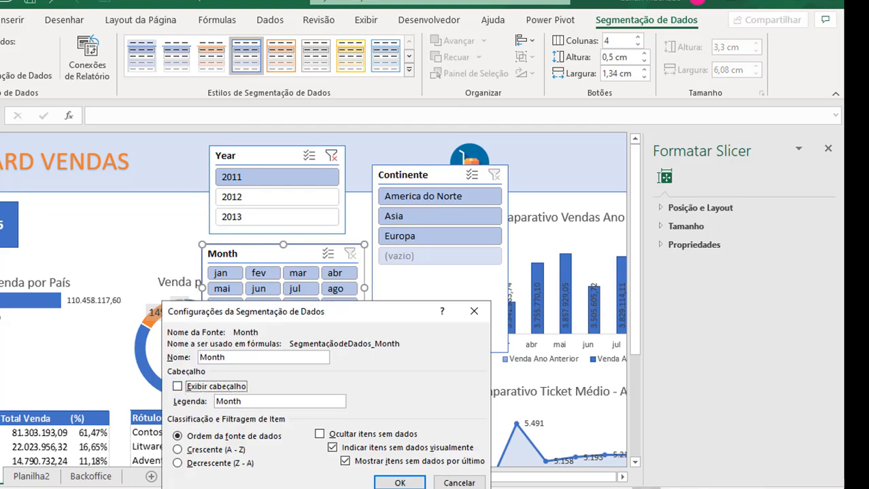
left_click(400, 482)
left_click_drag(284, 334, 410, 259)
left_click_drag(468, 221, 559, 192)
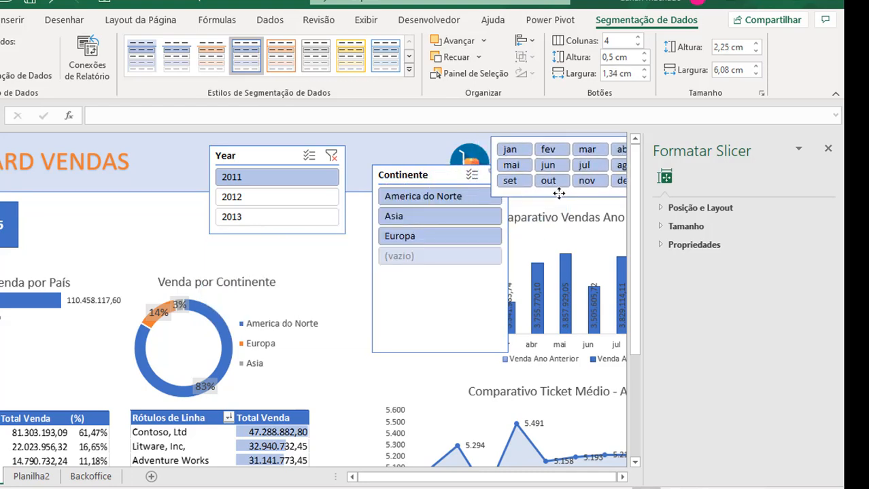
Step: Hide the Continente slicer's header and fit it into the title banner with 0.5 cm high buttons and a height of about 2.14 cm
left_click(417, 172)
left_click_drag(418, 172, 386, 216)
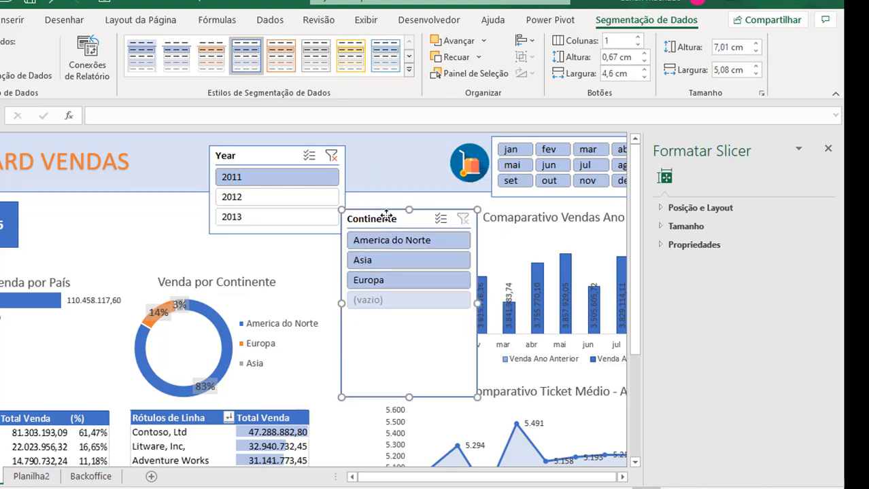
right_click(407, 219)
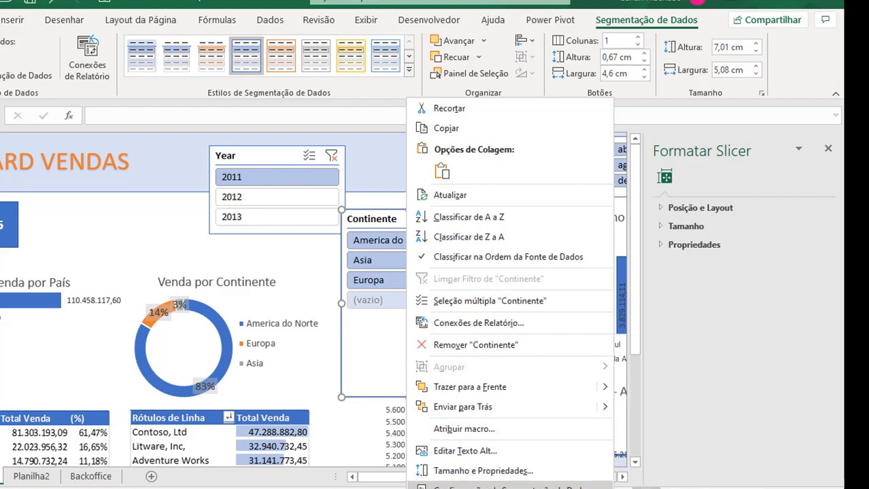
left_click(490, 487)
left_click(355, 386)
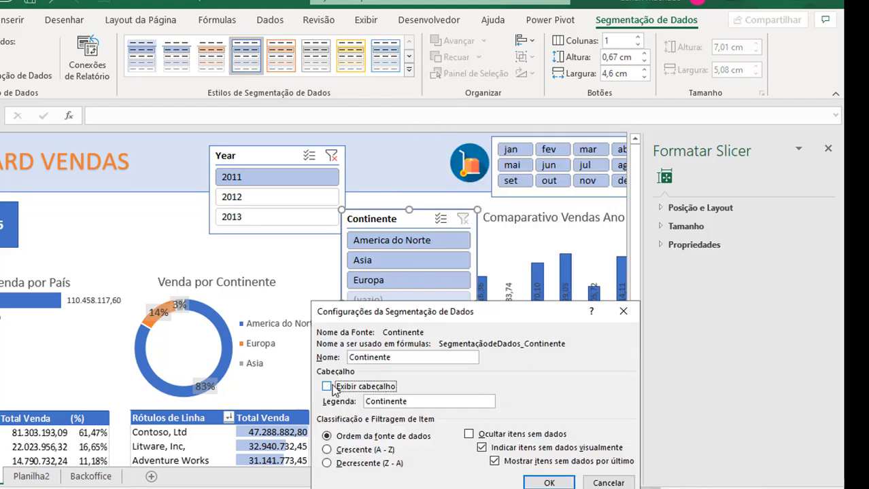
left_click(547, 483)
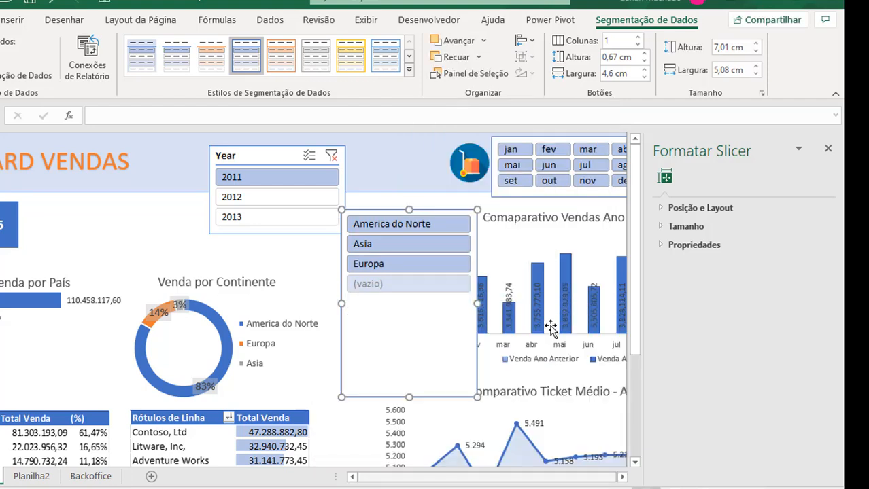
left_click(644, 61)
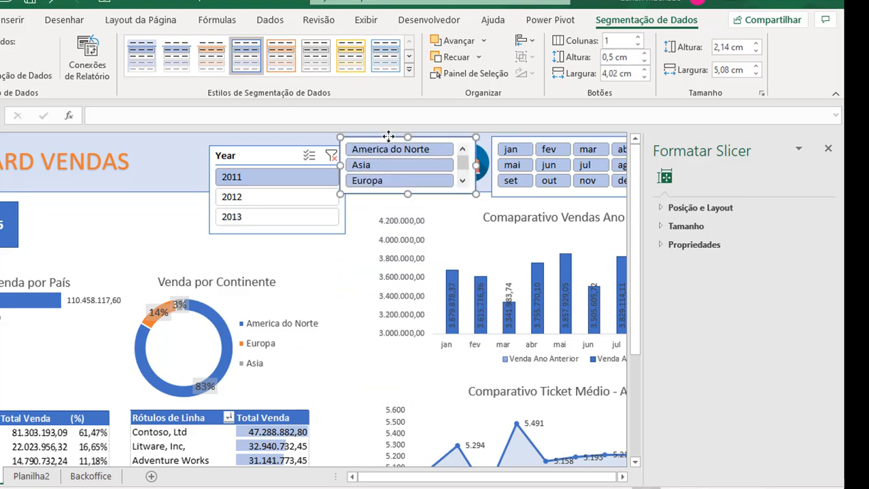
Step: Hide the Year slicer's header and set its button height to 0.5 cm
left_click_drag(265, 151, 370, 237)
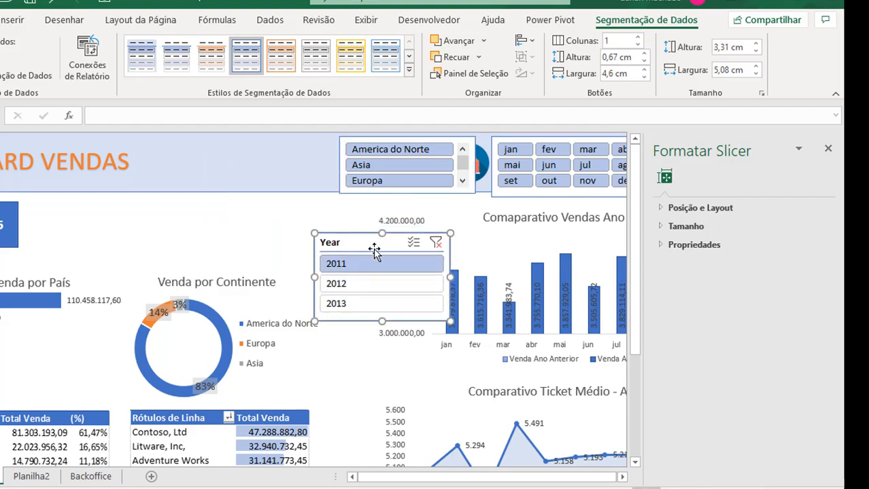
right_click(348, 244)
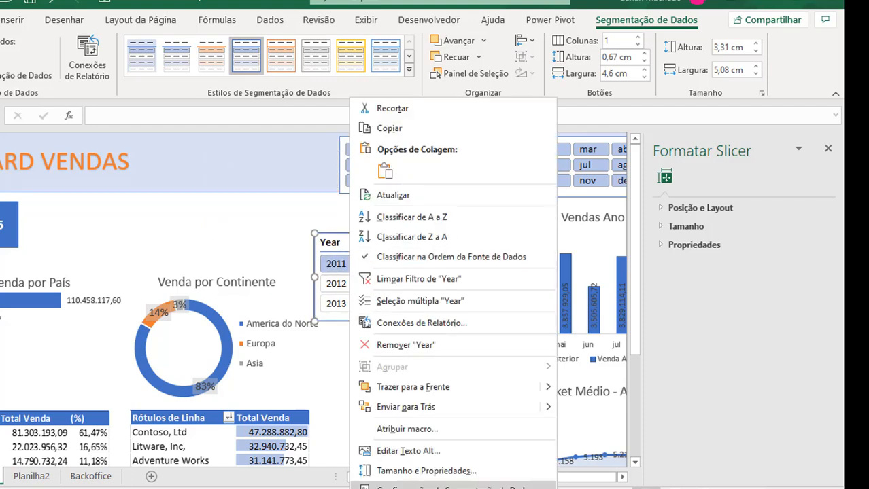
left_click(445, 484)
left_click(322, 387)
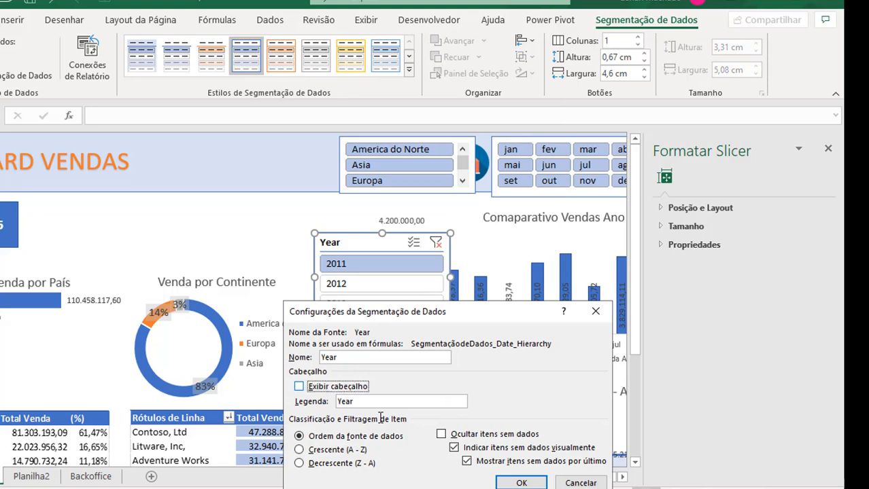
left_click(518, 484)
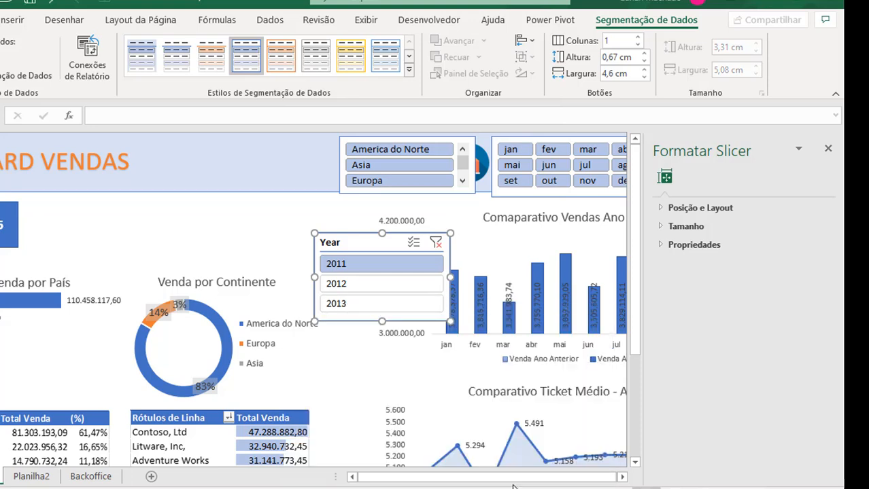
left_click(643, 62)
left_click(643, 62)
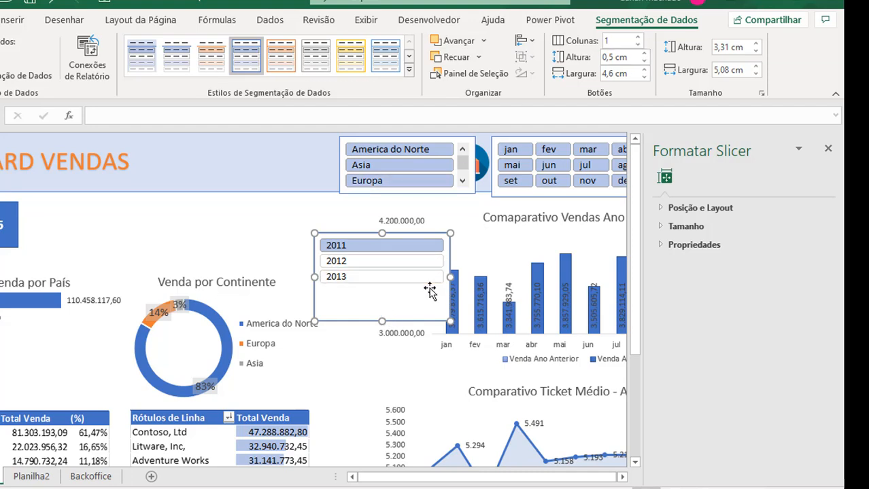
Step: Shrink the Year slicer to about 2.28 by 2.3 cm and place it between the cart icon and the Continente slicer, moved toward the title
left_click_drag(445, 276, 374, 277)
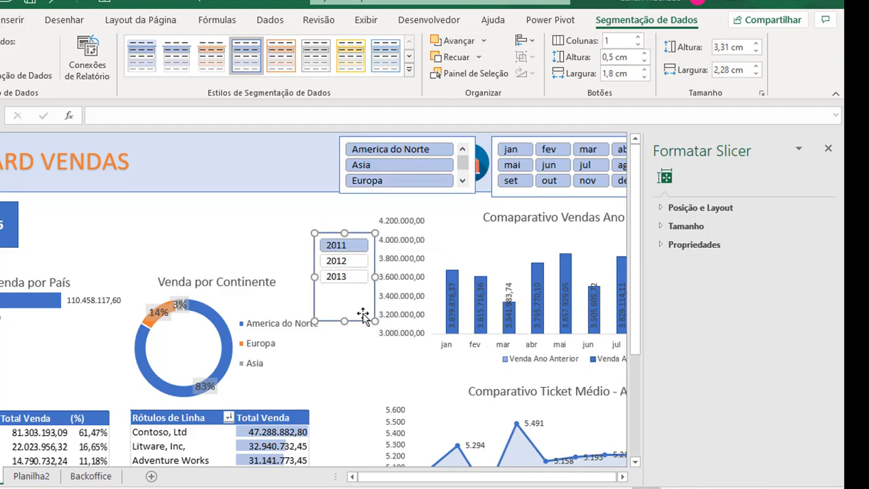
left_click_drag(349, 310, 448, 284)
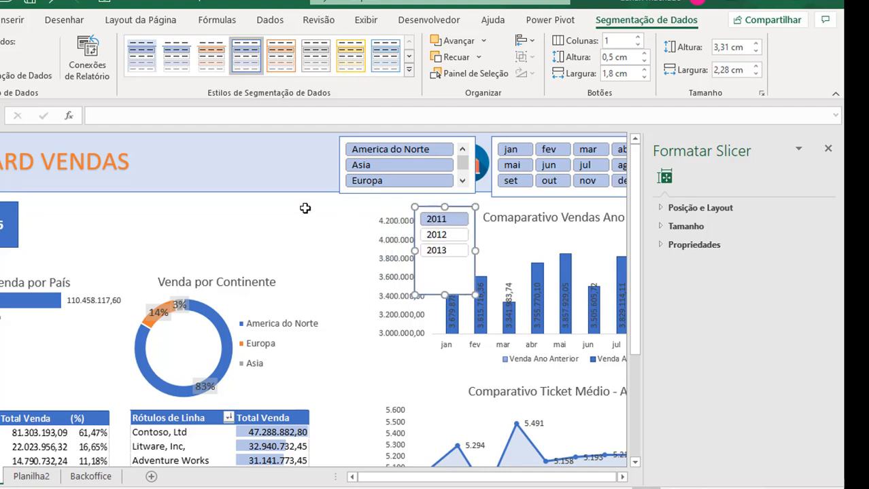
left_click_drag(341, 177, 223, 182)
left_click_drag(430, 277, 389, 225)
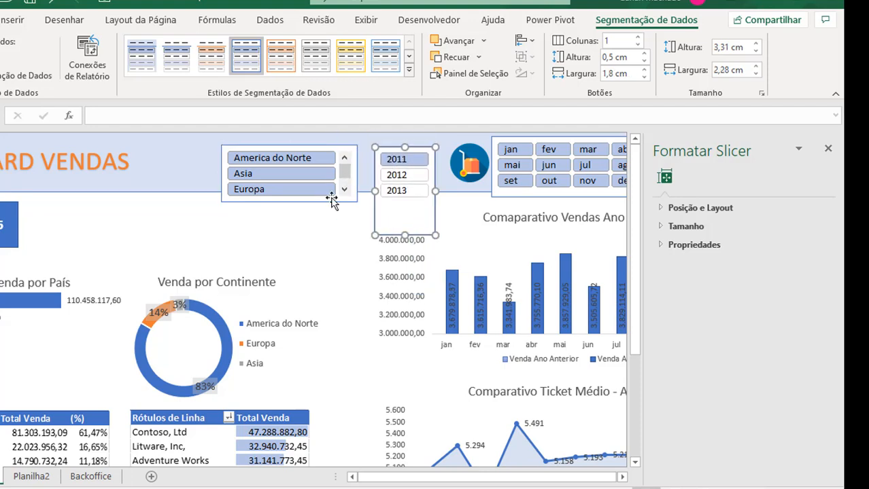
left_click_drag(407, 231, 405, 211)
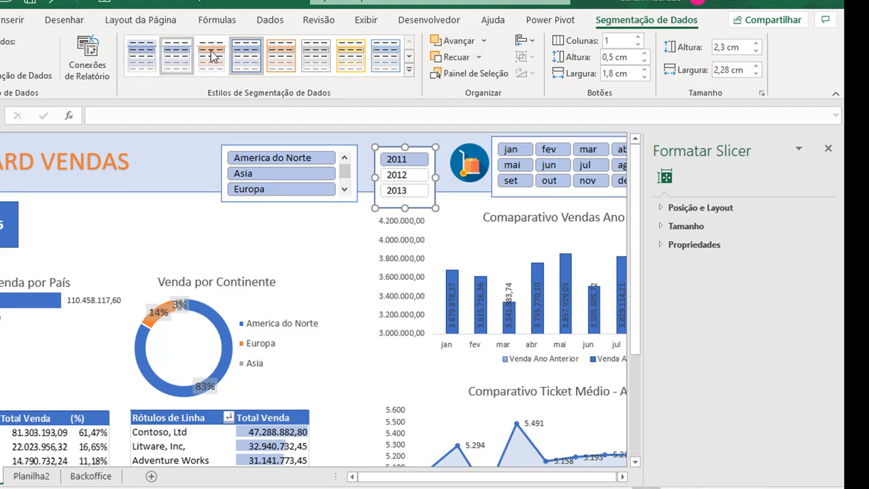
Step: Apply the first slicer style, with a light blue background, to the Year slicer
left_click(142, 62)
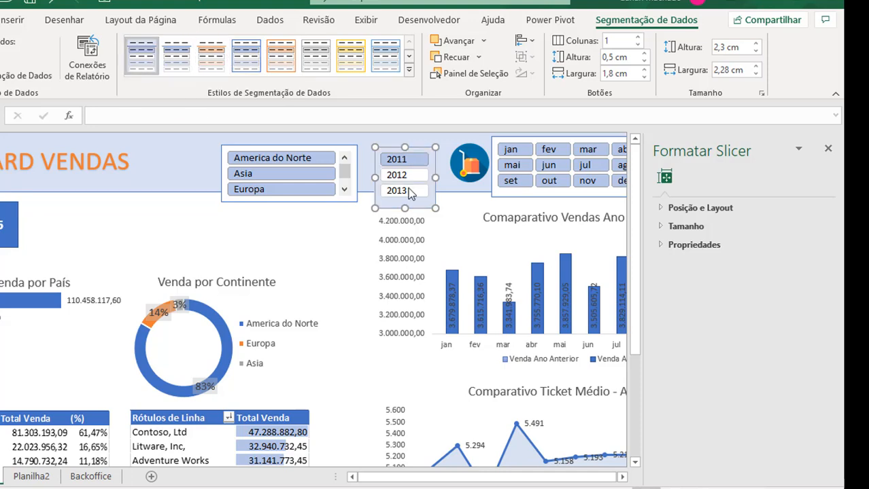
Step: Move the Year slicer up inside the title banner and reduce its height to about 2.2 cm
left_click(353, 229)
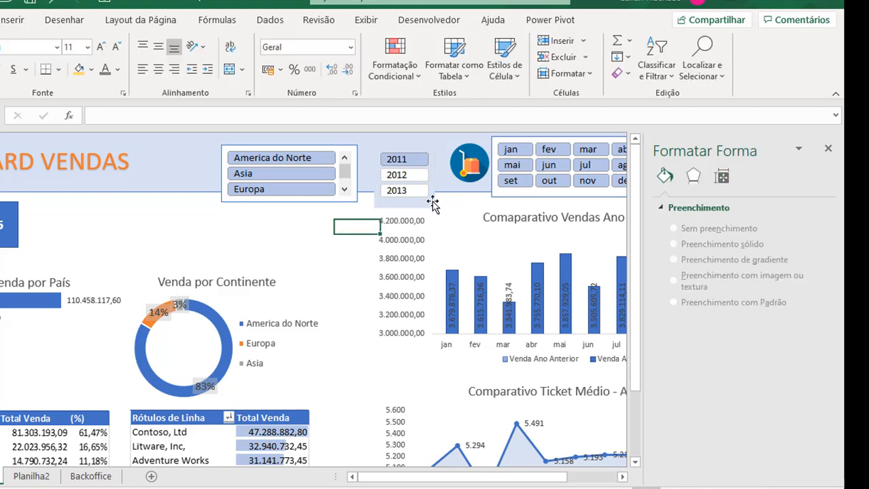
left_click_drag(433, 190, 406, 189)
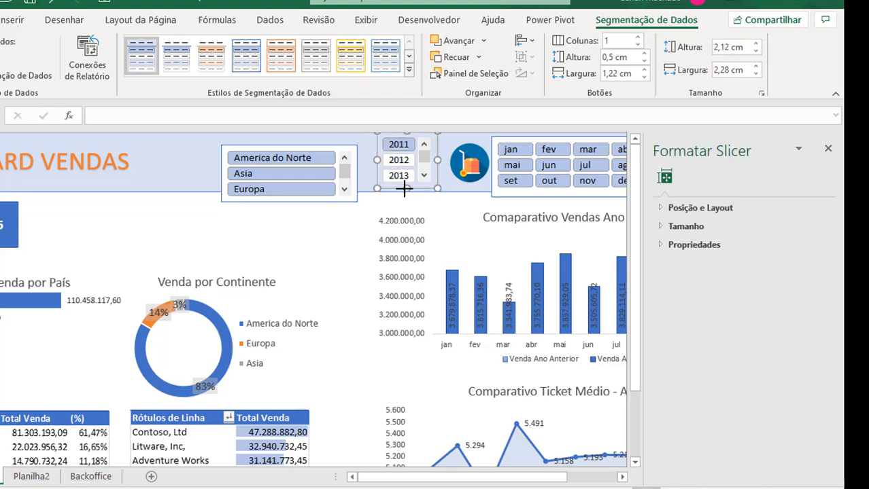
left_click(370, 211)
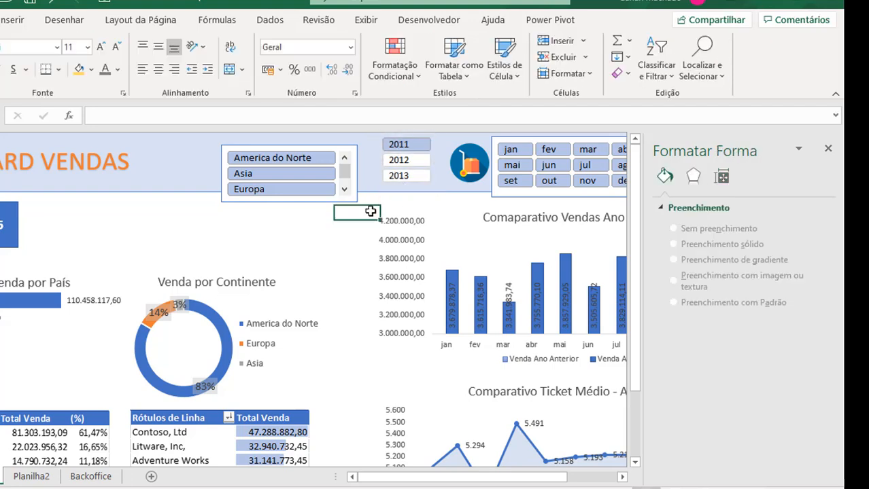
left_click(436, 185)
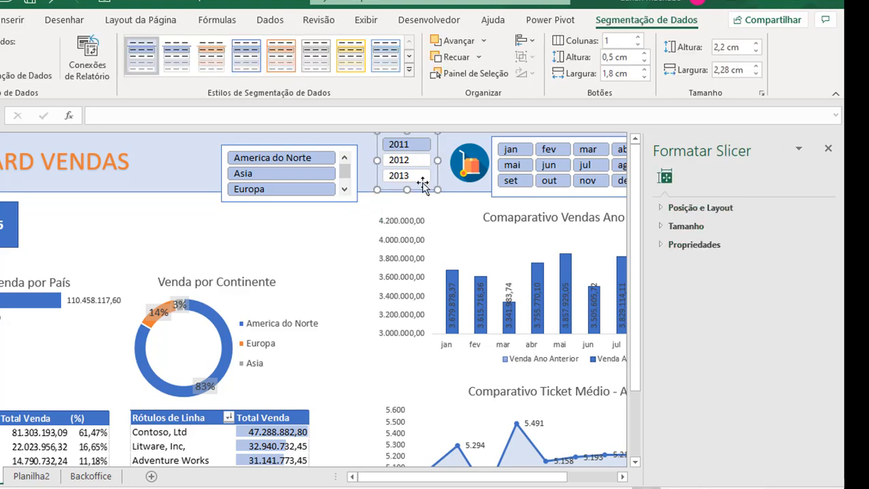
right_click(143, 61)
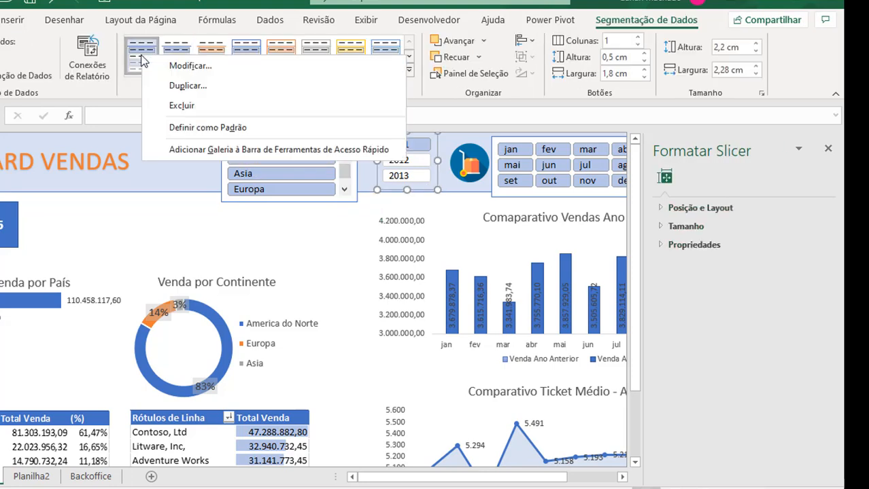
left_click(255, 48)
right_click(256, 48)
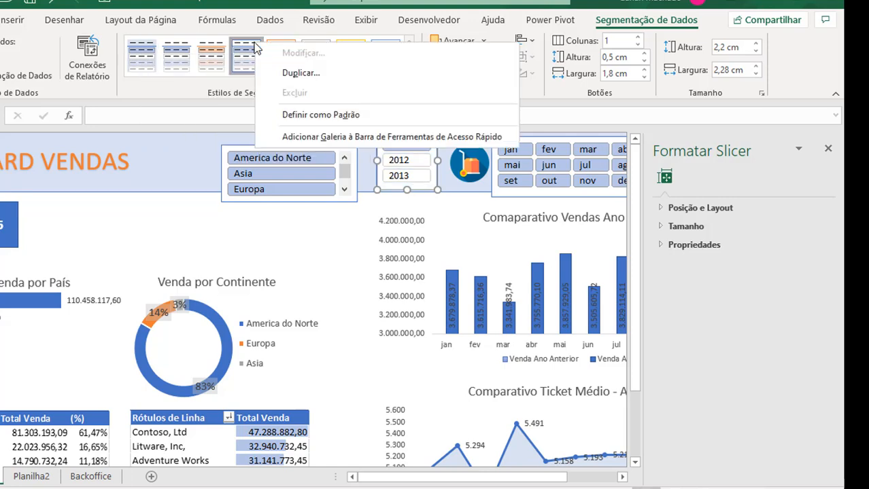
left_click(139, 65)
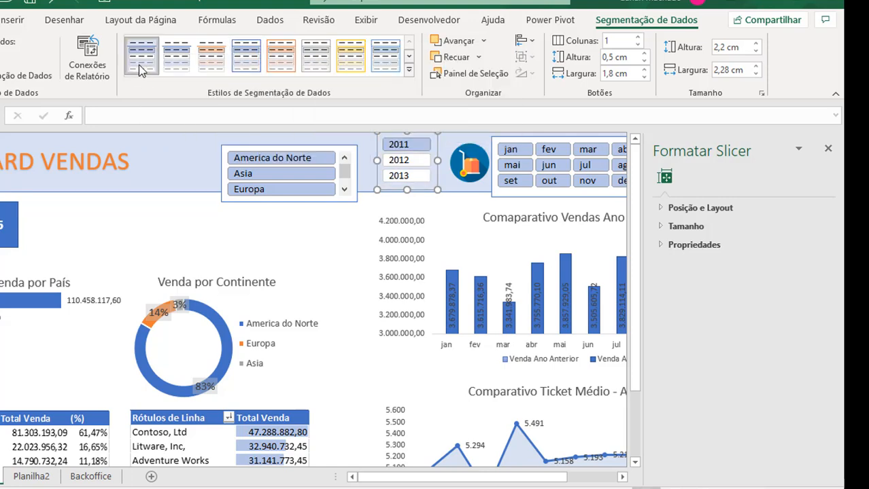
Step: Duplicate the built-in blue light slicer style and remove all borders from its whole-slicer element
right_click(236, 67)
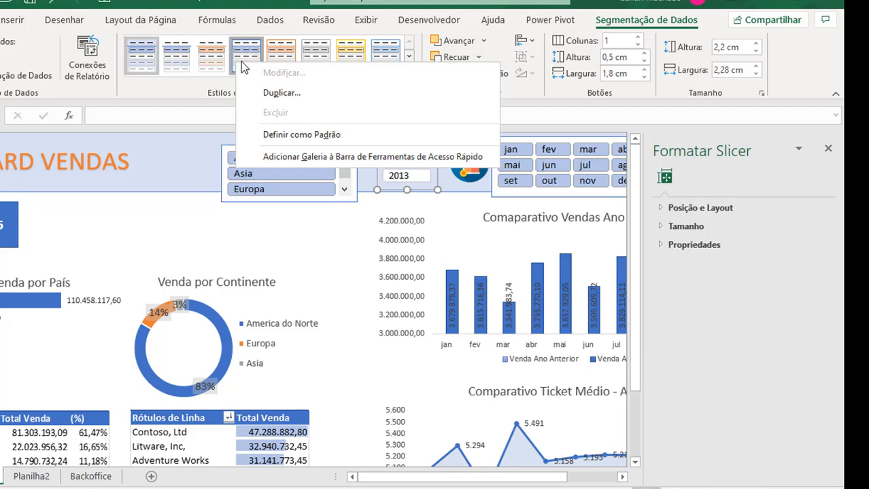
left_click(282, 92)
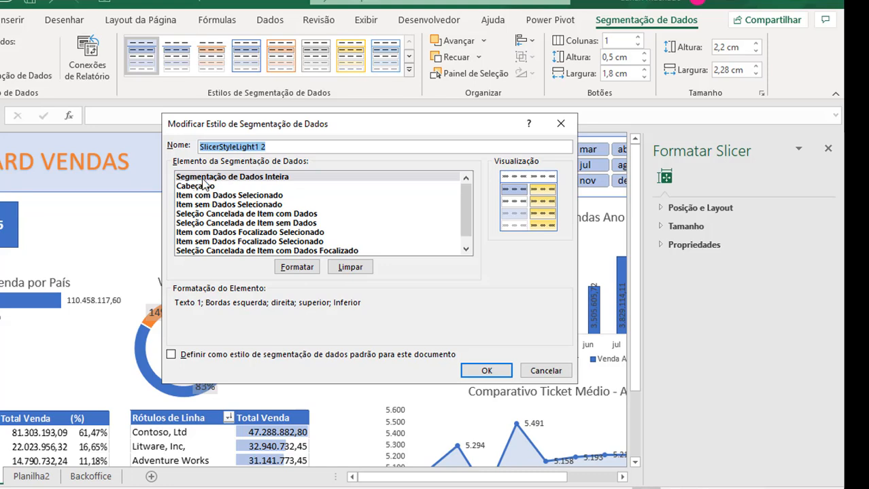
left_click(307, 267)
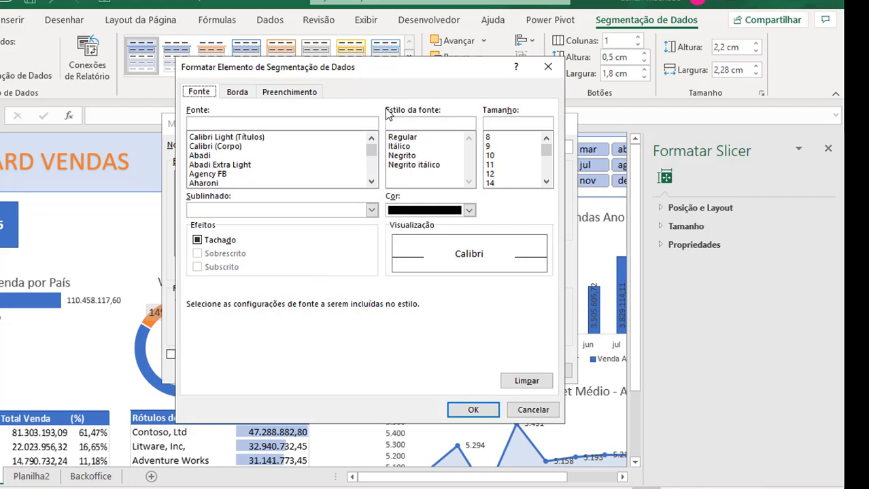
left_click(238, 93)
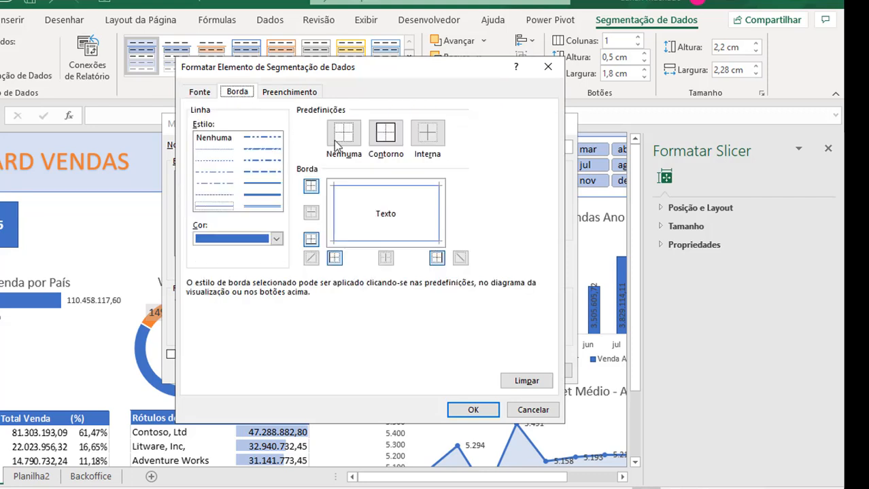
left_click(352, 138)
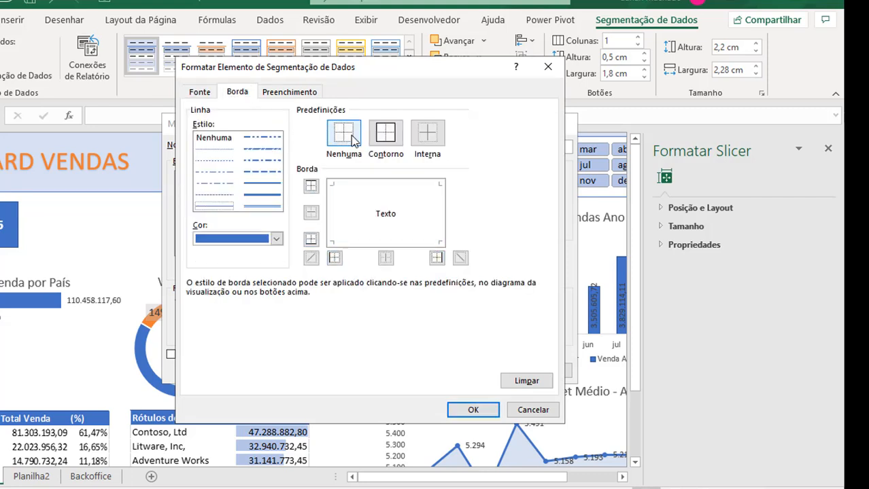
Step: Give the duplicated style's whole-slicer element a light blue fill, save the style and try it on the Year slicer
left_click(291, 92)
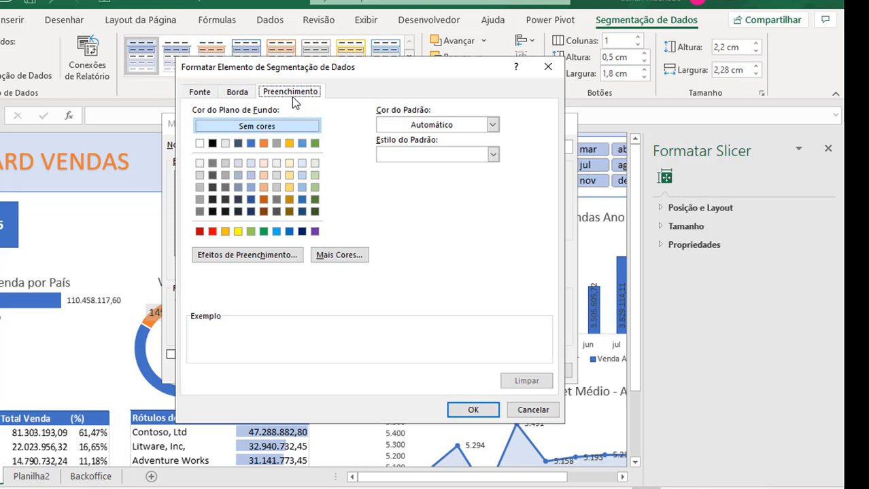
left_click(253, 164)
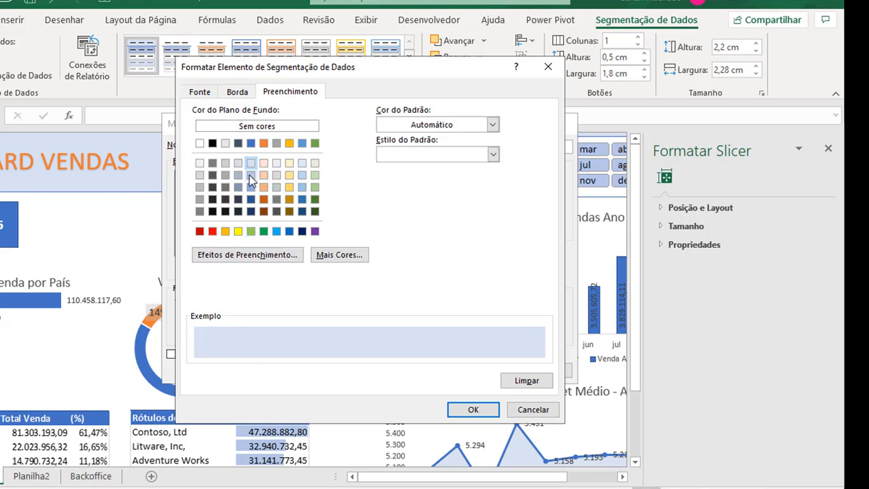
left_click(250, 175)
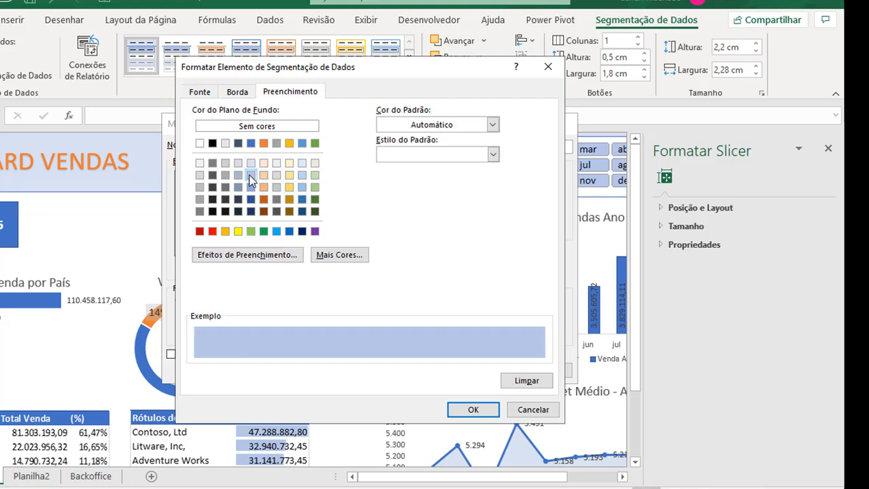
left_click(473, 410)
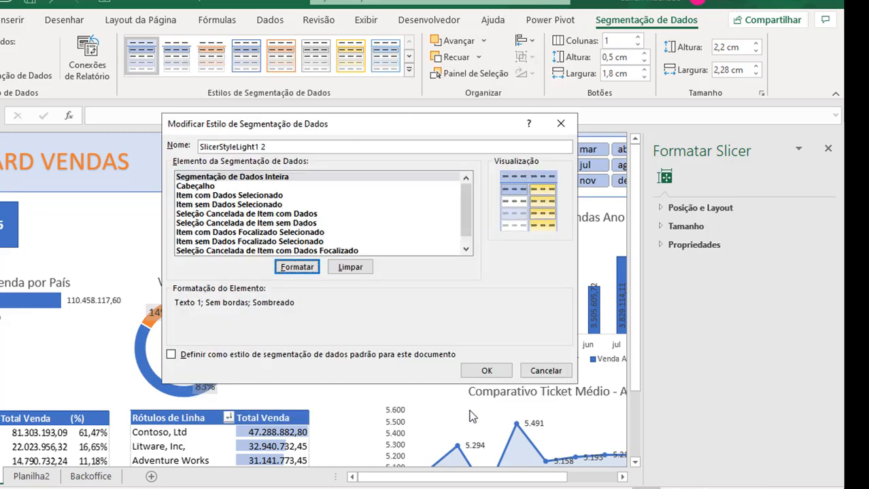
left_click(487, 371)
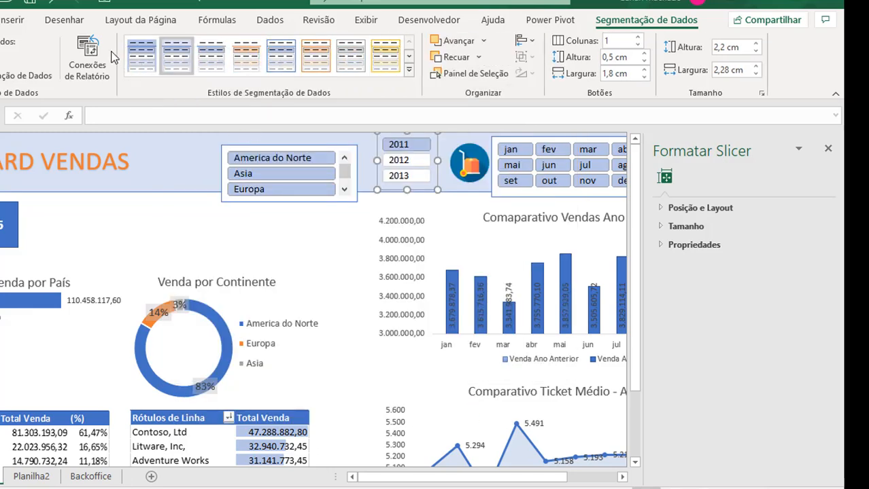
left_click(141, 66)
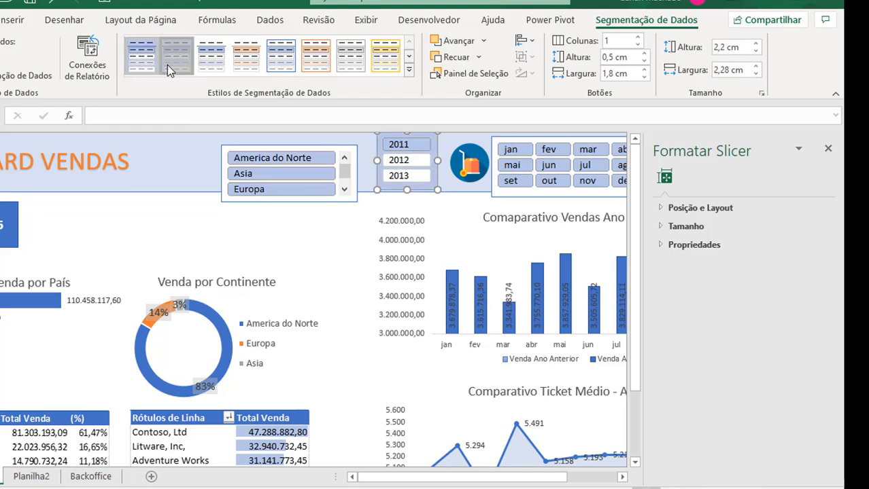
left_click(367, 169)
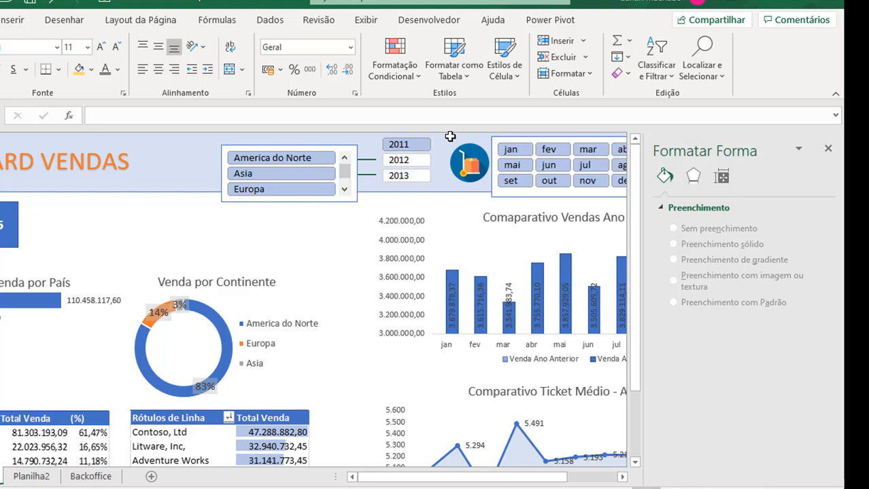
Step: Apply the Year slicer's borderless light blue style to the Continente slicer and move it up in the banner toward the Year slicer
left_click(345, 148)
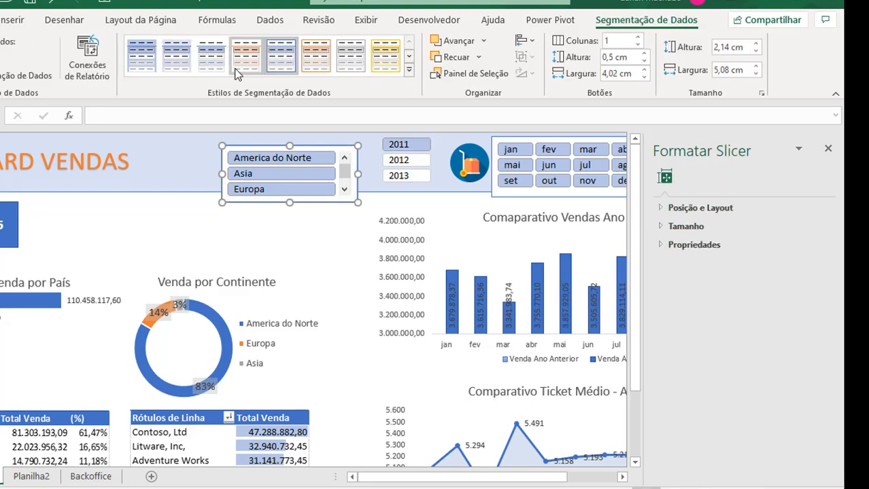
left_click(176, 56)
left_click_drag(316, 202, 361, 191)
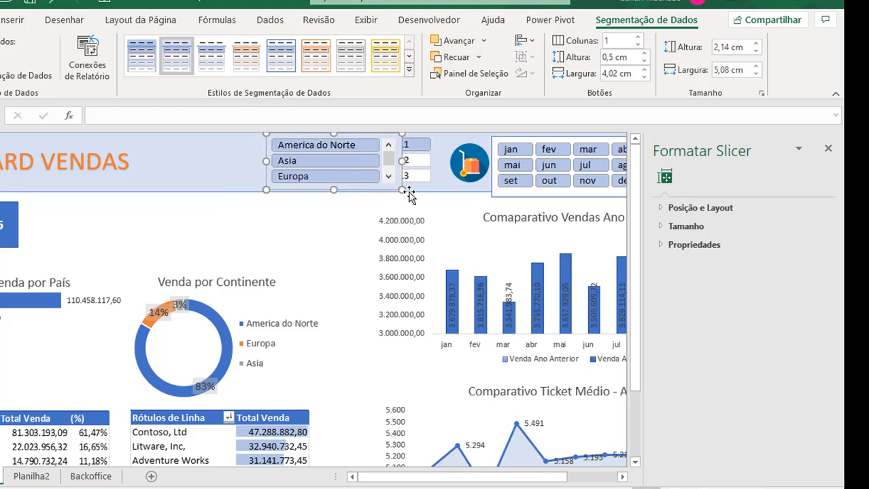
Step: Bring the Year slicer to the front and shift the Continente slicer slightly toward the title so its scroll bar is covered
left_click(409, 188)
right_click(409, 189)
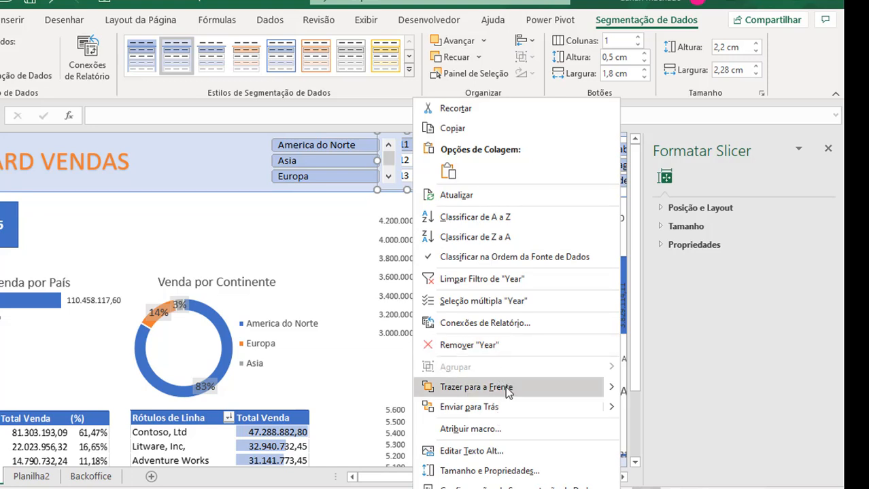
left_click(486, 387)
left_click(261, 165)
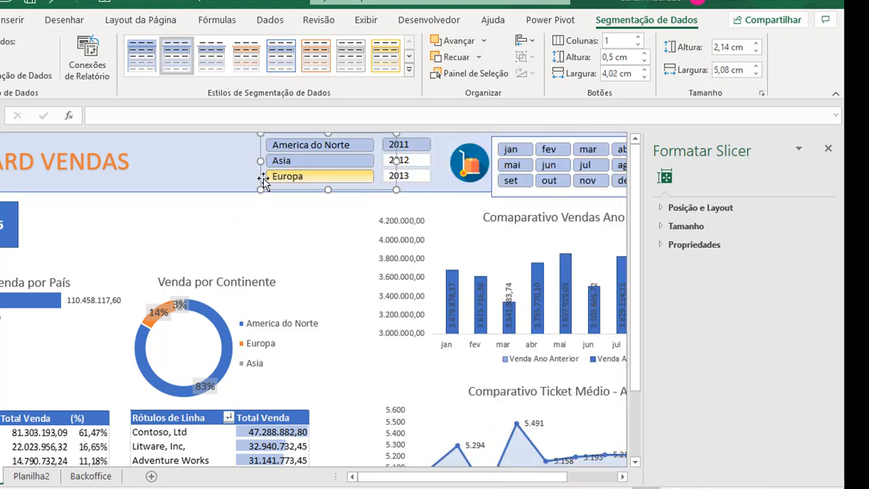
Step: Apply the same borderless light blue style to the month slicer and raise it to fit inside the title banner
scroll(543, 194, "right", 3)
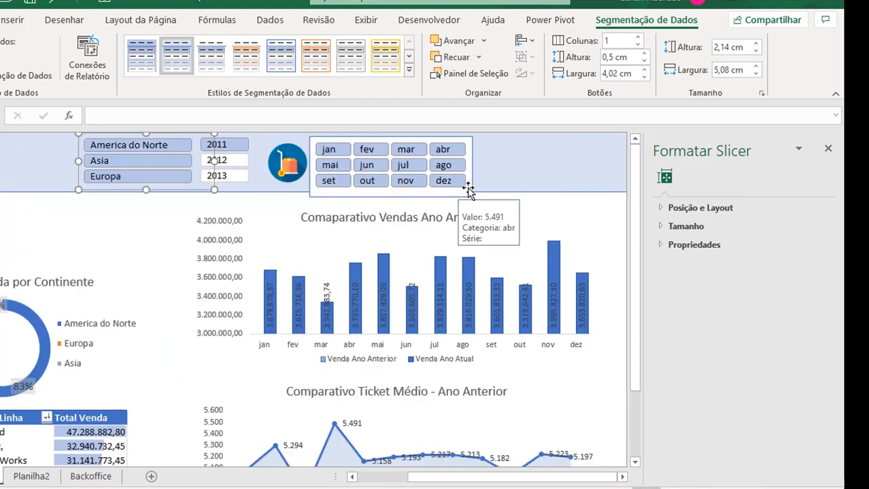
left_click(484, 189)
left_click(187, 61)
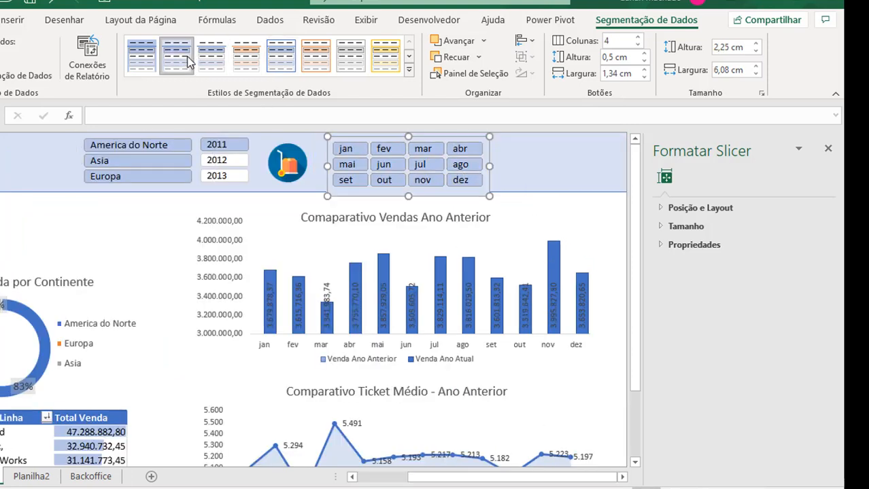
left_click_drag(409, 198, 408, 191)
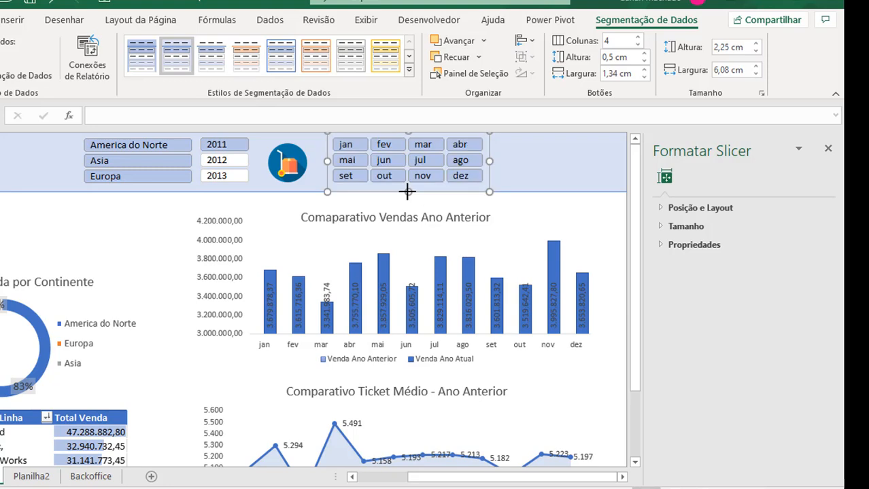
Step: Line up the Continente, Year and month slicers side by side, with the months at the banner's far end
left_click(521, 192)
left_click_drag(481, 185, 618, 181)
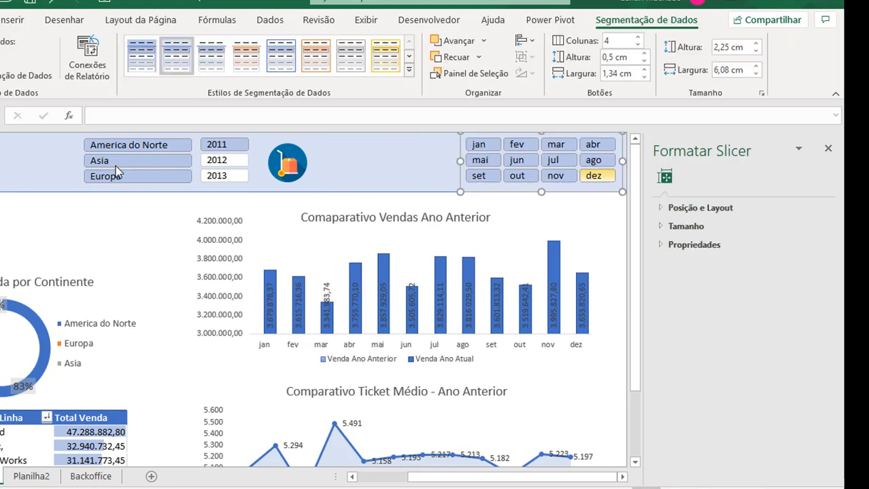
left_click_drag(252, 181, 459, 176)
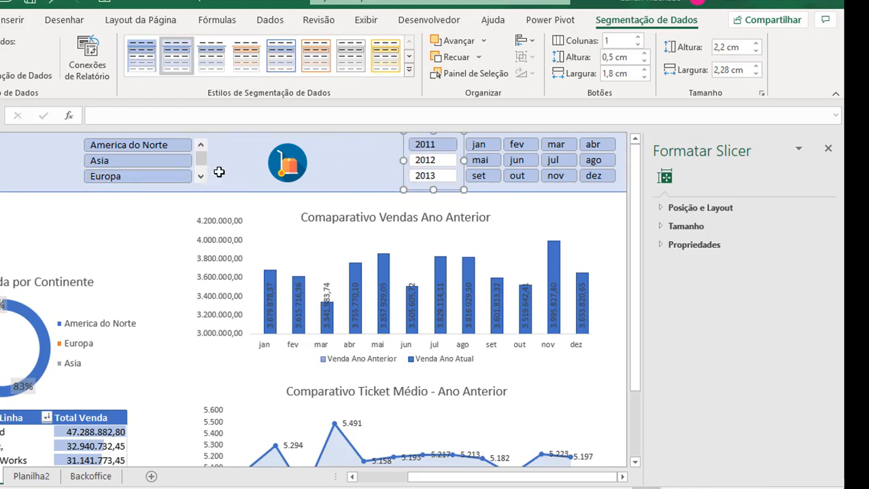
left_click_drag(209, 175, 419, 173)
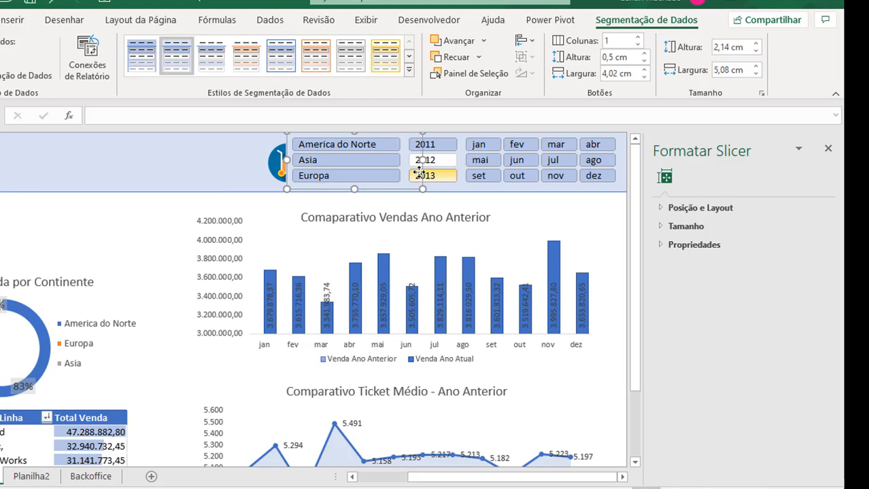
Step: Narrow the Year and month slicers and shift the Continente slicer beside them, clear of the cart icon
left_click(462, 170)
left_click_drag(460, 160, 483, 167)
left_click(462, 160)
left_click(230, 164)
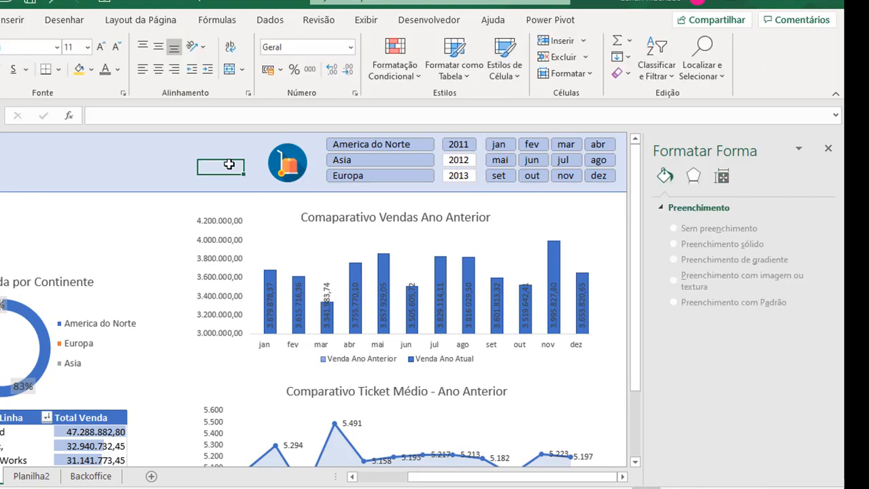
left_click(49, 163)
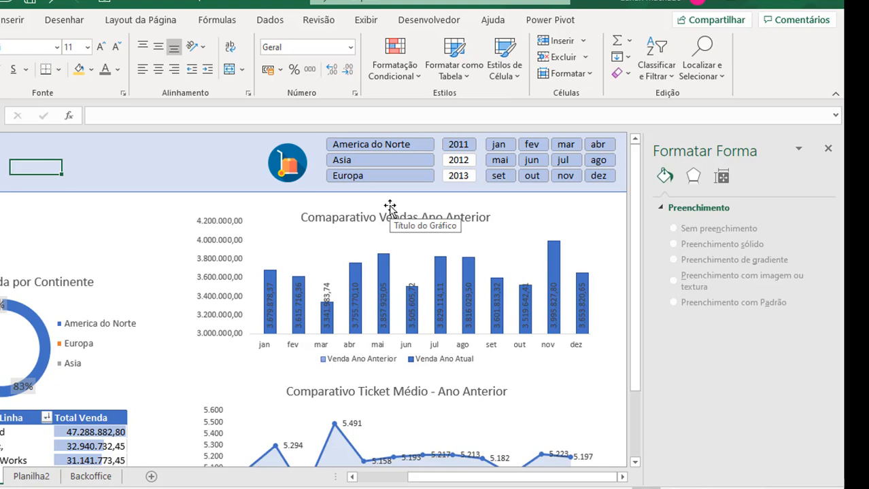
Step: Test the slicers by filtering the dashboard to 2012, to 2013, and to the continent Europa
left_click(462, 163)
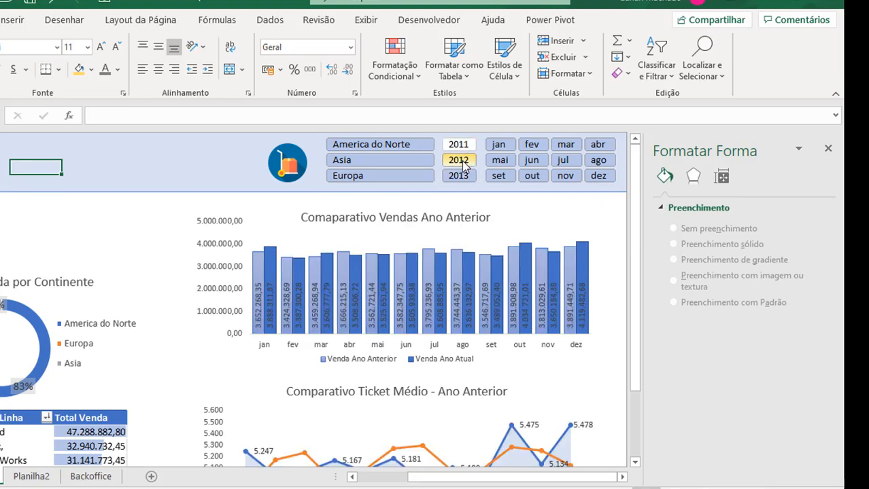
left_click(469, 160)
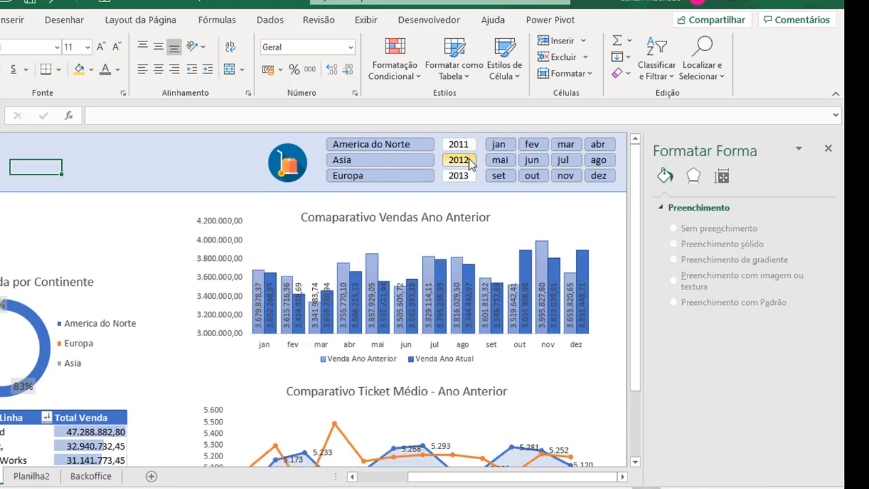
left_click(467, 177)
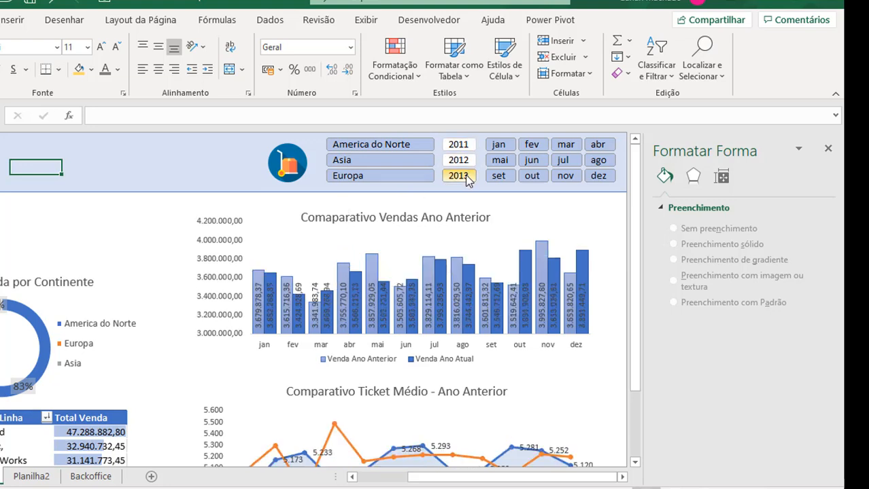
left_click(380, 178)
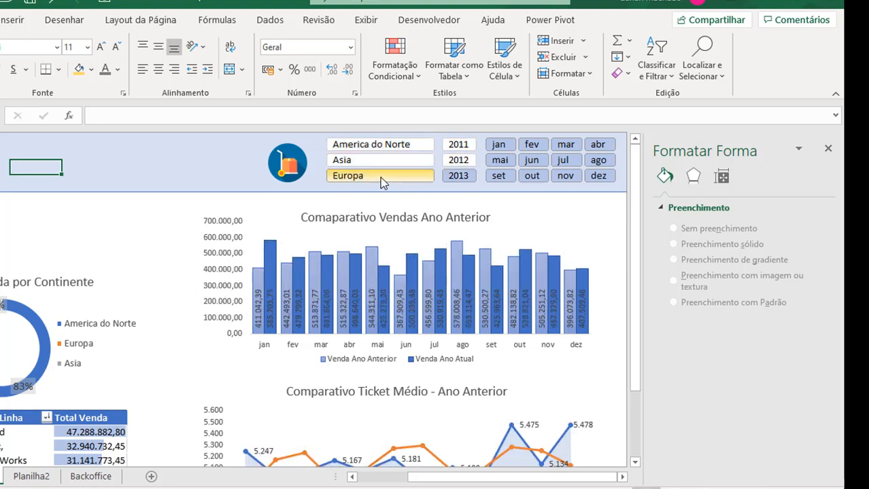
Step: Test the Continente slicer by filtering the dashboard to Asia and to America do Norte
left_click(369, 161)
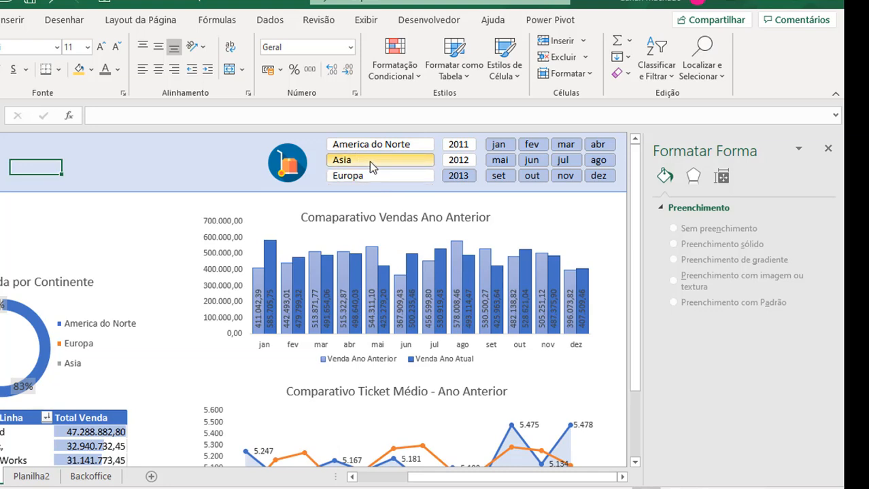
left_click(365, 151, "ctrl")
left_click(345, 161, "ctrl")
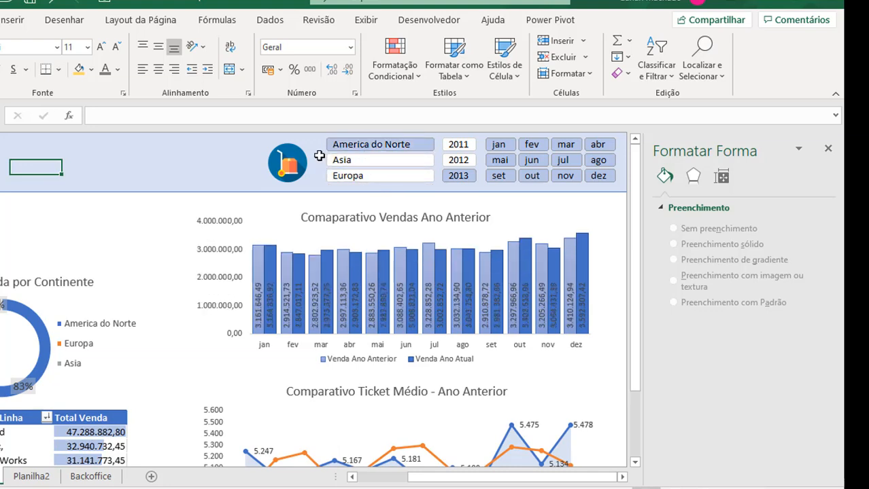
Step: Open the Continente slicer's report connections and enlarge the dialog until every pivot table is listed
left_click(324, 156)
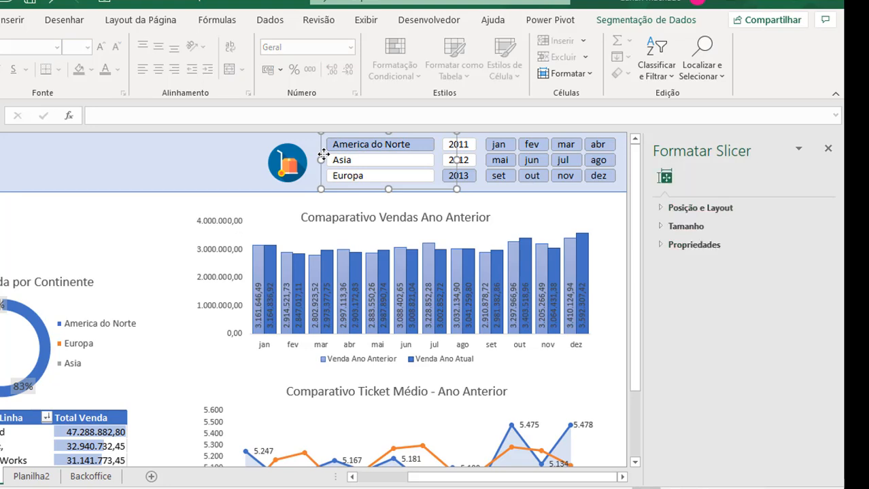
right_click(323, 155)
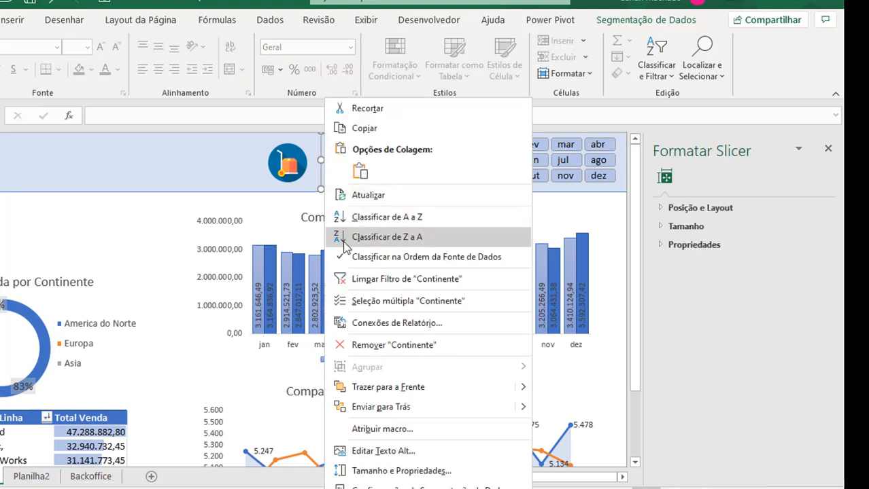
left_click(401, 323)
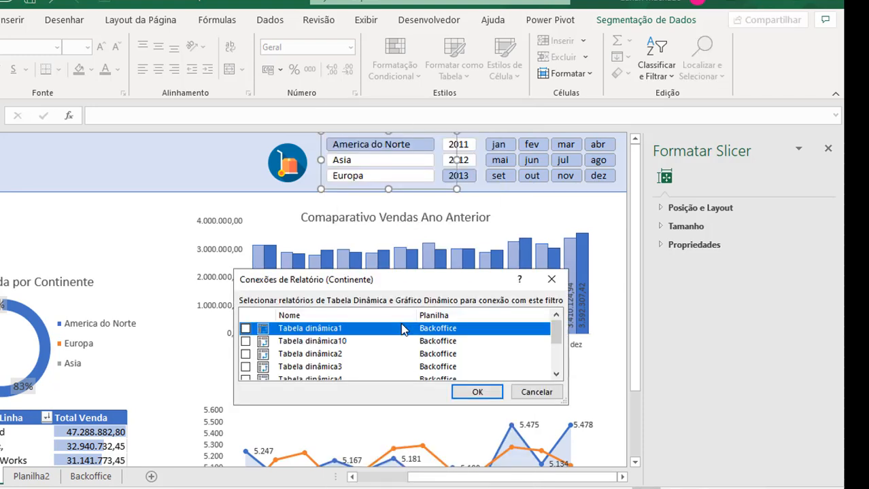
left_click_drag(566, 403, 622, 450)
left_click_drag(424, 281, 284, 183)
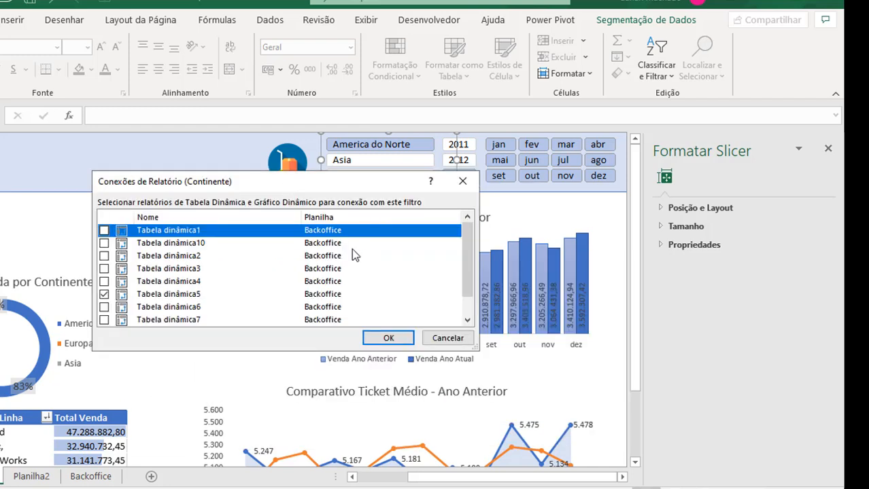
left_click_drag(475, 348, 507, 391)
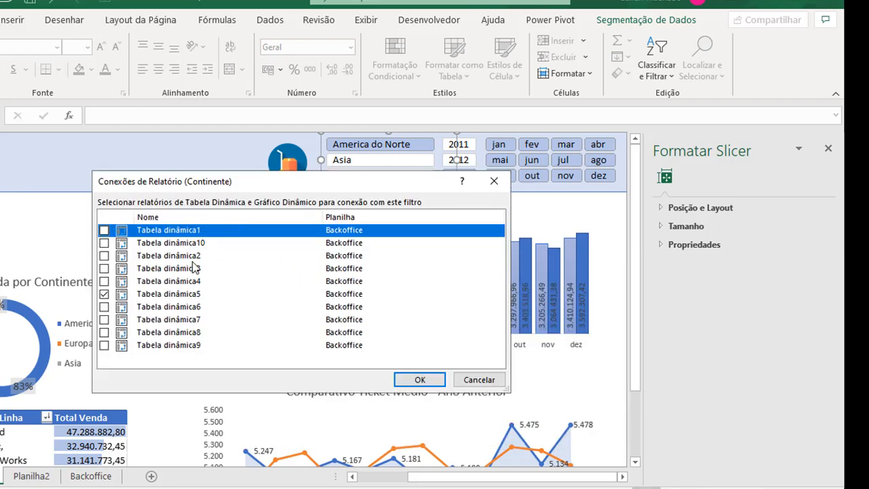
Step: Connect the Continente slicer to Tabela dinâmica2, Tabela dinâmica3 and Tabela dinâmica6 through Tabela dinâmica9 as well
left_click(103, 306)
left_click(104, 319)
left_click(104, 332)
left_click(103, 345)
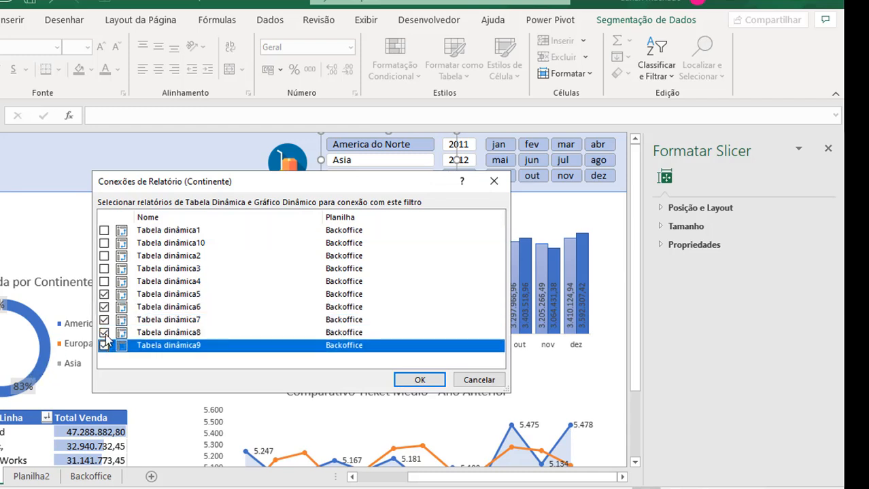
left_click(103, 268)
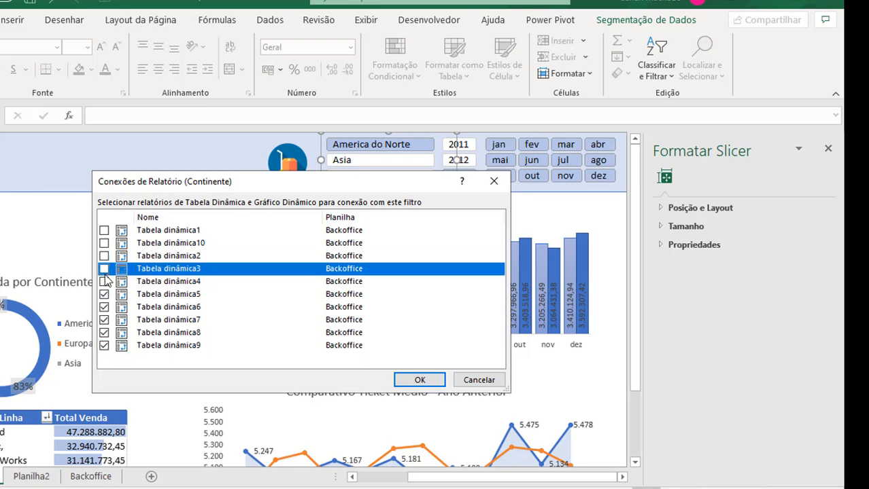
left_click(104, 255)
left_click(104, 268)
left_click(427, 381)
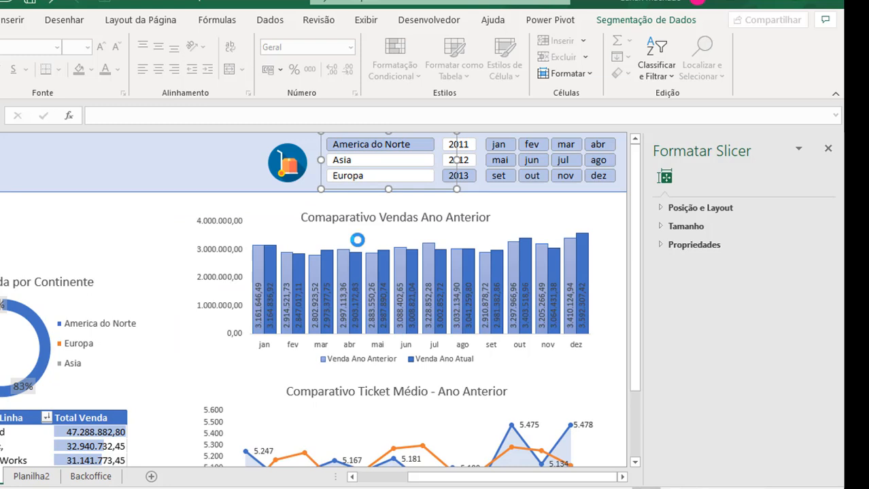
Step: Test the Continente slicer with Asia, America do Norte and Europa, close the formatting pane, and reselect all three continents
left_click(359, 163)
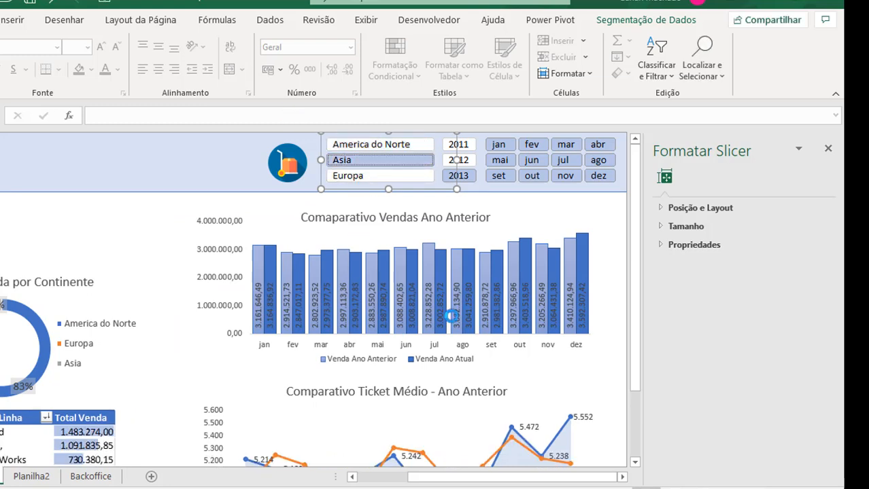
left_click(828, 151)
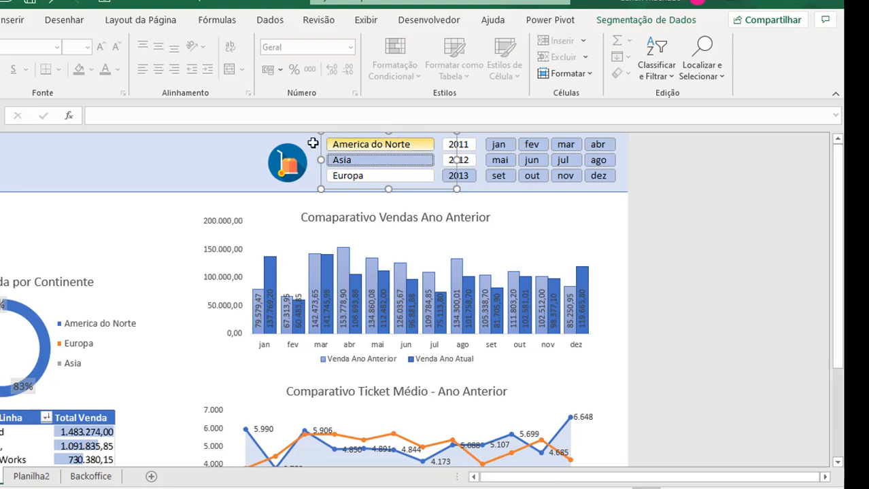
left_click(155, 172)
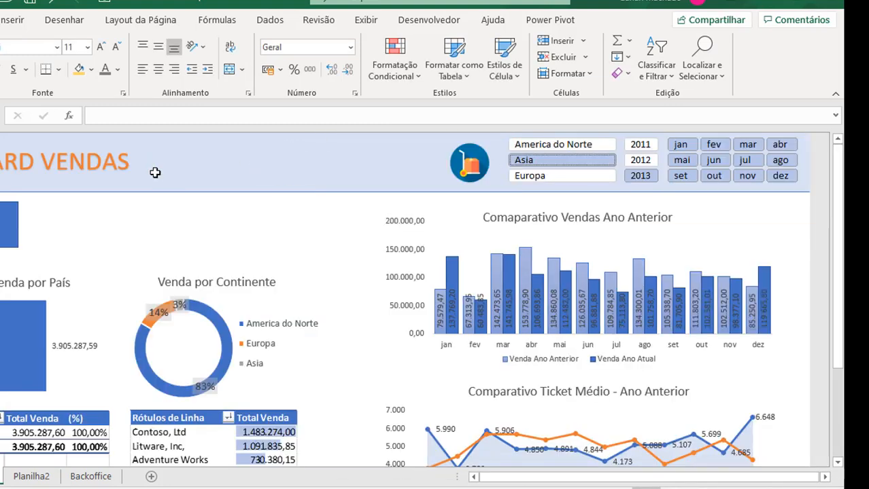
left_click(548, 146)
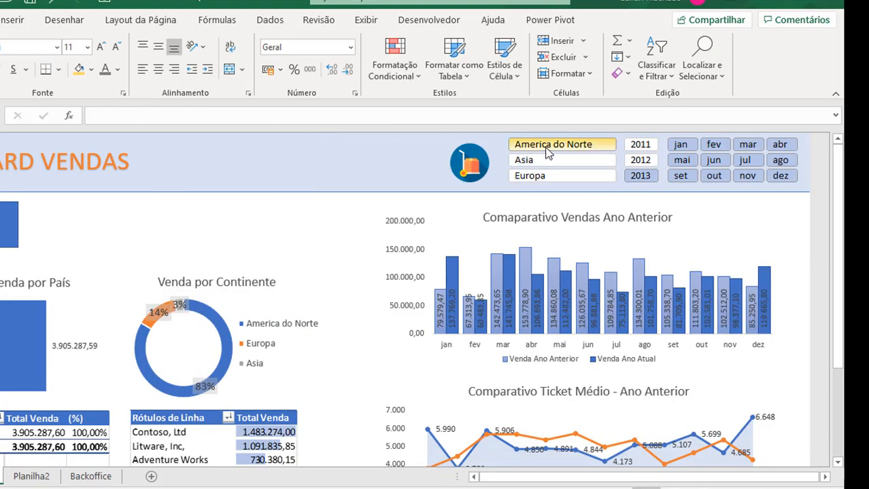
left_click(549, 178)
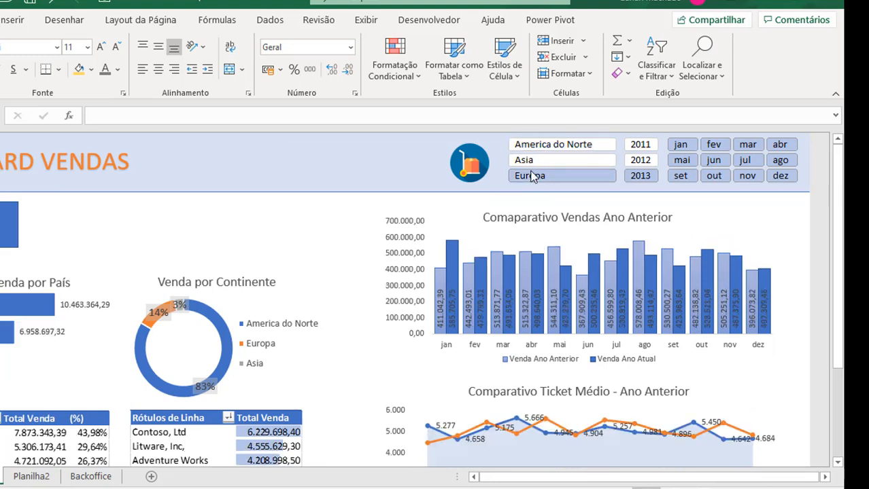
left_click(537, 159)
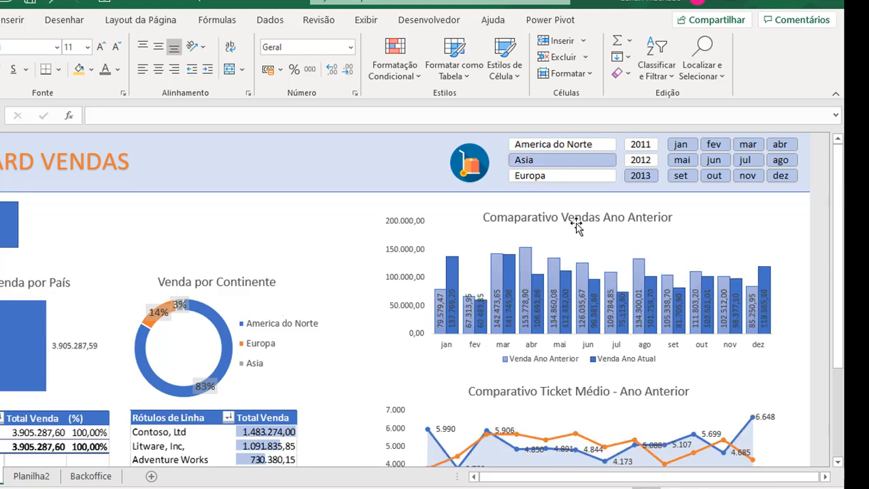
left_click_drag(546, 178, 553, 142)
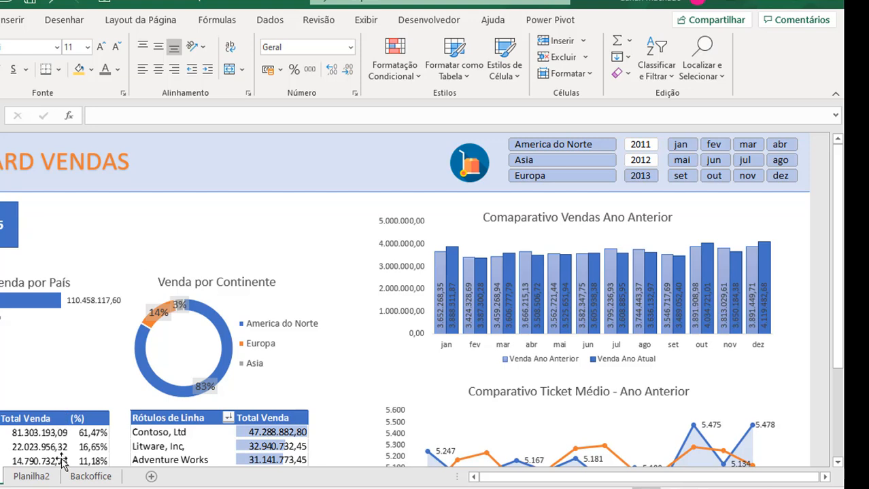
Step: Insert an empty pivot table from the workbook's data model at cell B7 of Planilha2
left_click(21, 477)
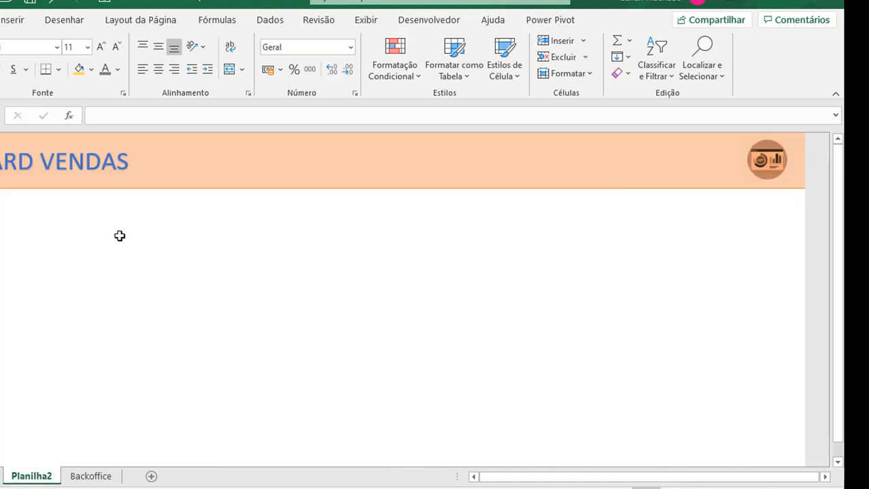
left_click(41, 224)
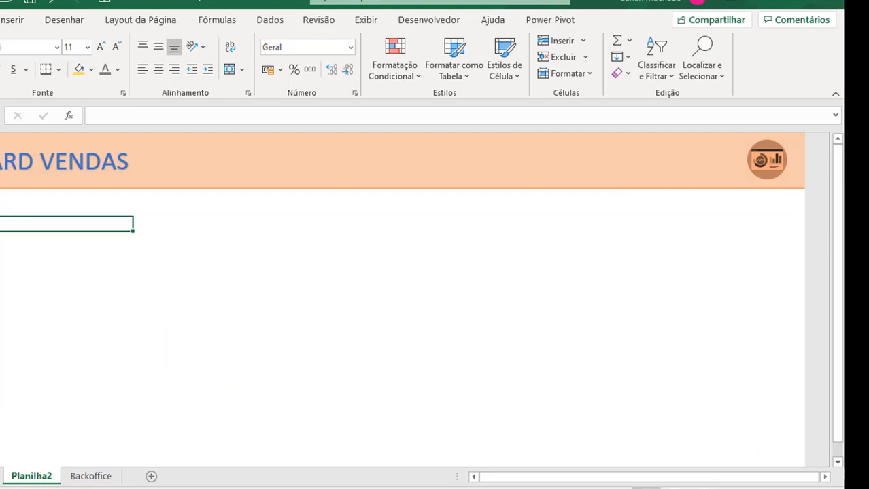
left_click(19, 21)
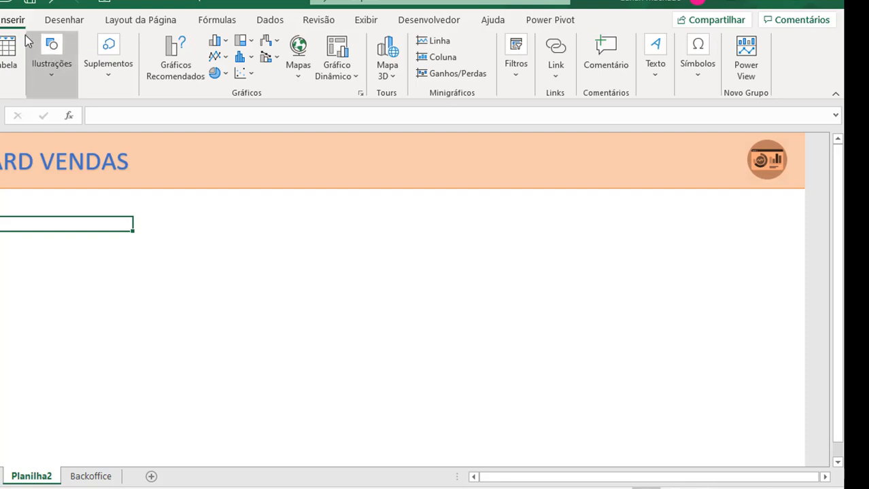
left_click(0, 54)
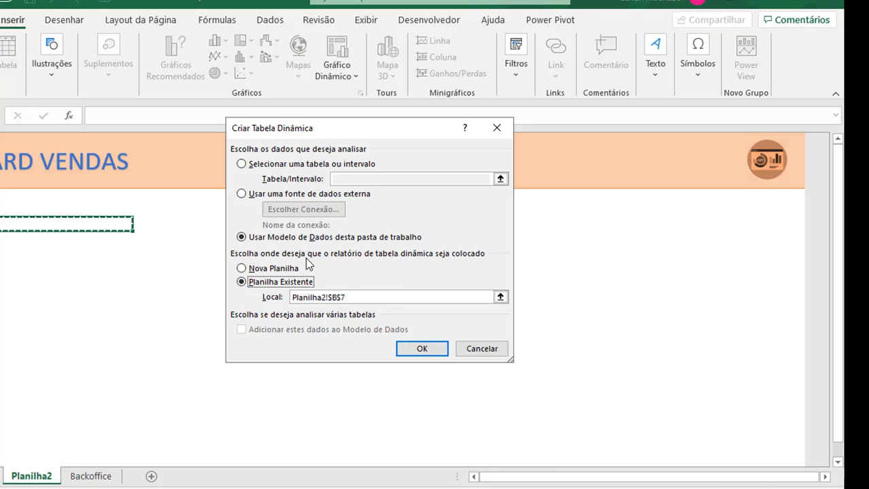
left_click(435, 350)
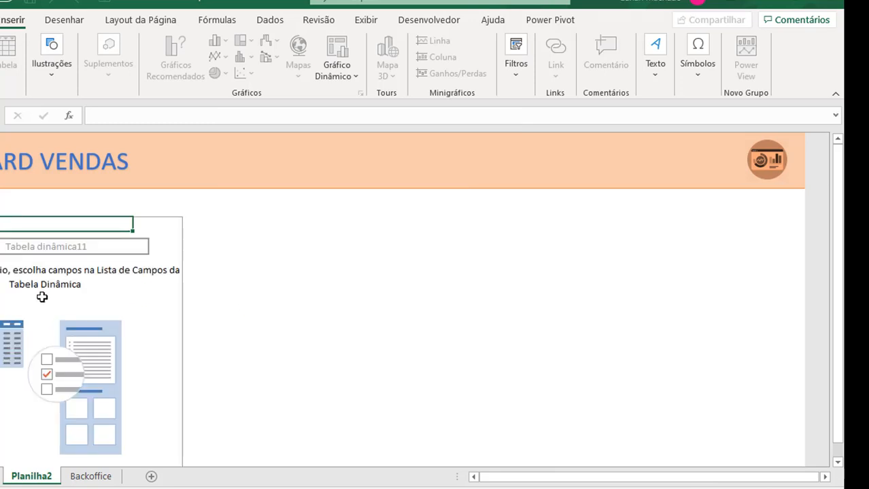
left_click(292, 221)
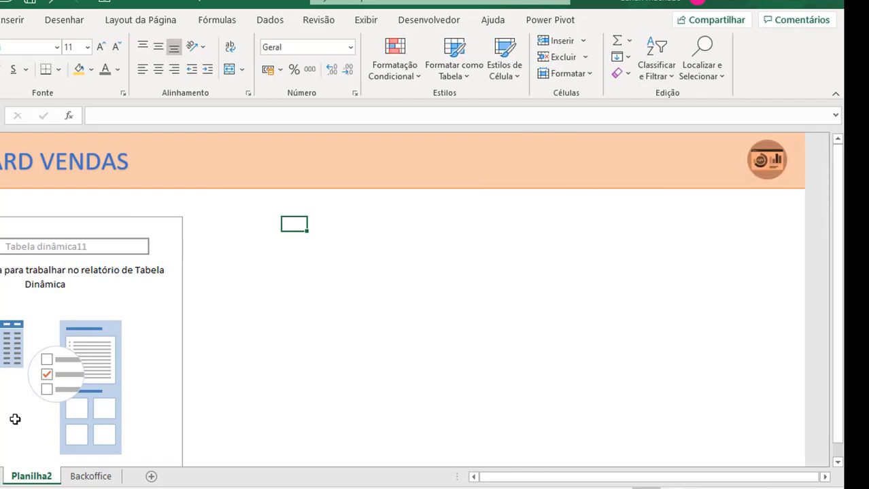
Step: Switch to the finished example dashboard and examine the field layout of its product-by-month pivot table
key("ctrl+Page_Up")
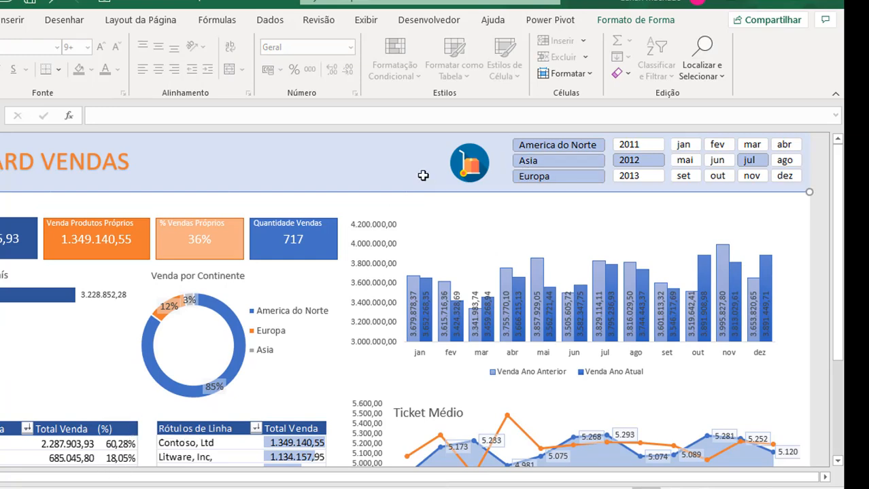
left_click(480, 172)
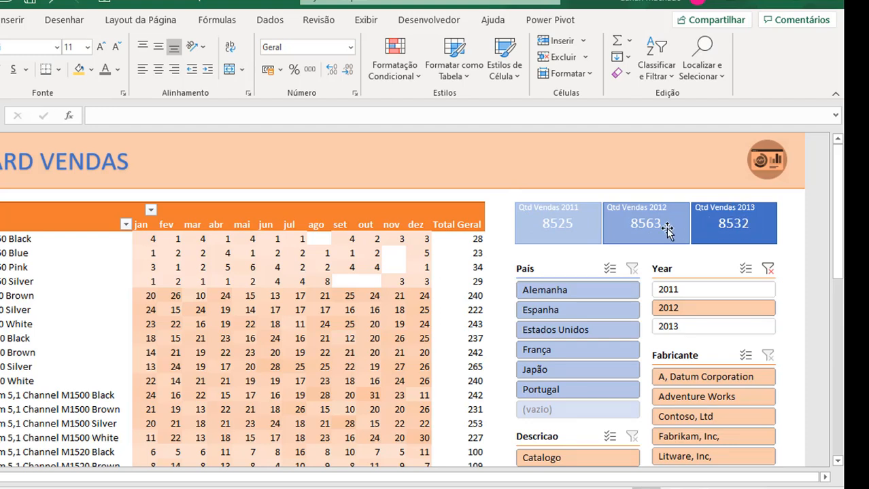
left_click(165, 265)
left_click(97, 253)
left_click(38, 242)
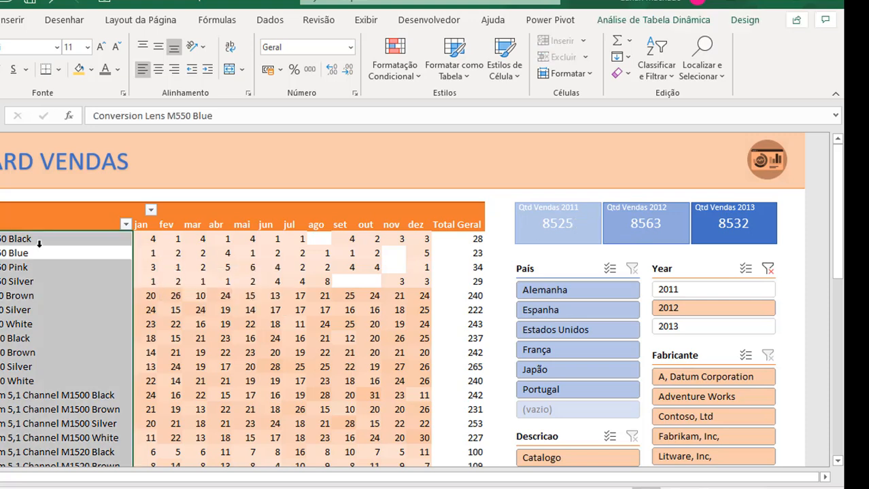
left_click(61, 226)
left_click(653, 20)
left_click(763, 57)
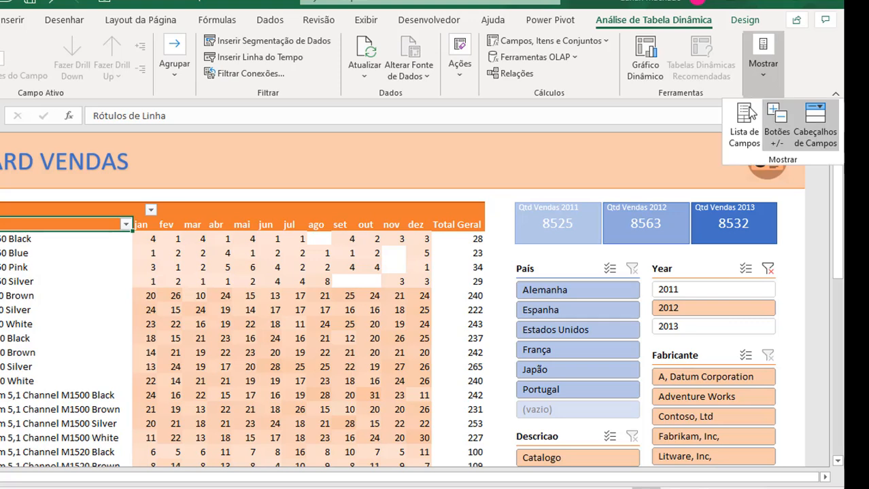
left_click(738, 122)
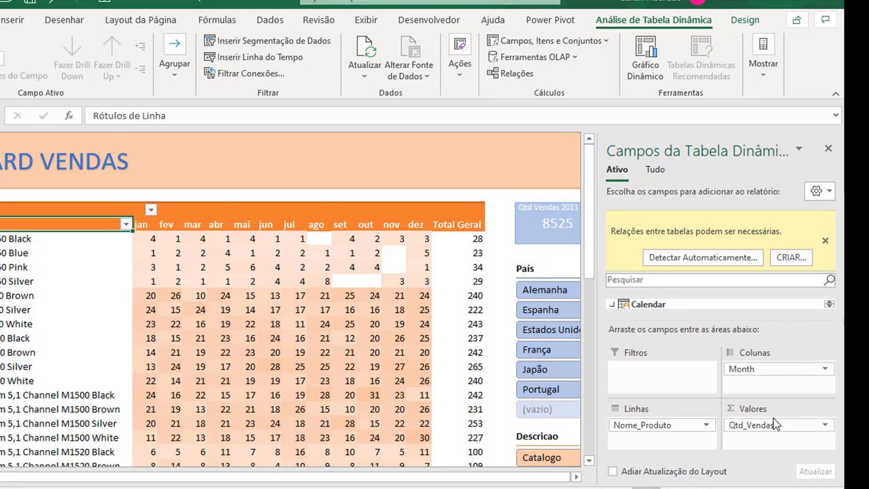
left_click(415, 166)
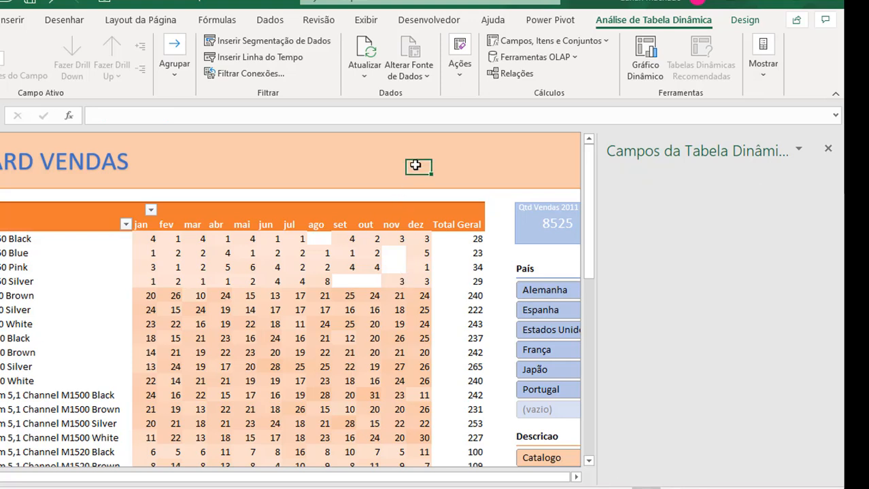
Step: Test the example's País slicer with Alemanha, reselect all countries and the years 2011 to 2013, and return to the working dashboard
left_click(559, 293)
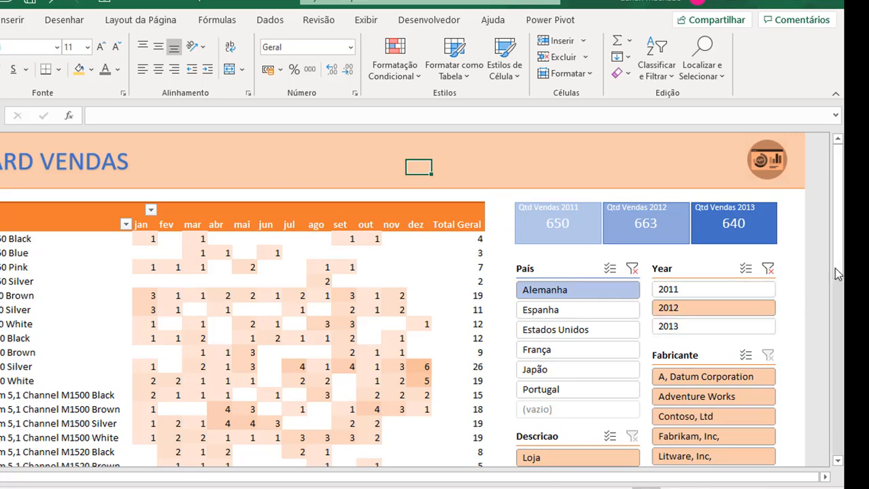
mouse_move(837, 276)
left_mouse_down()
mouse_move(842, 340)
mouse_move(839, 259)
left_mouse_up()
left_click_drag(598, 297, 581, 416)
left_click_drag(679, 291, 683, 327)
left_click(535, 167)
left_click(769, 160)
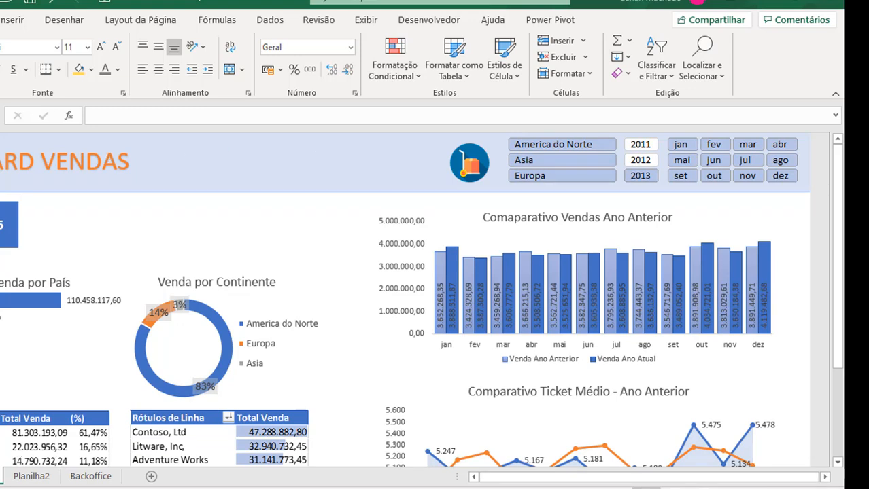
Step: Turn off the display of sheet tabs for this workbook in Excel's advanced options
key("alt+a")
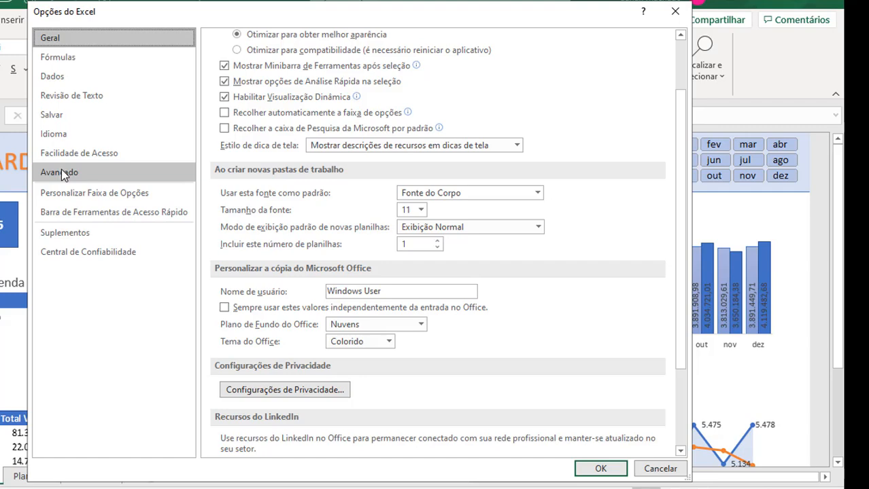
left_click(61, 174)
left_click_drag(680, 117, 690, 311)
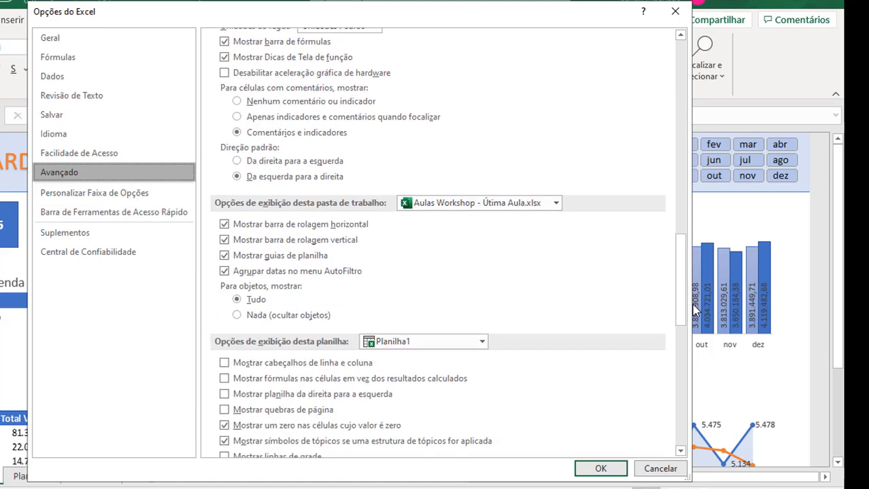
left_click(242, 258)
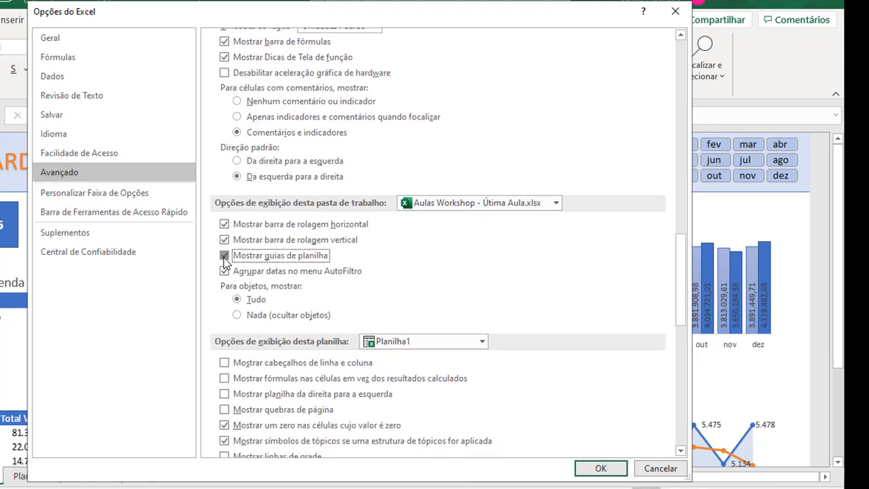
left_click(600, 469)
left_click(310, 154)
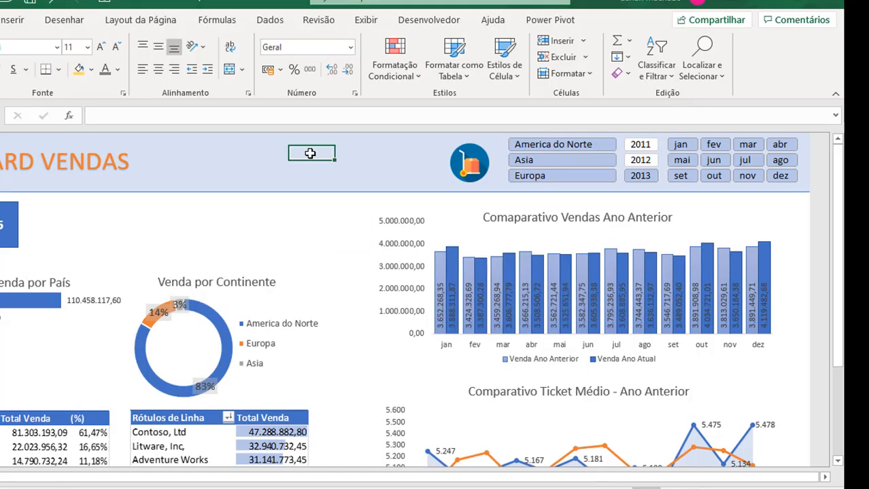